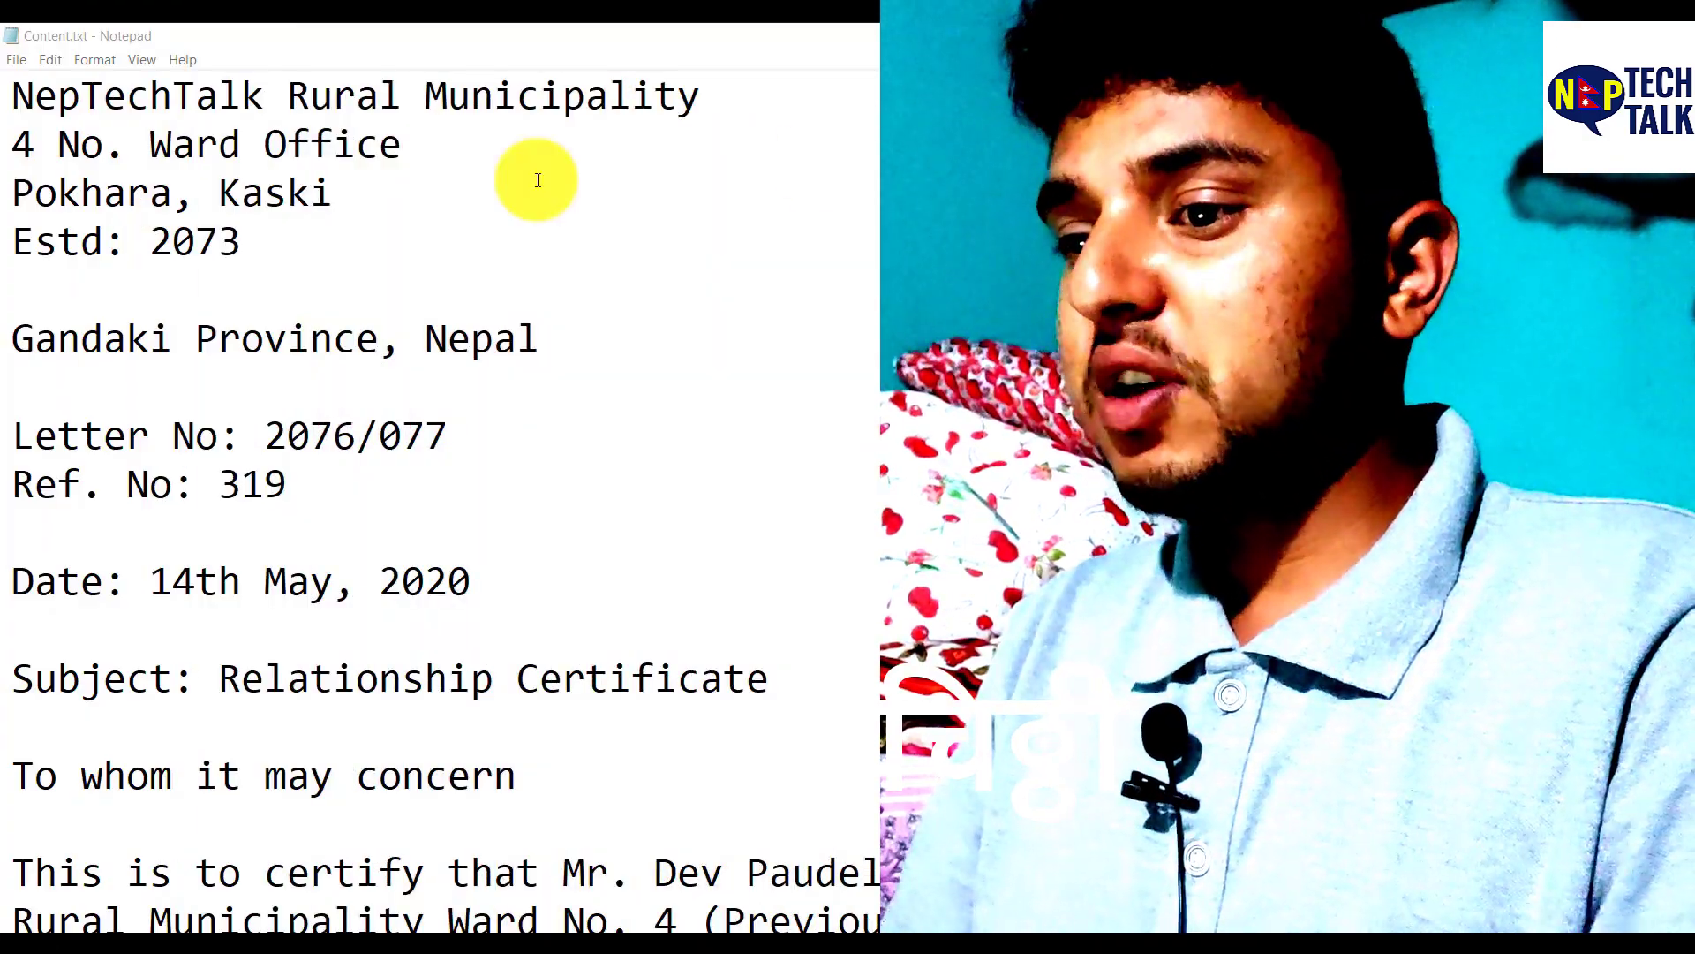
Step: Scroll Content.txt down to the signature lines, then close Notepad
{"action": "scroll", "coordinate": [487, 134], "scroll_direction": "down", "scroll_amount": 7}
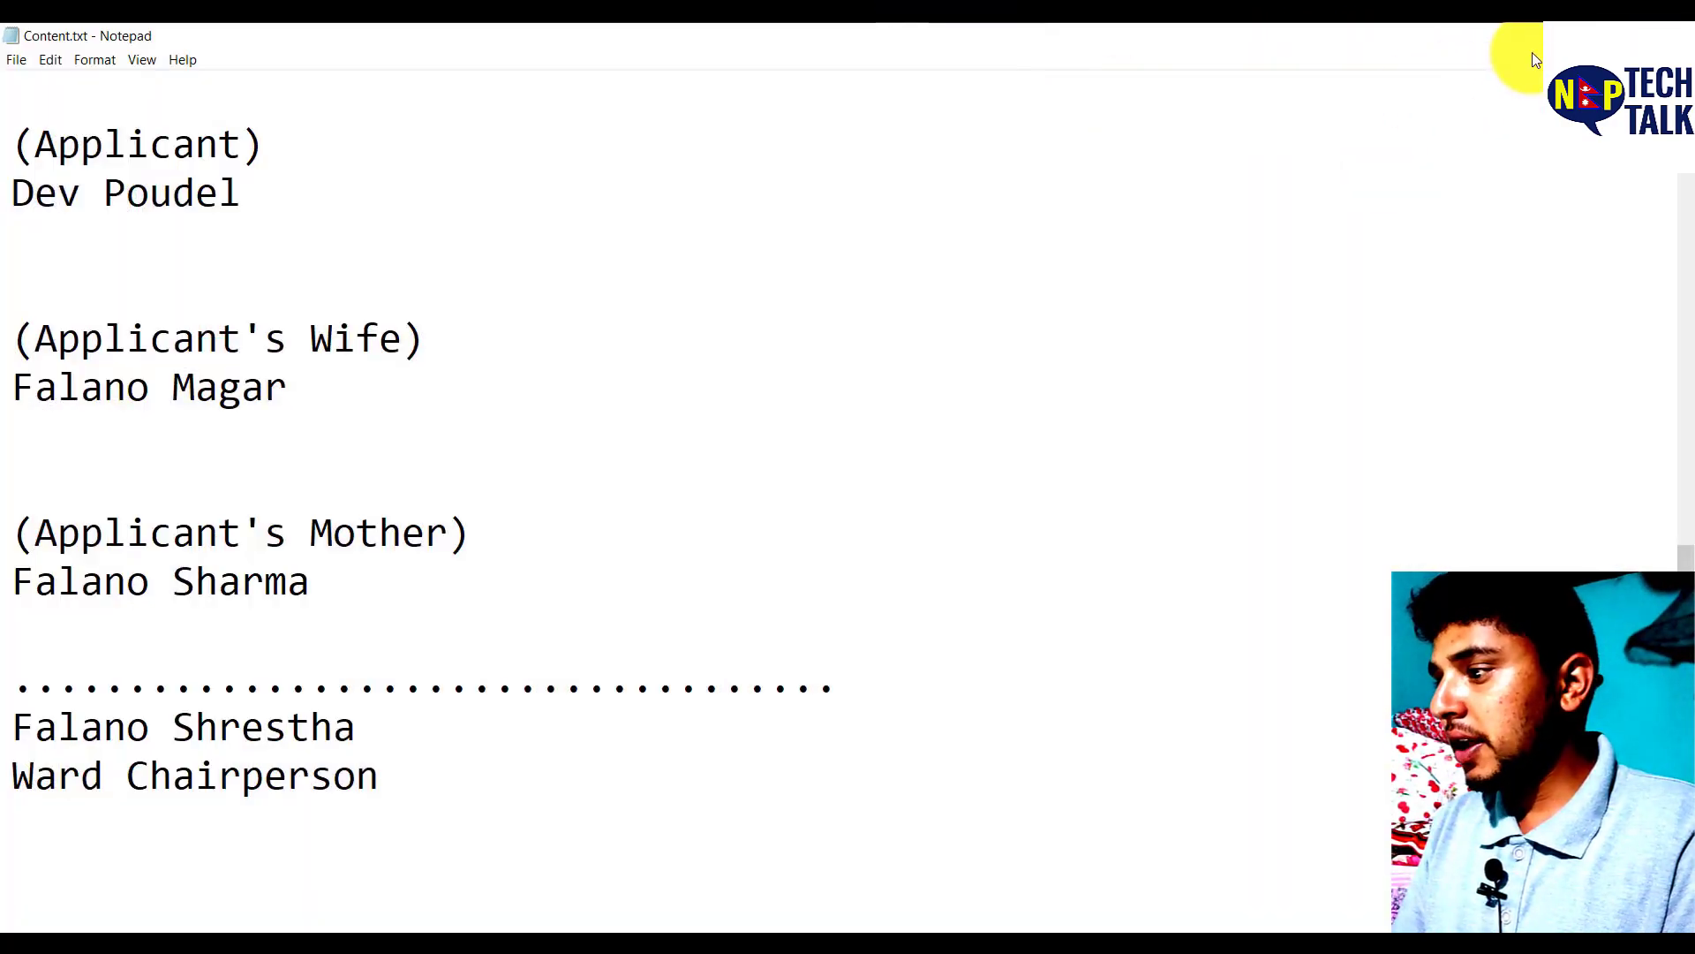
{"action": "left_click", "coordinate": [1535, 39]}
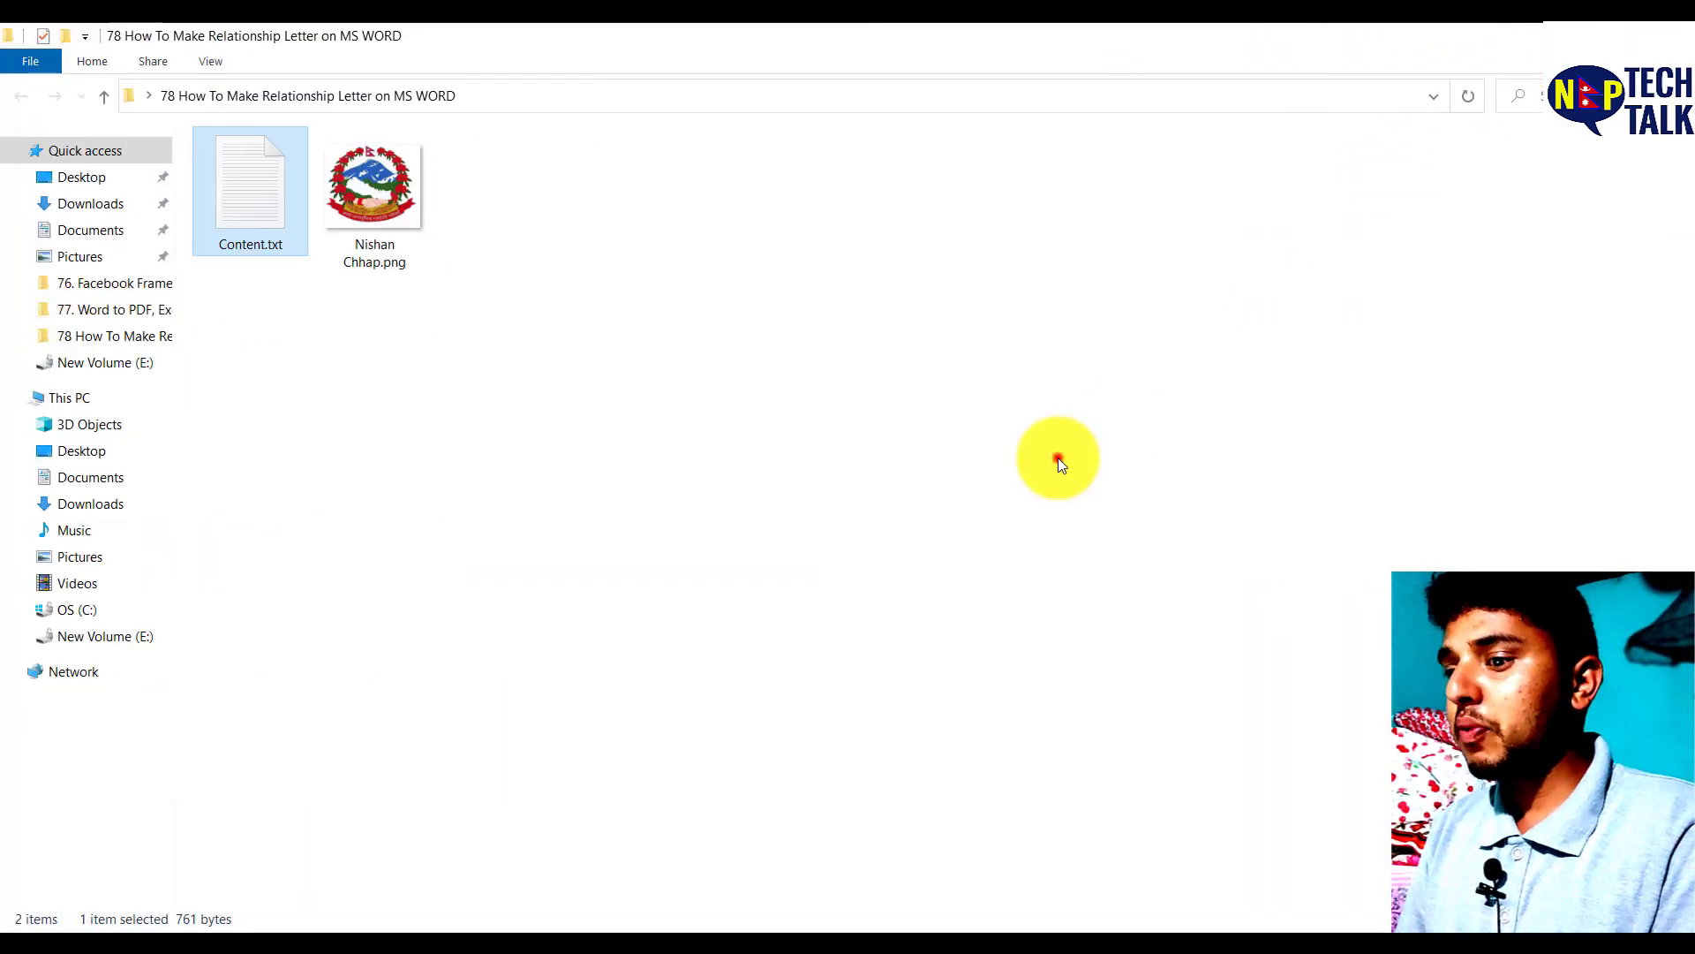
Step: Create a new Microsoft Word Document named 'Relationship Certificate' and open it in Word
{"action": "left_click", "coordinate": [1057, 457]}
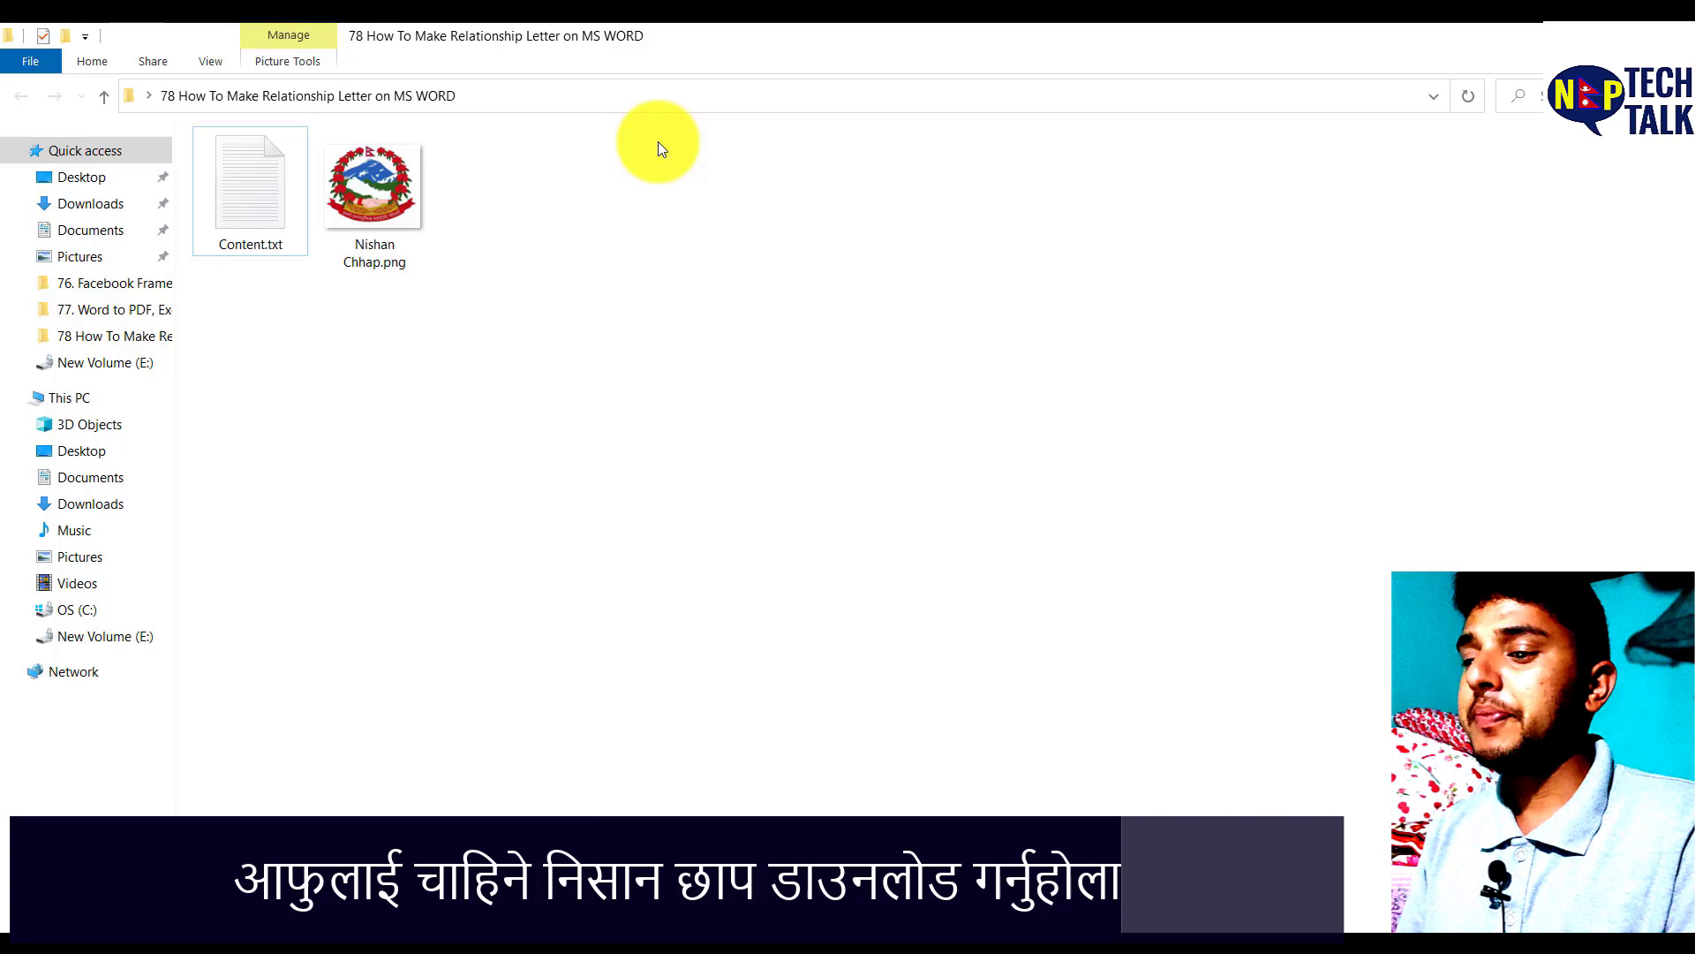
{"action": "right_click", "coordinate": [741, 224]}
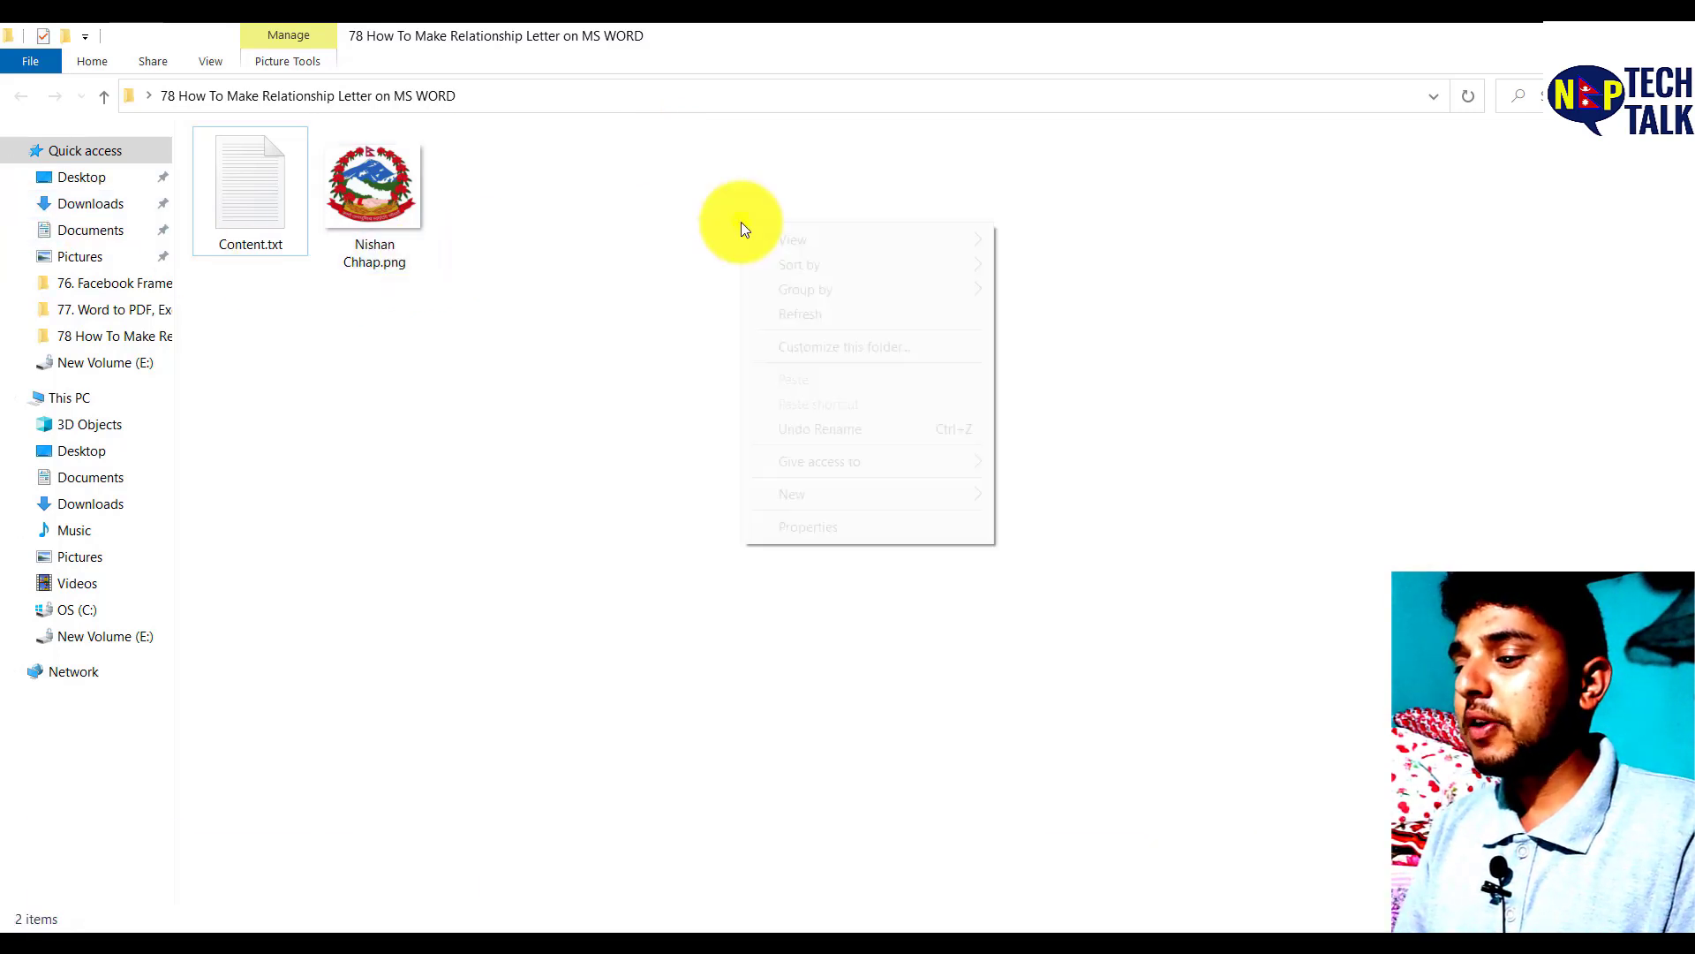
{"action": "mouse_move", "coordinate": [805, 493]}
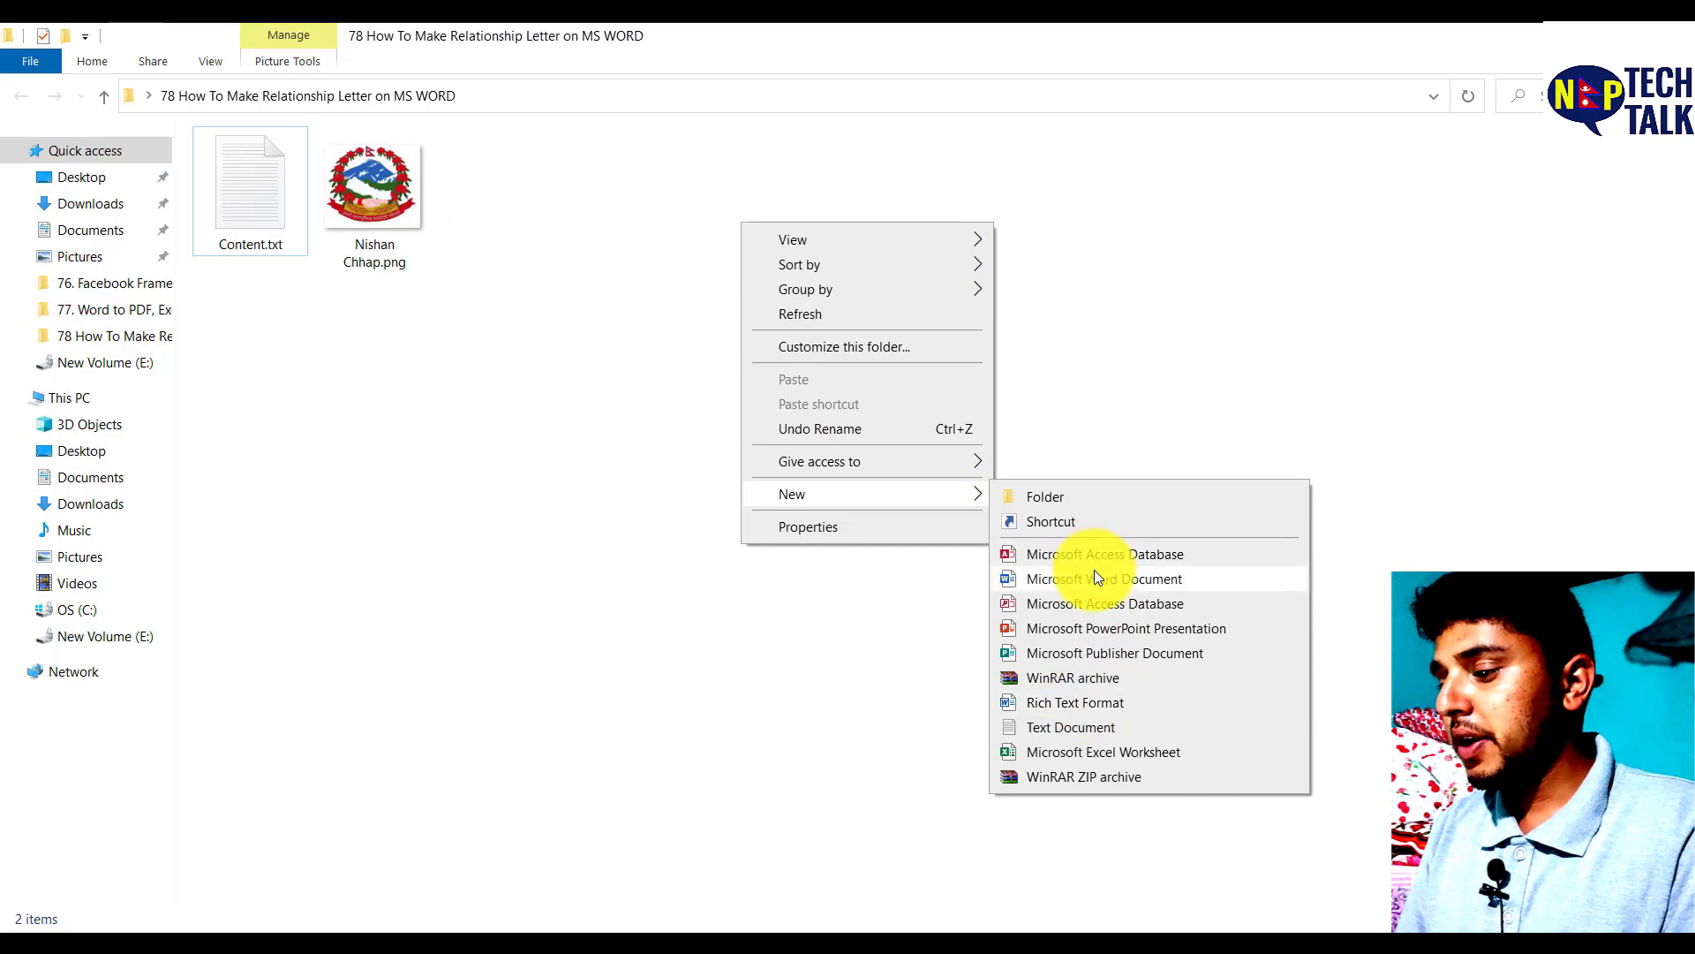
{"action": "left_click", "coordinate": [1073, 579]}
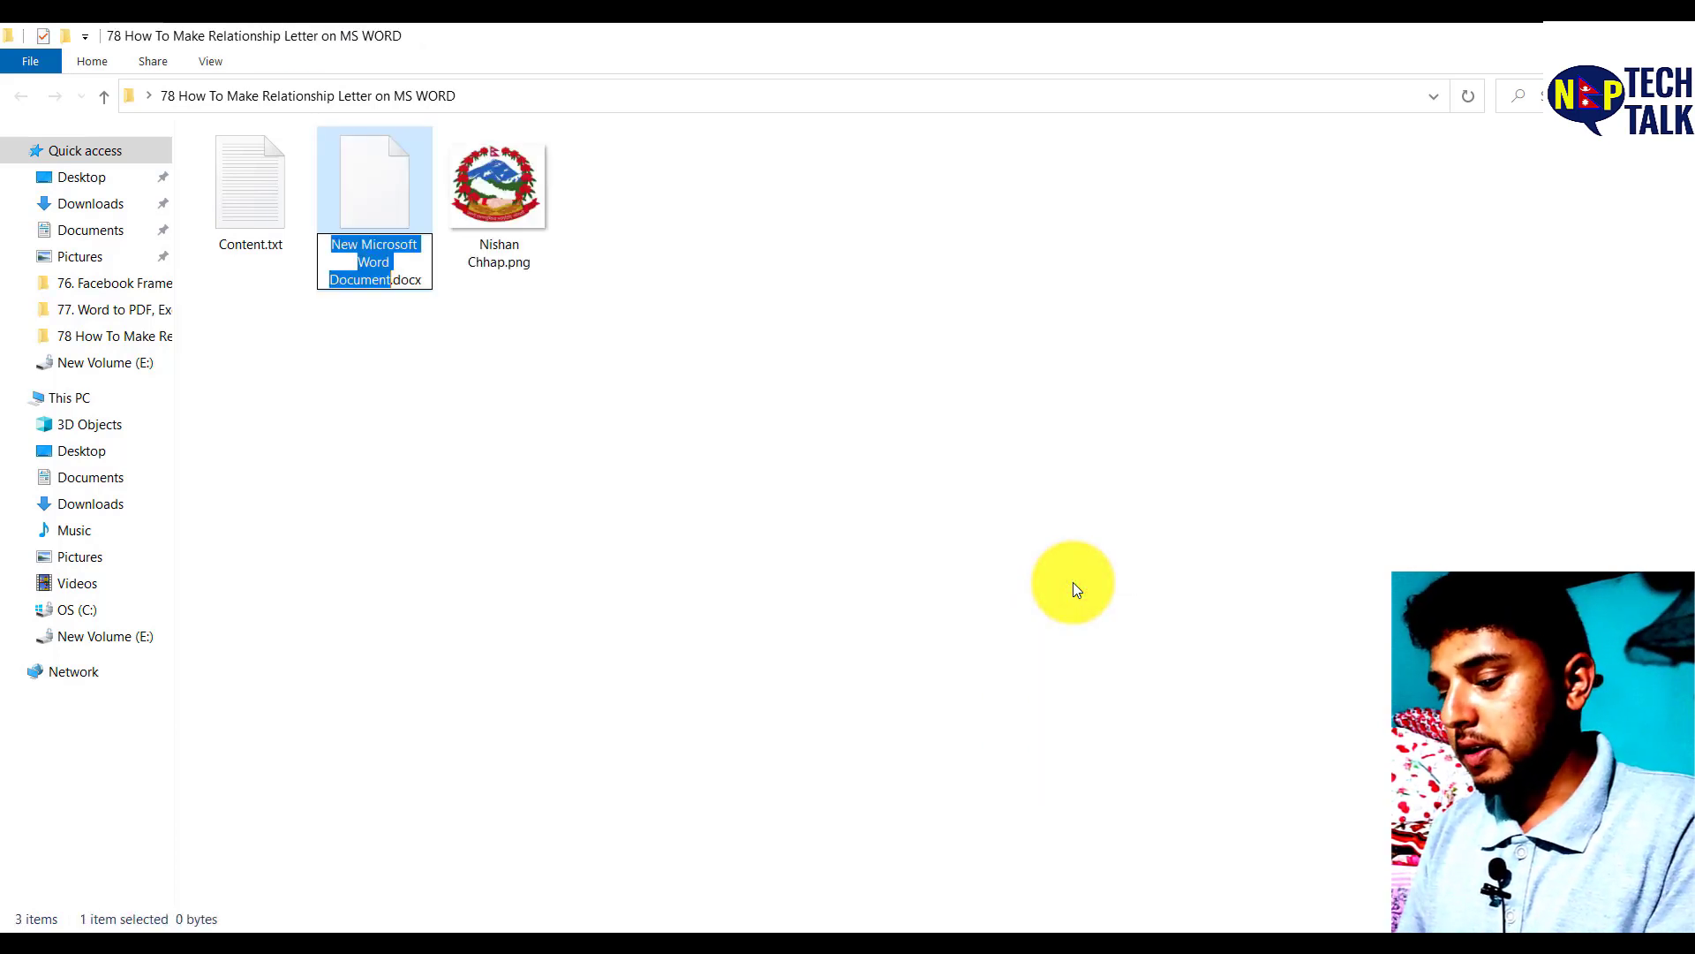
{"action": "type", "text": "R"}
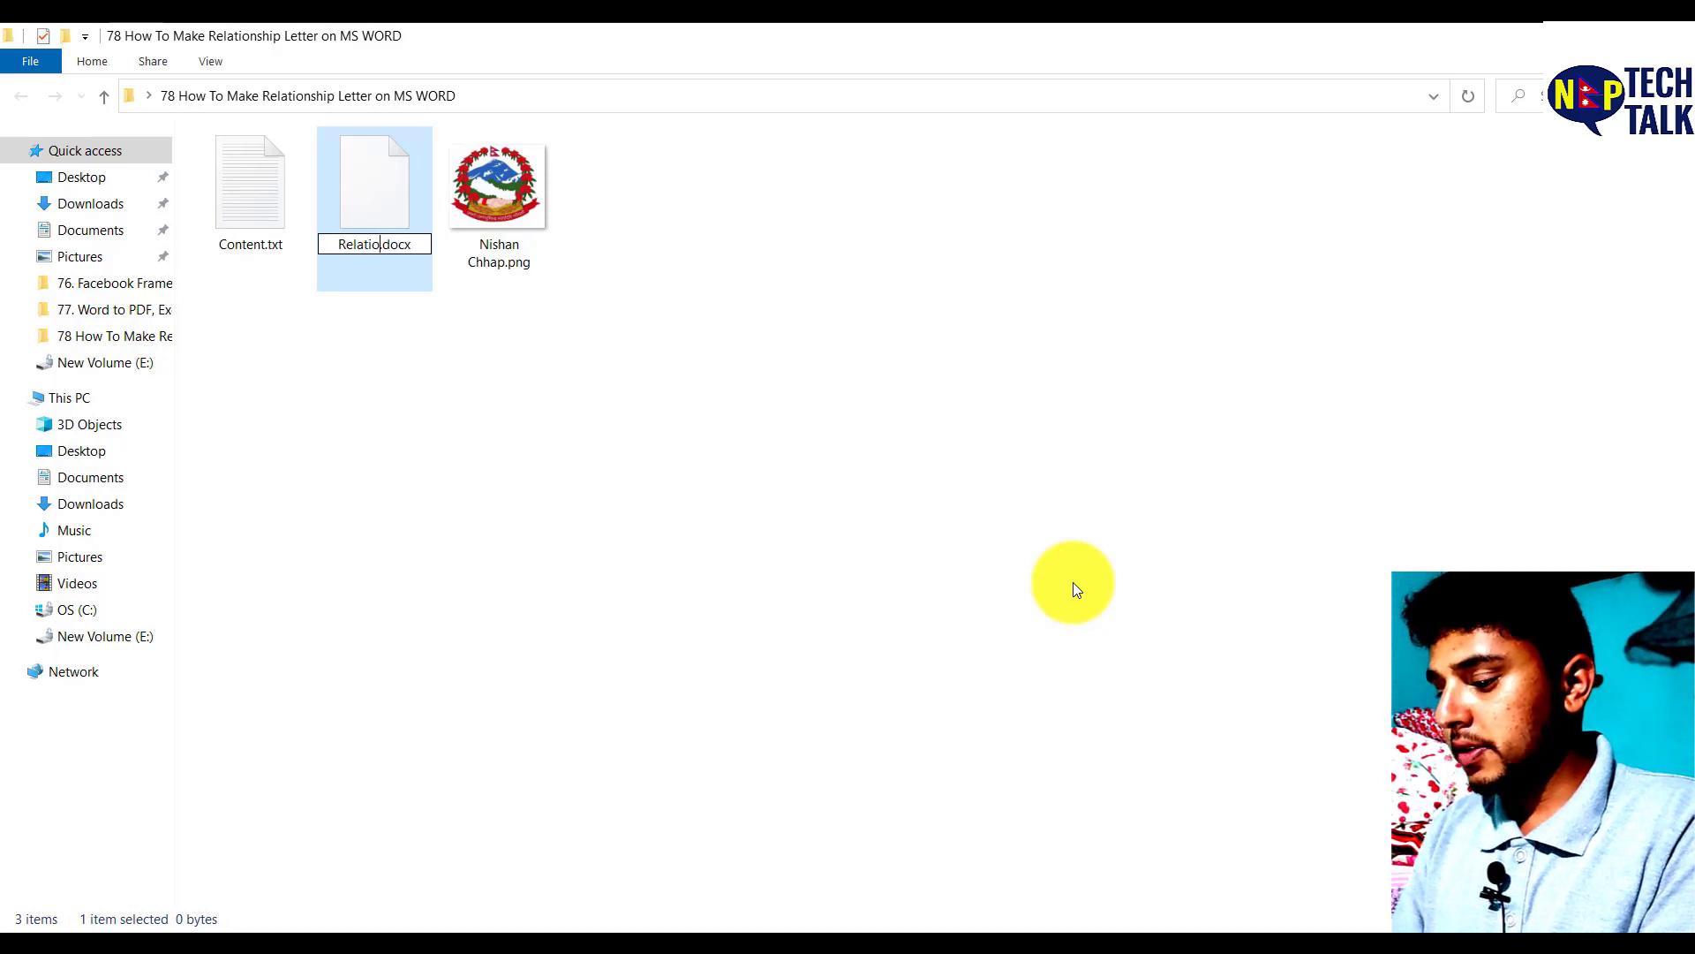
{"action": "type", "text": "elationship Certificate"}
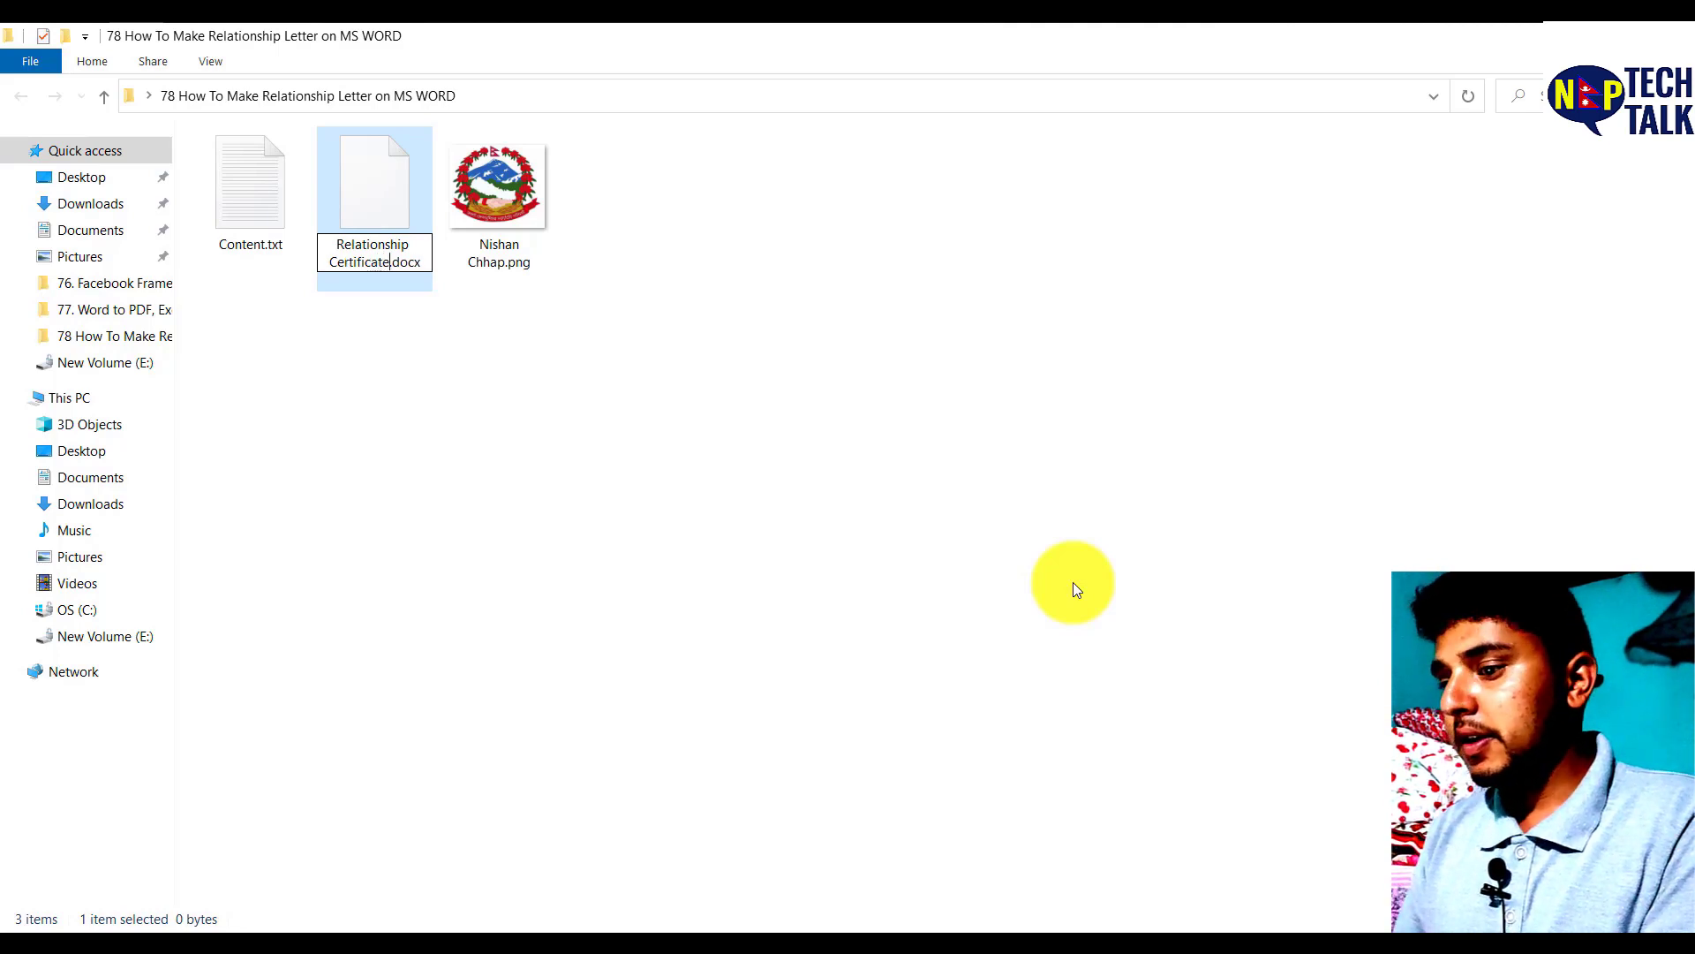
{"action": "key", "text": "Return"}
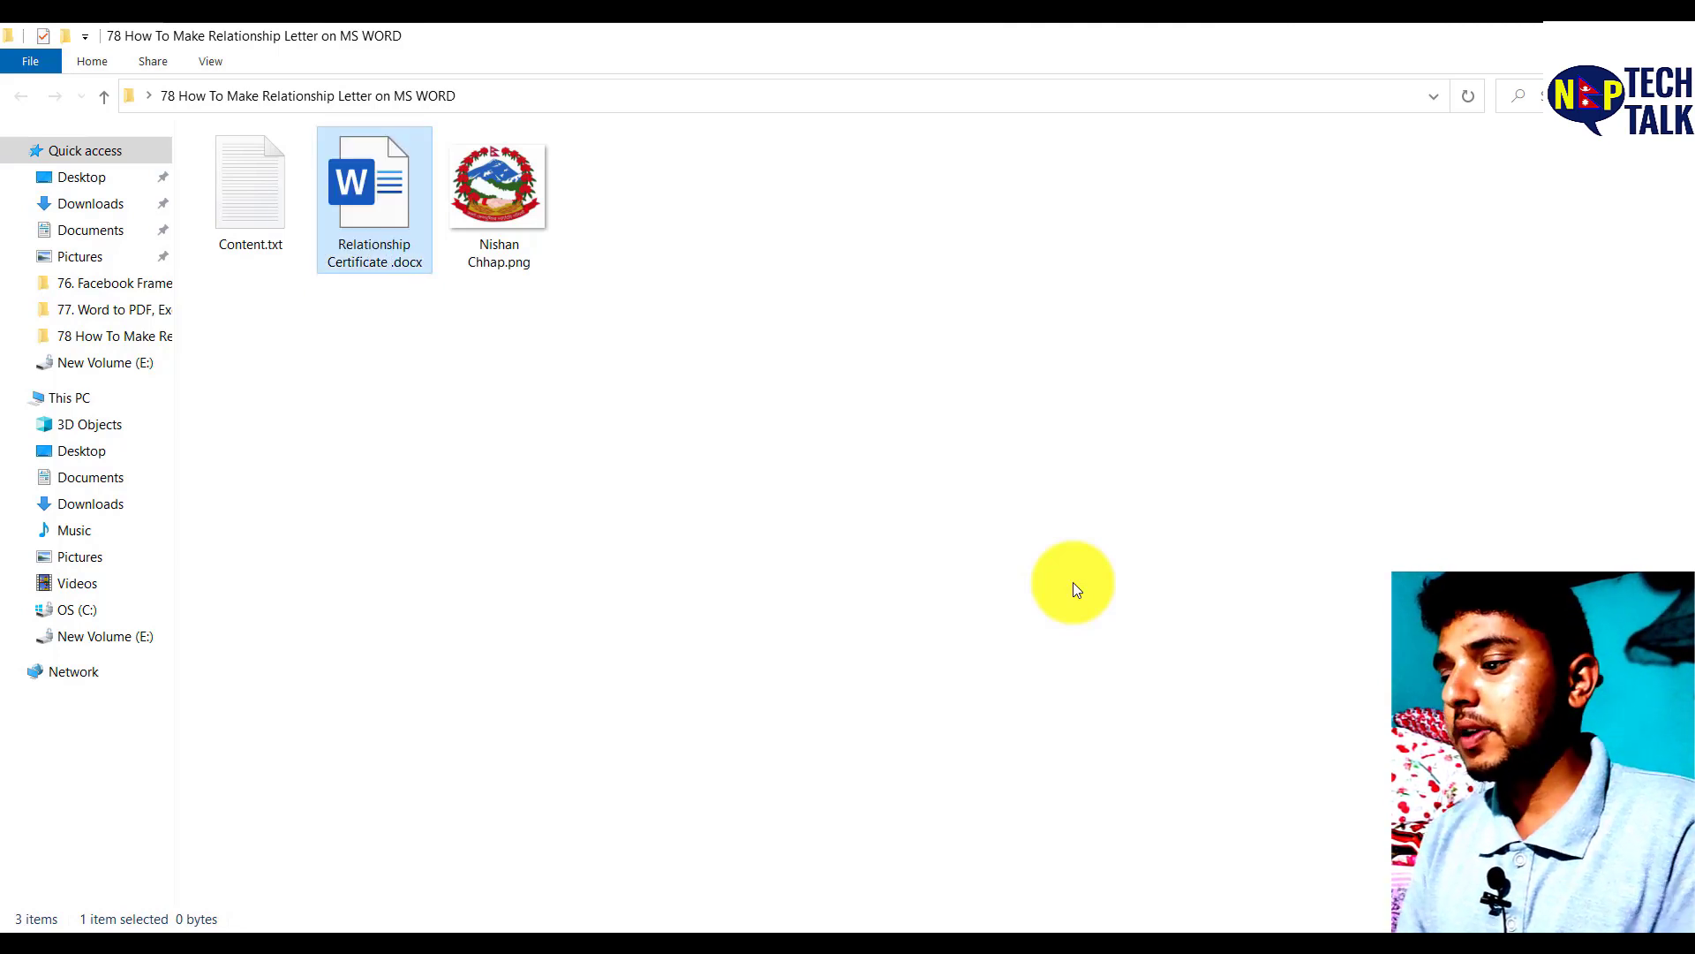
{"action": "key", "text": "Return"}
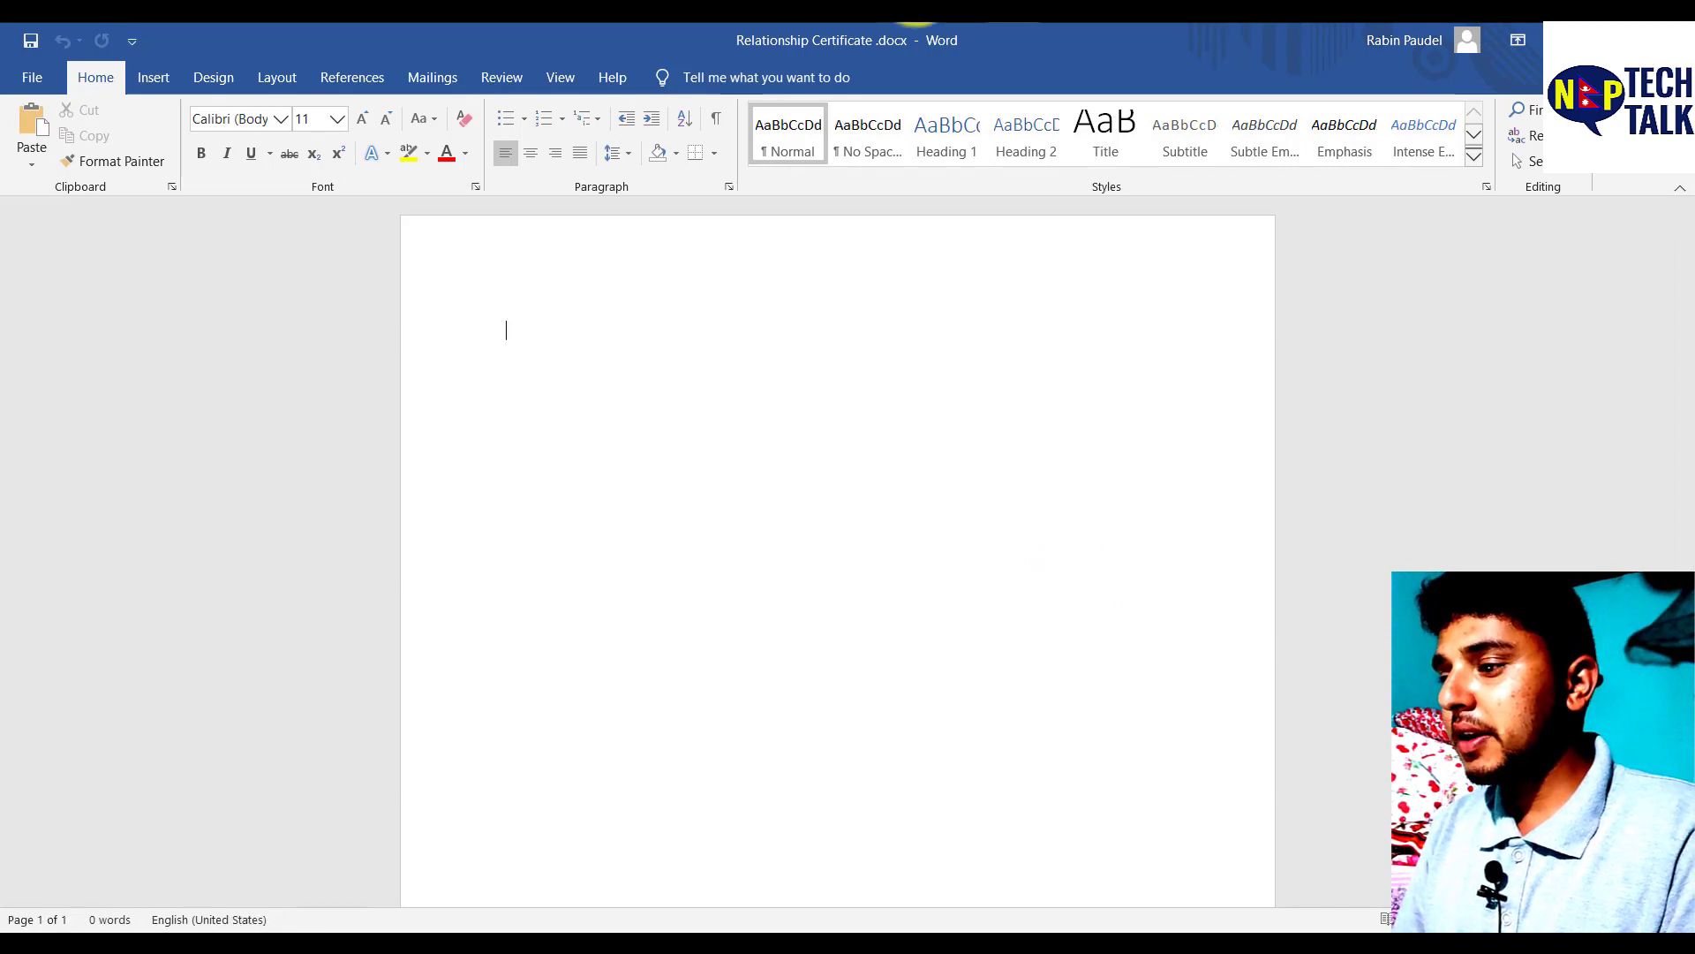
Step: Copy the four municipality header lines from Content.txt and paste them into Word
{"action": "mouse_move", "coordinate": [912, 11]}
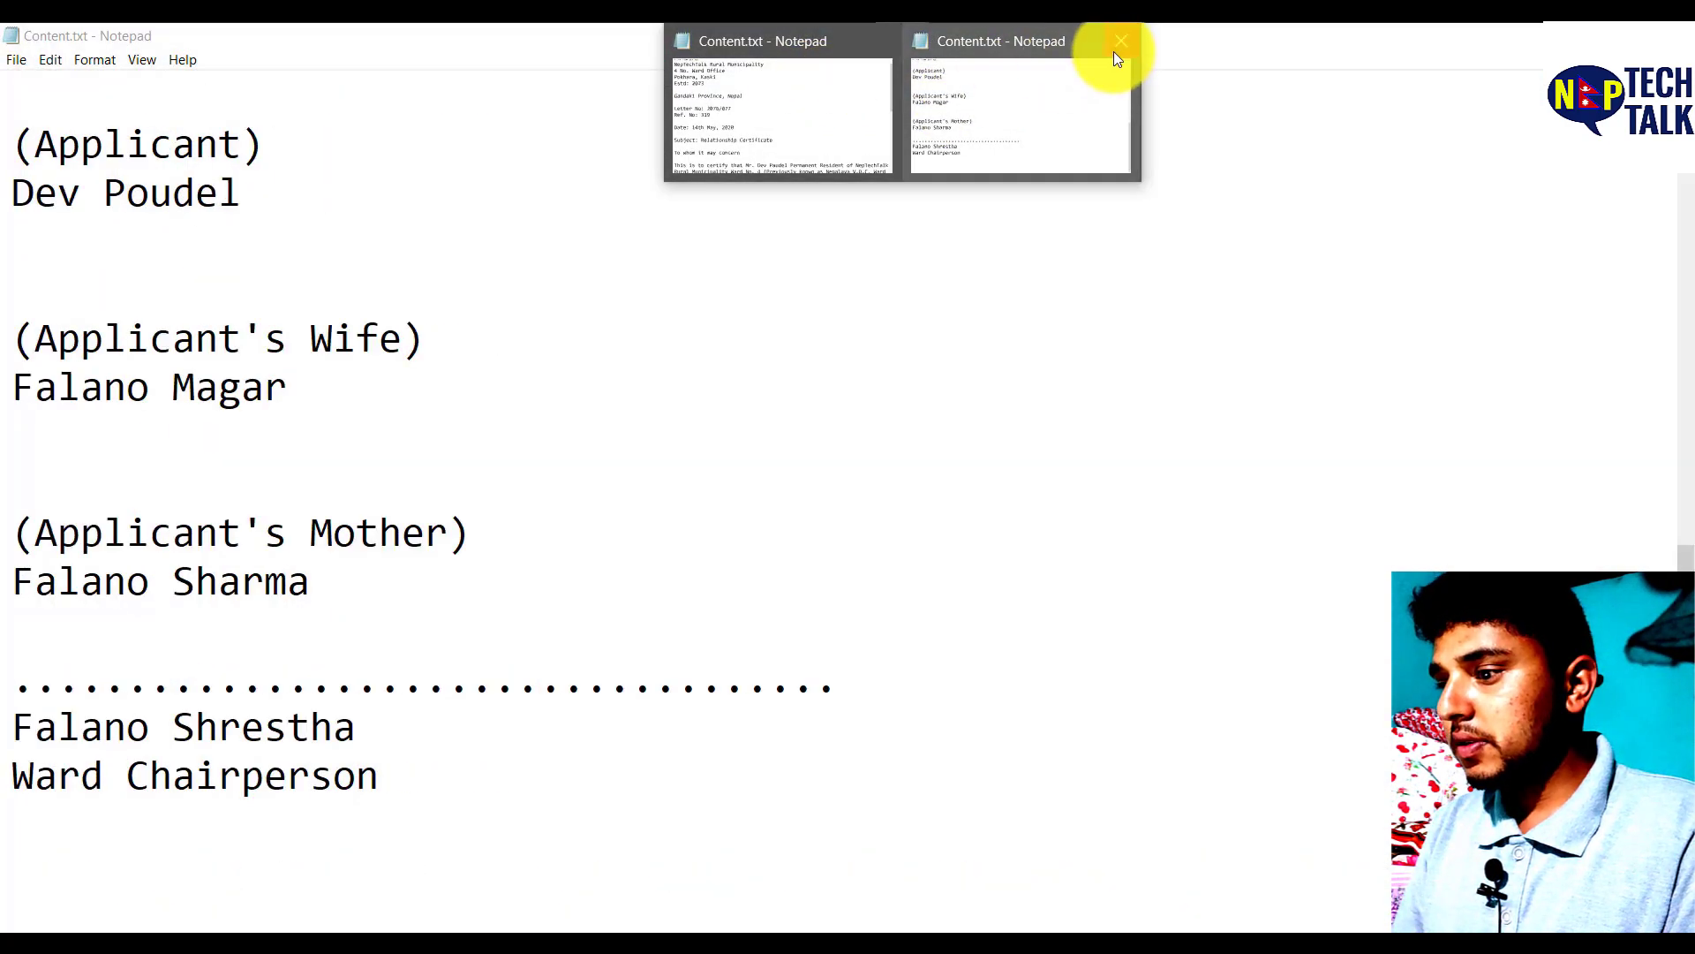
{"action": "left_click", "coordinate": [1116, 46]}
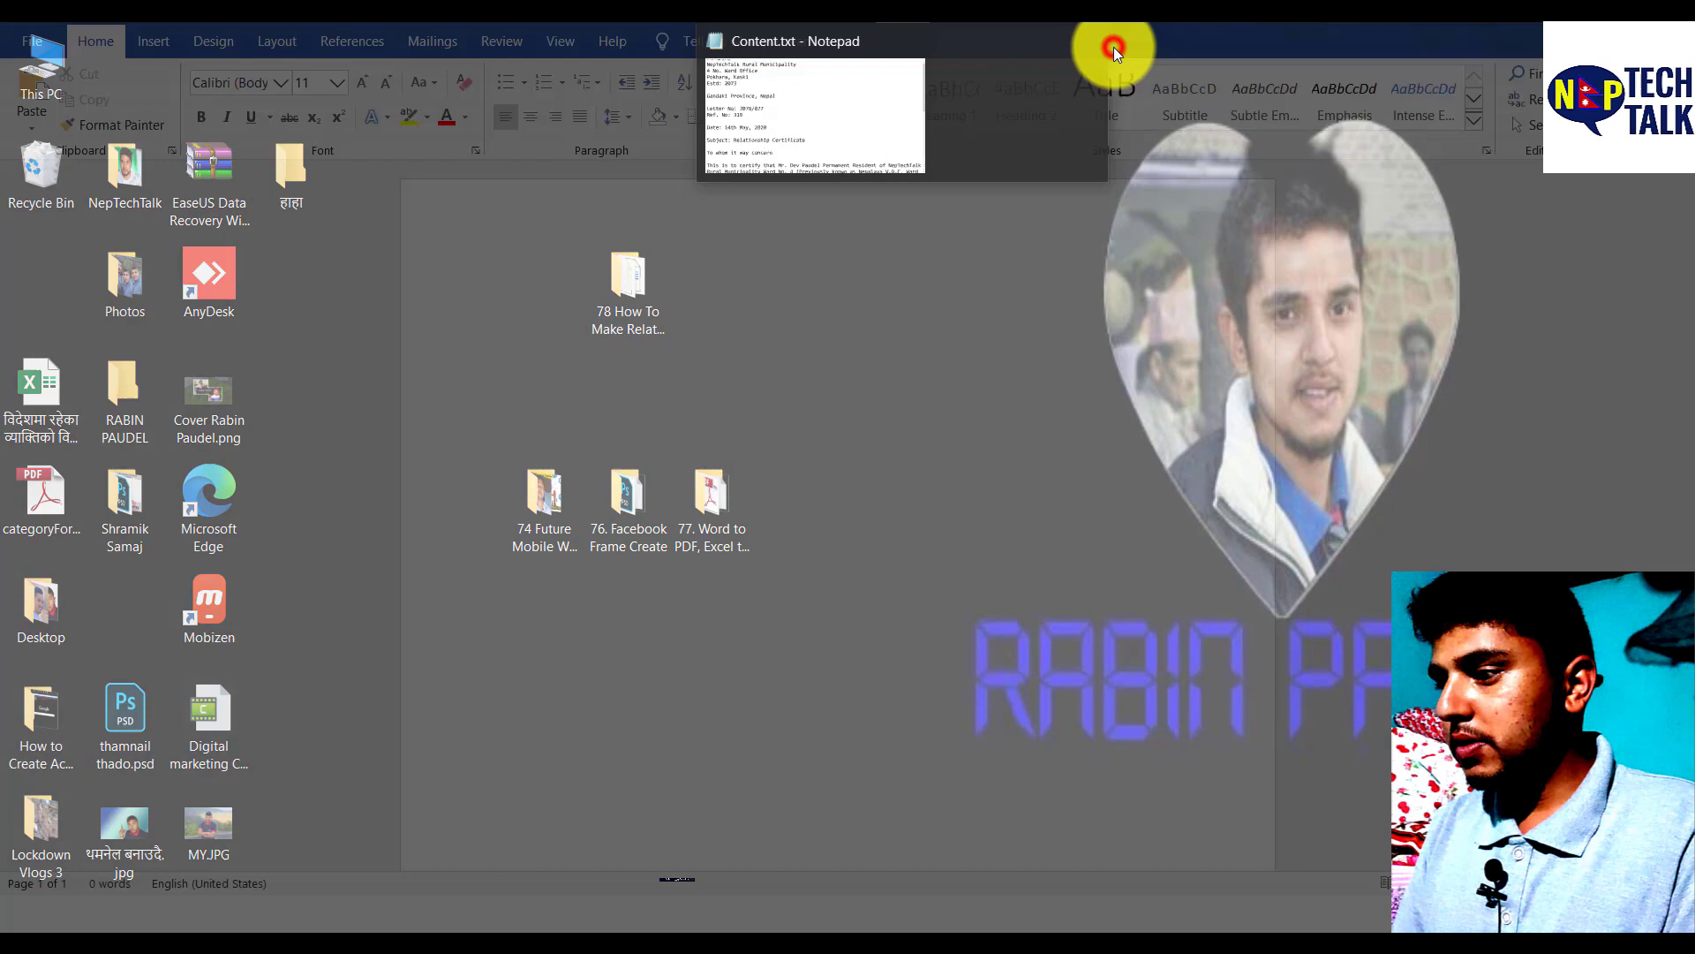
{"action": "left_click", "coordinate": [920, 137]}
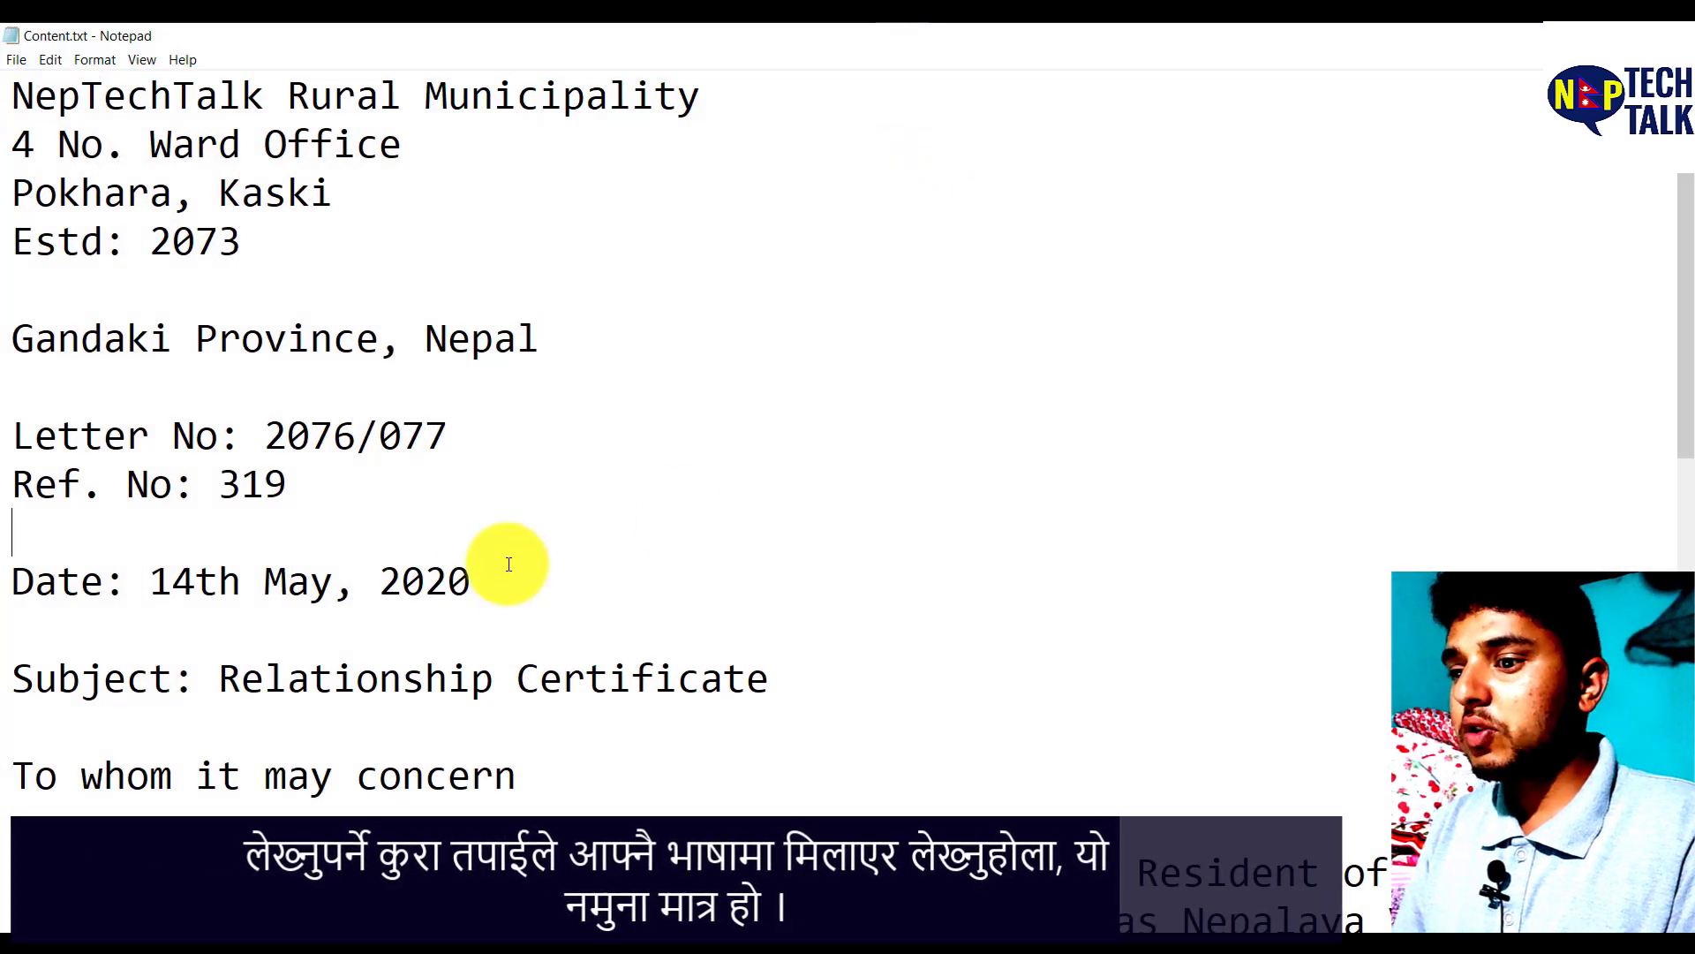
{"action": "left_click_drag", "start_coordinate": [263, 226], "coordinate": [15, 95]}
{"action": "key", "text": "ctrl+c"}
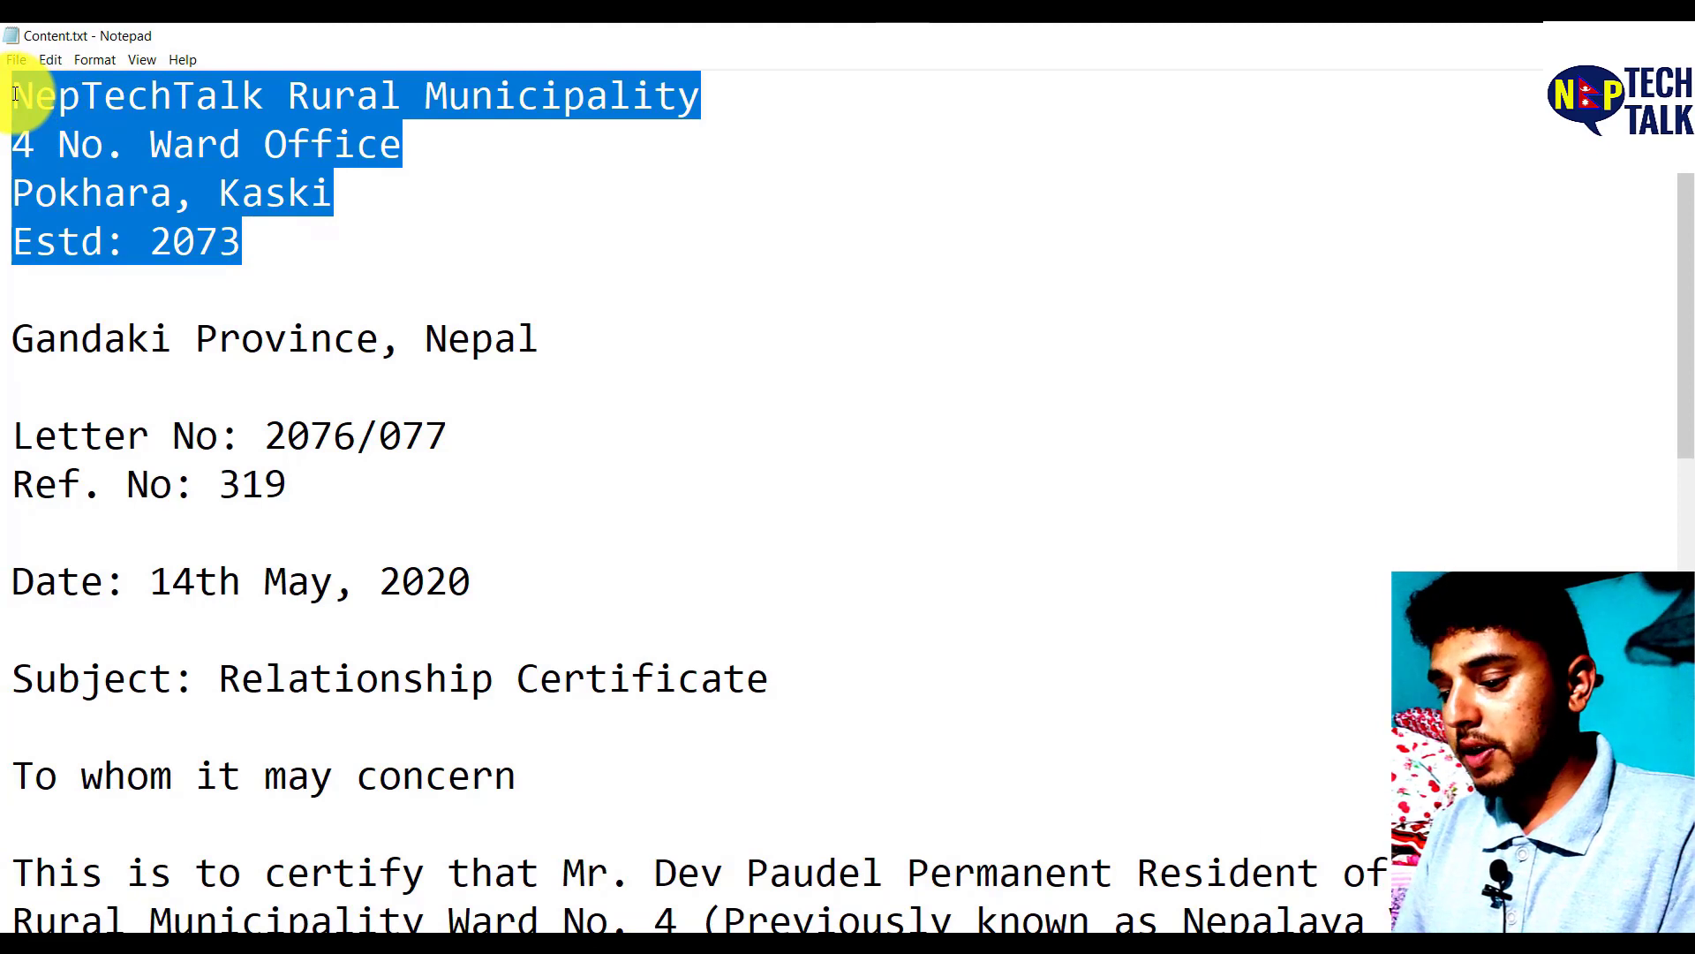
{"action": "key", "text": "alt+Tab"}
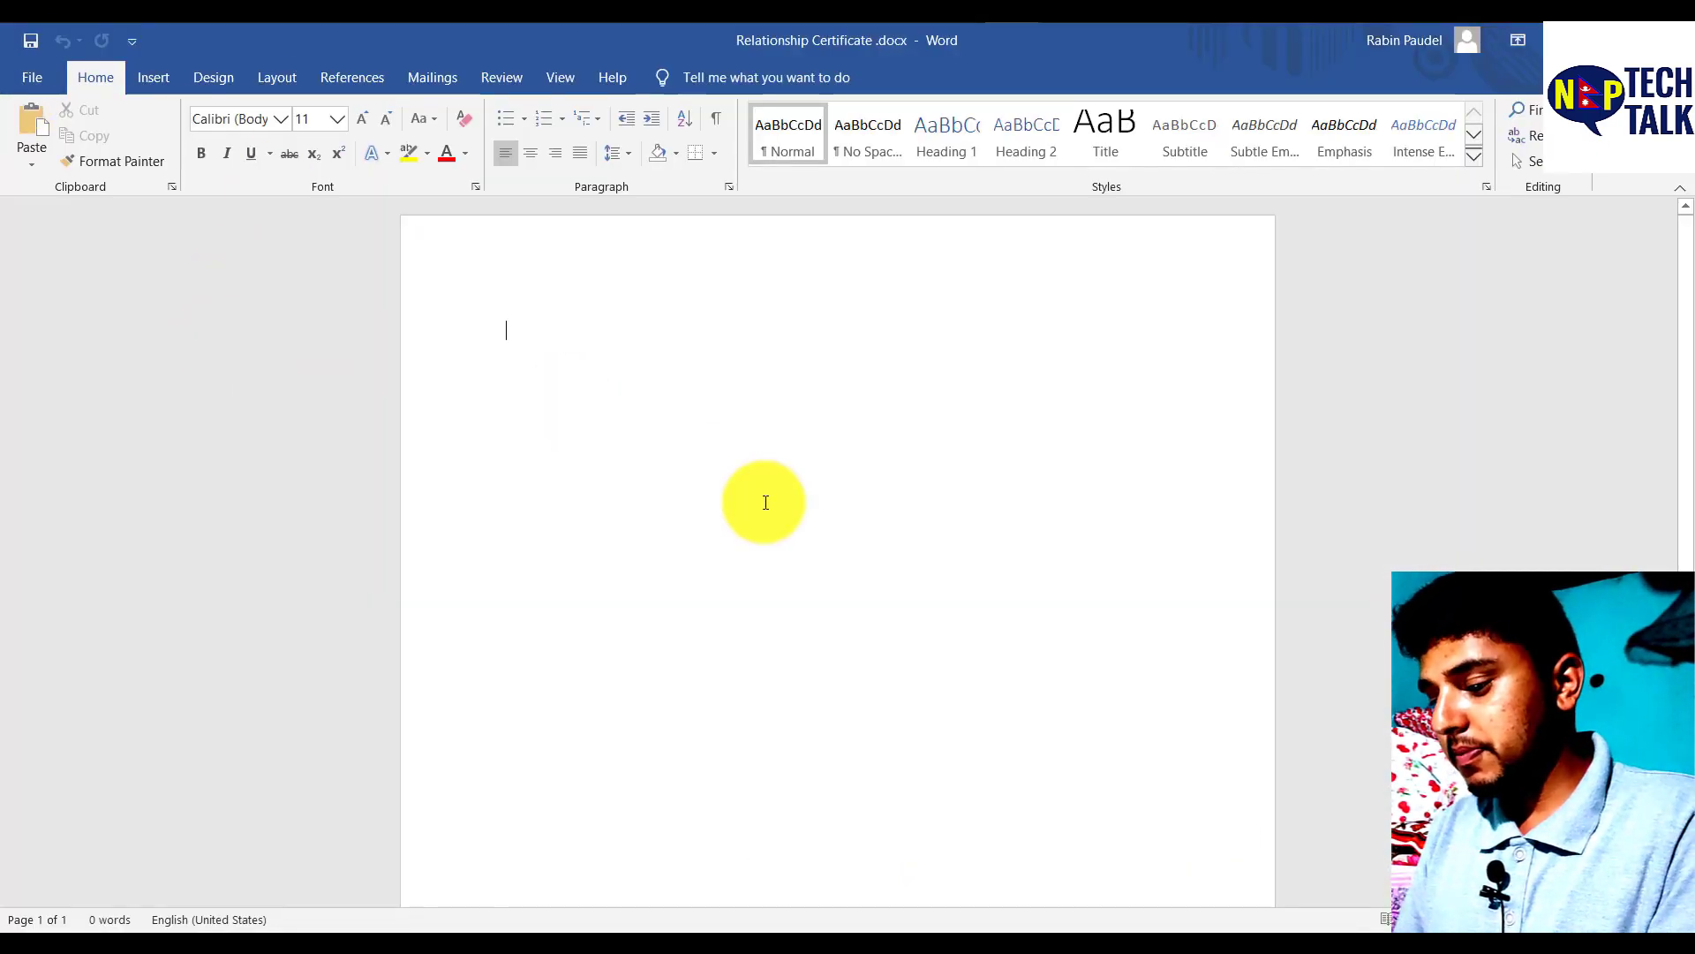
{"action": "key", "text": "ctrl+v"}
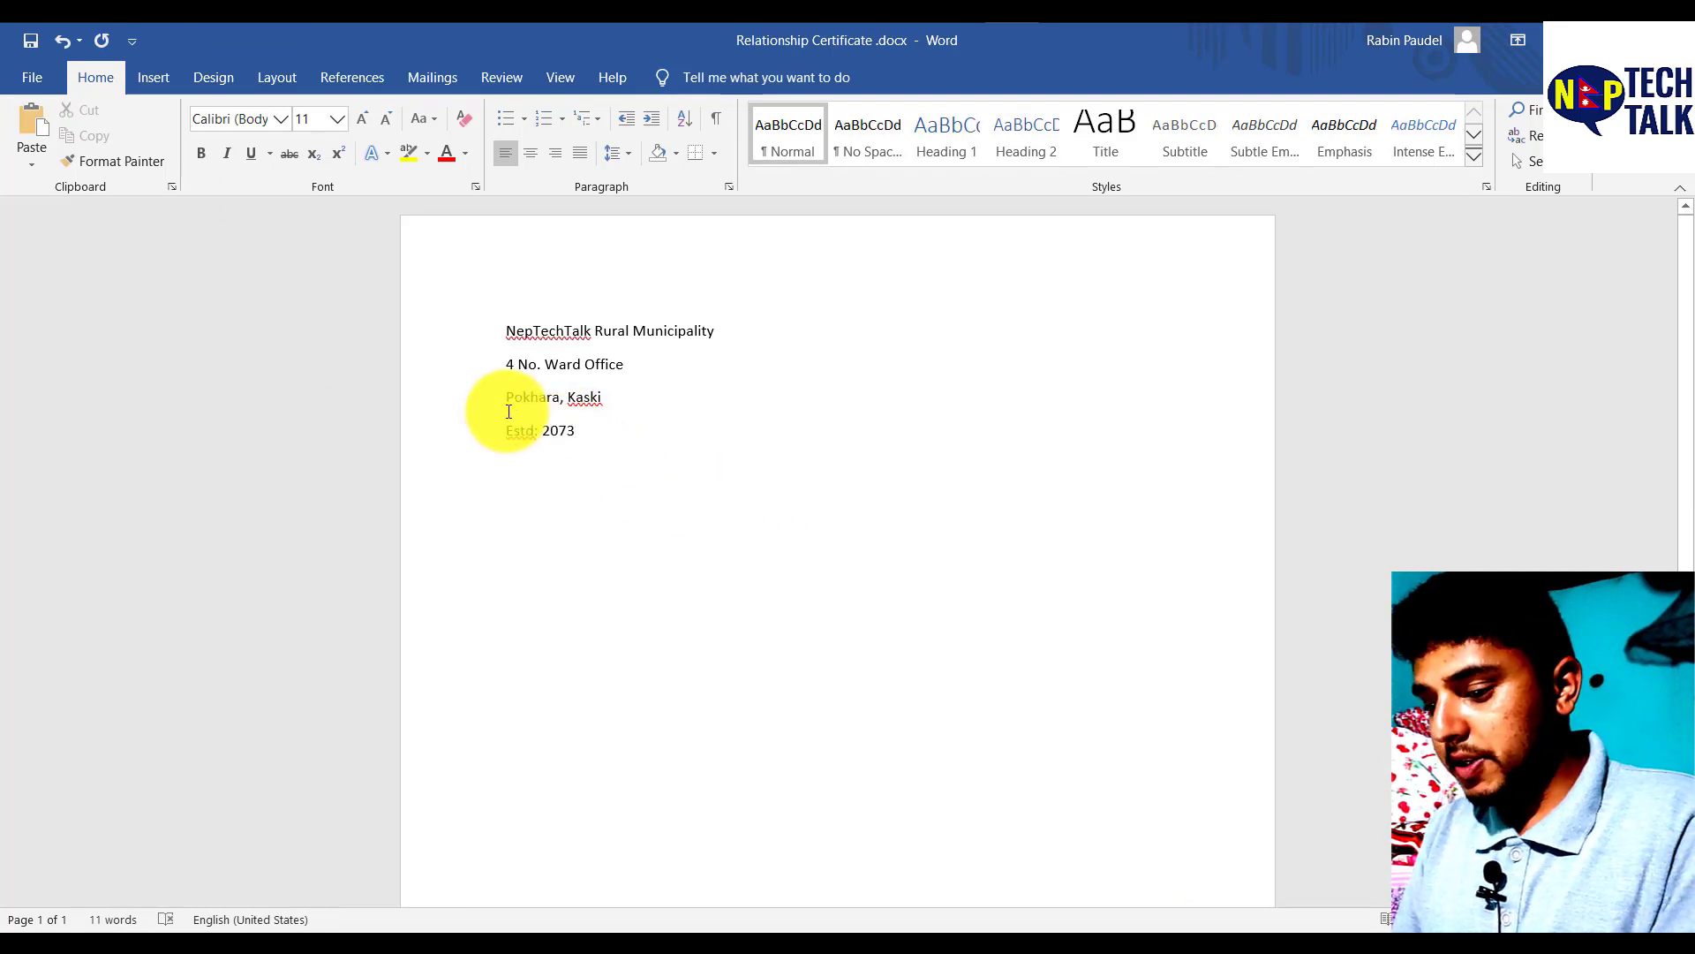
Step: Enlarge all the header text to 18 pt
{"action": "key", "text": "ctrl+a"}
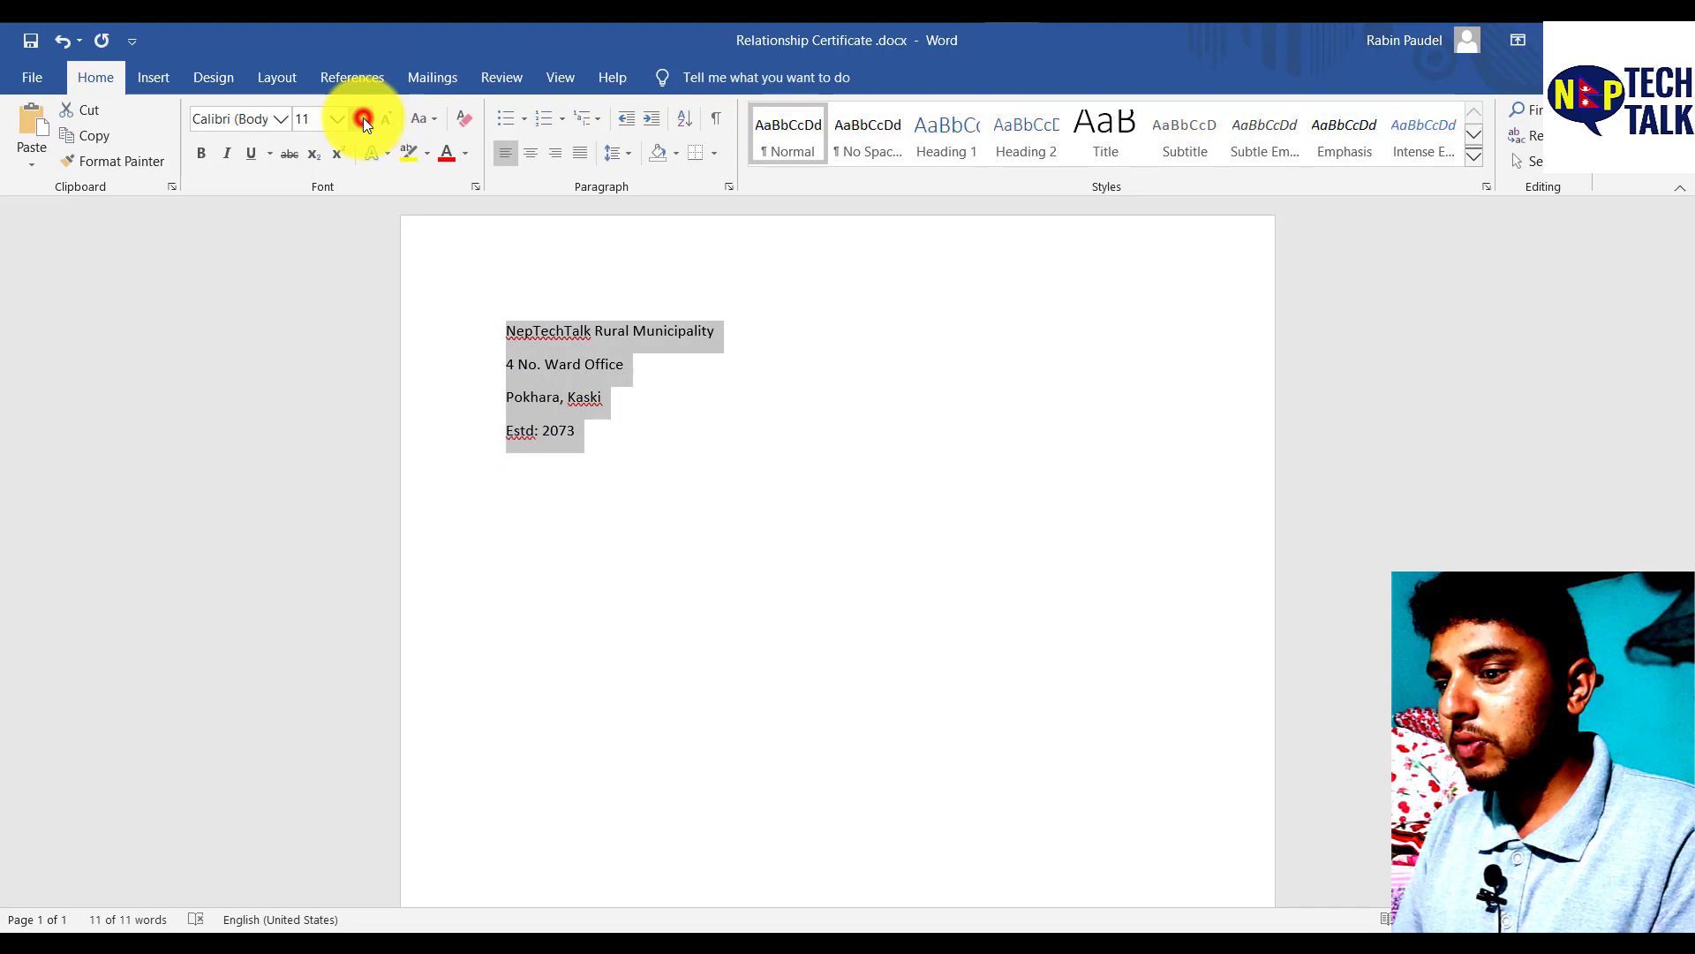
{"action": "left_click", "coordinate": [363, 119]}
{"action": "left_click", "coordinate": [363, 118]}
{"action": "left_click", "coordinate": [363, 118]}
{"action": "left_click", "coordinate": [363, 118]}
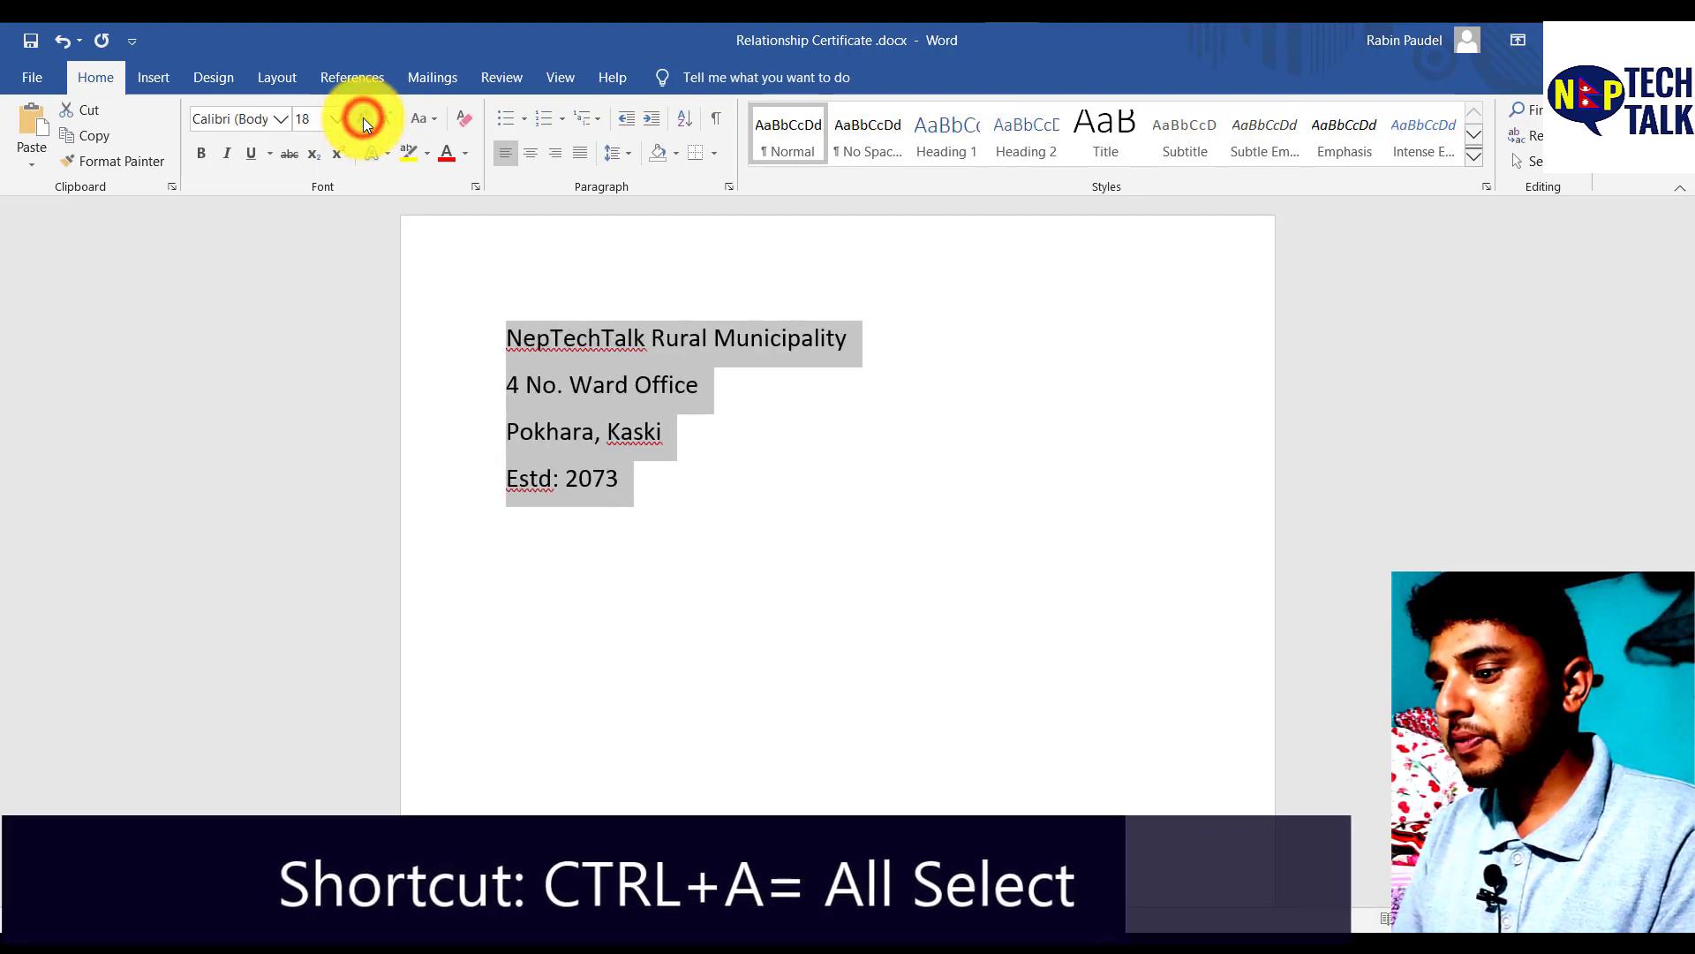
{"action": "left_click", "coordinate": [636, 367]}
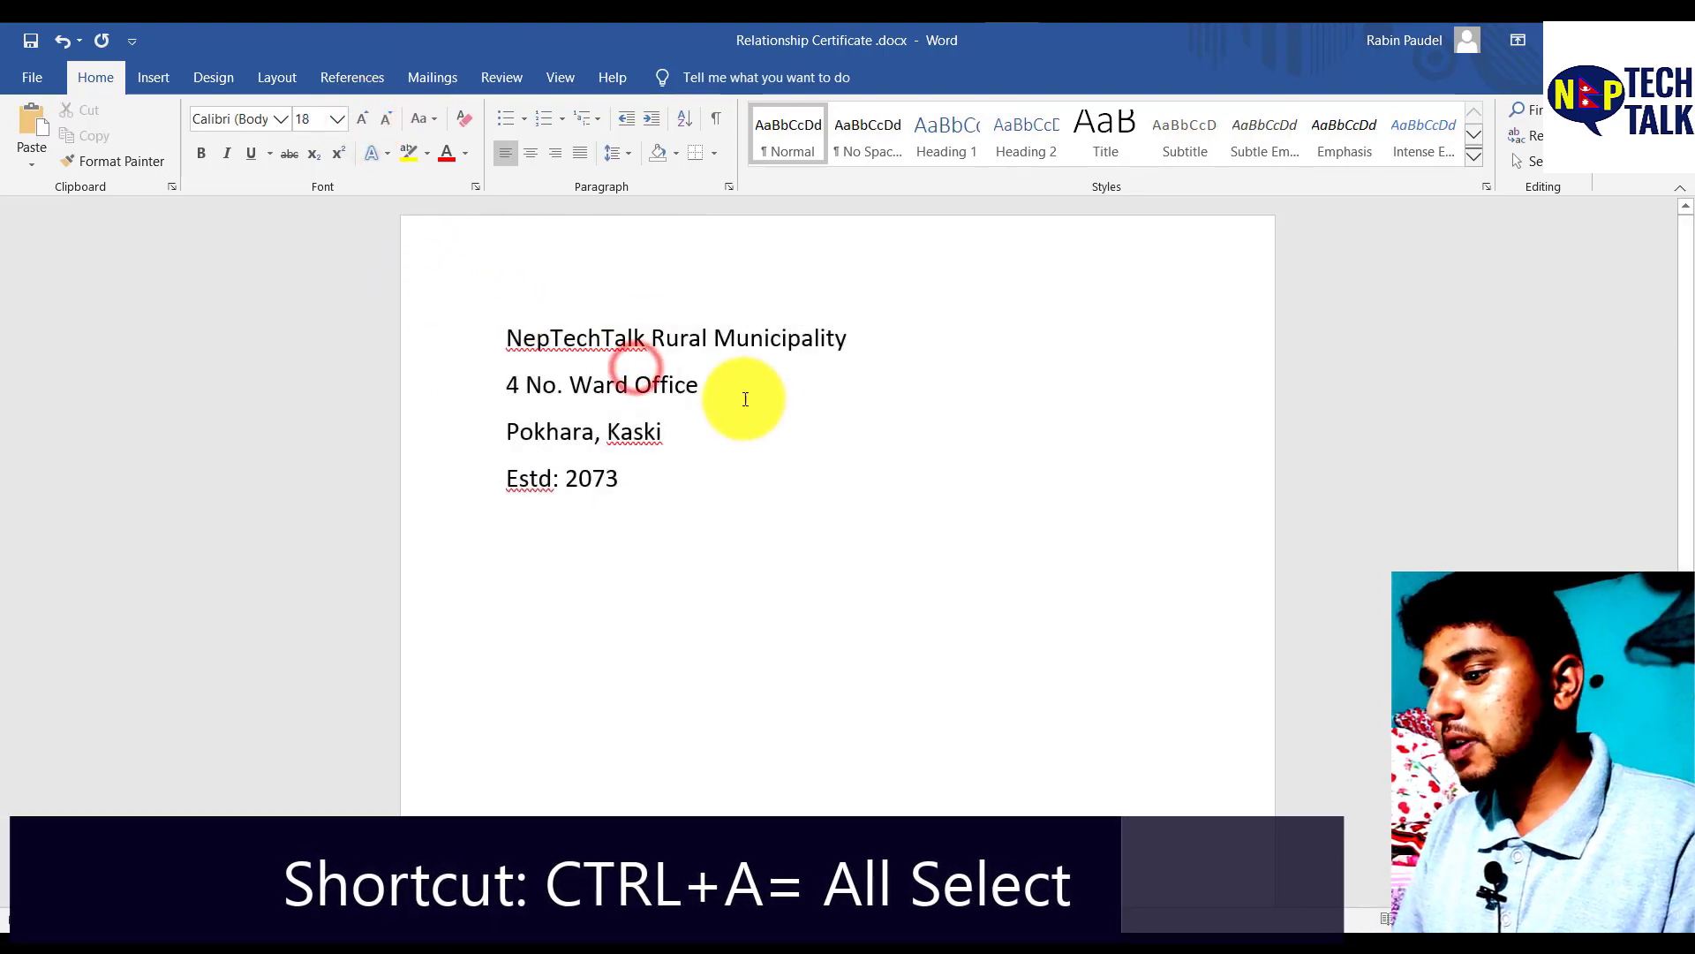
{"action": "left_click", "coordinate": [699, 384]}
Step: Centre the four header lines and make them bold
{"action": "left_click_drag", "start_coordinate": [645, 487], "coordinate": [494, 316]}
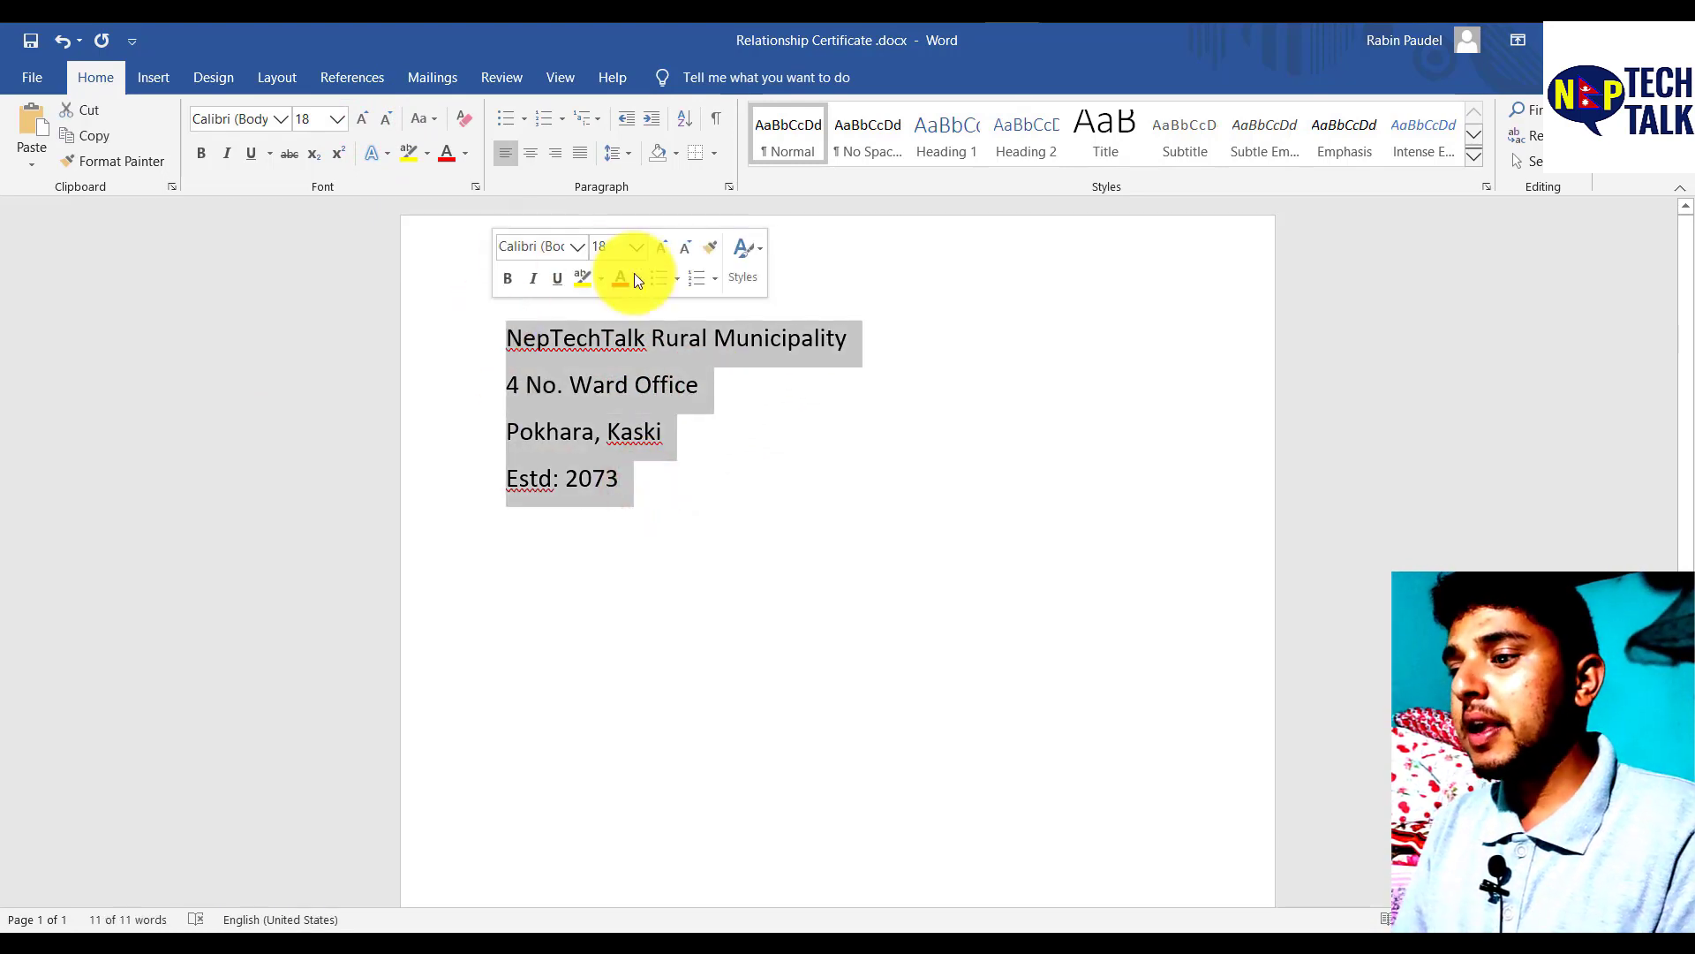
{"action": "left_click", "coordinate": [529, 155]}
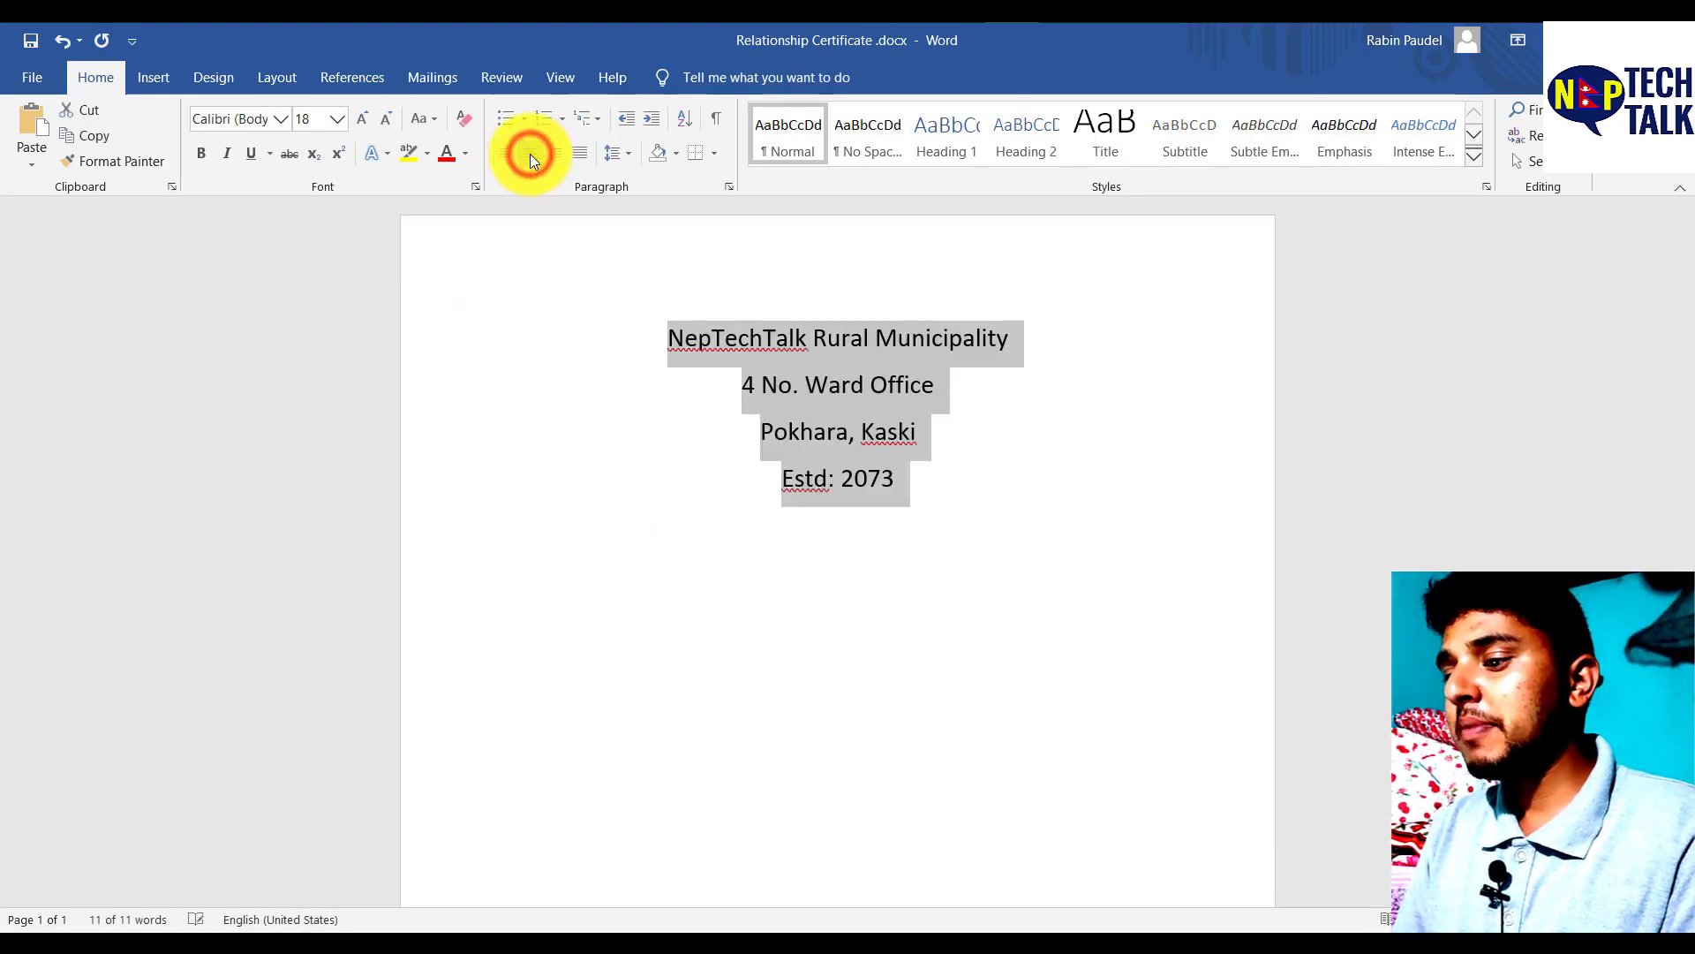
{"action": "left_click", "coordinate": [702, 299]}
{"action": "key", "text": "ctrl+a"}
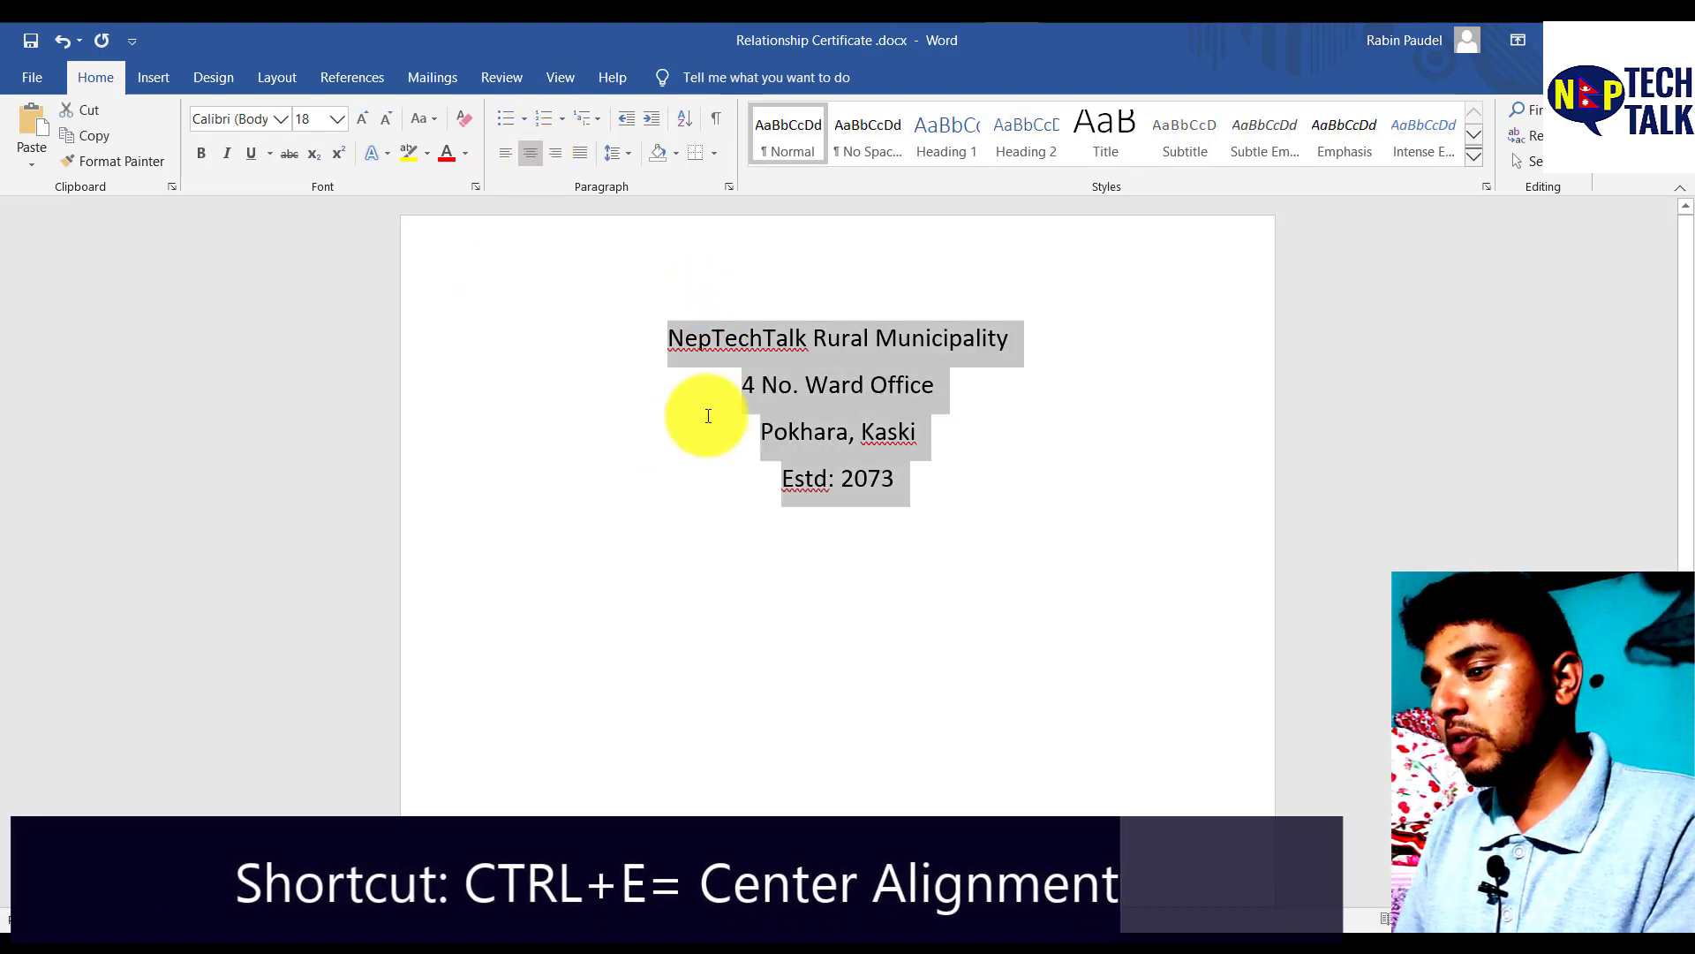
{"action": "left_click", "coordinate": [199, 155]}
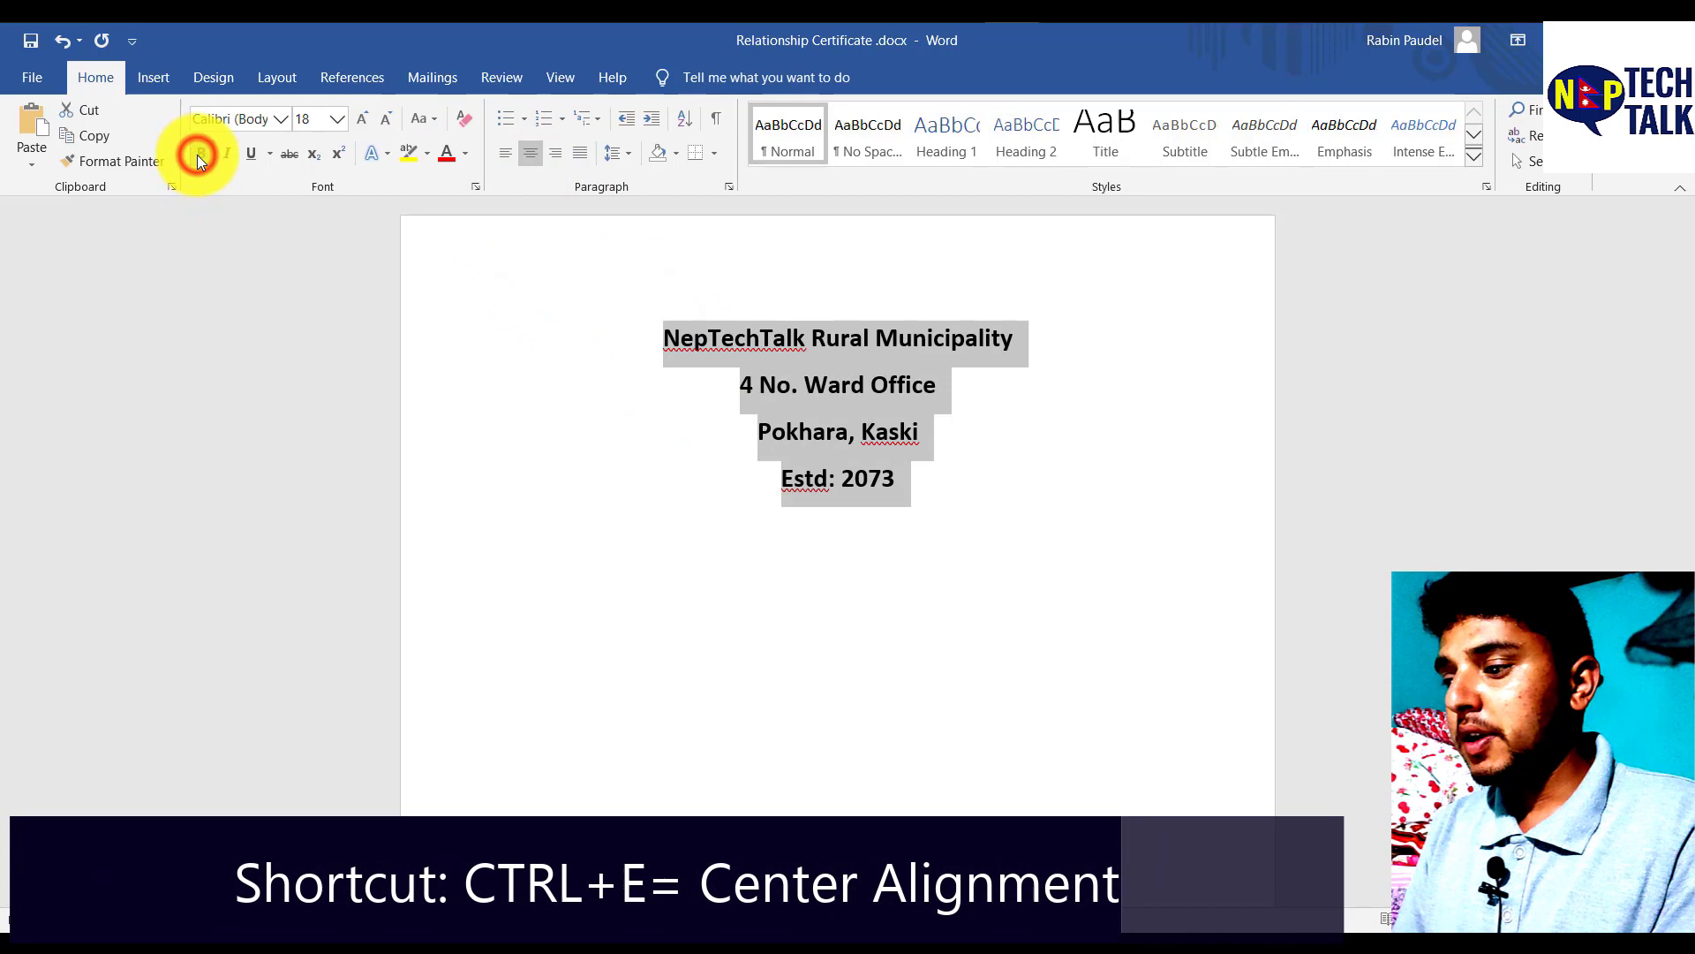
{"action": "left_click", "coordinate": [841, 477]}
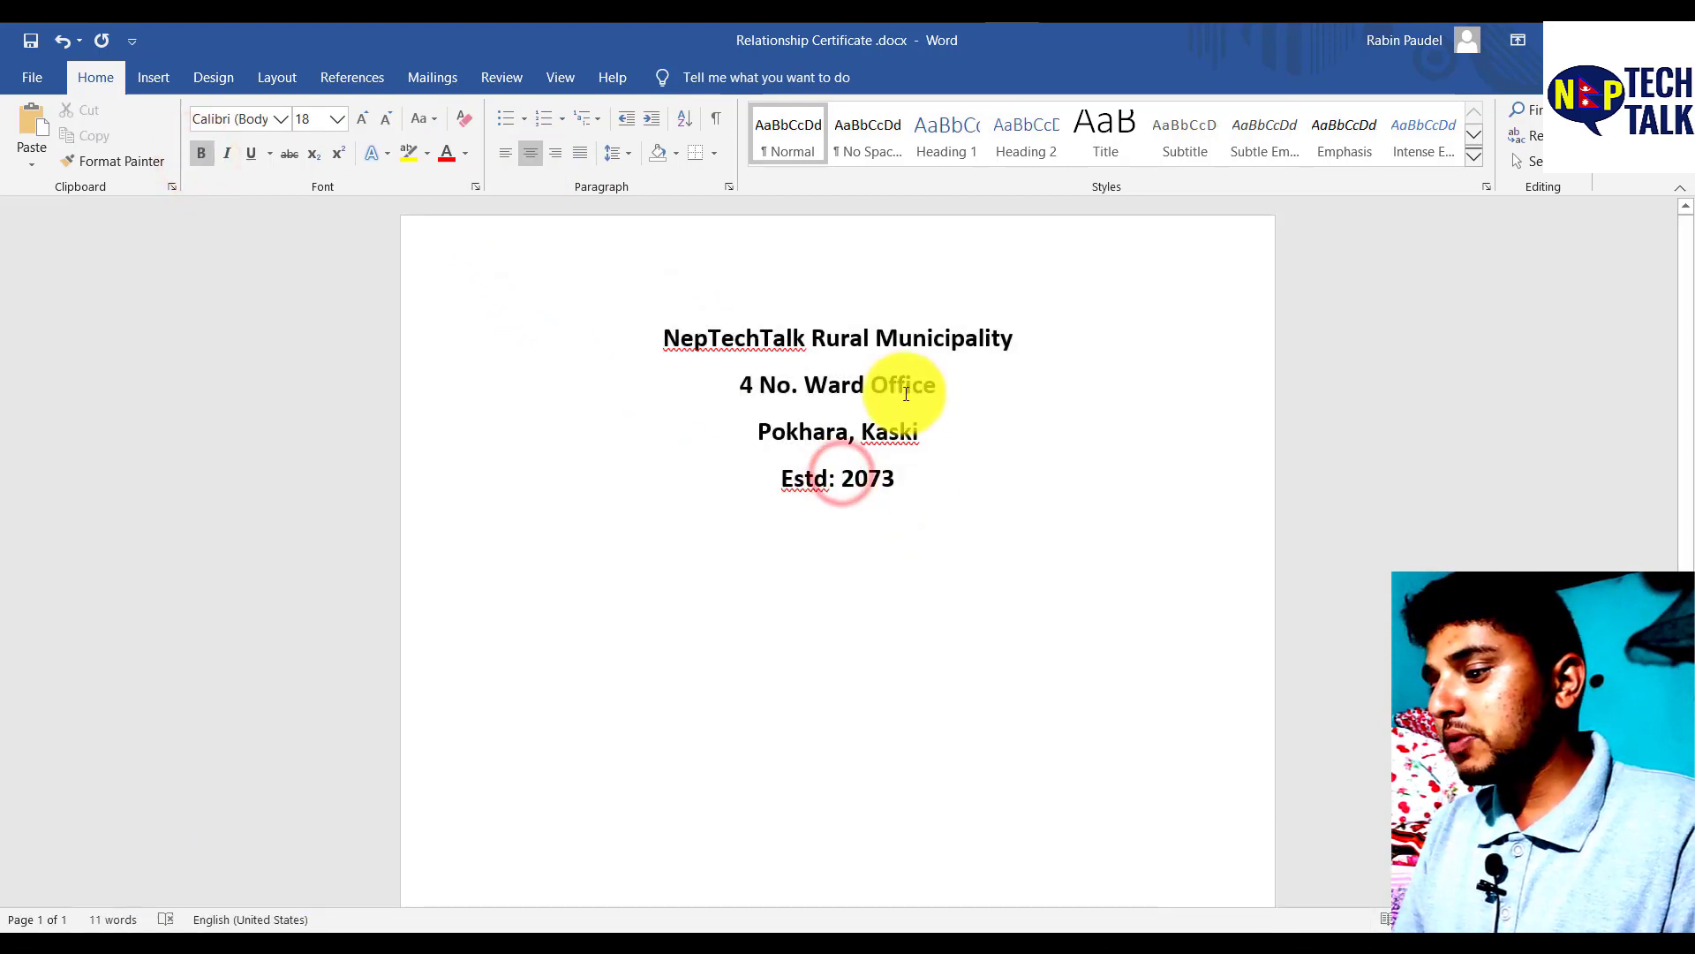
Step: Set the first two header lines to 28 pt
{"action": "left_click_drag", "start_coordinate": [935, 384], "coordinate": [698, 333]}
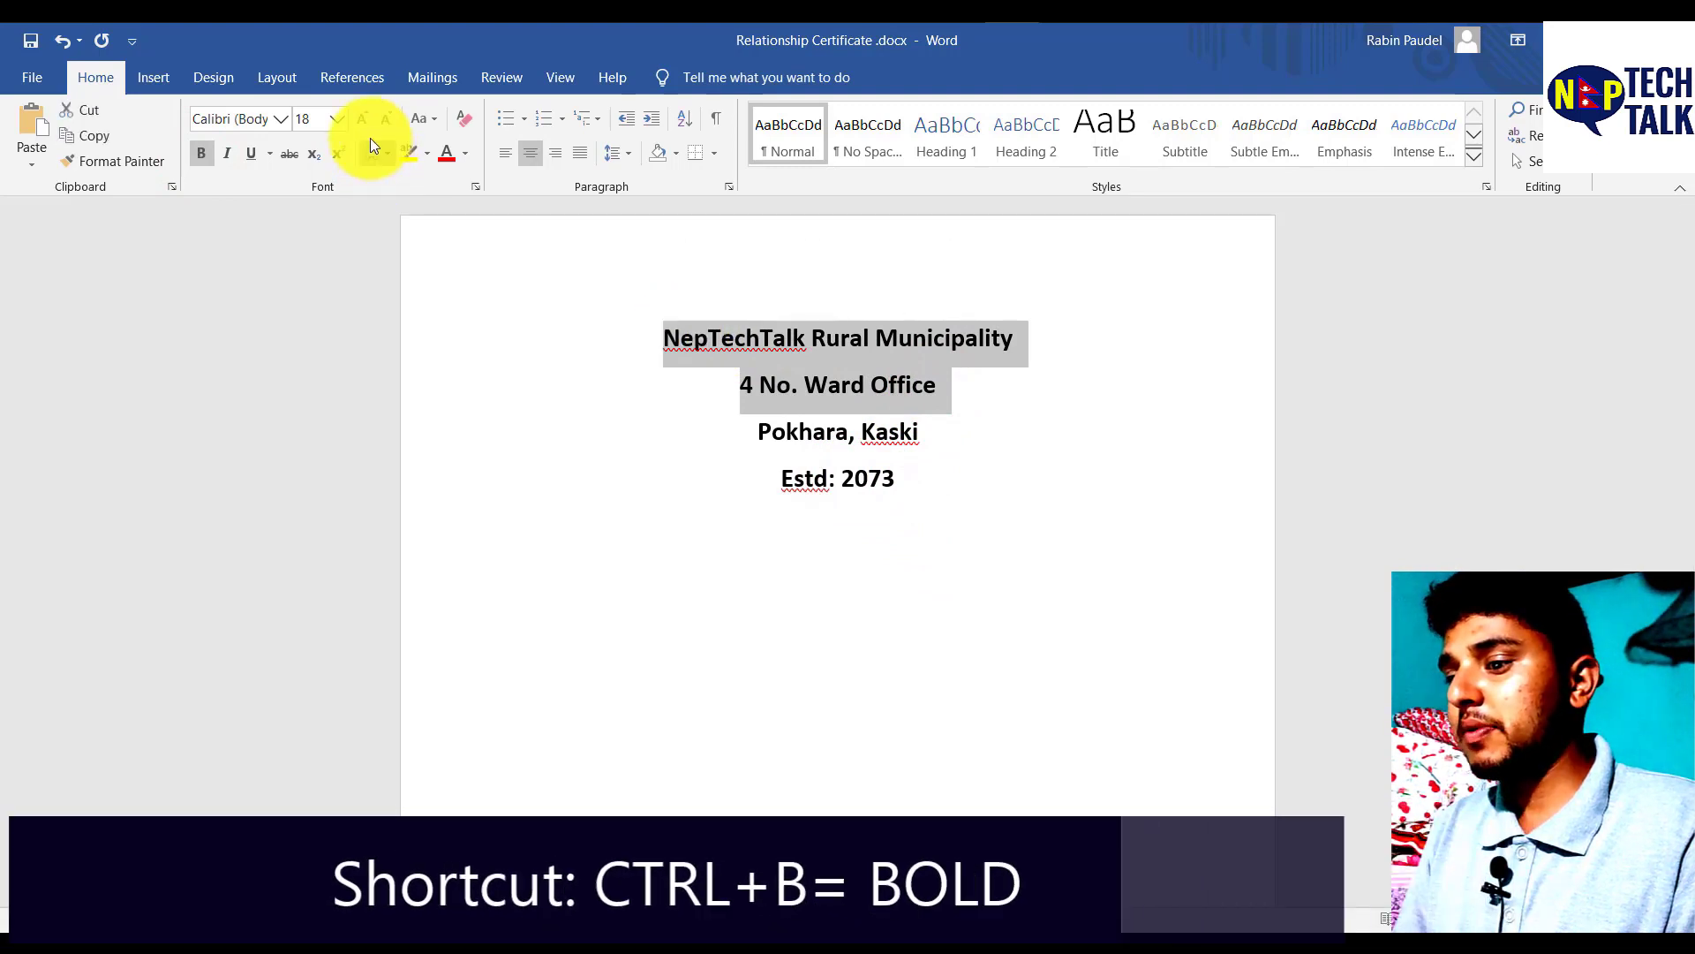
{"action": "left_click", "coordinate": [365, 116]}
{"action": "left_click", "coordinate": [365, 116]}
{"action": "left_click", "coordinate": [365, 116]}
{"action": "left_click", "coordinate": [366, 115]}
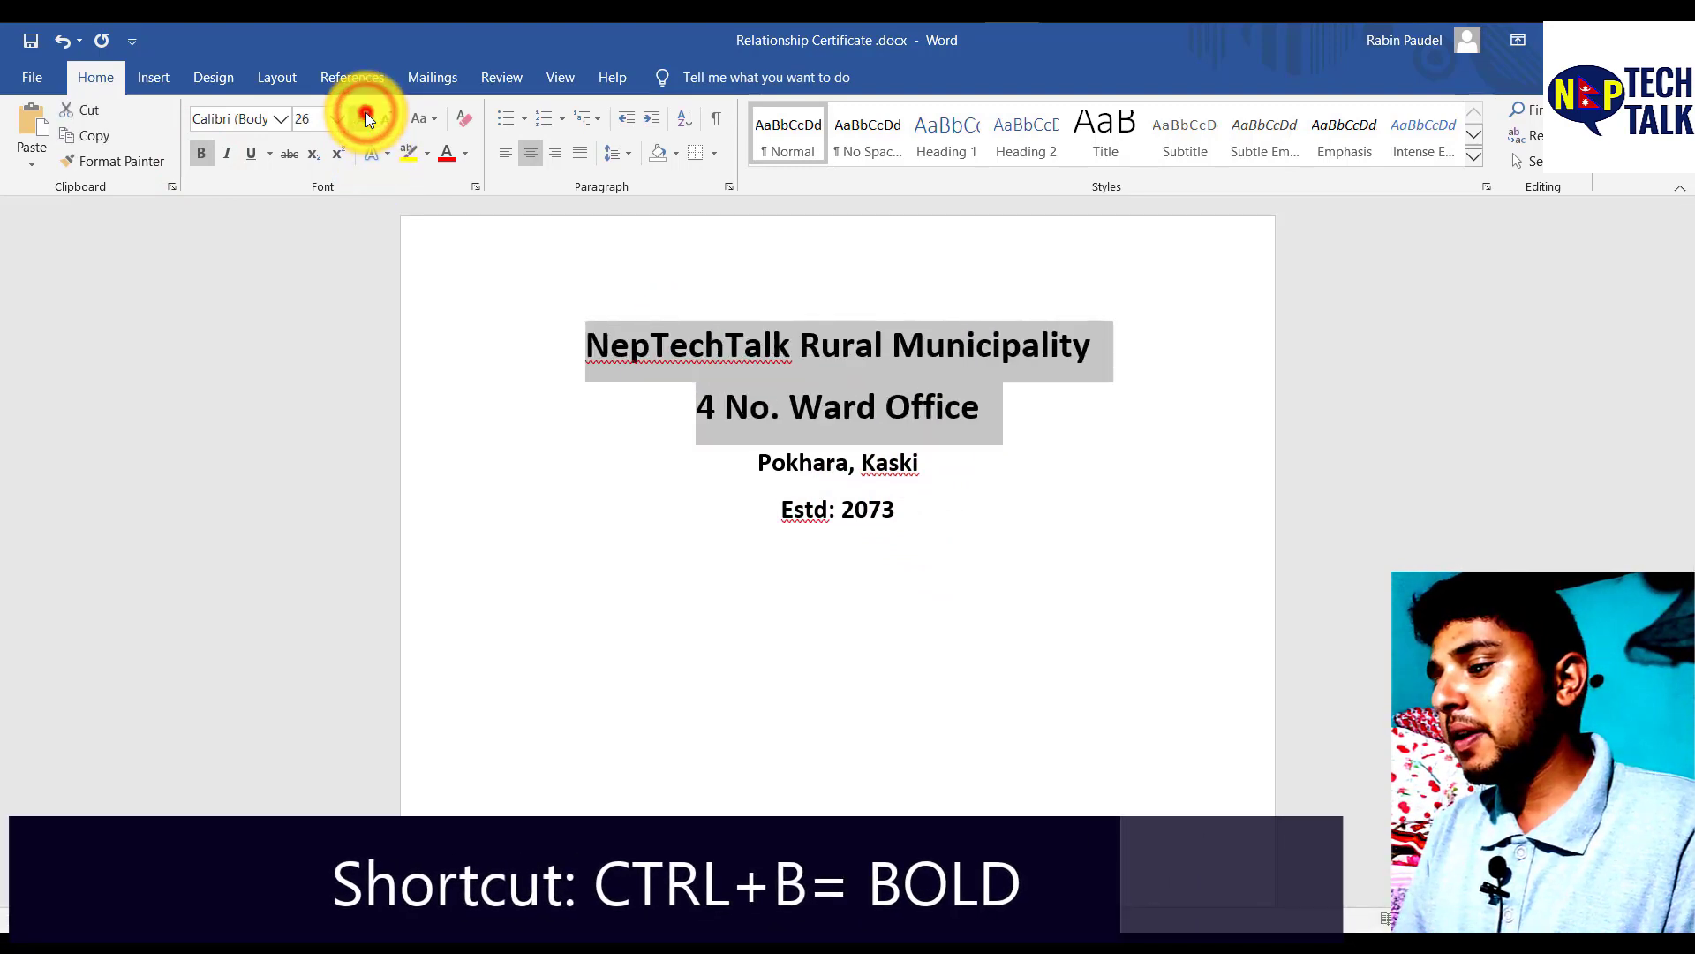
{"action": "left_click", "coordinate": [365, 116]}
{"action": "left_click", "coordinate": [366, 113]}
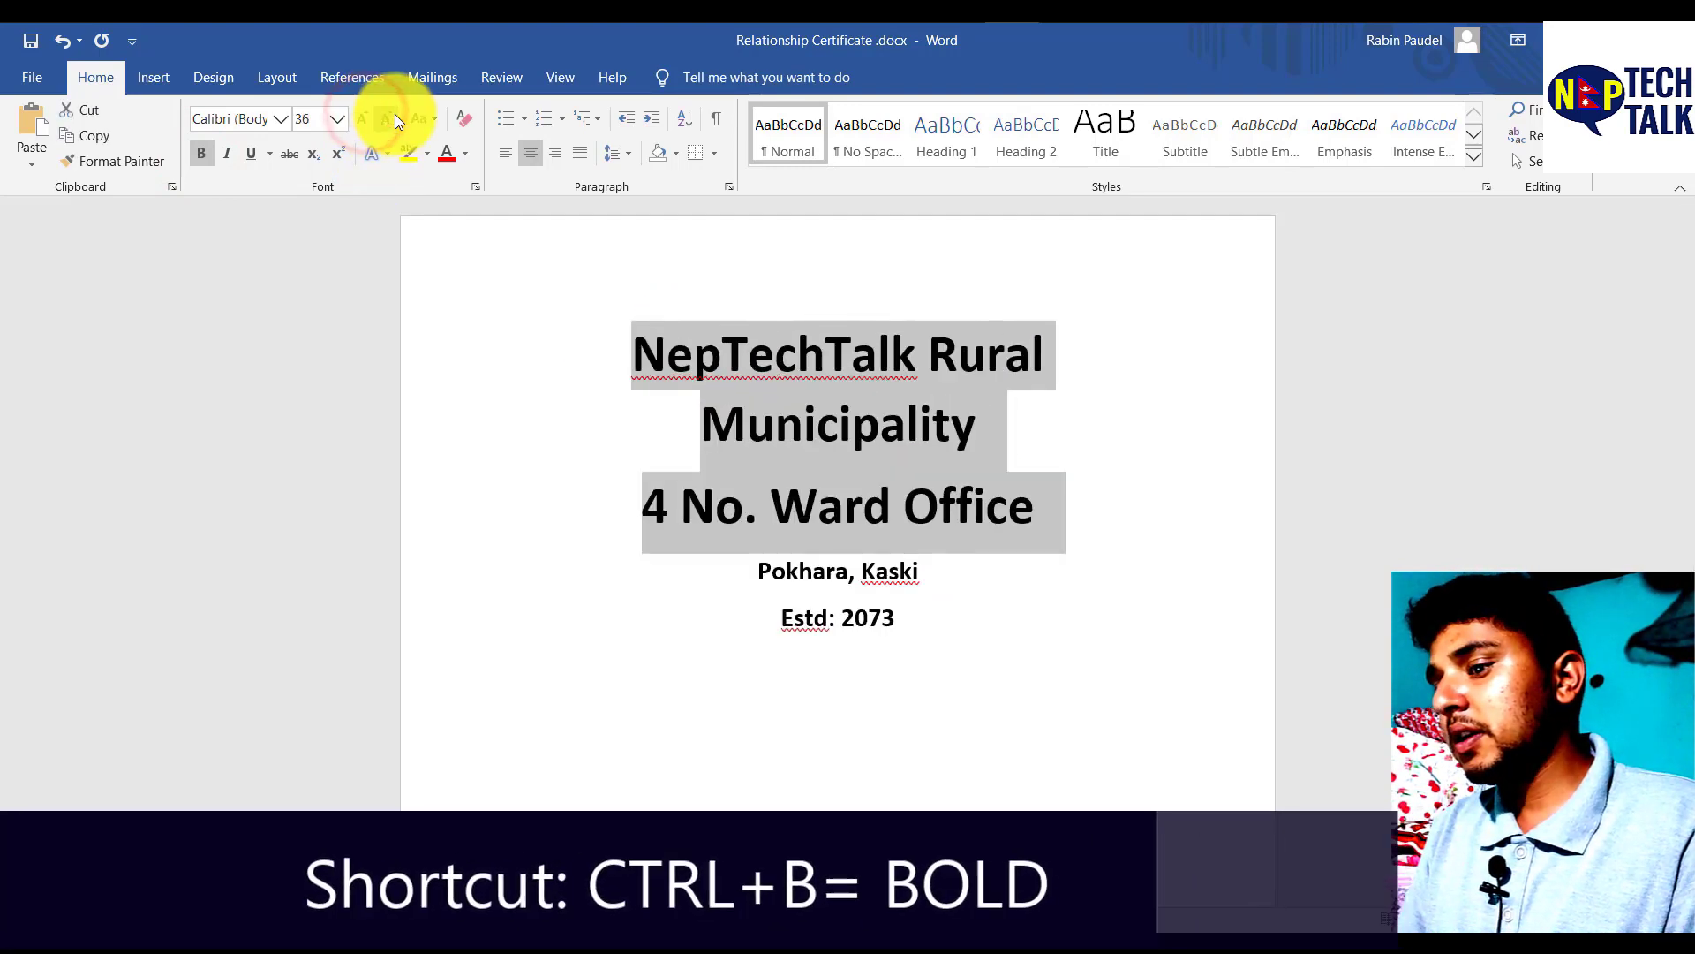
{"action": "left_click", "coordinate": [395, 118]}
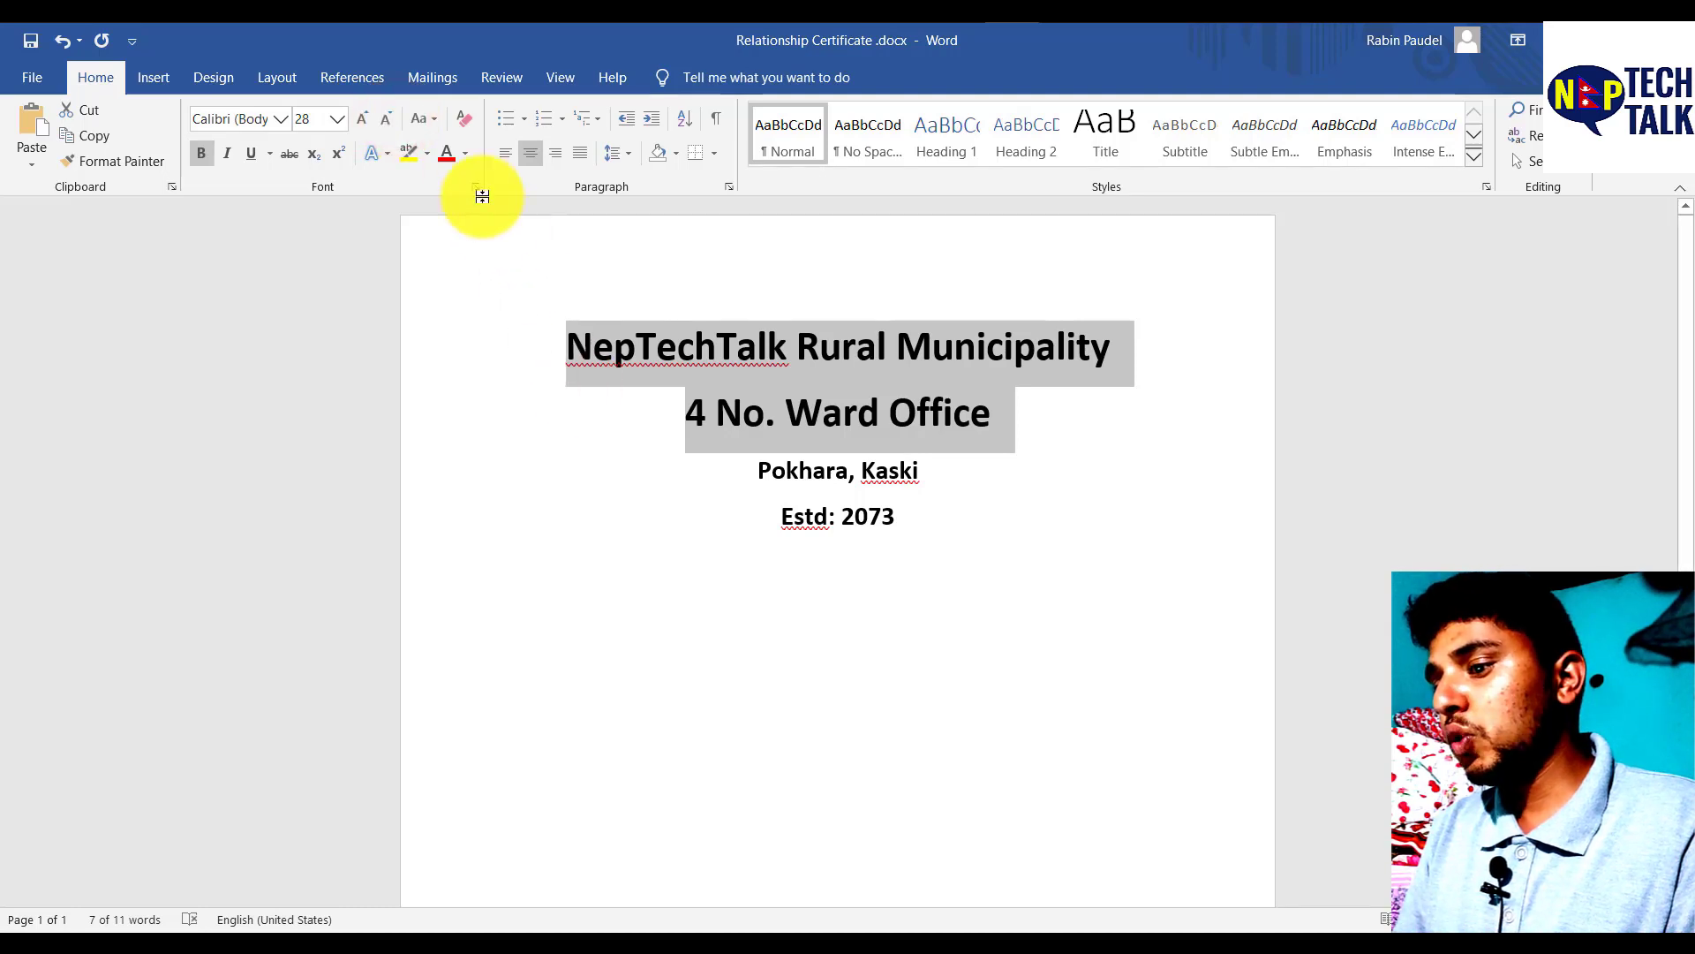
{"action": "left_click", "coordinate": [847, 519]}
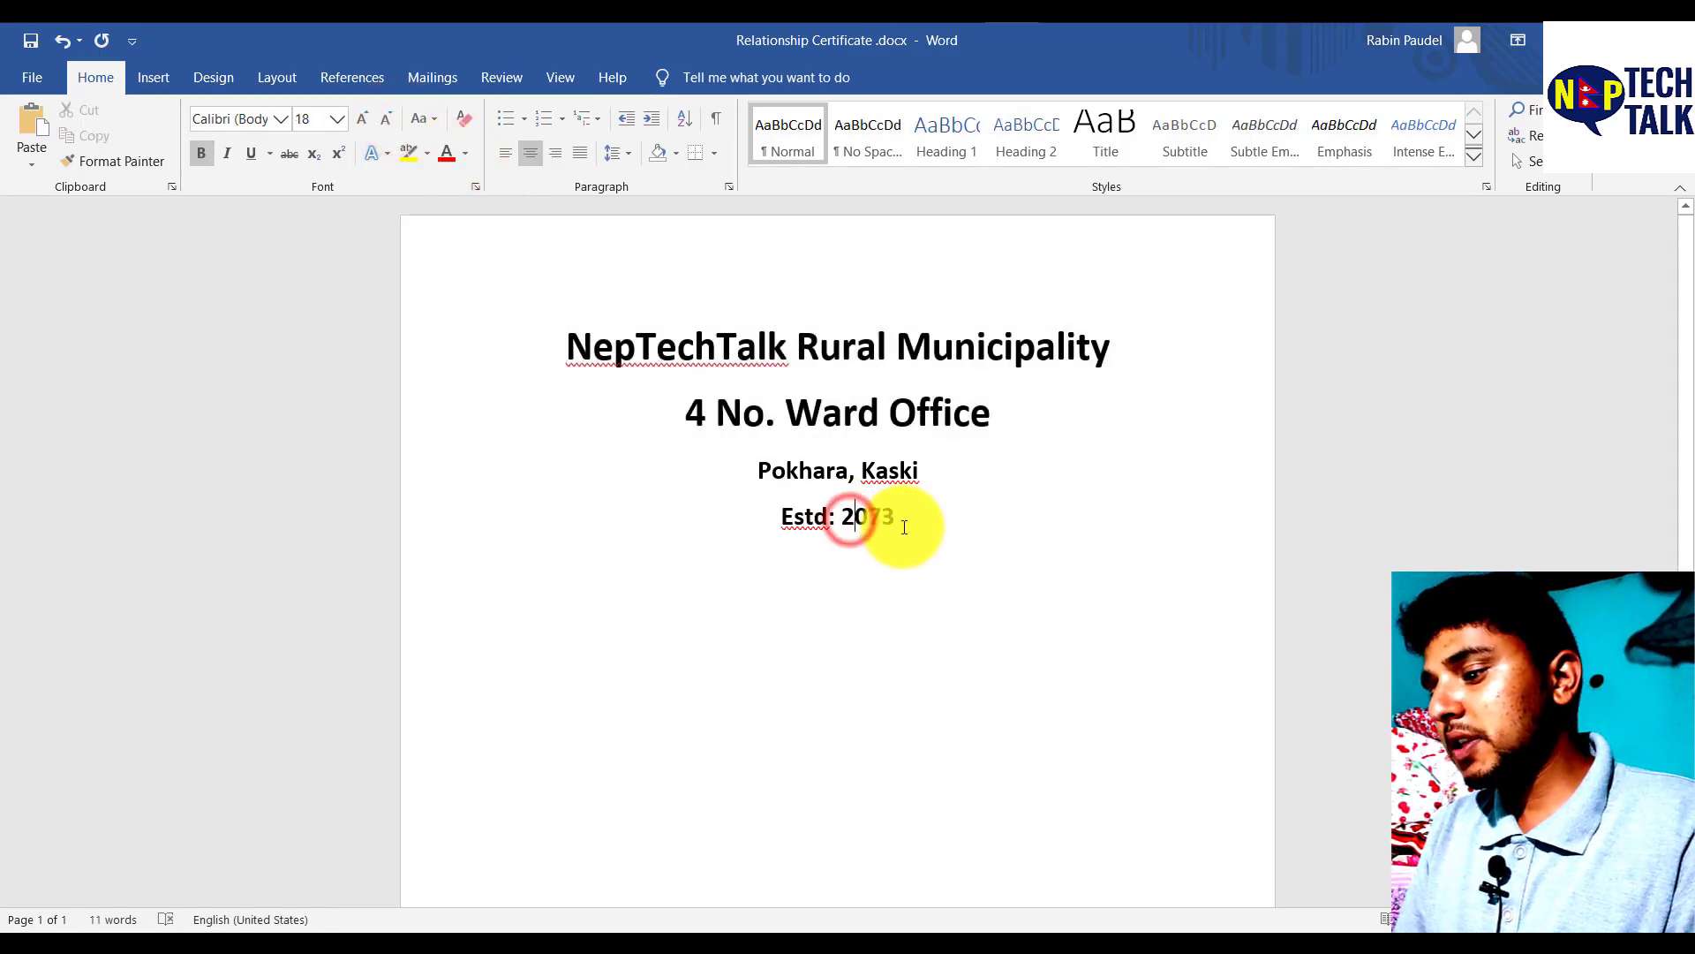
Step: Colour all four header lines red
{"action": "left_click_drag", "start_coordinate": [897, 518], "coordinate": [620, 342]}
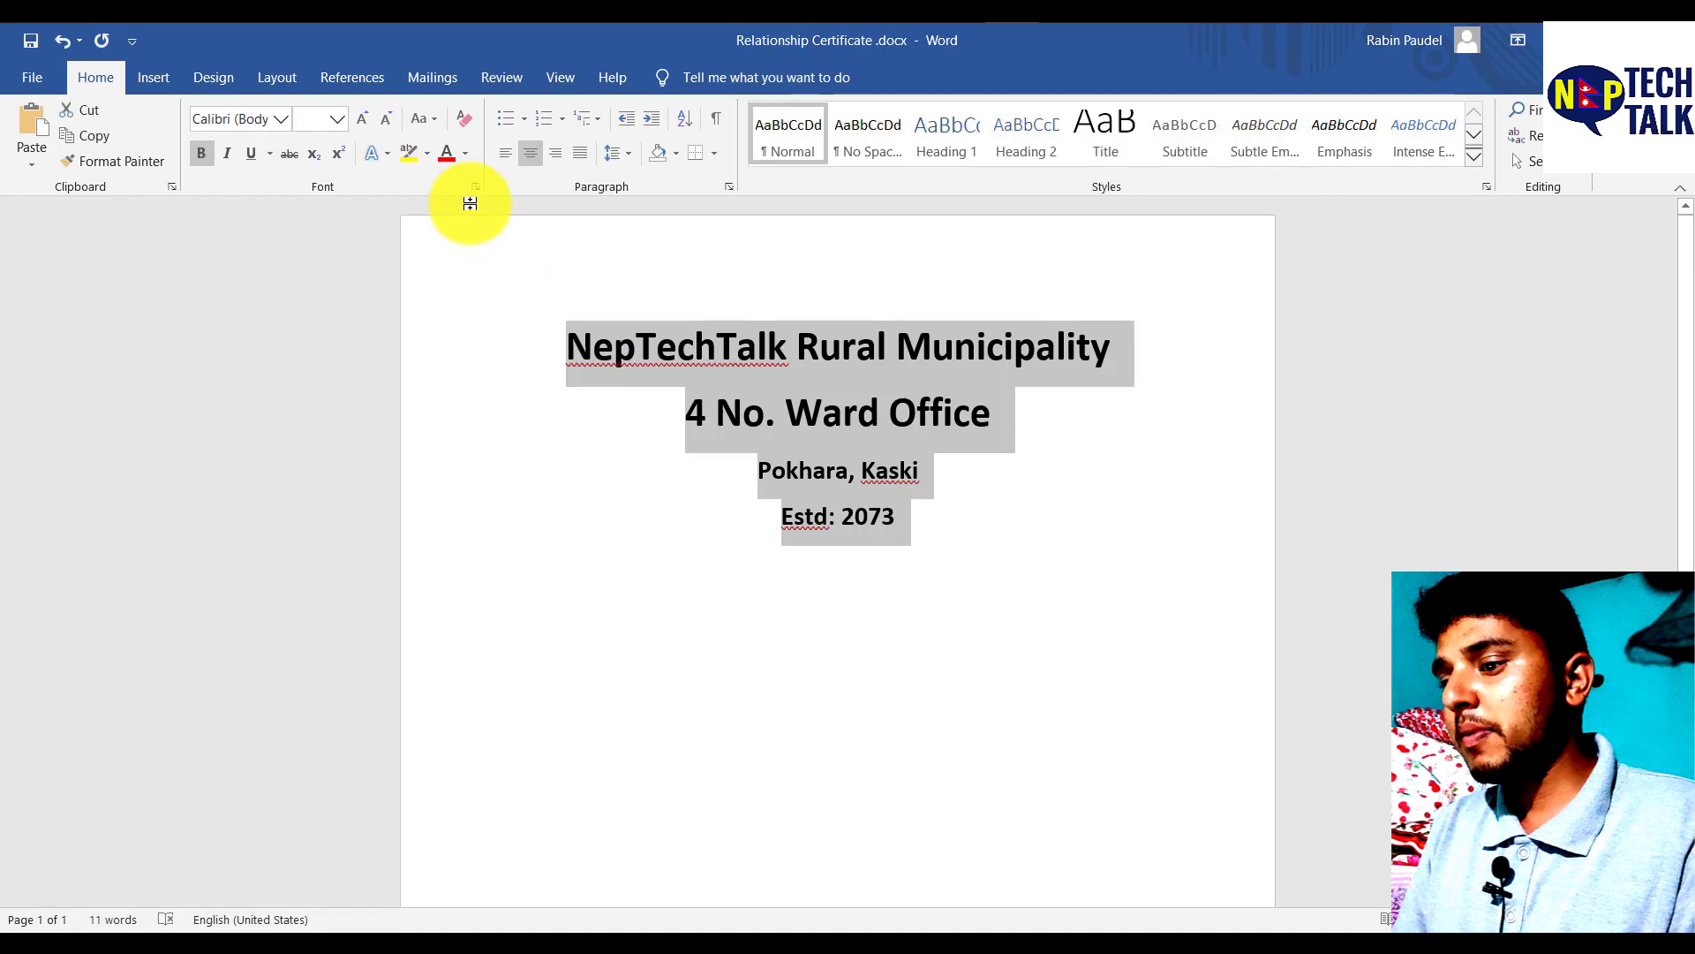
{"action": "left_click", "coordinate": [445, 161]}
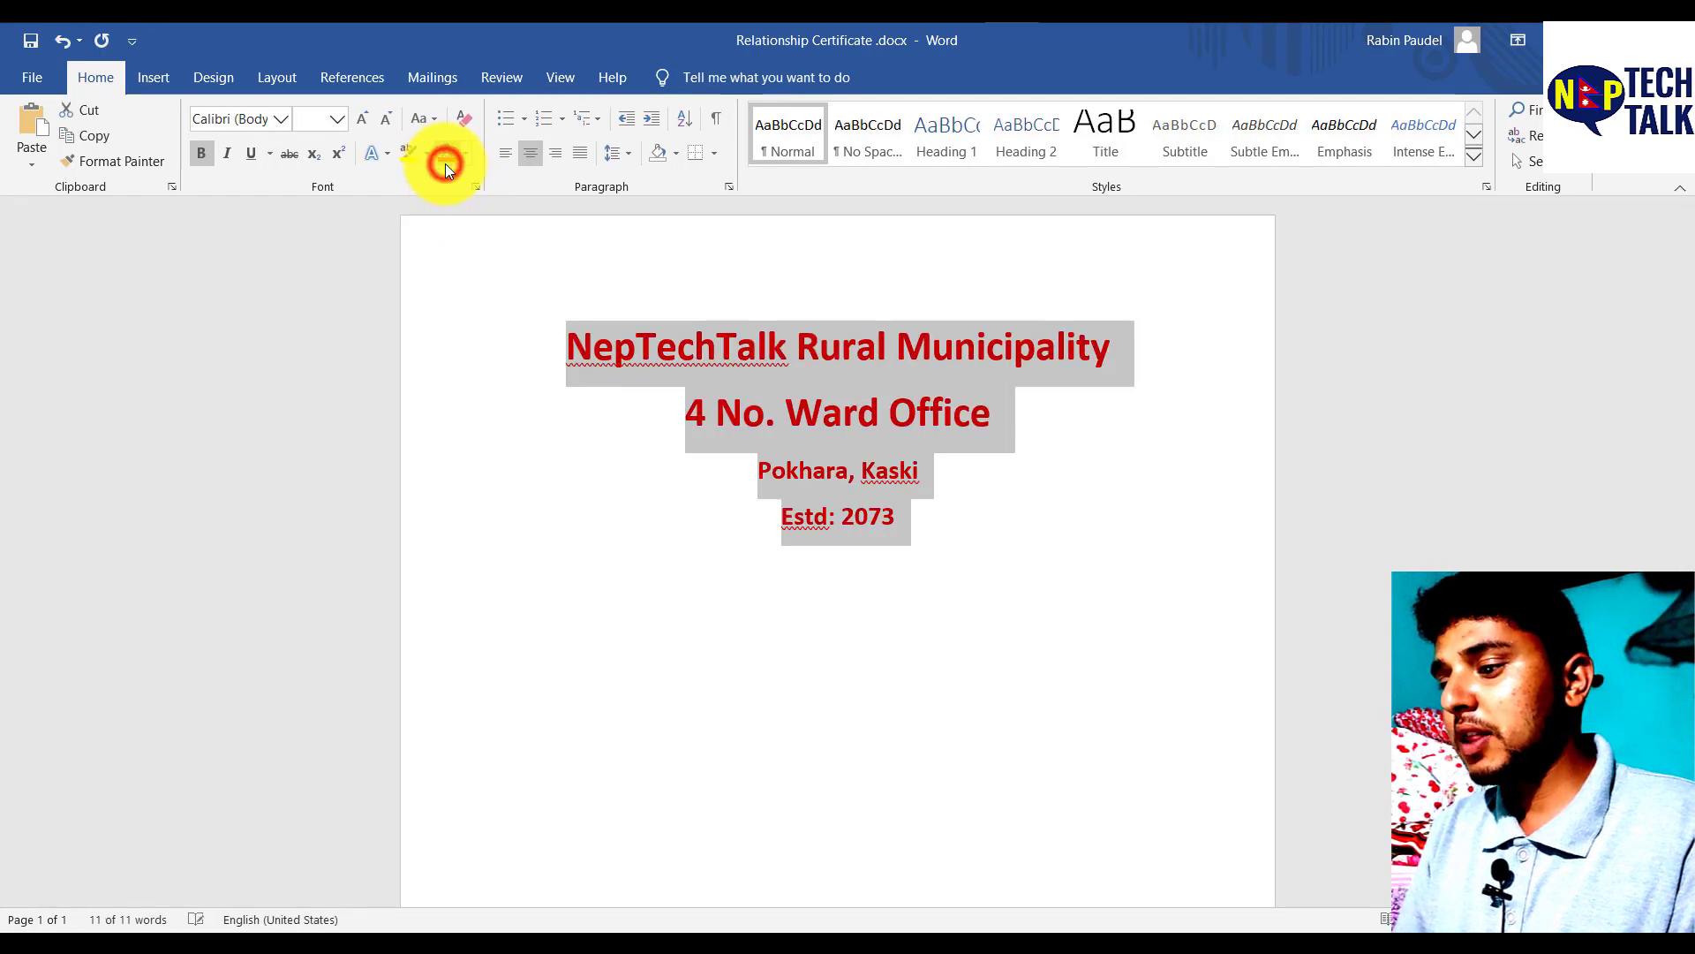
{"action": "left_click", "coordinate": [1049, 522]}
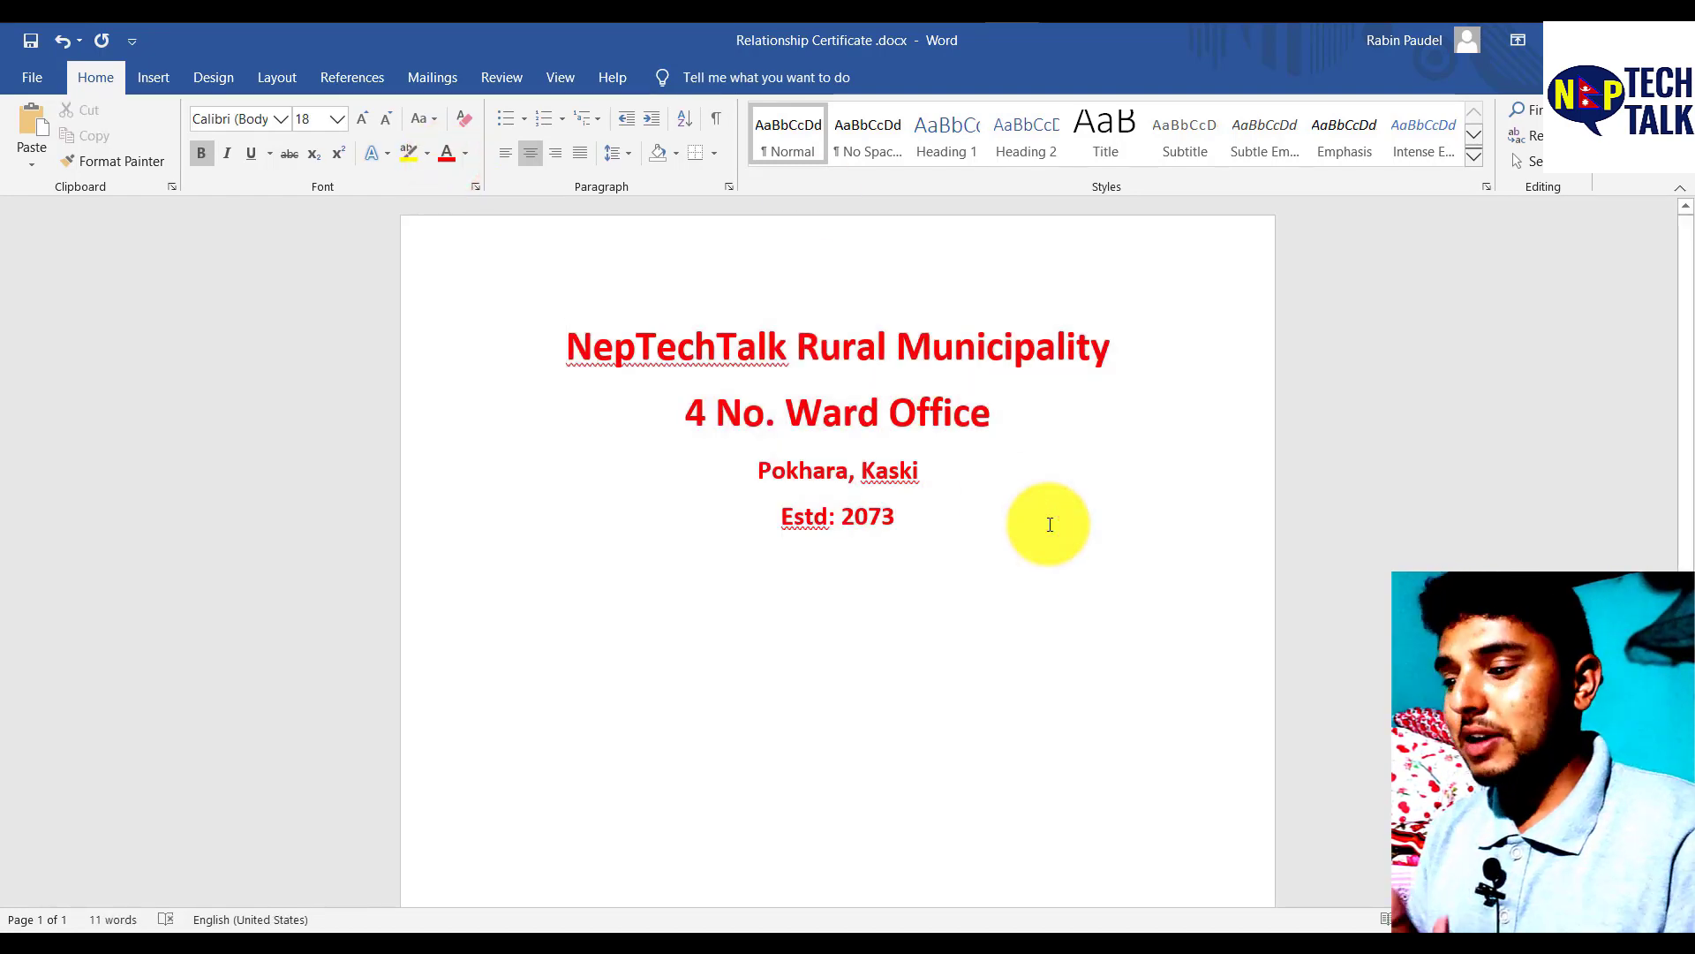
Step: Apply the Moderate margin preset to the page
{"action": "left_click", "coordinate": [849, 275]}
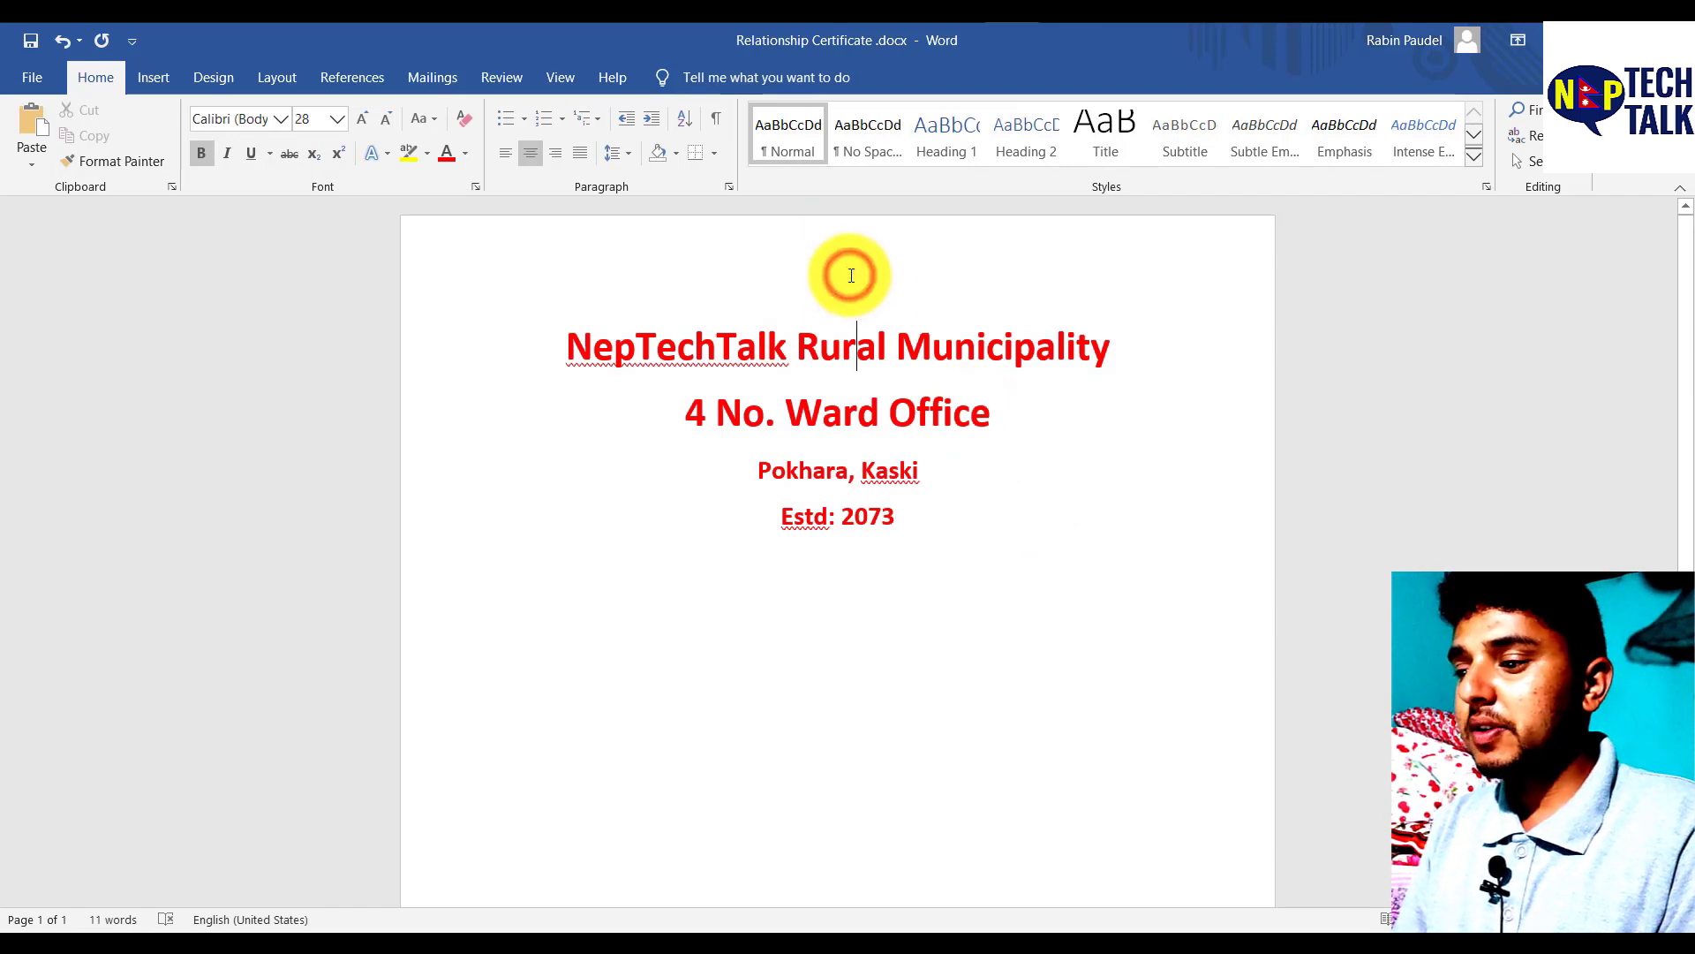
{"action": "left_click", "coordinate": [279, 83]}
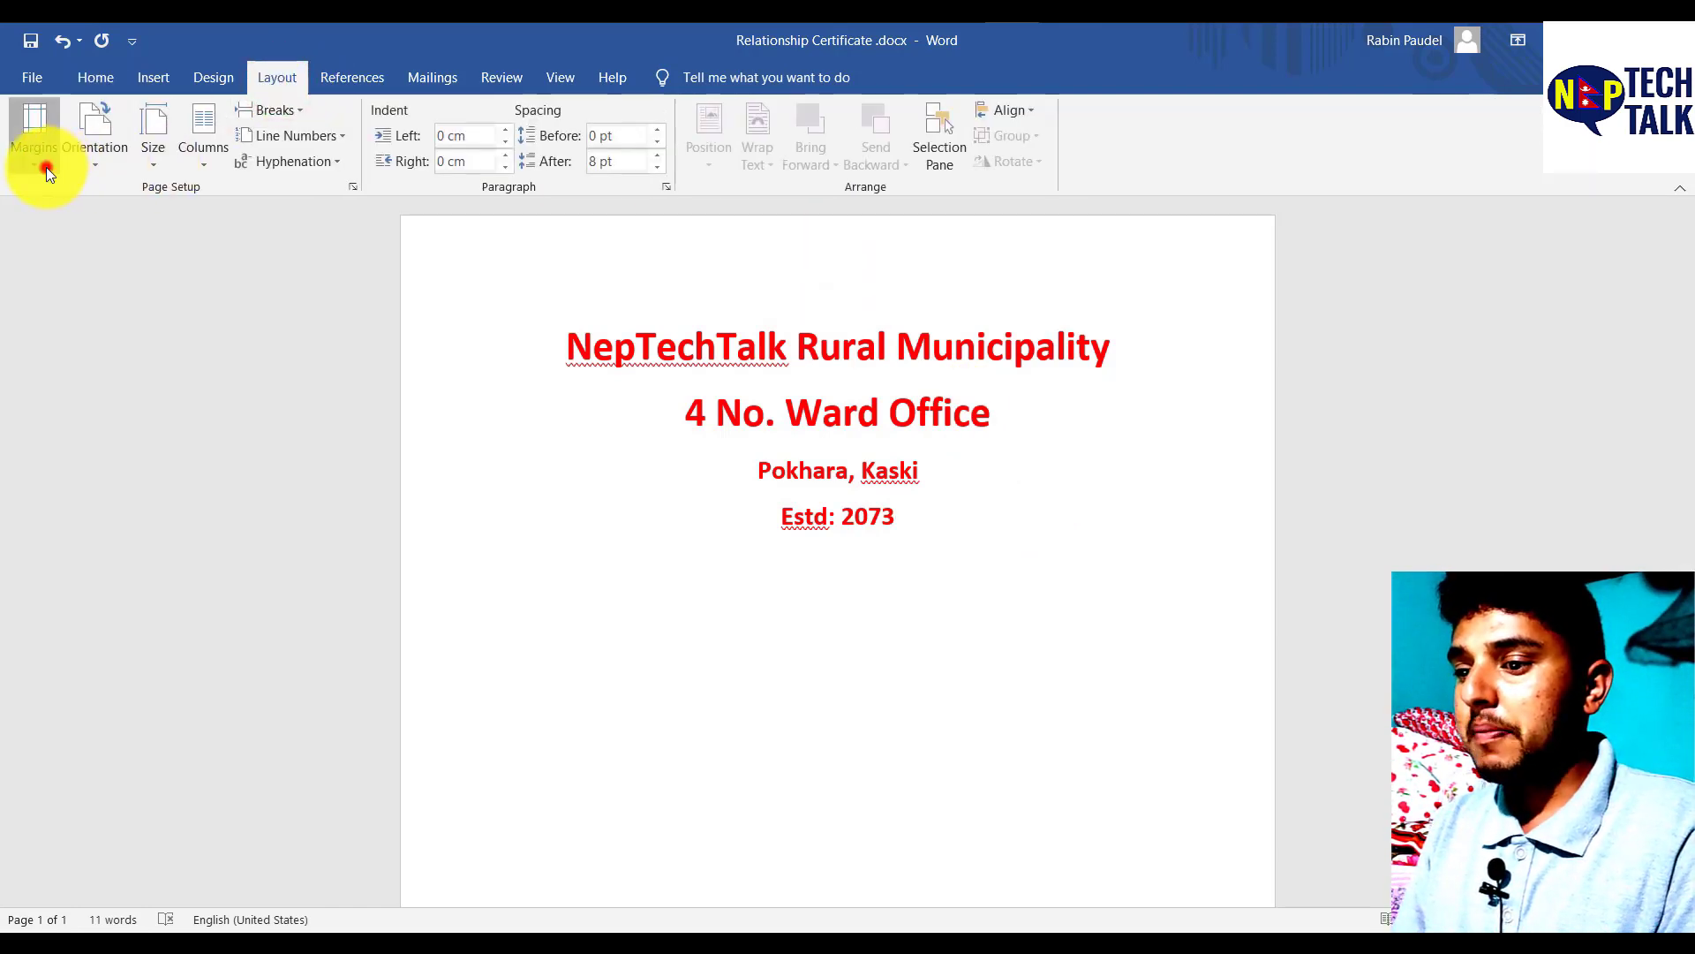
{"action": "left_click", "coordinate": [46, 167]}
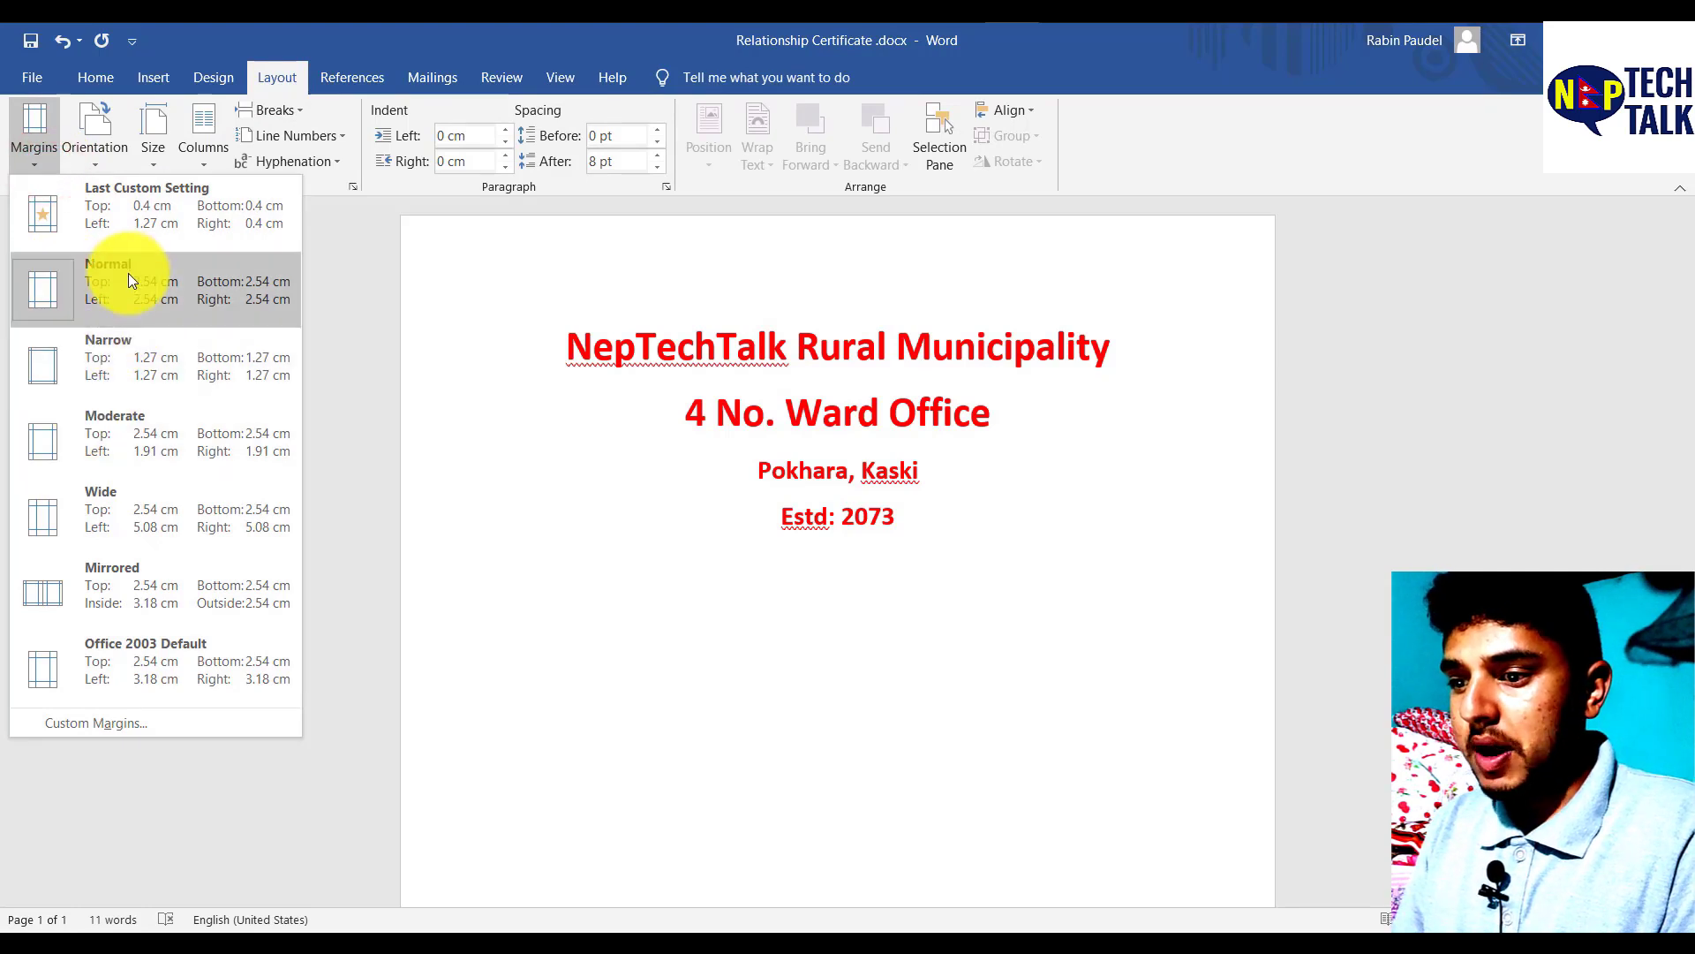
{"action": "left_click", "coordinate": [137, 413]}
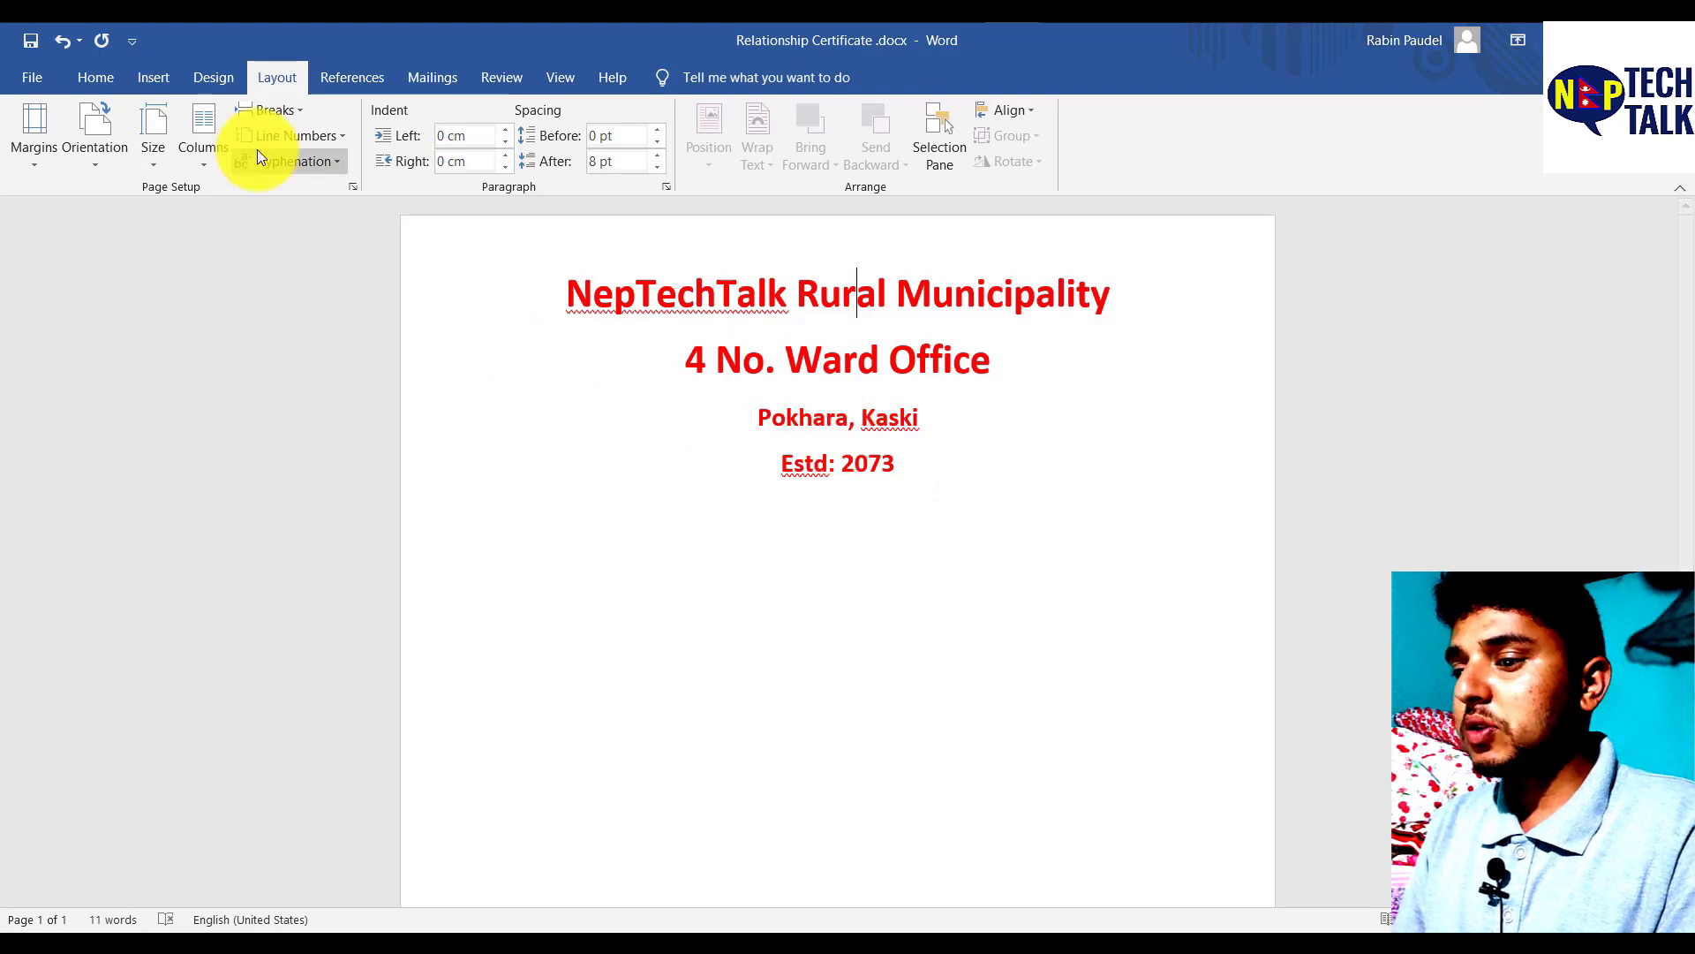
{"action": "left_click", "coordinate": [138, 78]}
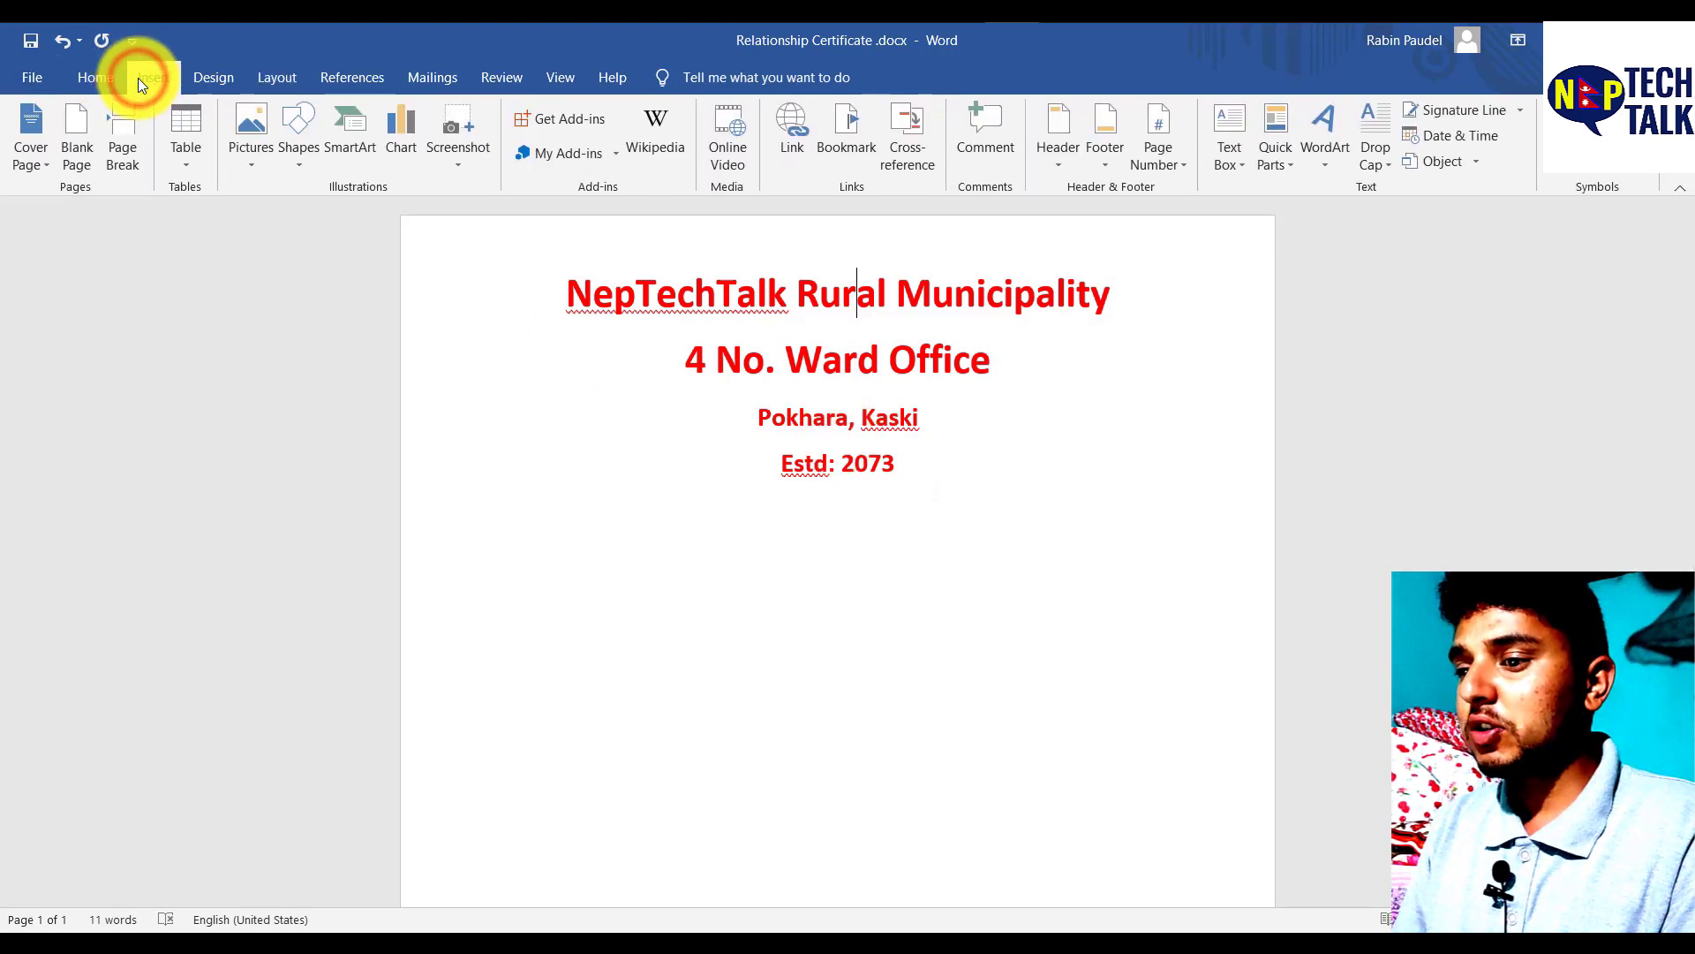
Step: Insert Nishan Chhap.png from the '78 How To Make Relationship Letter on MS WORD' folder
{"action": "left_click", "coordinate": [251, 130]}
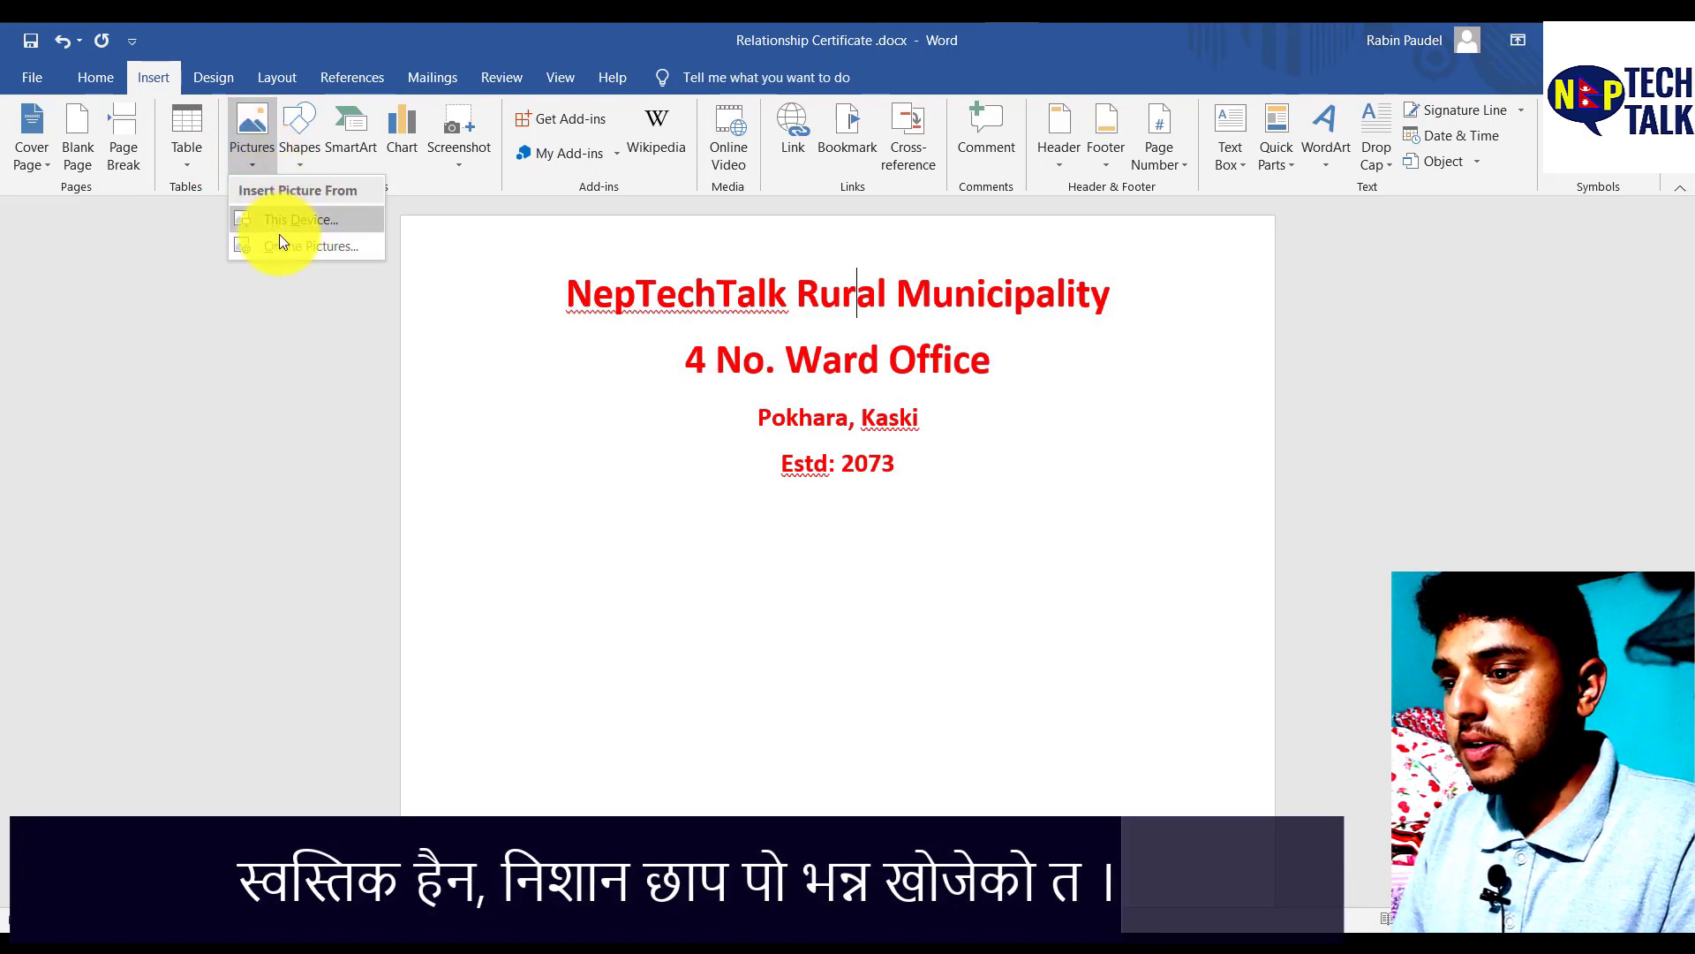
{"action": "left_click", "coordinate": [300, 225]}
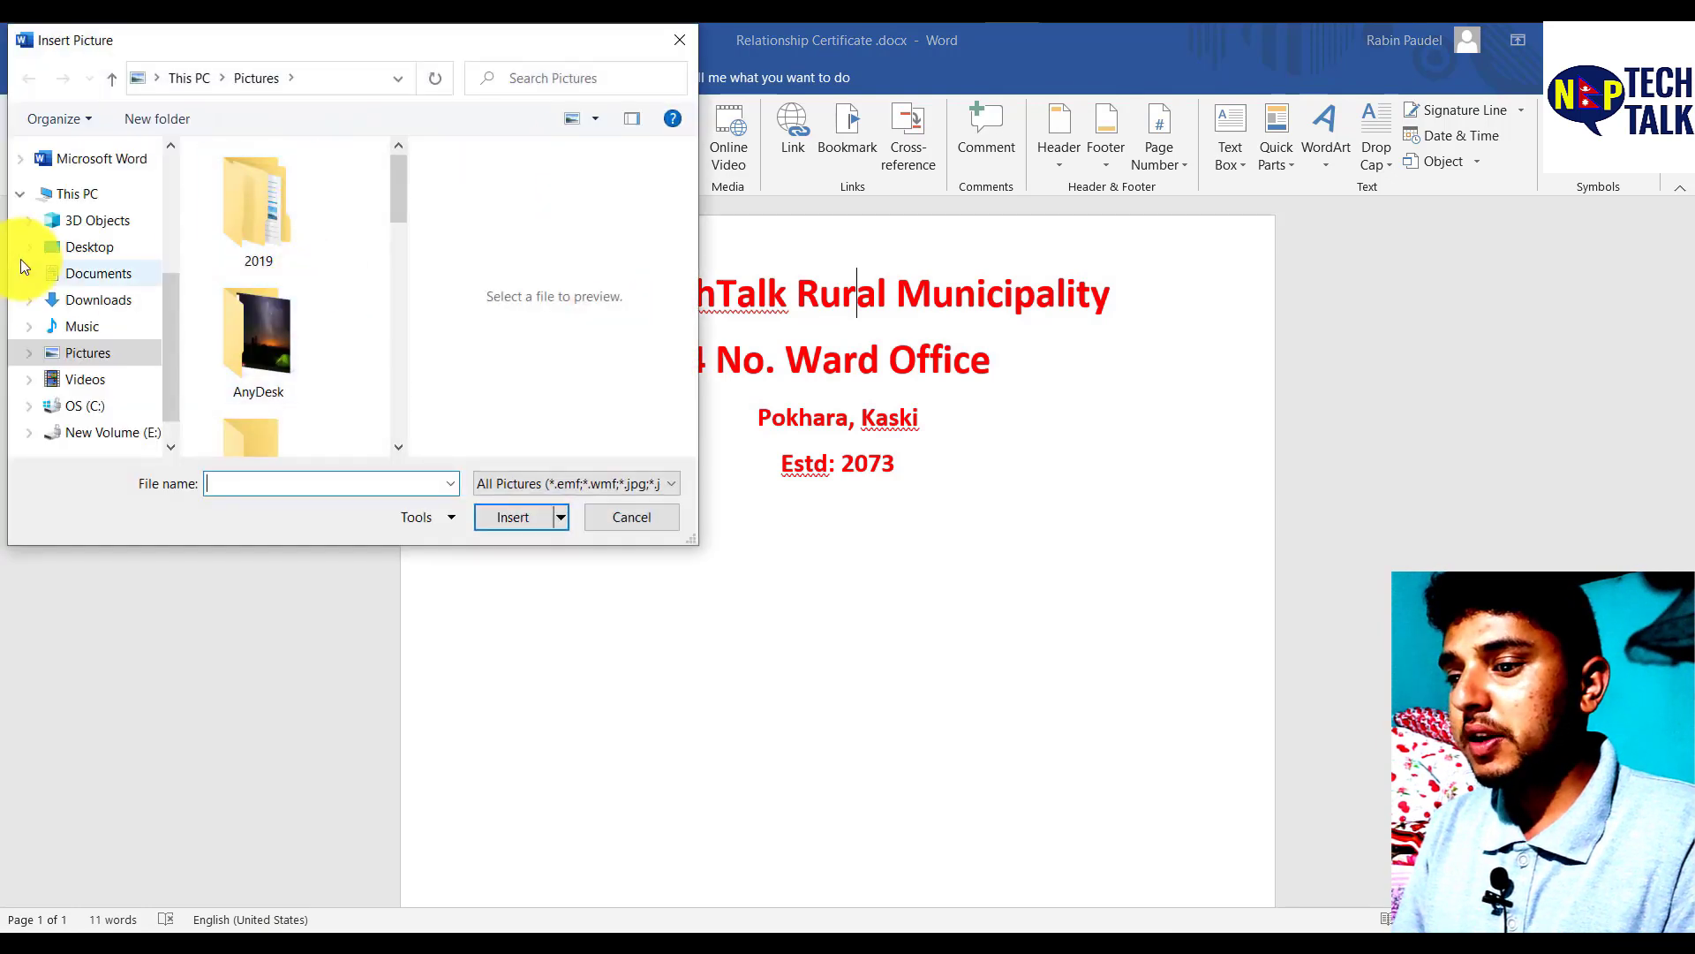
{"action": "left_click", "coordinate": [84, 248]}
{"action": "scroll", "coordinate": [332, 311], "scroll_direction": "down", "scroll_amount": 3}
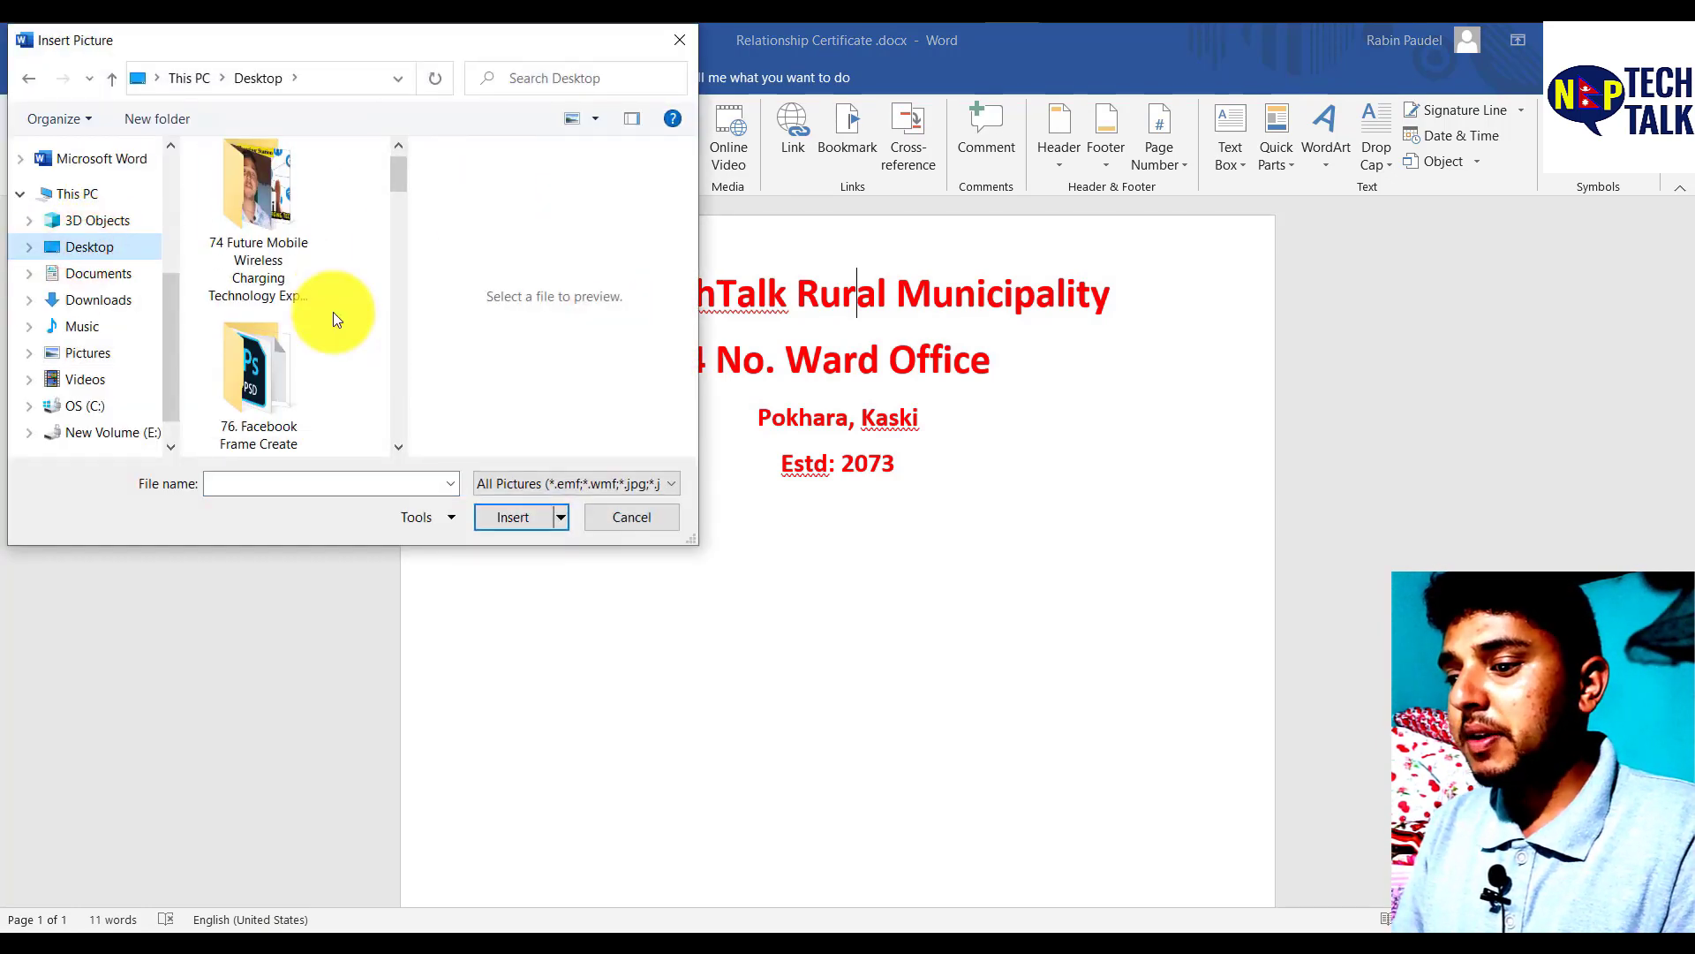
{"action": "left_click", "coordinate": [265, 321]}
{"action": "double_click", "coordinate": [265, 321]}
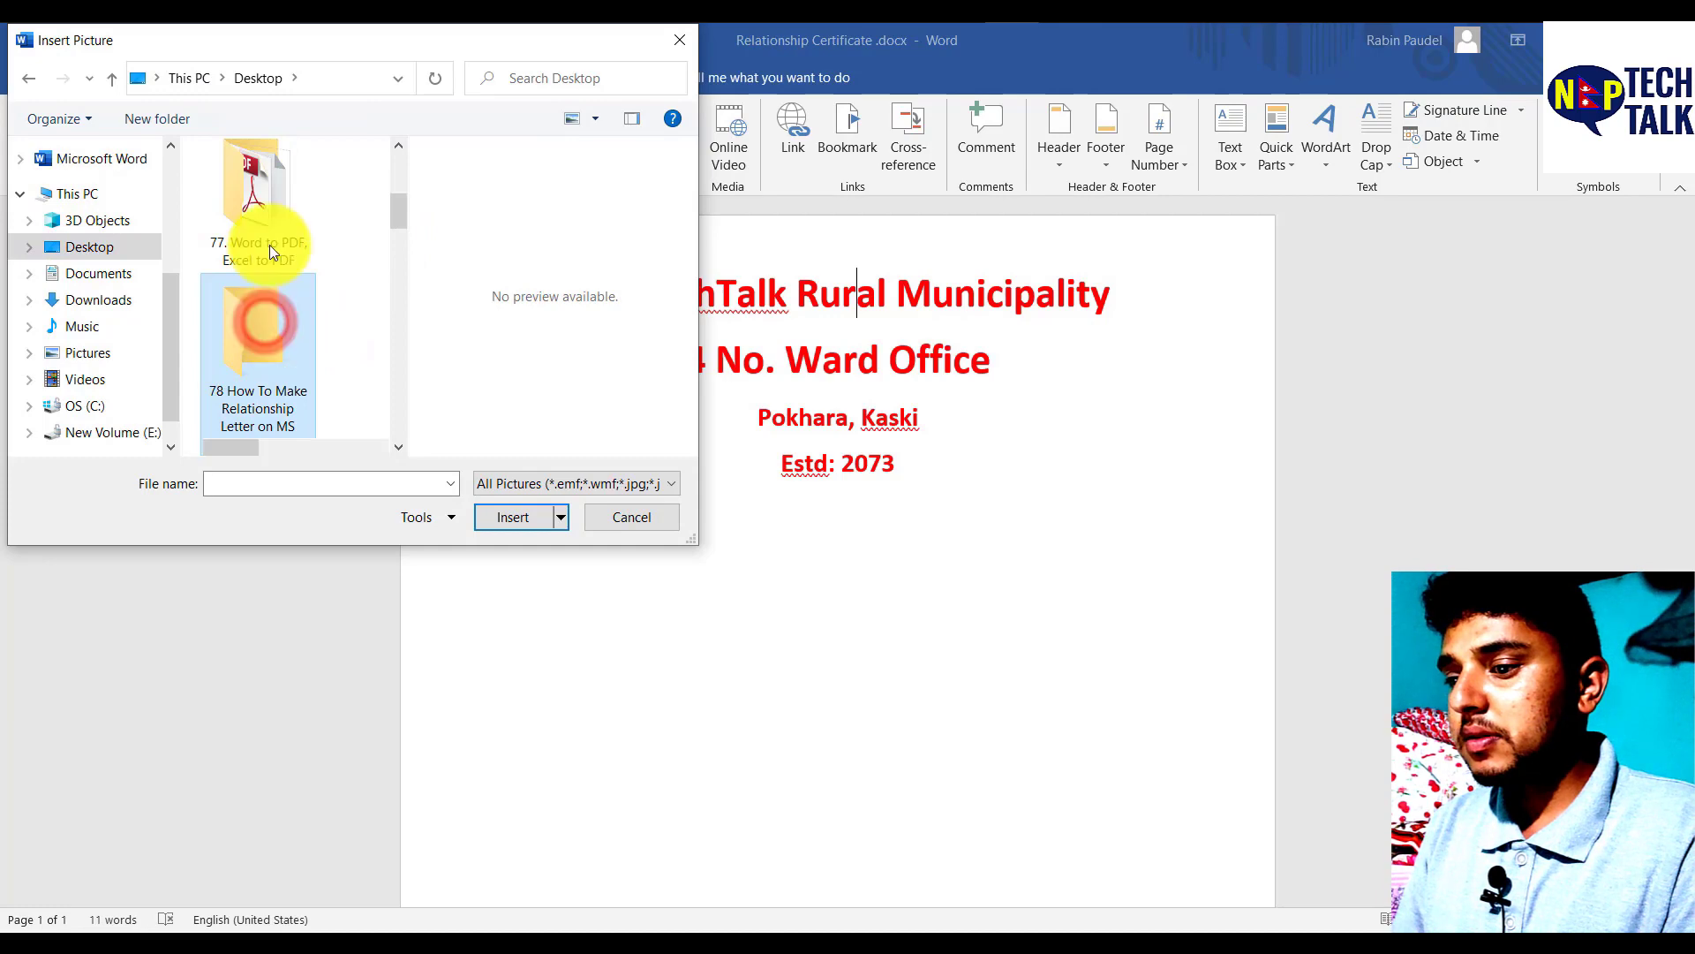
{"action": "left_click", "coordinate": [256, 256]}
{"action": "left_click", "coordinate": [505, 515]}
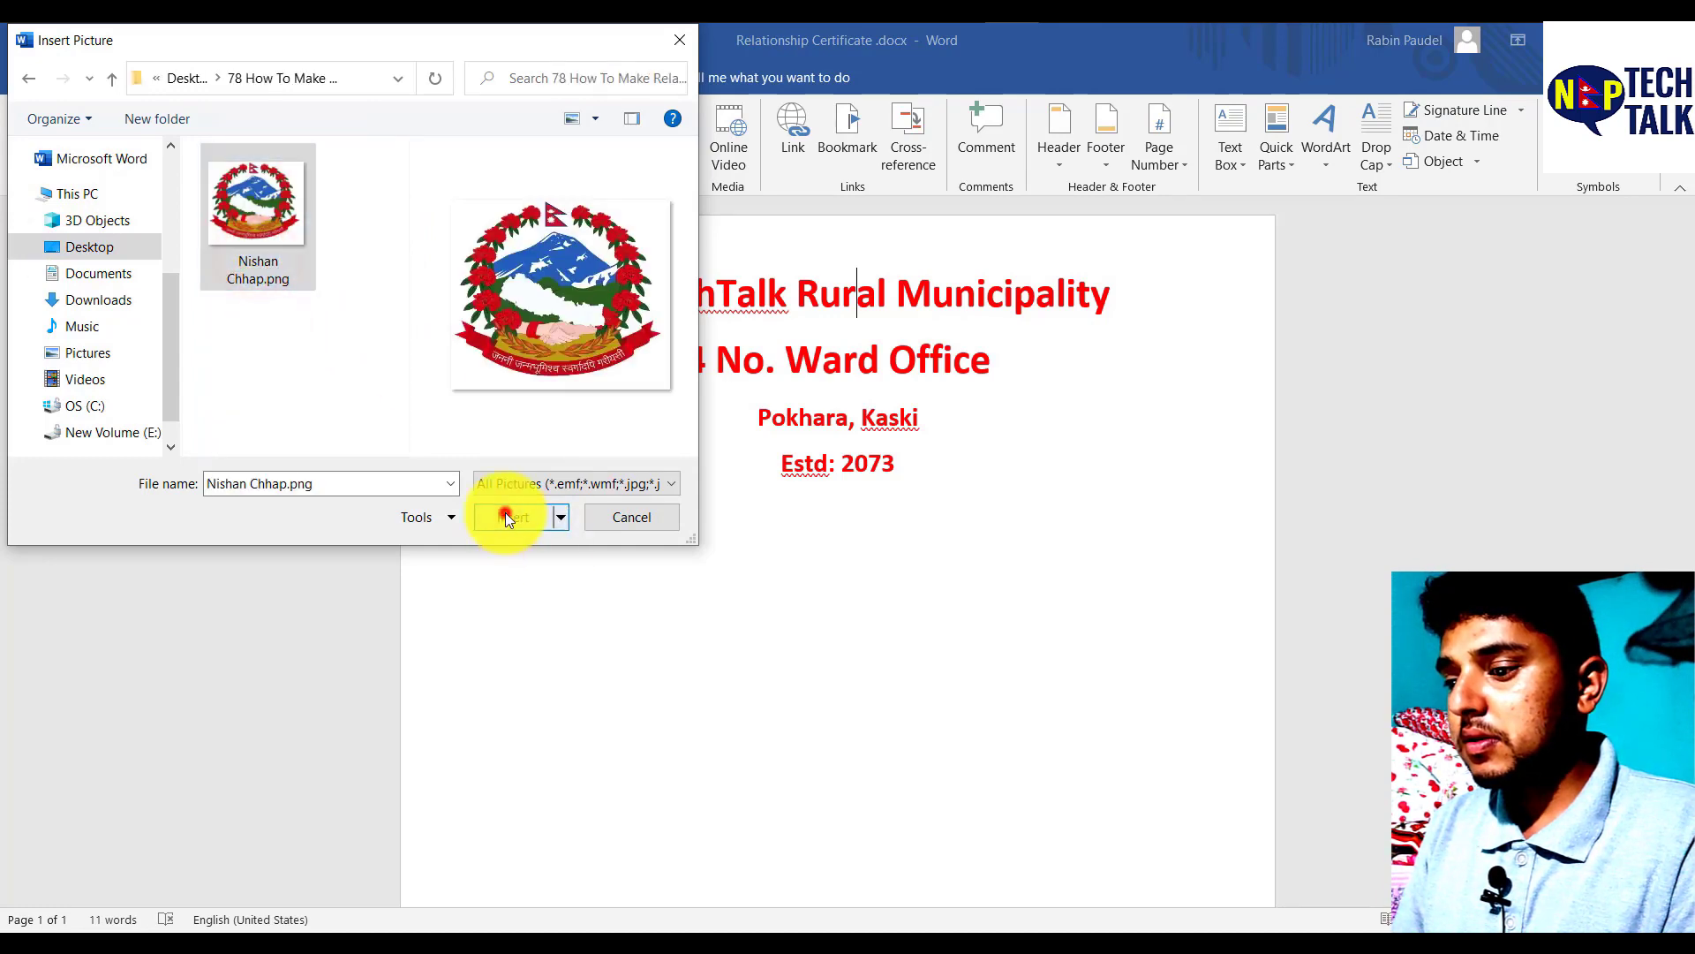
{"action": "left_click_drag", "start_coordinate": [863, 316], "coordinate": [881, 392]}
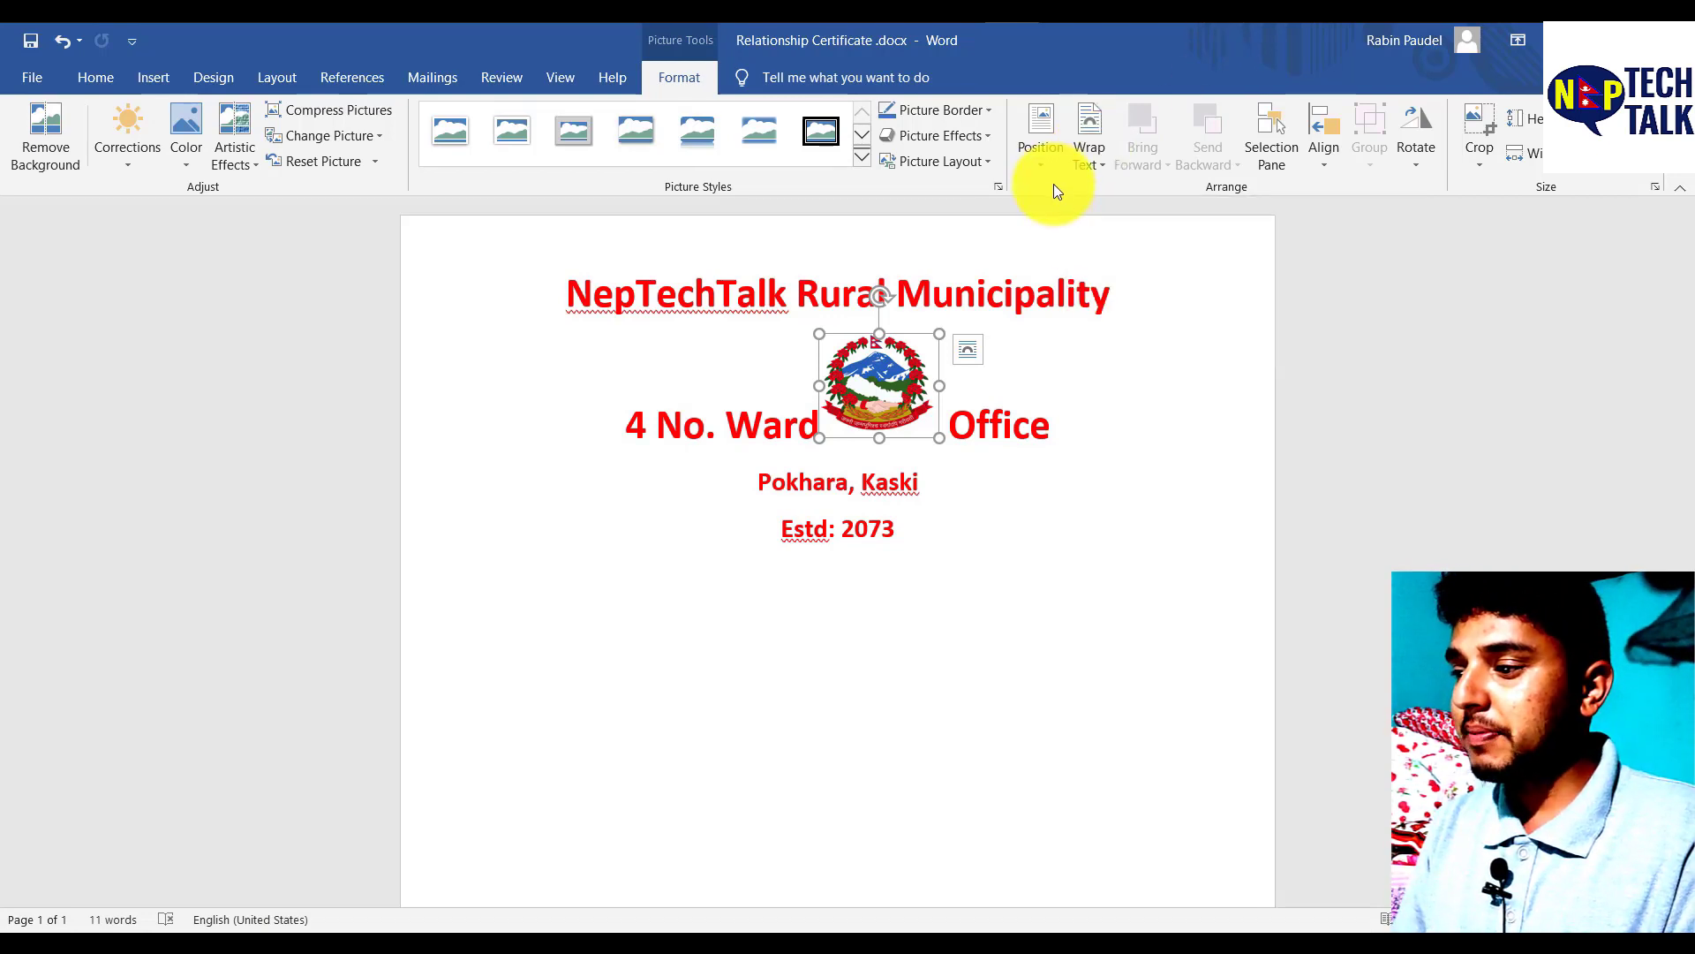
Step: Set the emblem to In Front of Text and move it top-left beside the title
{"action": "left_click", "coordinate": [1107, 166]}
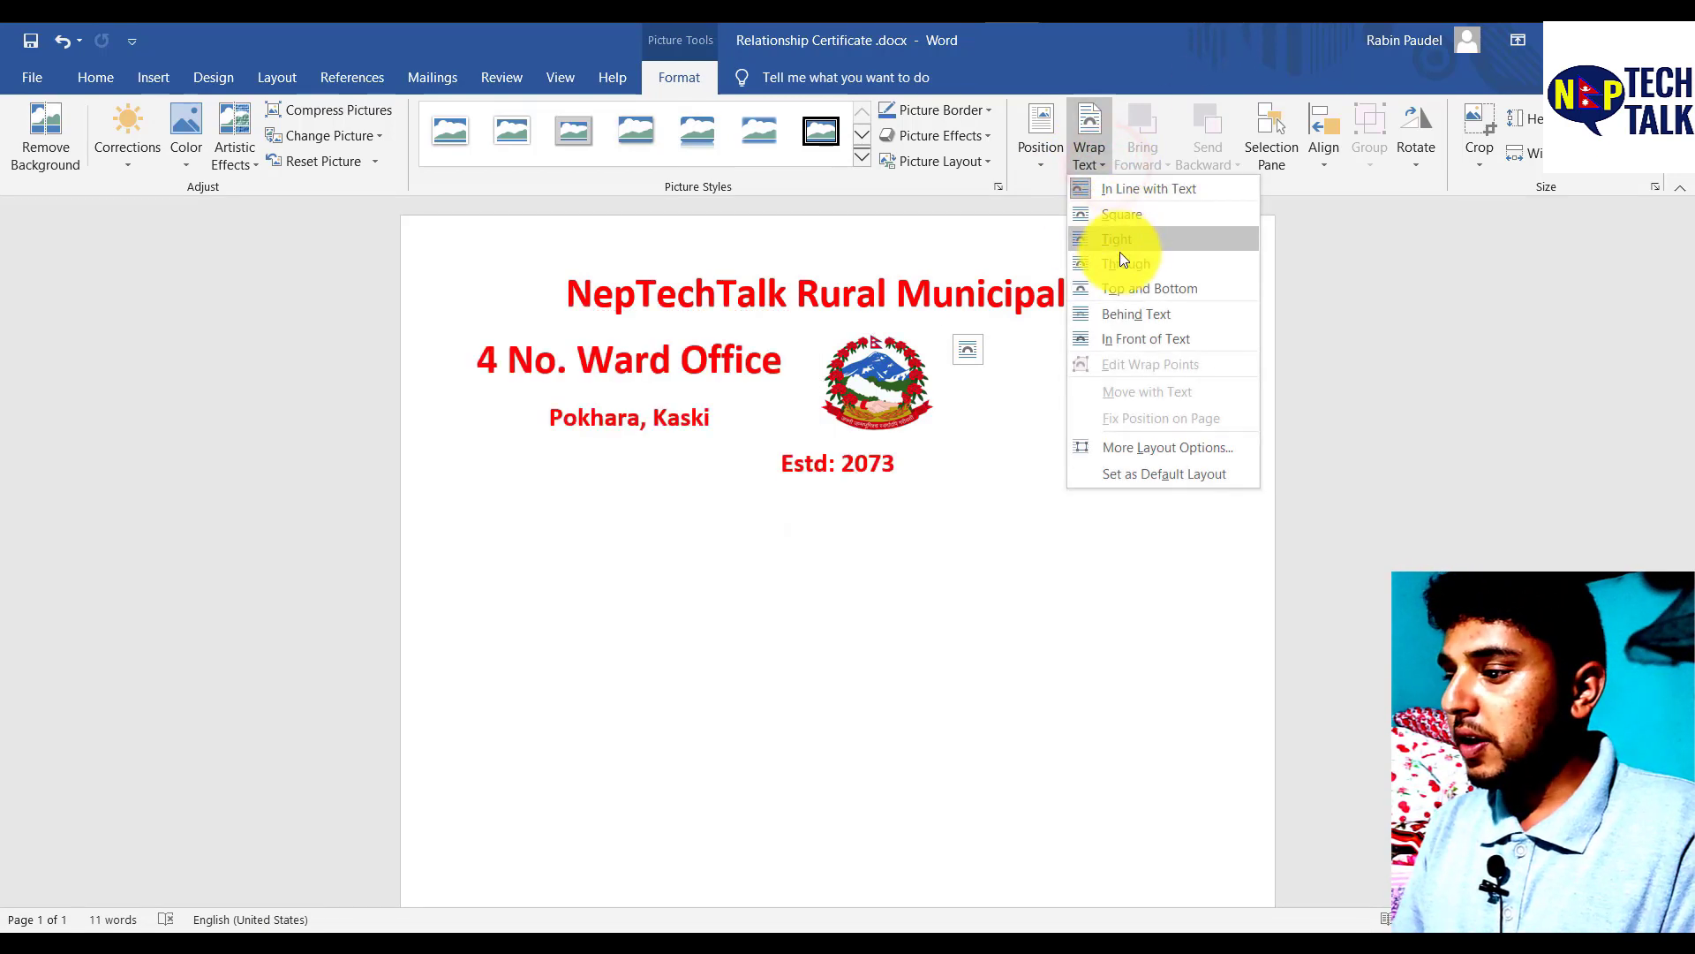
{"action": "left_click", "coordinate": [1120, 335]}
{"action": "left_click", "coordinate": [883, 382]}
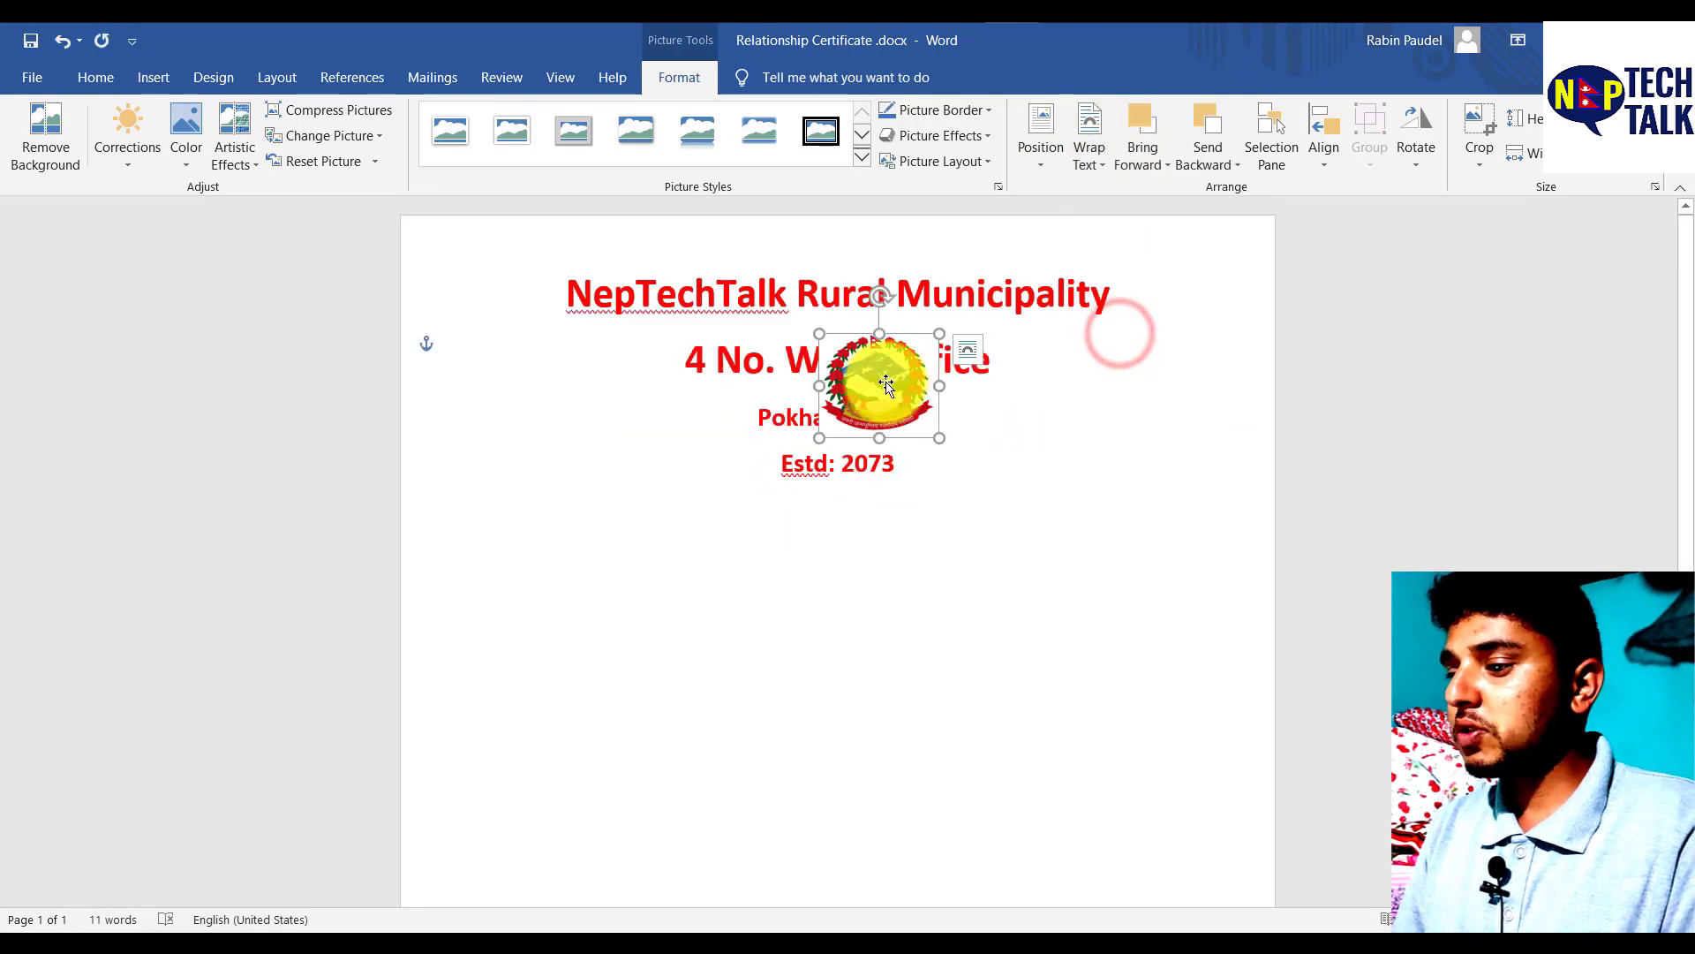
{"action": "left_click_drag", "start_coordinate": [893, 383], "coordinate": [519, 291]}
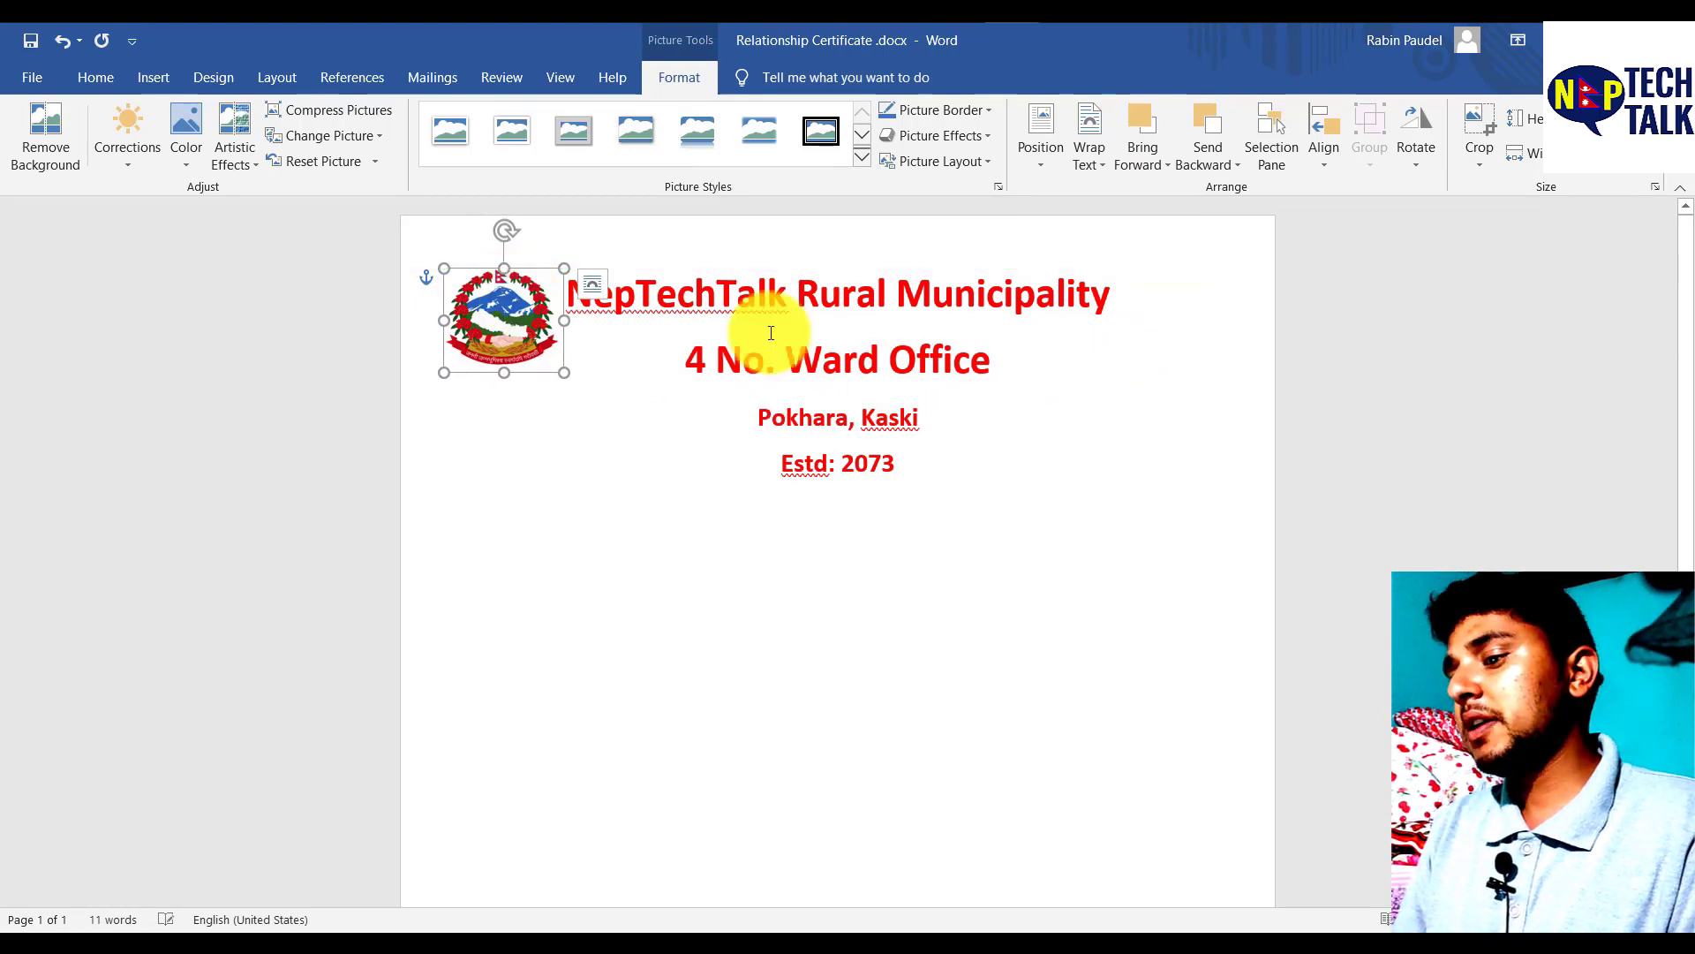
{"action": "left_click", "coordinate": [1110, 386]}
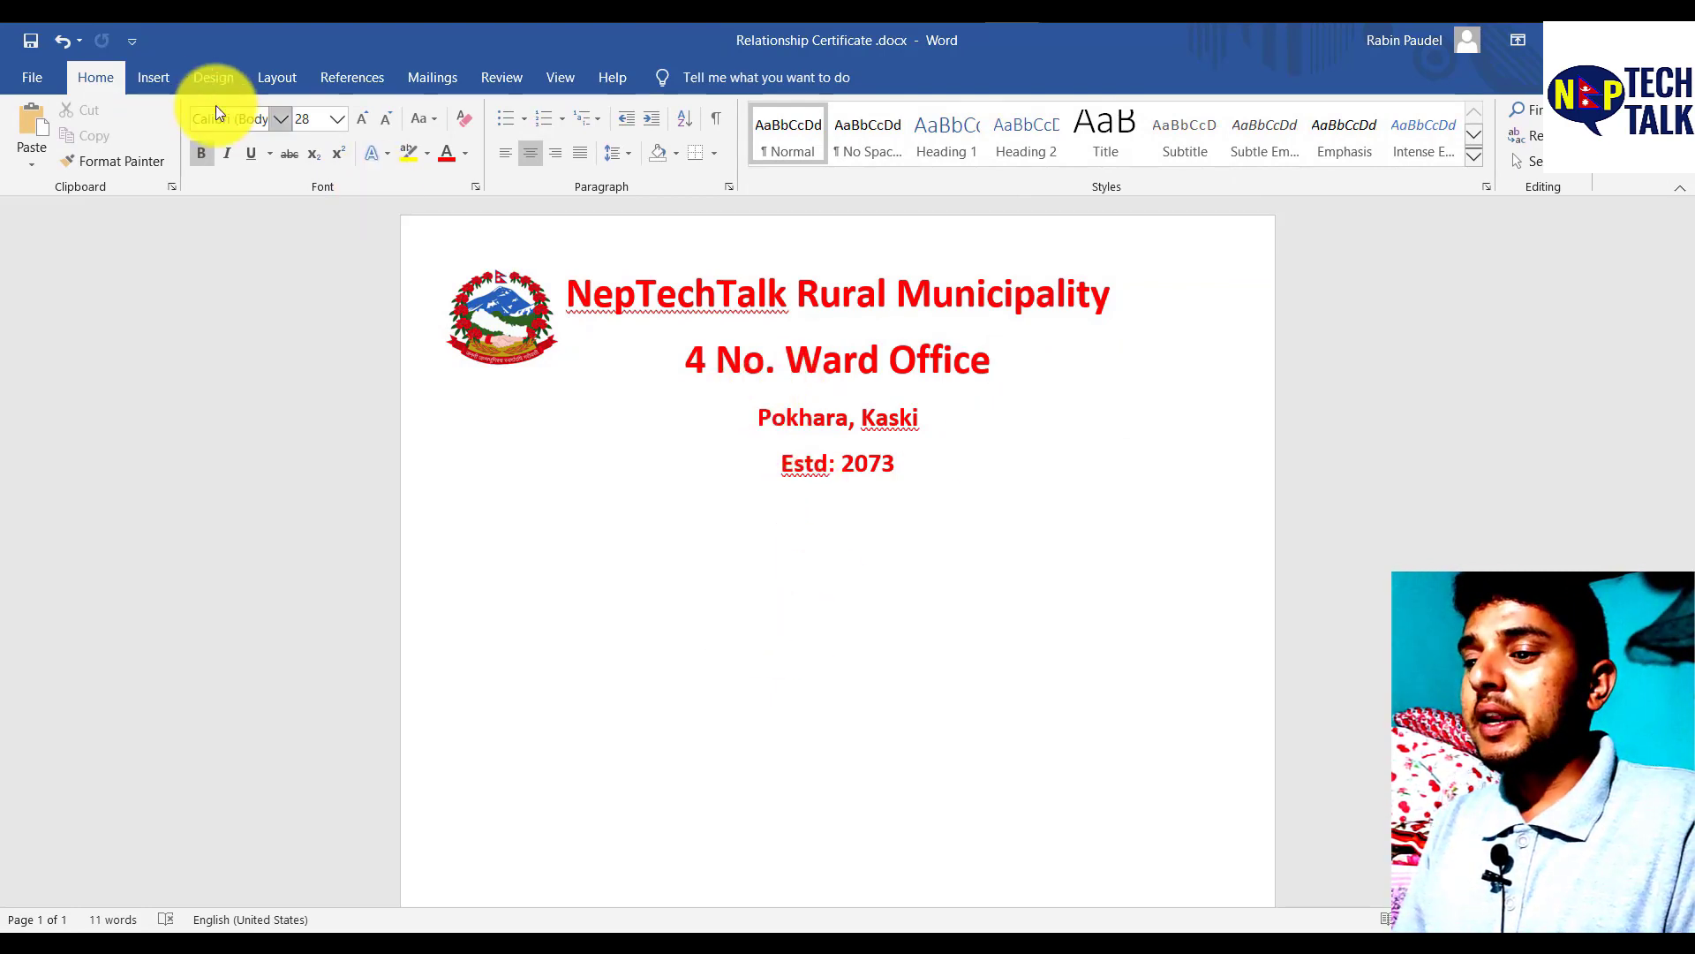
{"action": "left_click", "coordinate": [147, 84]}
Step: Draw a horizontal line across the page beneath the Estd: 2073 line
{"action": "left_click", "coordinate": [304, 170]}
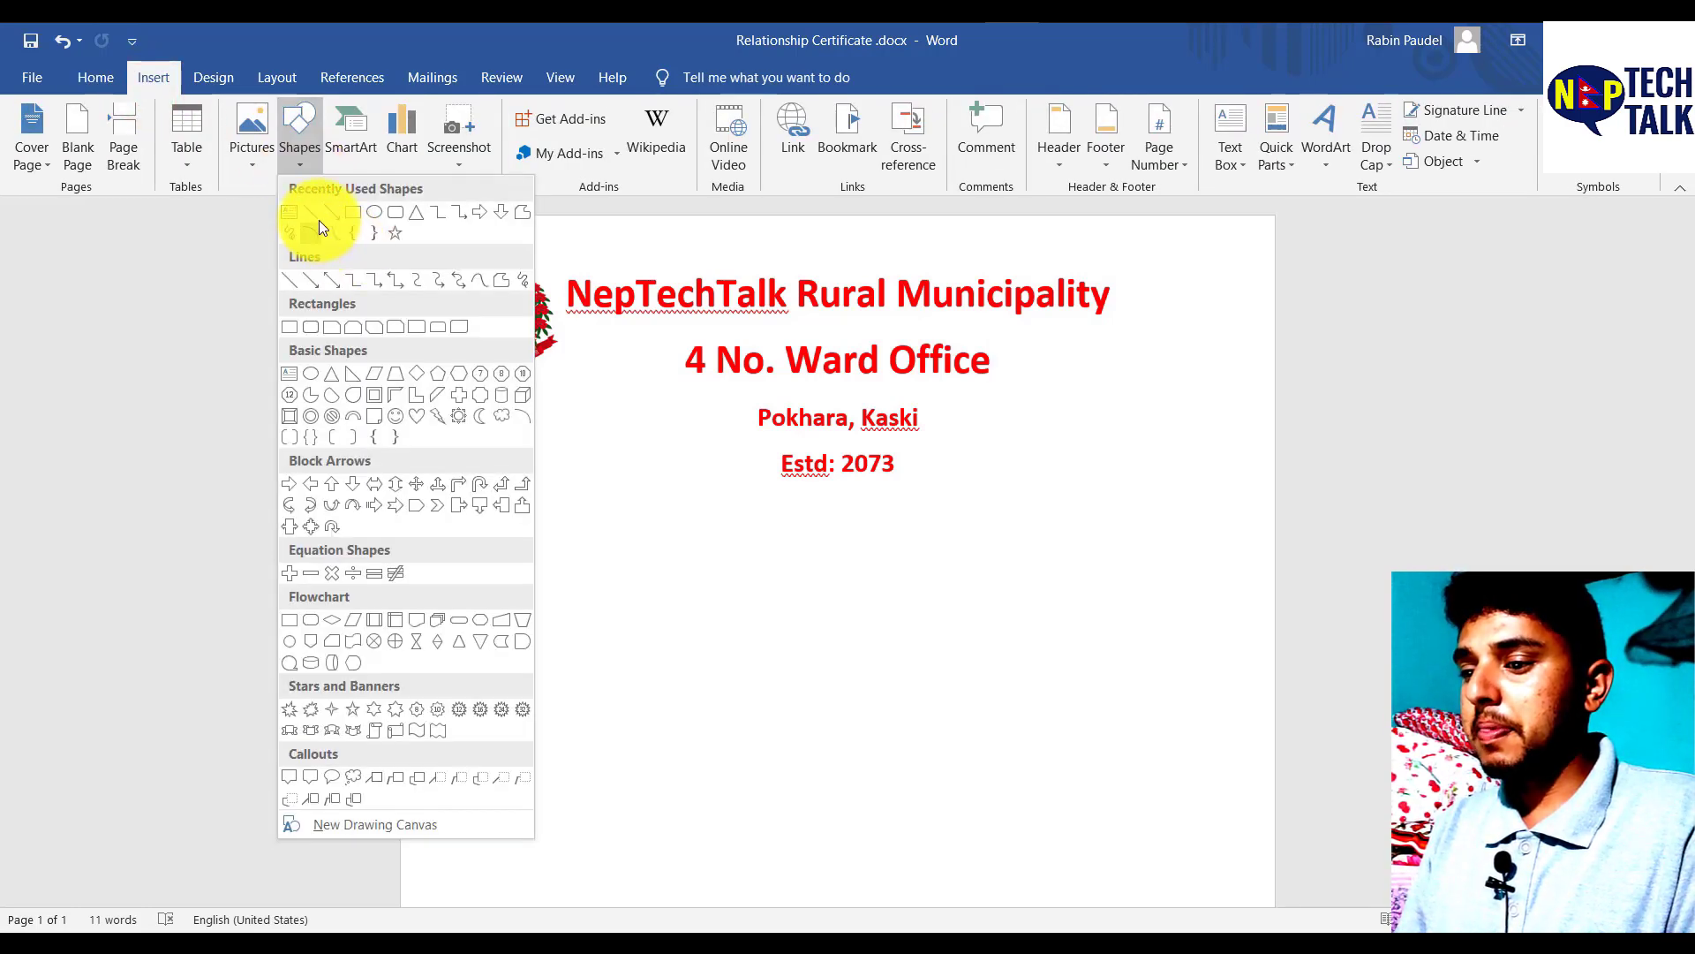
{"action": "left_click", "coordinate": [318, 214]}
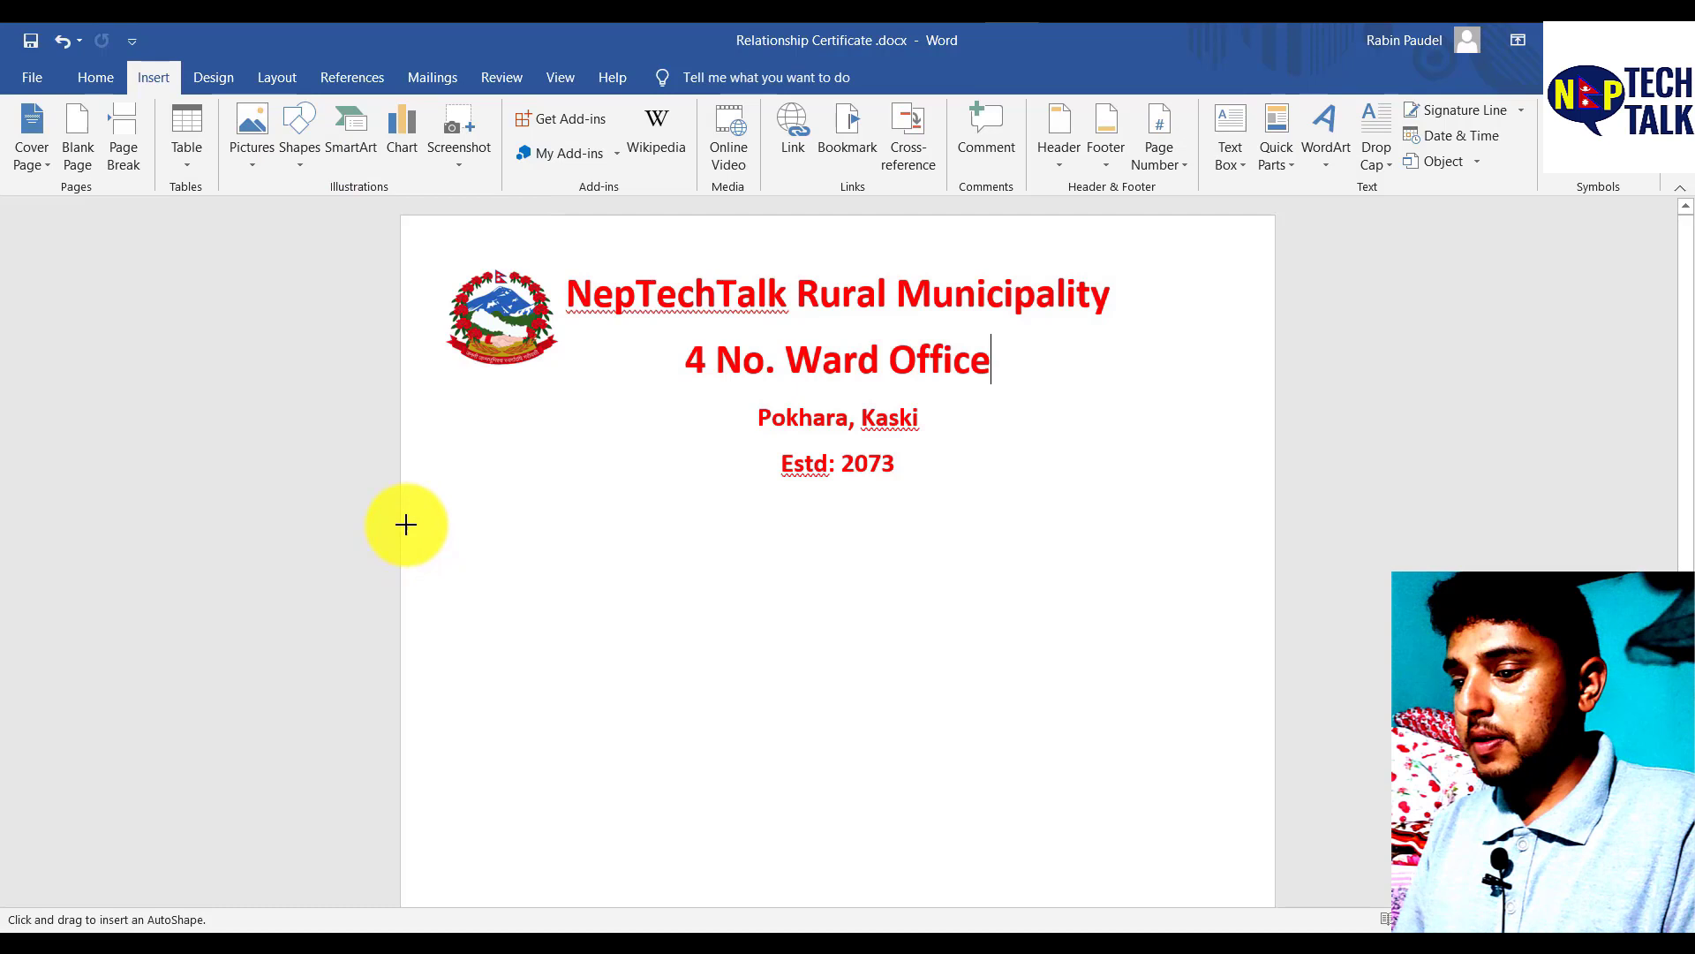
{"action": "mouse_move", "coordinate": [402, 518]}
{"action": "left_mouse_down"}
{"action": "mouse_move", "coordinate": [878, 541]}
{"action": "mouse_move", "coordinate": [1166, 521]}
{"action": "left_mouse_up"}
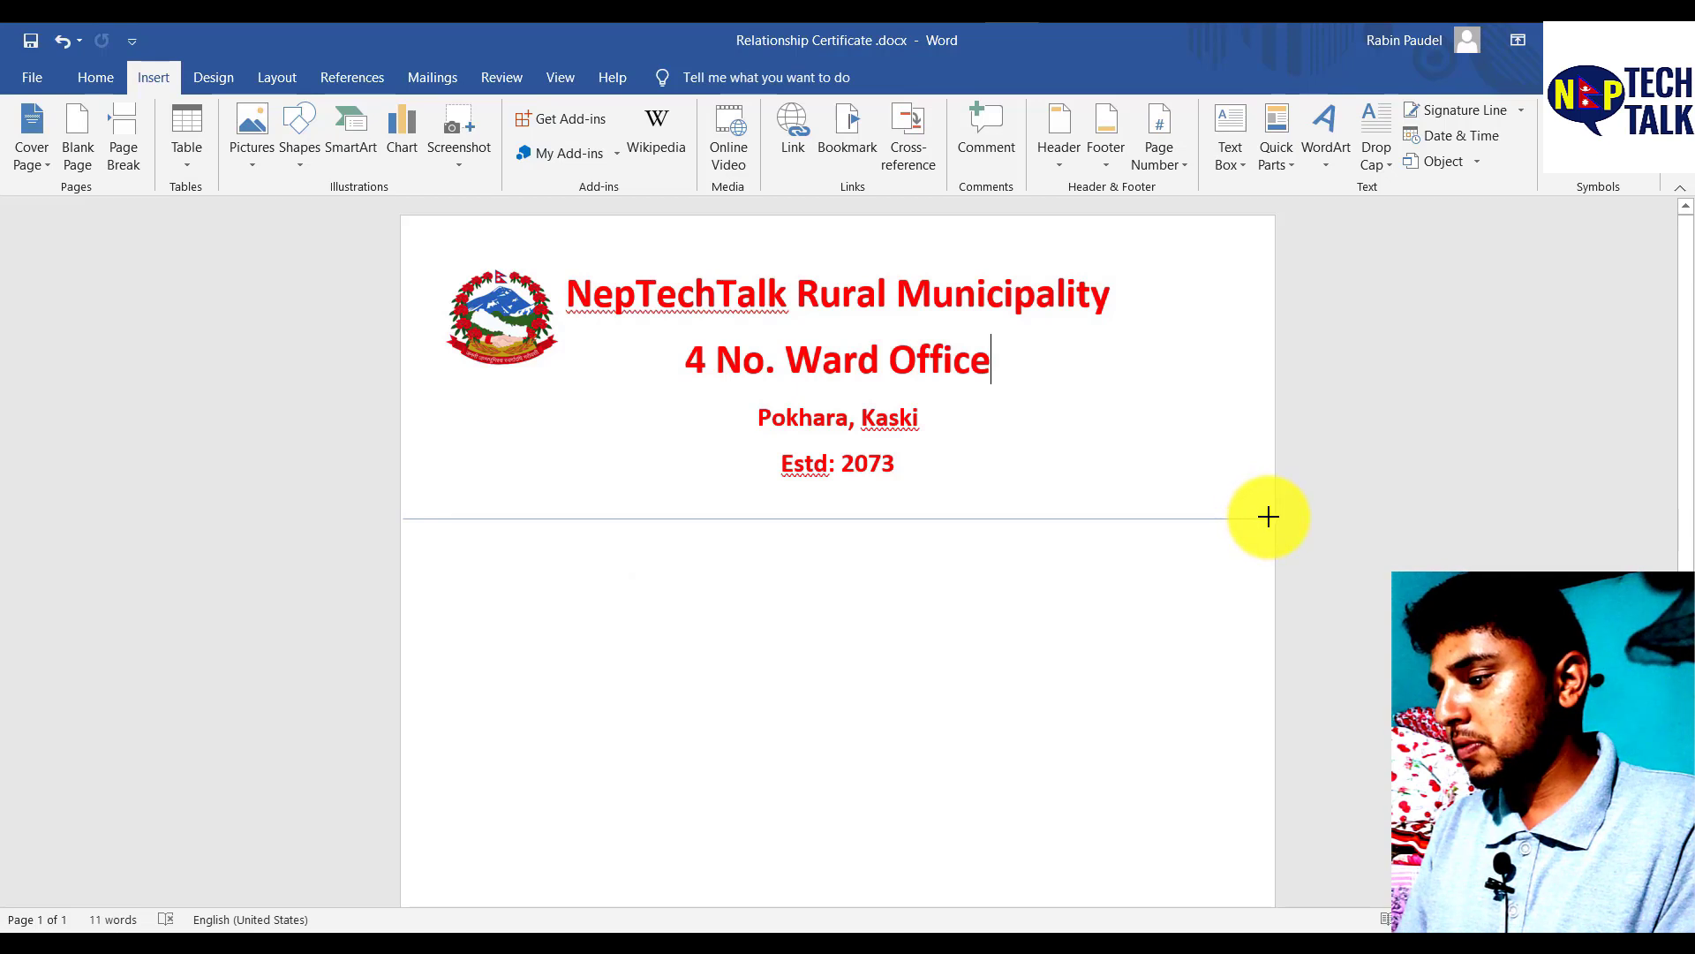
{"action": "left_click_drag", "start_coordinate": [1270, 519], "coordinate": [1274, 517]}
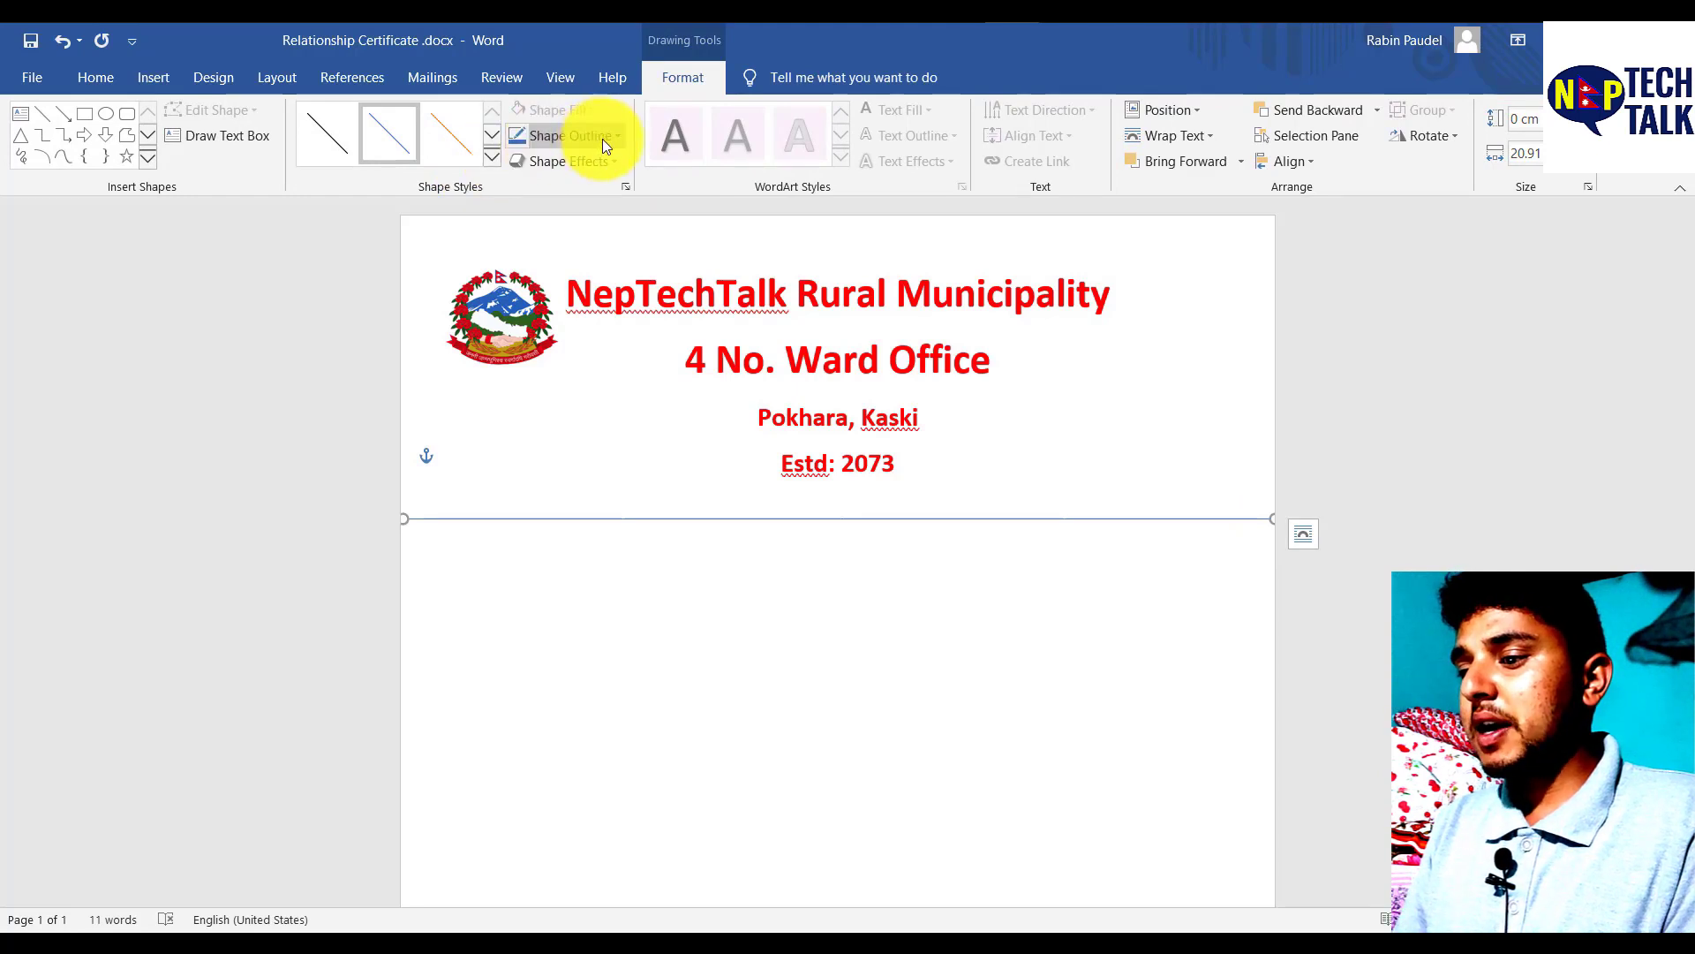
Step: Make the line 4½ pt thick and red
{"action": "left_click", "coordinate": [616, 135]}
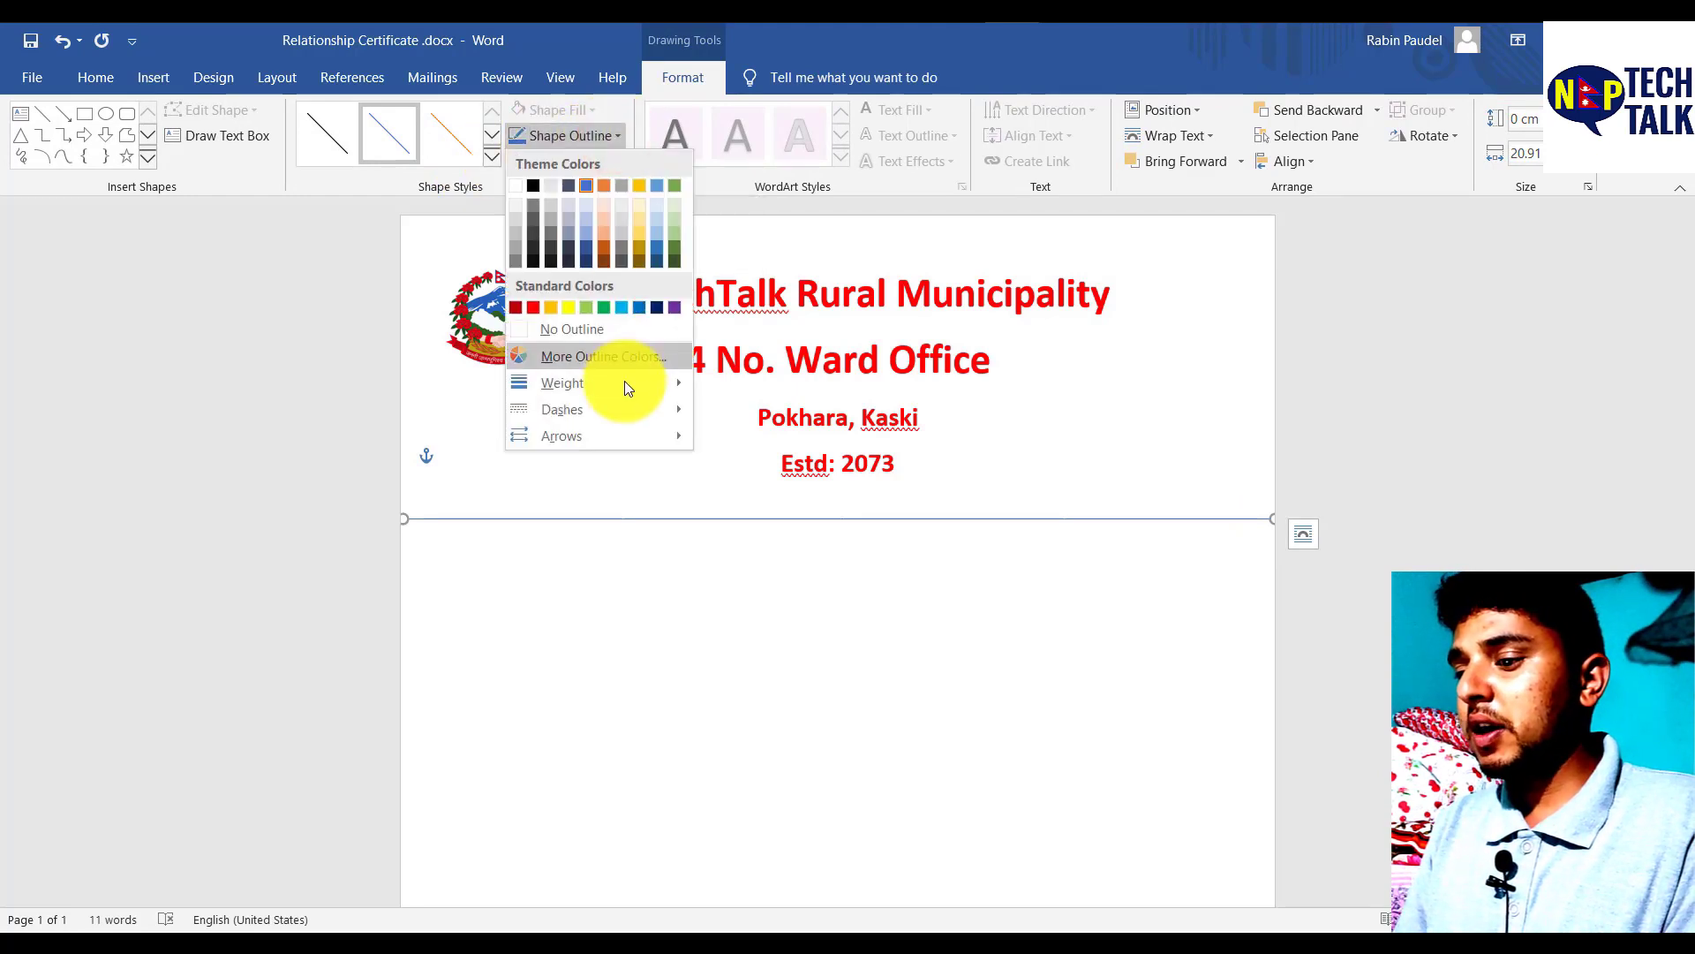
{"action": "mouse_move", "coordinate": [639, 387]}
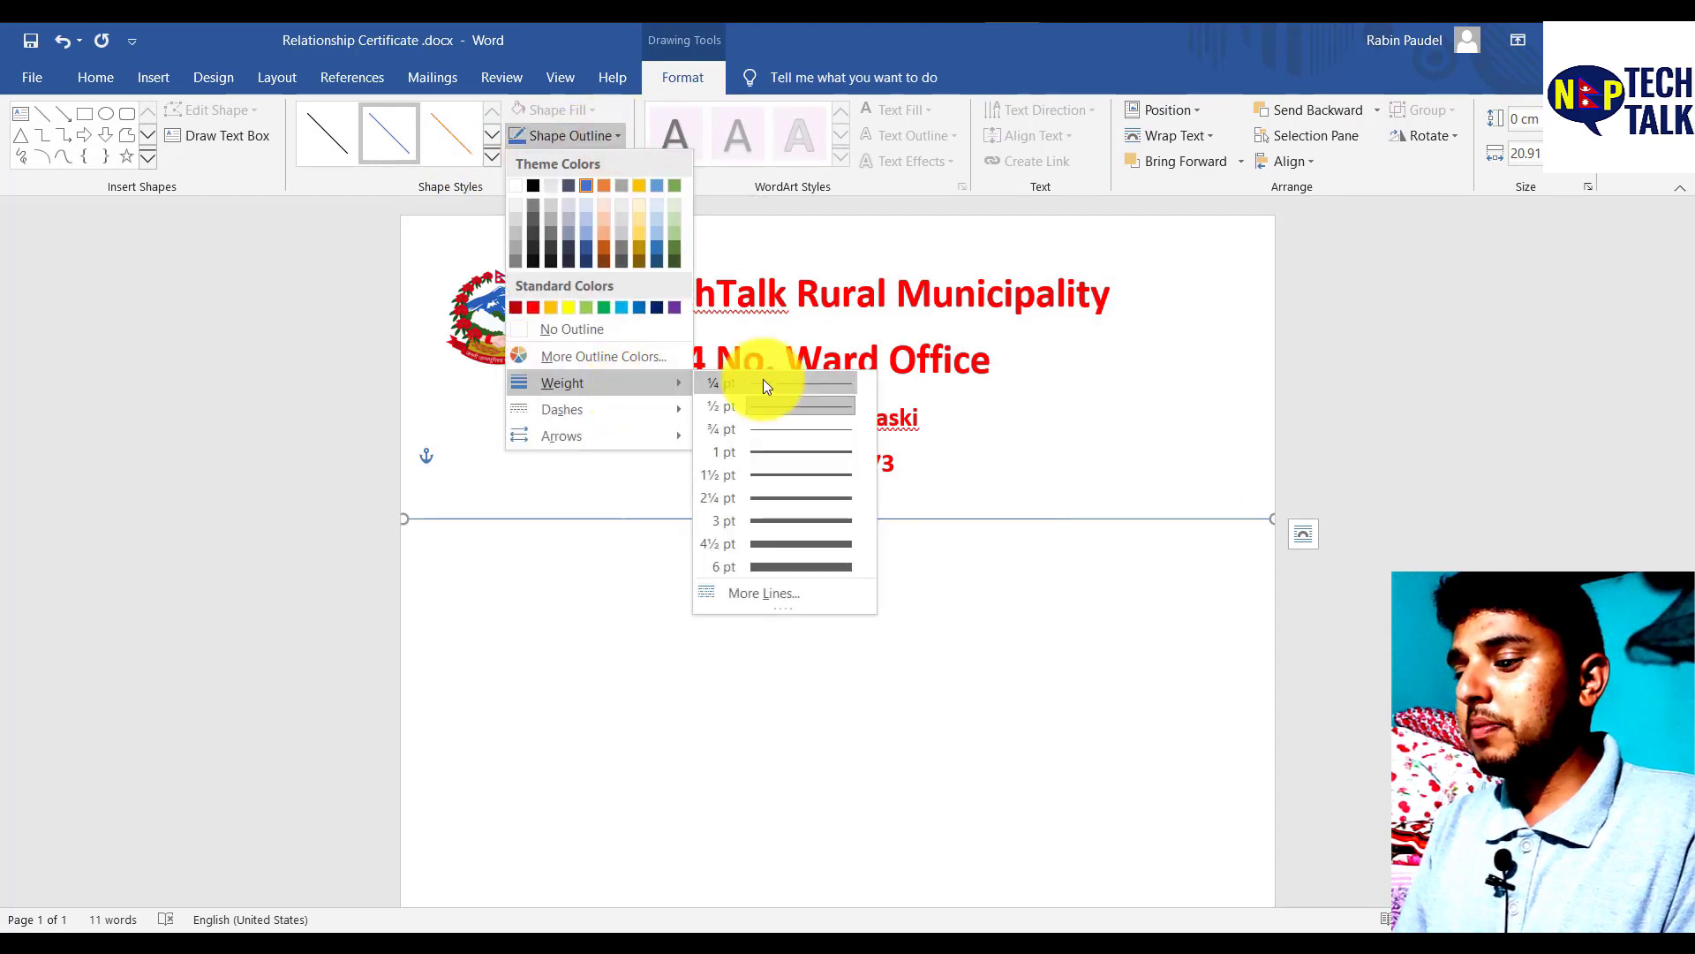
{"action": "left_click", "coordinate": [793, 543]}
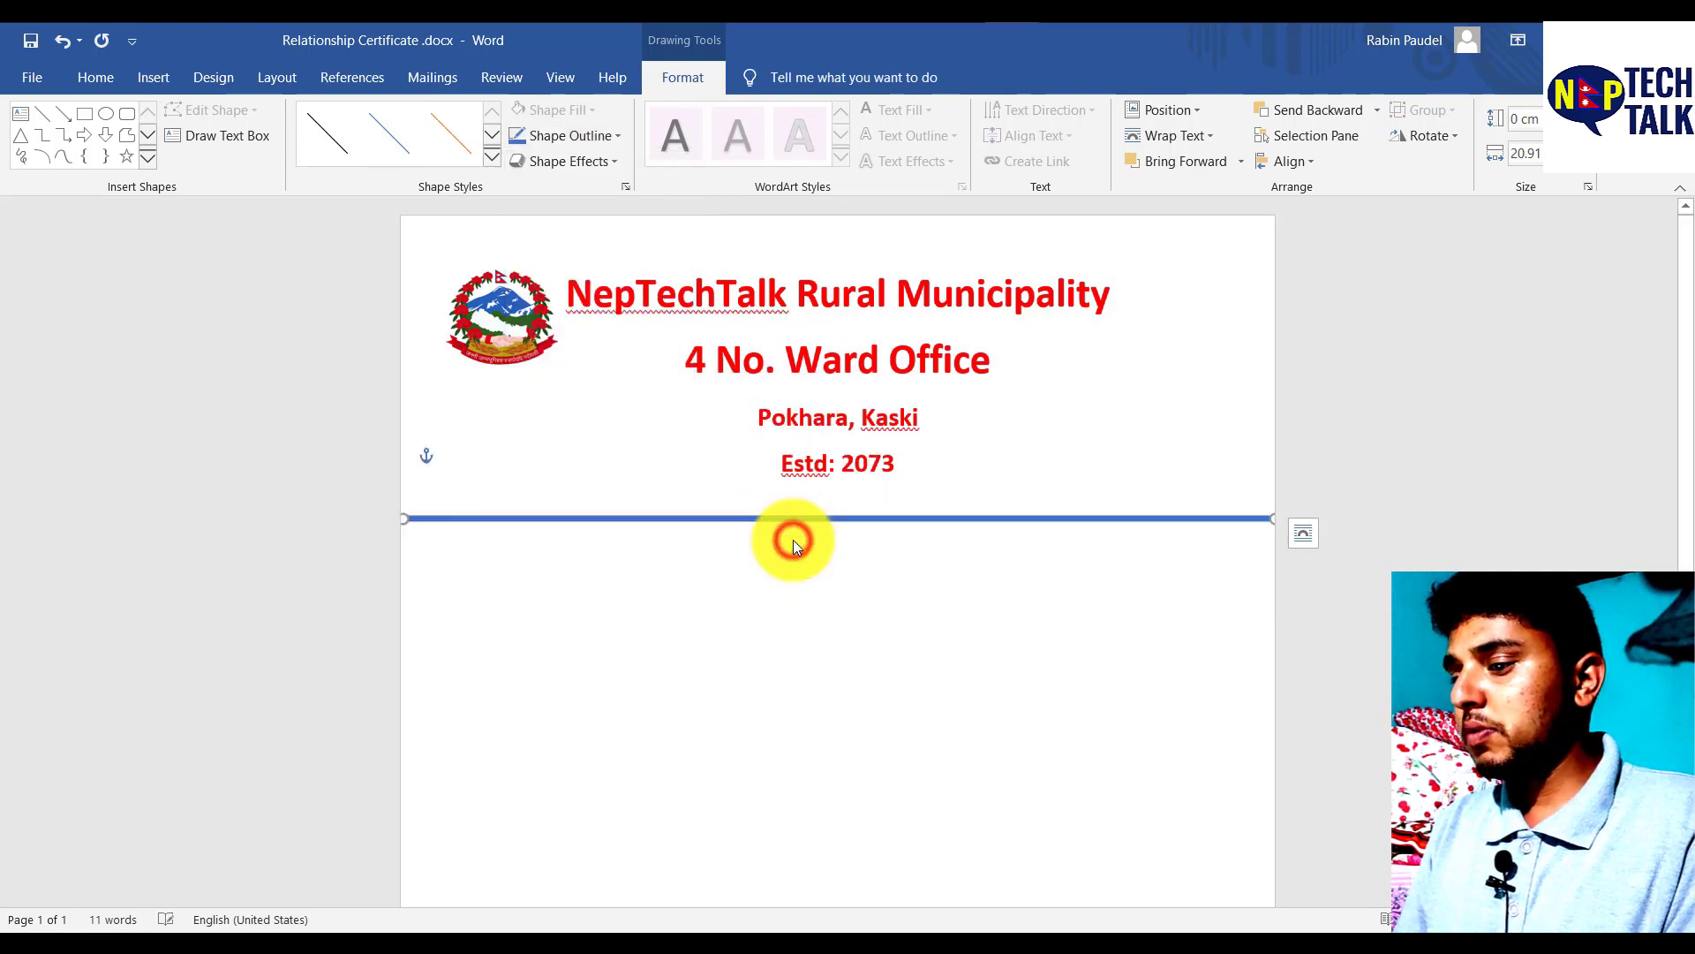
{"action": "left_click", "coordinate": [602, 140]}
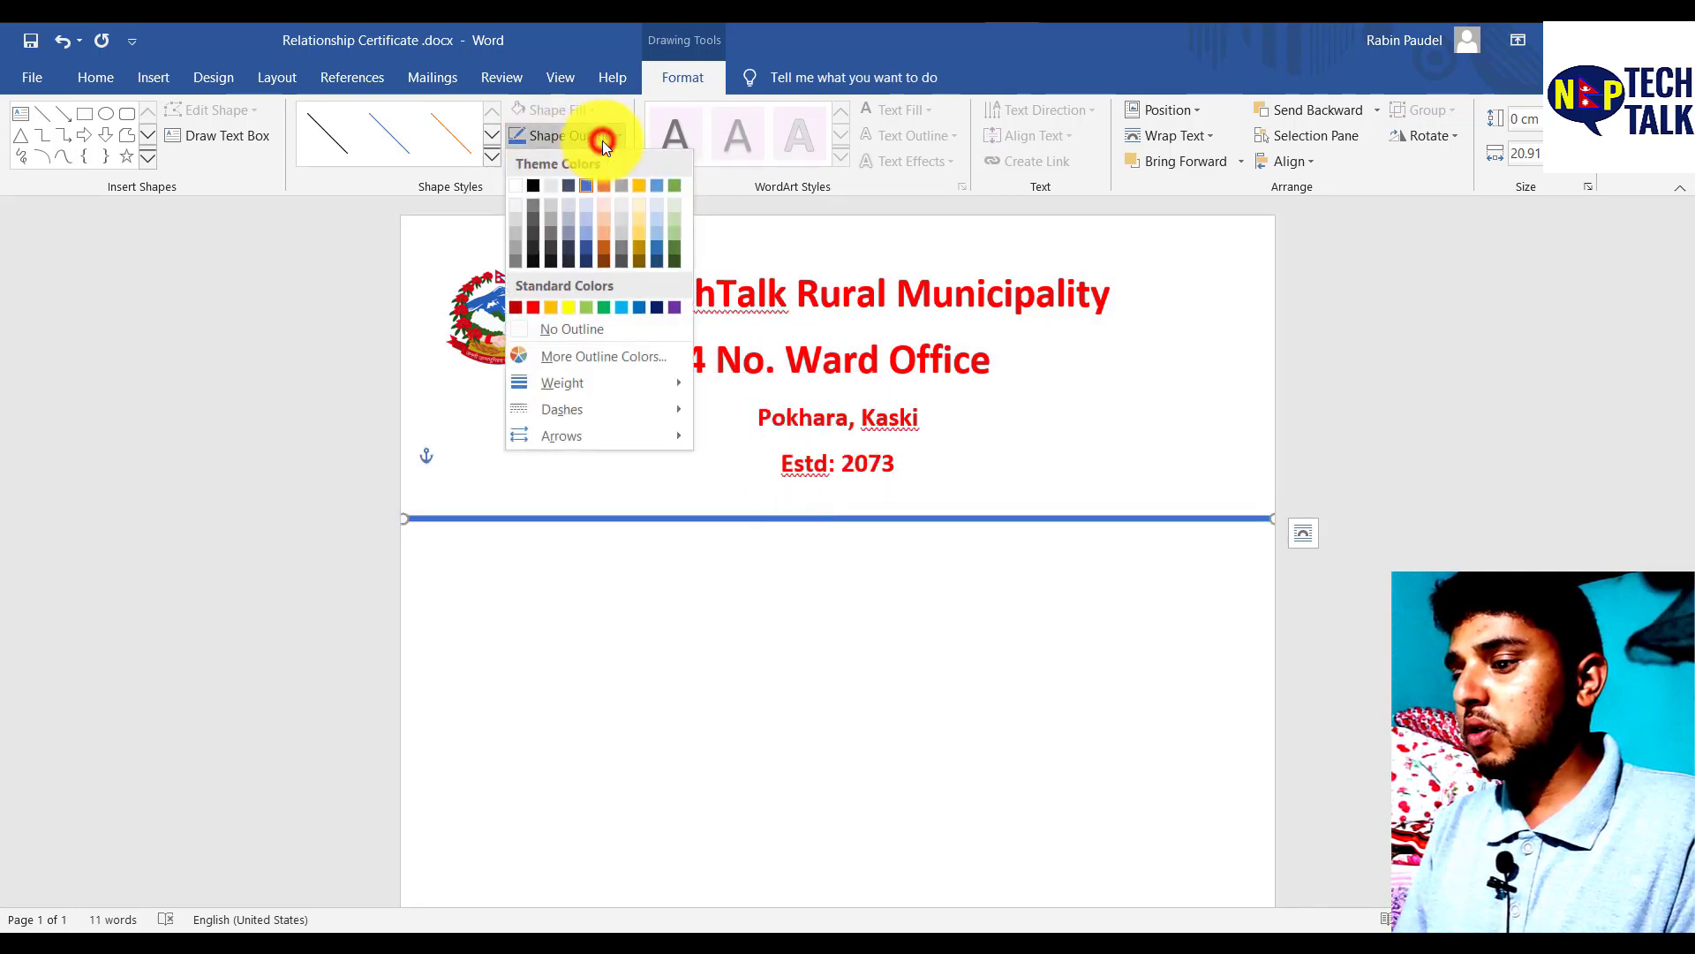
{"action": "left_click", "coordinate": [532, 309]}
{"action": "left_click", "coordinate": [1367, 432]}
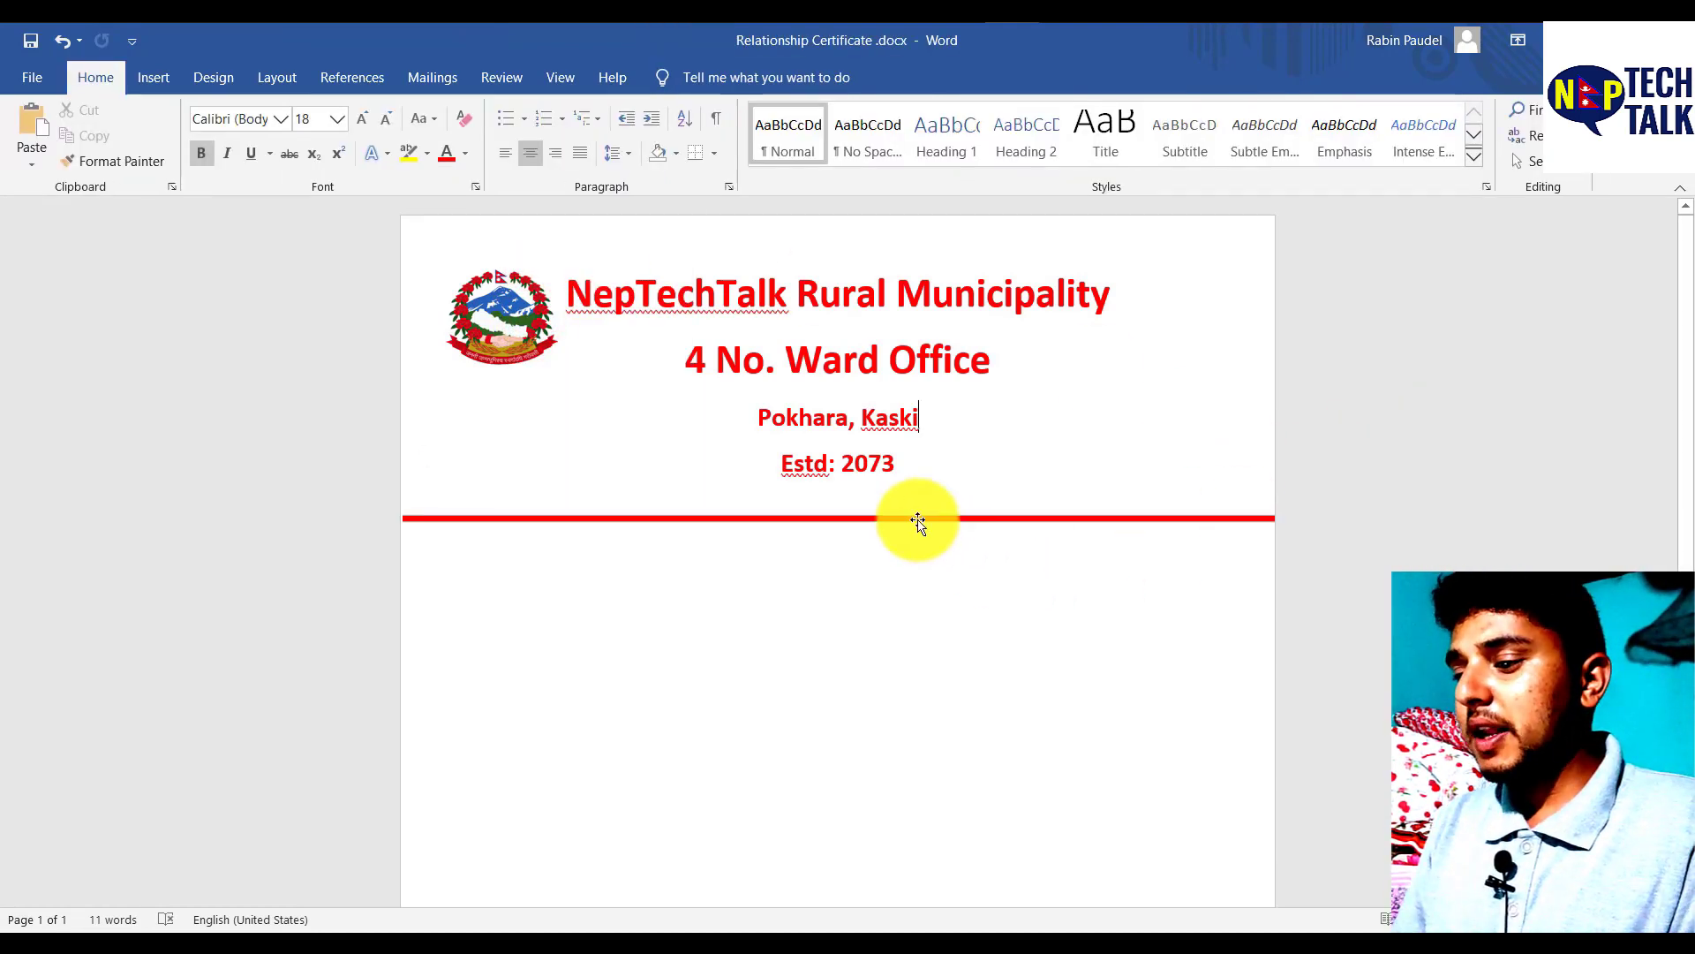
{"action": "left_click", "coordinate": [918, 519]}
Step: Select 'Gandaki Province, Nepal' in Content.txt and return to the Word document
{"action": "key", "text": "alt+Tab"}
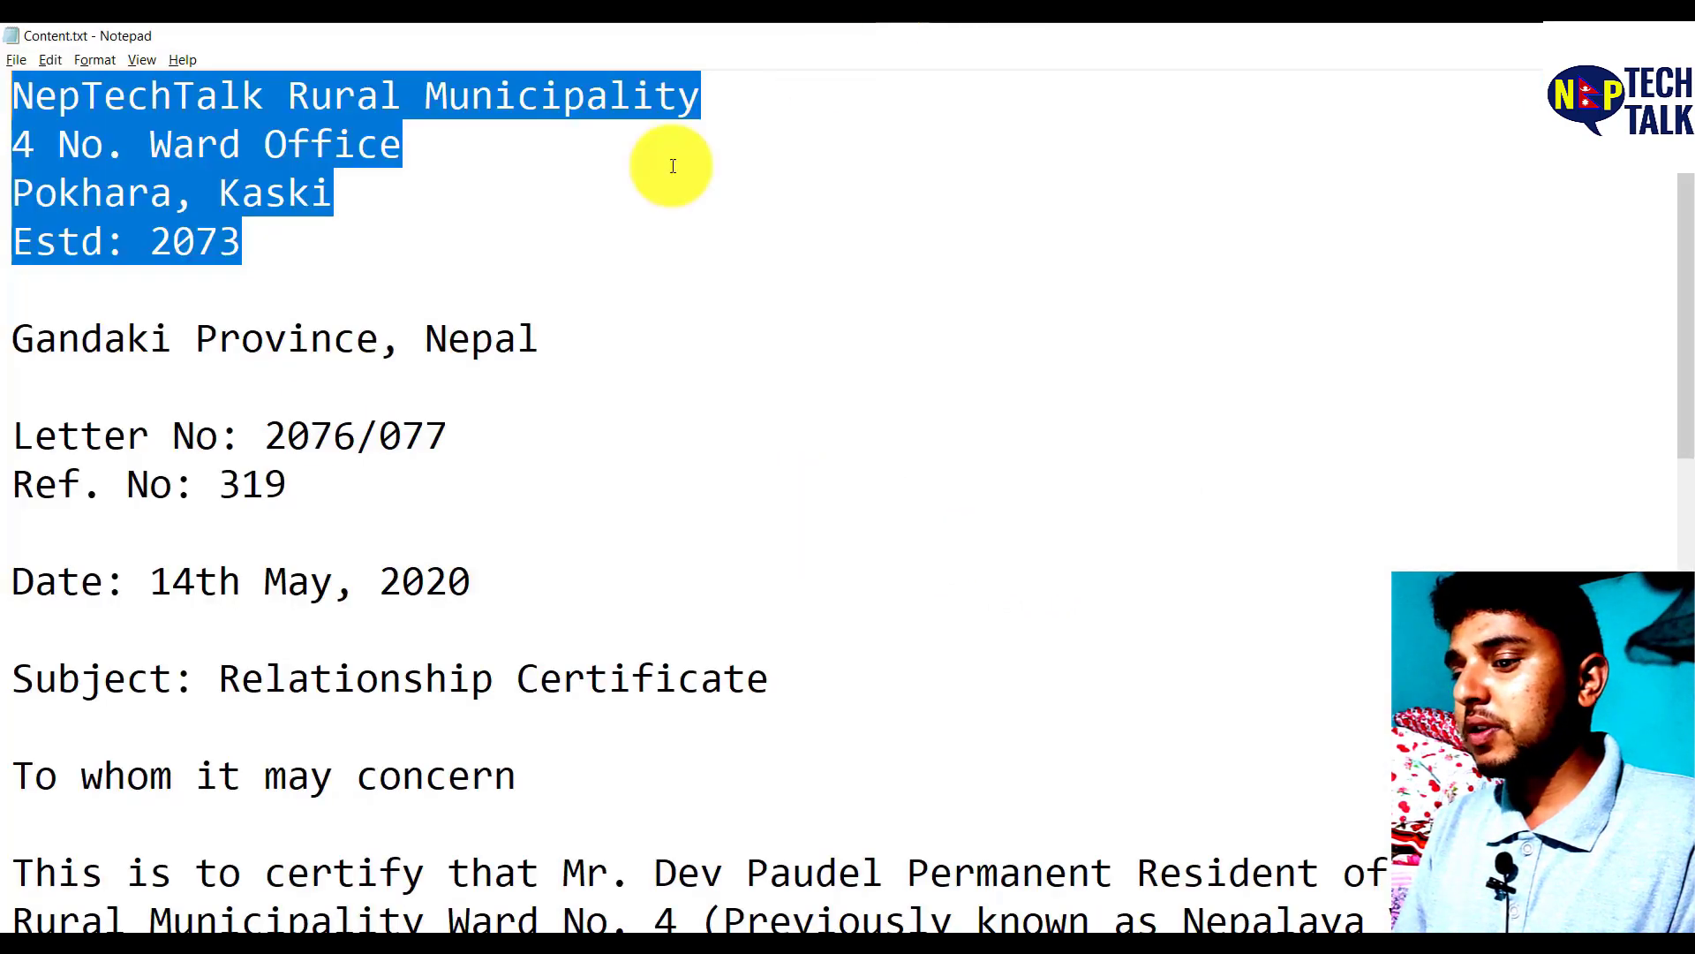
{"action": "key", "text": "shift+Down"}
{"action": "left_click", "coordinate": [320, 370]}
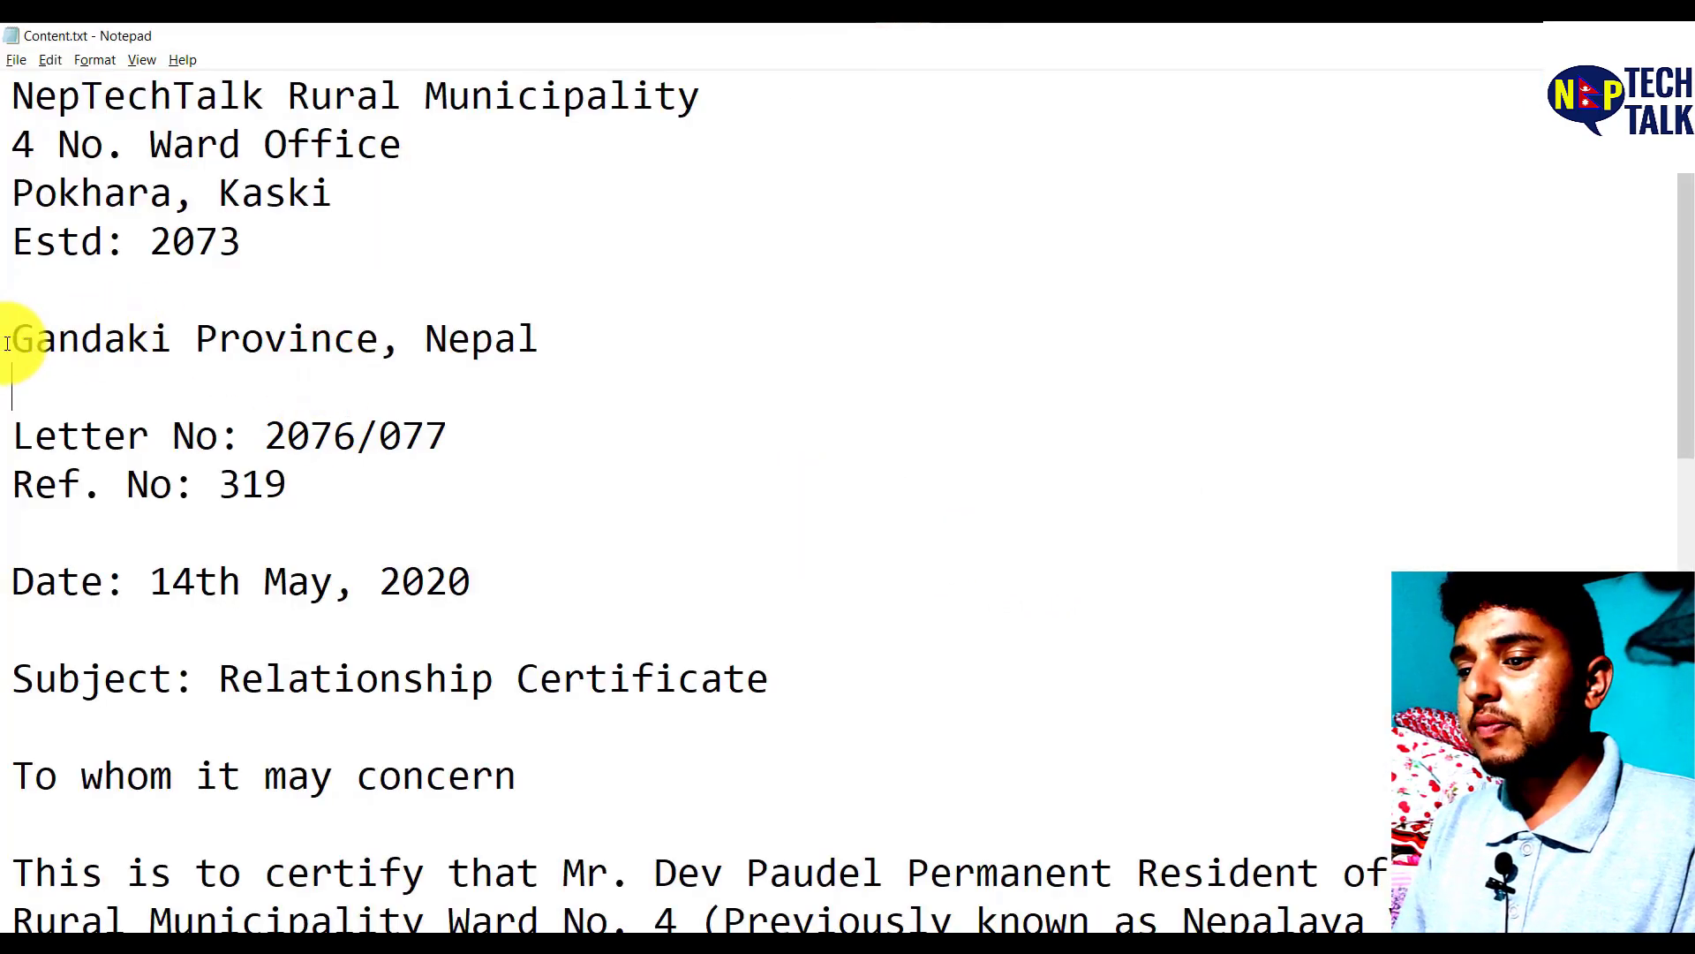
{"action": "left_click_drag", "start_coordinate": [11, 332], "coordinate": [541, 351]}
{"action": "key", "text": "ctrl+c"}
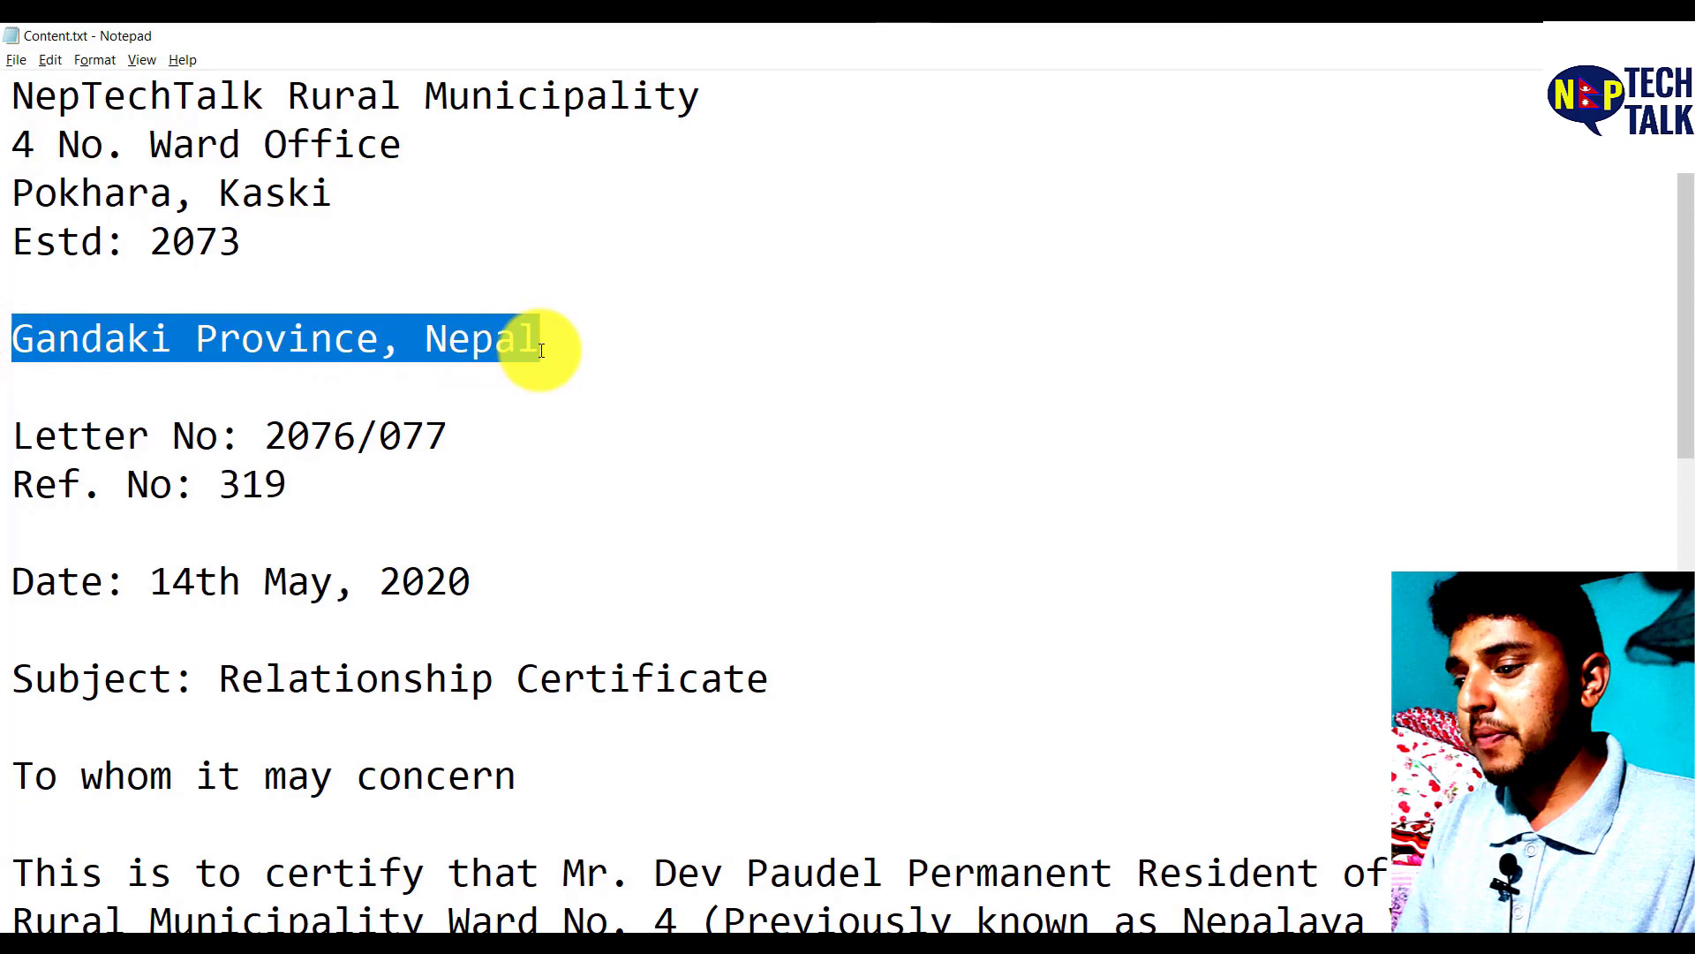
{"action": "key", "text": "alt+Tab"}
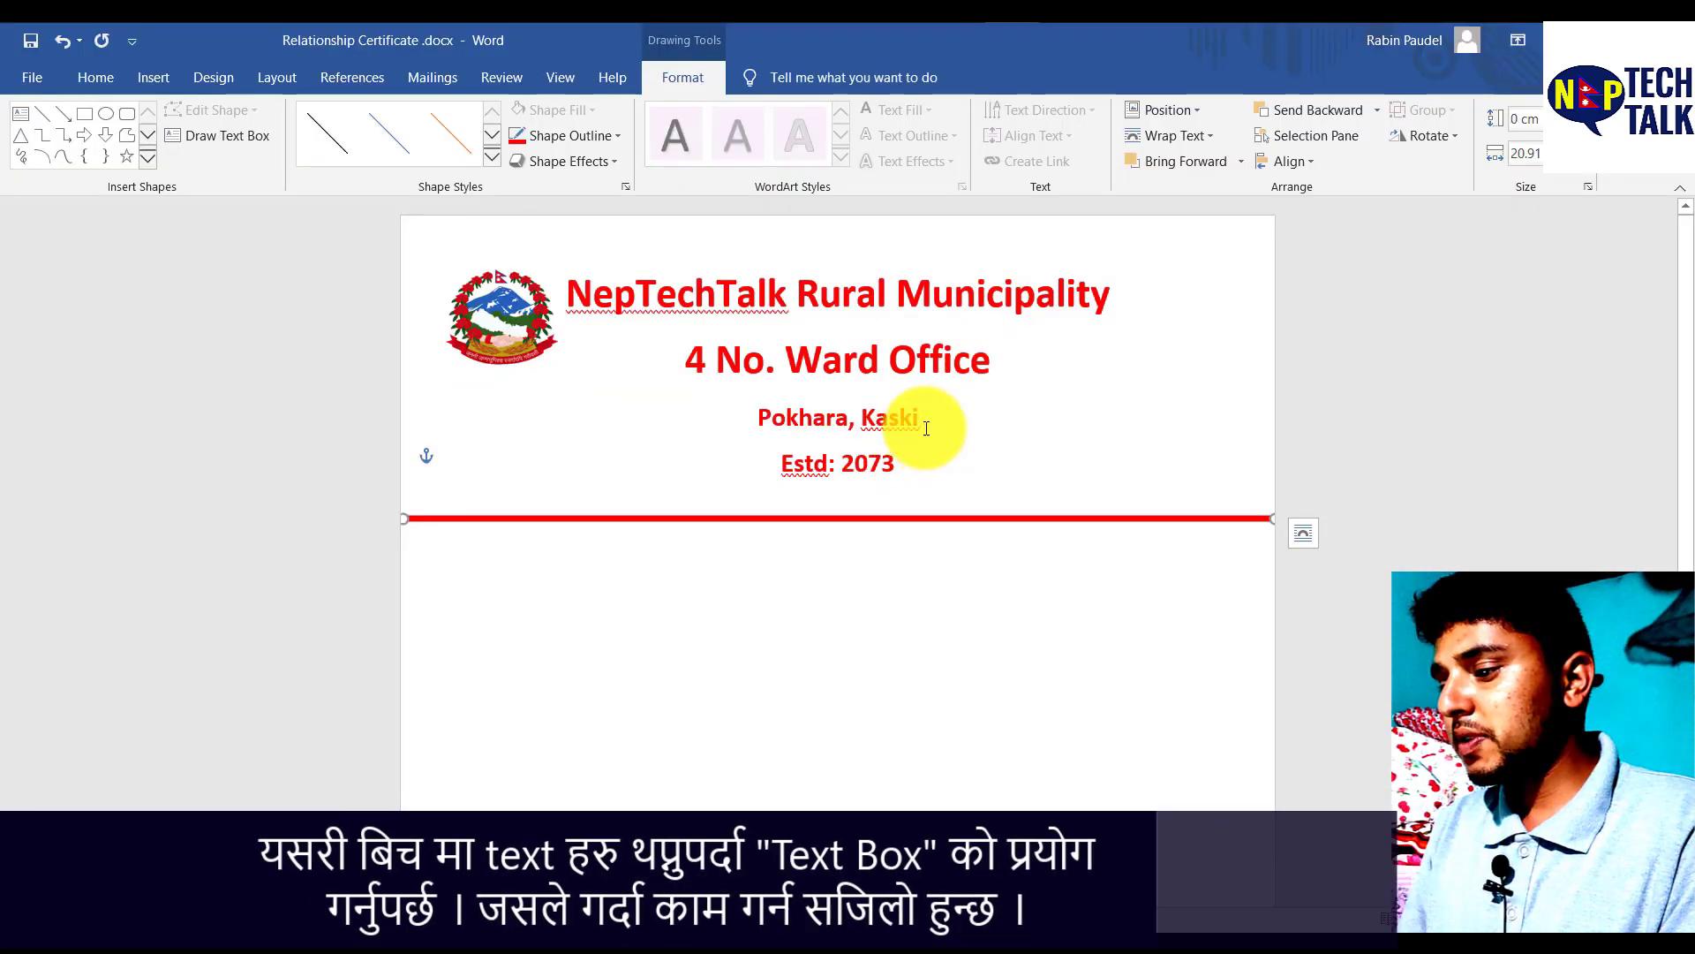
Step: Paste the province line after Kaski, then undo it
{"action": "left_click", "coordinate": [916, 441]}
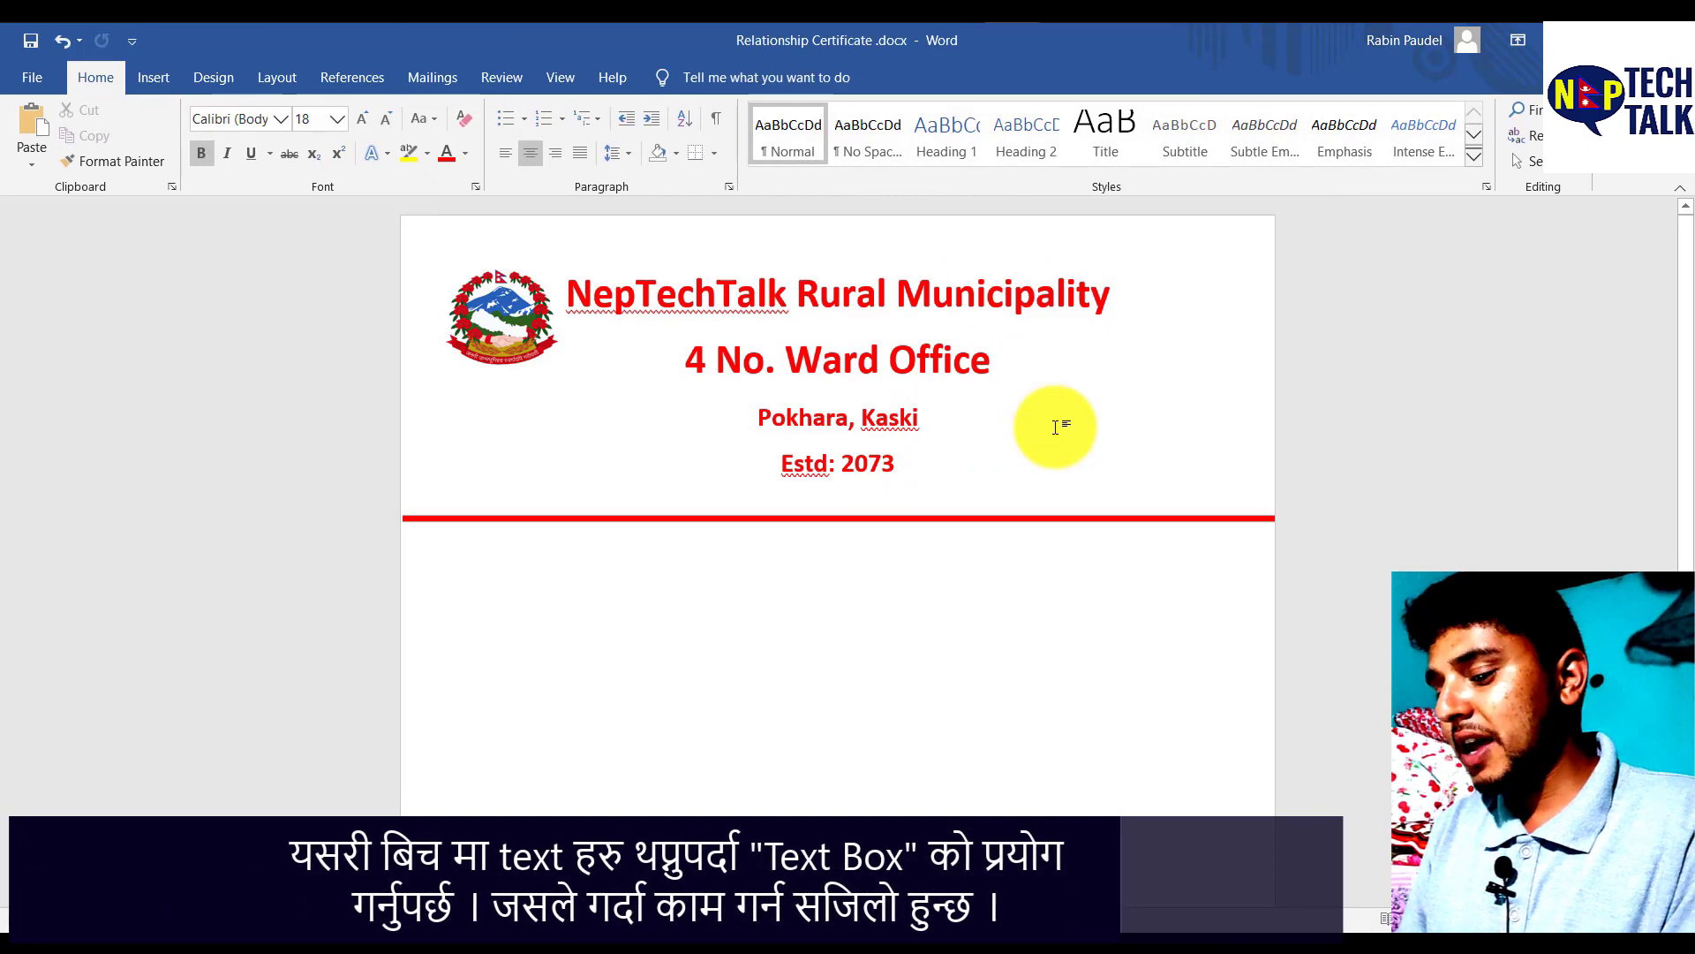
{"action": "key", "text": "ctrl+v"}
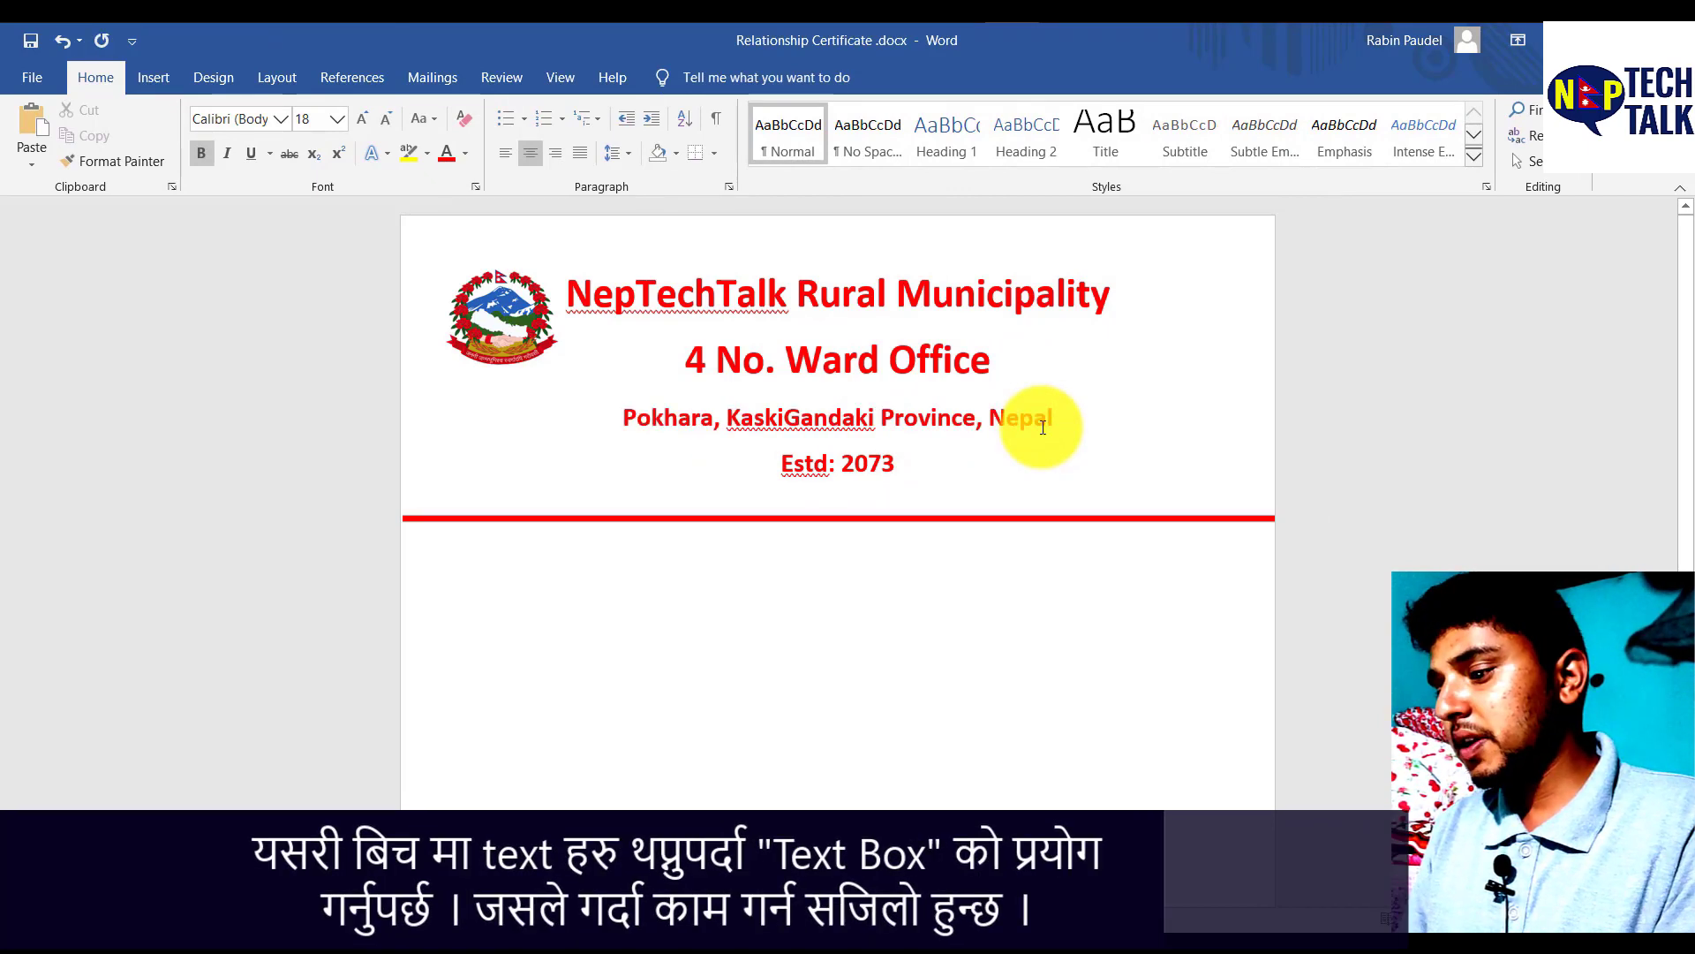
{"action": "left_click", "coordinate": [882, 412]}
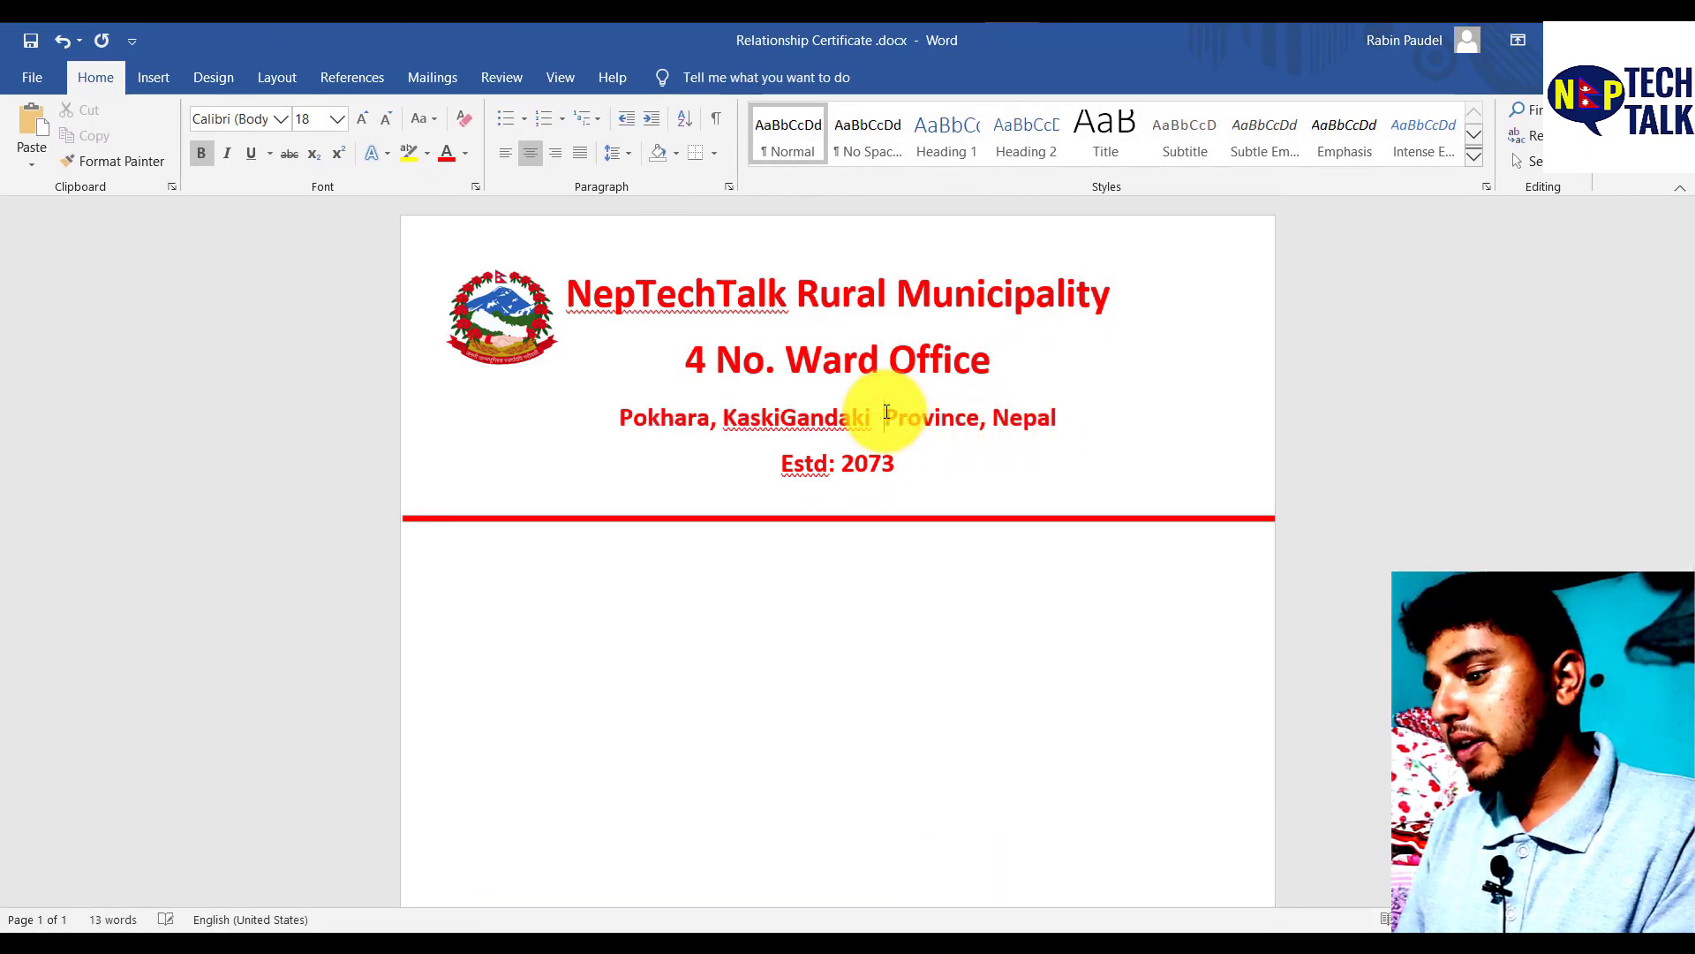
{"action": "key", "text": "Tab"}
{"action": "key", "text": "ctrl+z"}
{"action": "key", "text": "ctrl+z"}
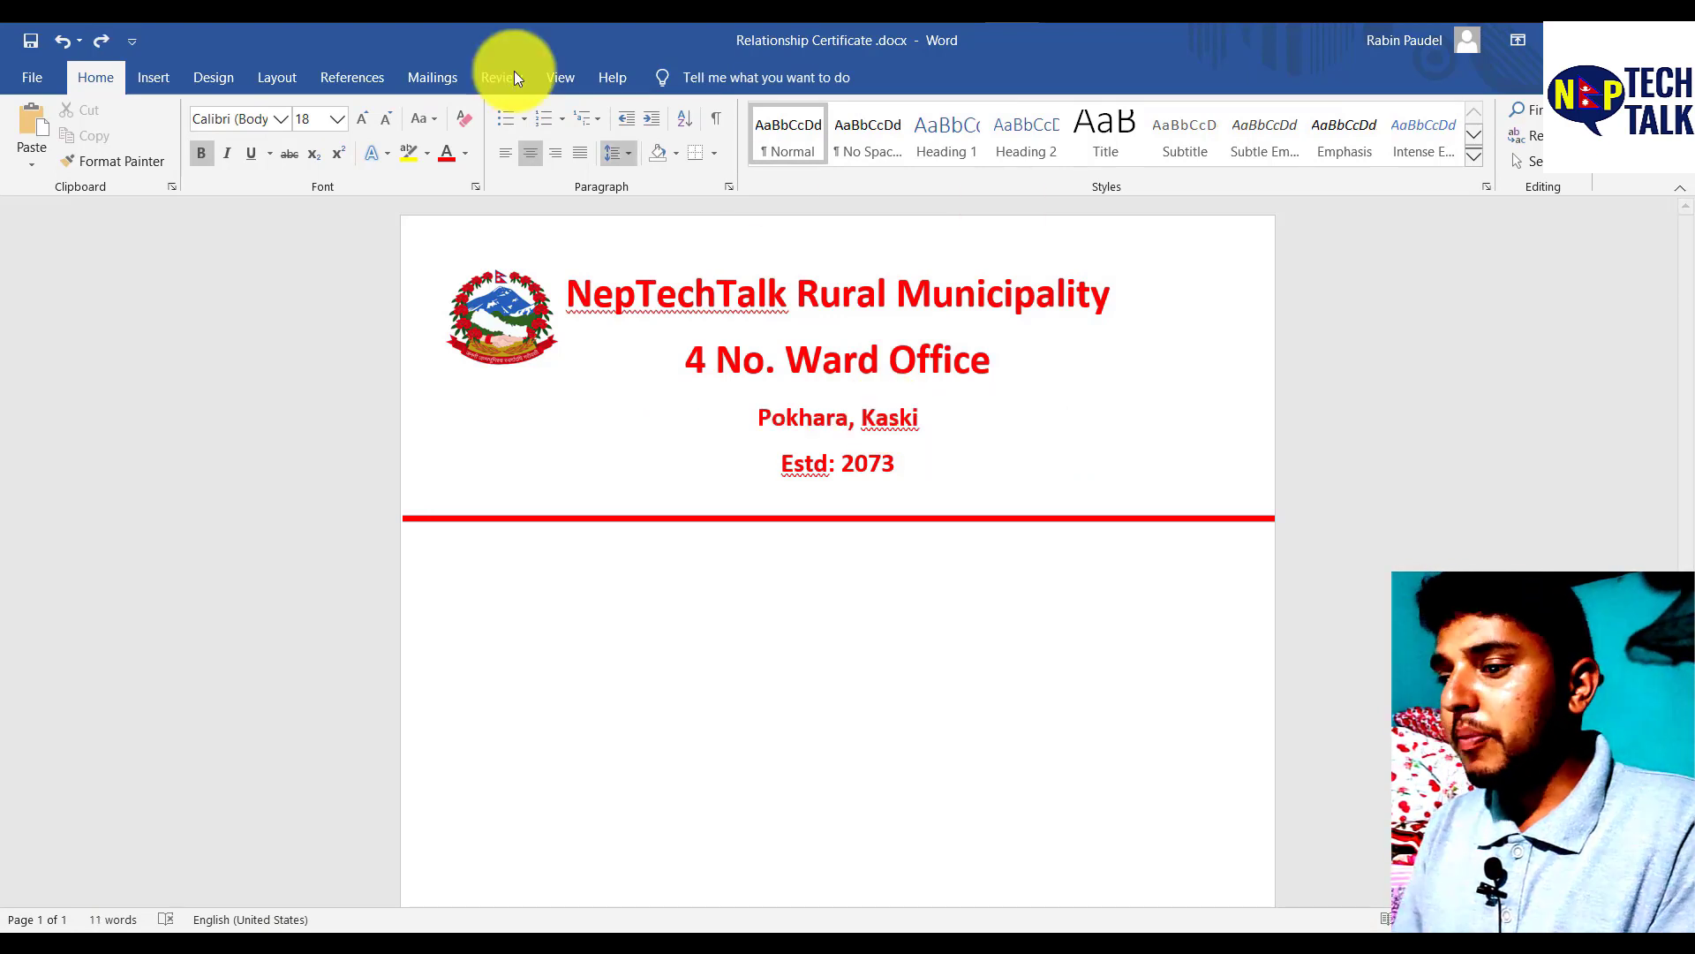
Step: Draw a text box beside Kaski holding the province line in bold red
{"action": "left_click", "coordinate": [141, 72]}
{"action": "left_click", "coordinate": [304, 164]}
{"action": "left_click", "coordinate": [292, 213]}
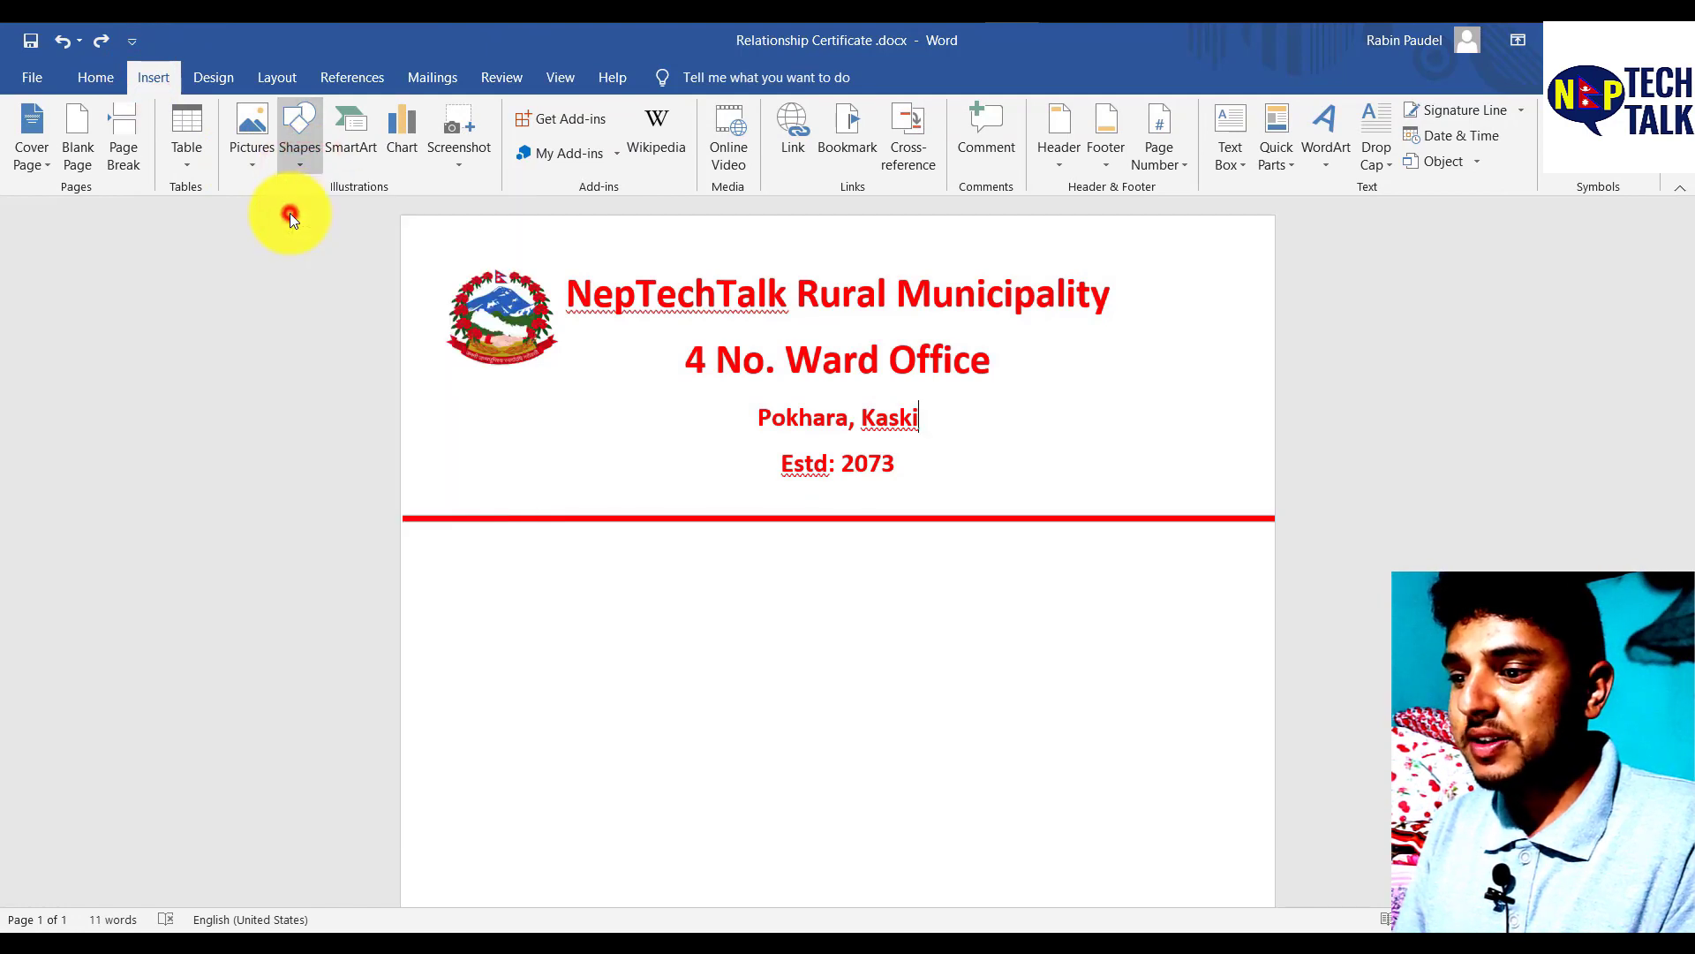
{"action": "mouse_move", "coordinate": [936, 404]}
{"action": "left_mouse_down"}
{"action": "mouse_move", "coordinate": [998, 459]}
{"action": "mouse_move", "coordinate": [1253, 432]}
{"action": "mouse_move", "coordinate": [1227, 440]}
{"action": "left_mouse_up"}
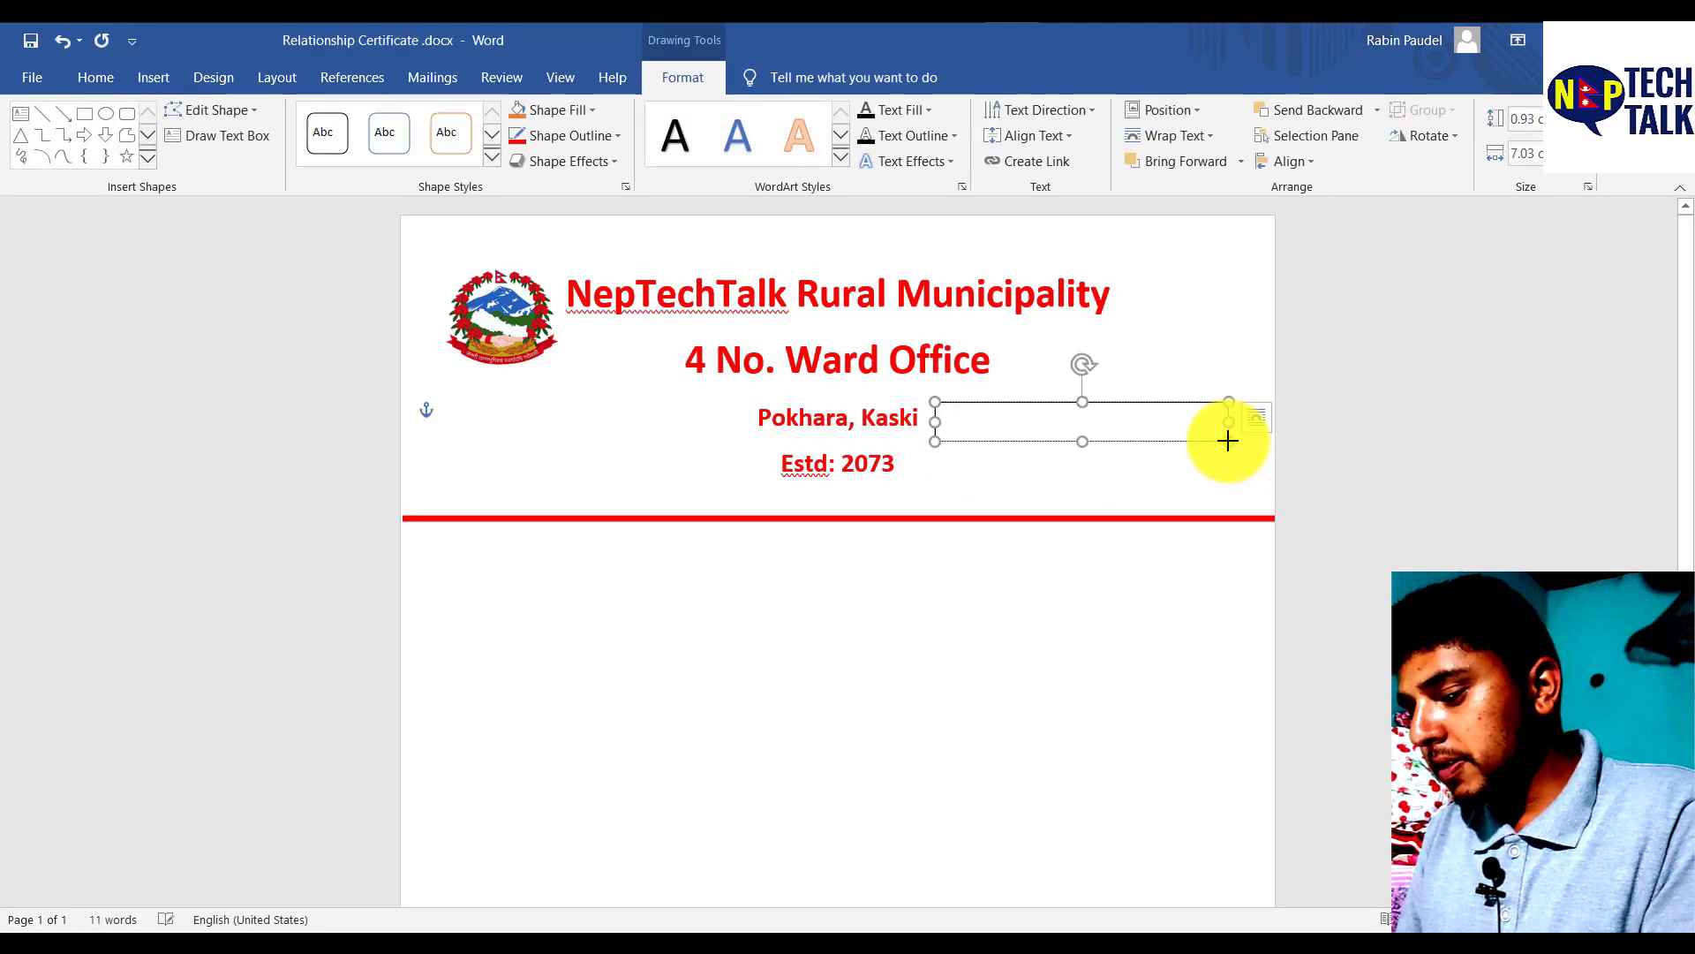
{"action": "key", "text": "ctrl+a"}
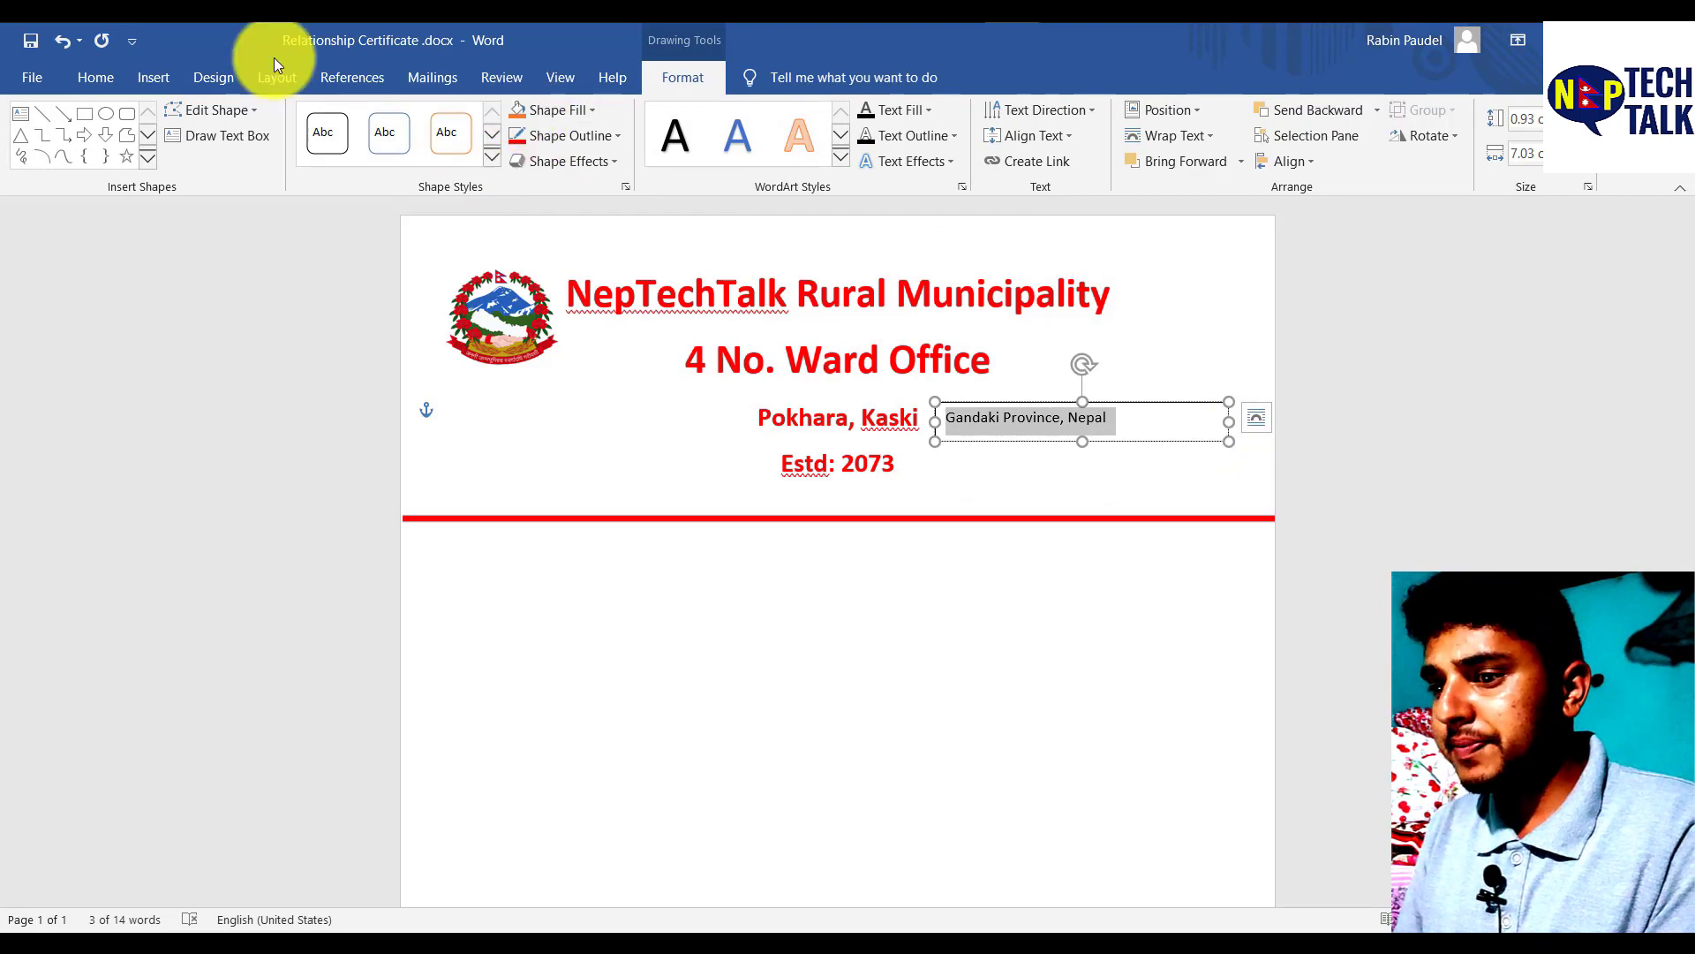
{"action": "left_click", "coordinate": [93, 74]}
{"action": "left_click", "coordinate": [447, 152]}
{"action": "left_click", "coordinate": [208, 157]}
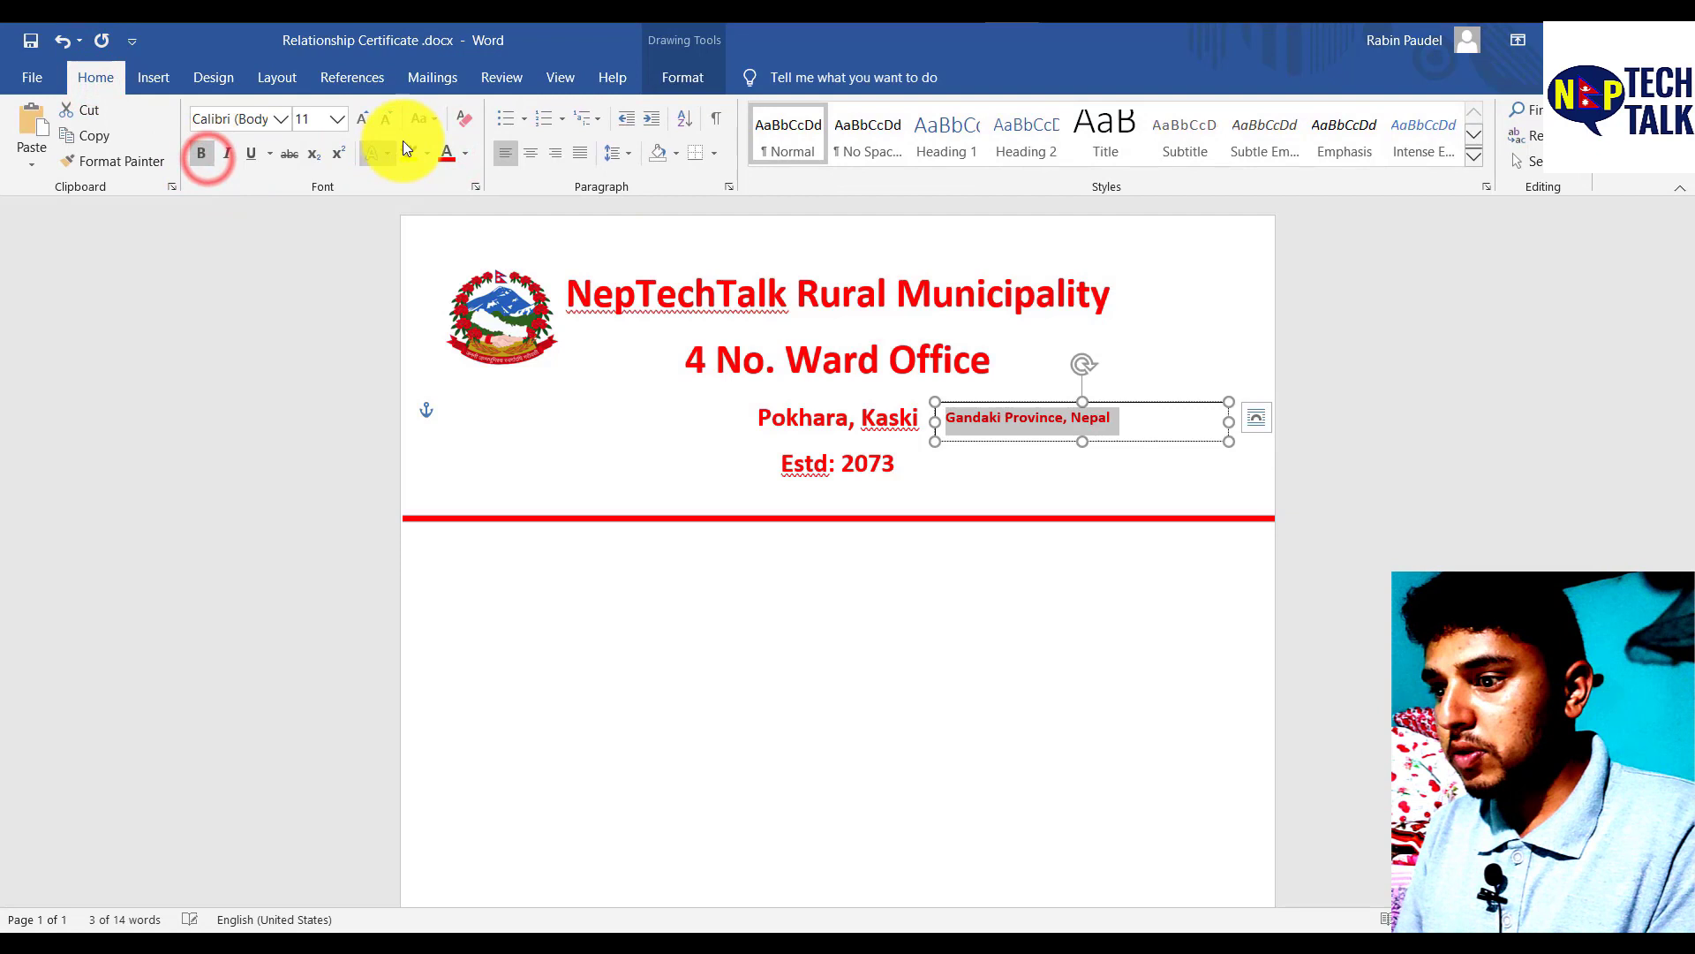
Step: Set the province text to 18 pt
{"action": "left_click", "coordinate": [865, 408]}
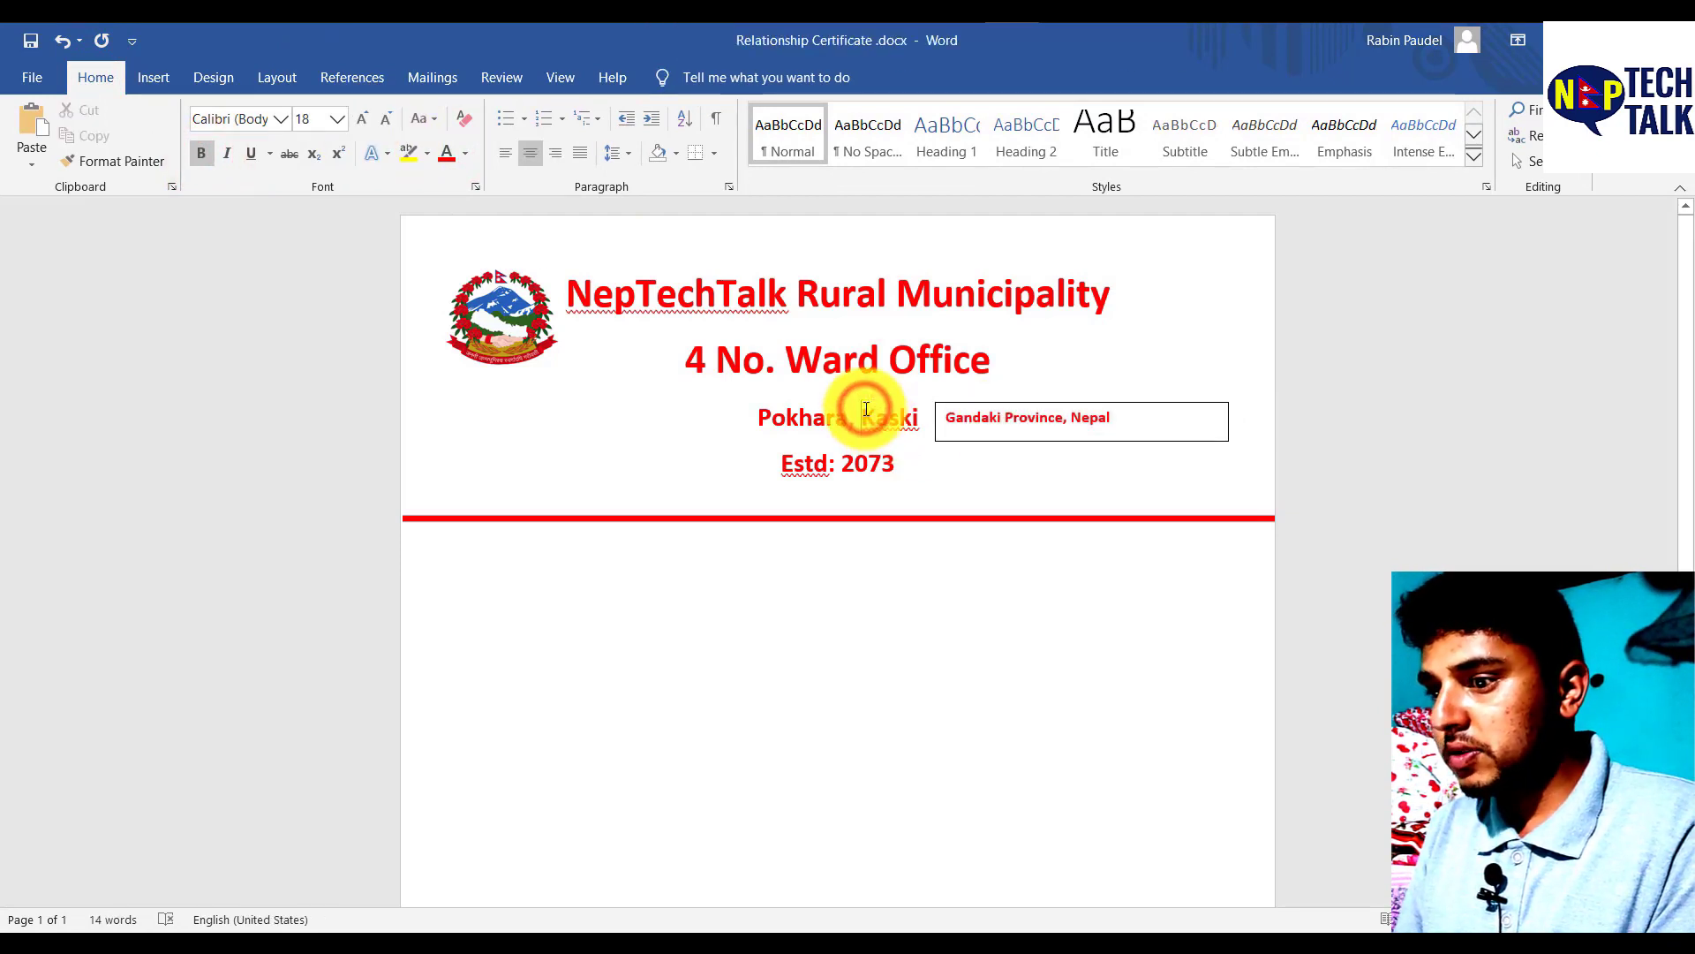
{"action": "left_click", "coordinate": [968, 422]}
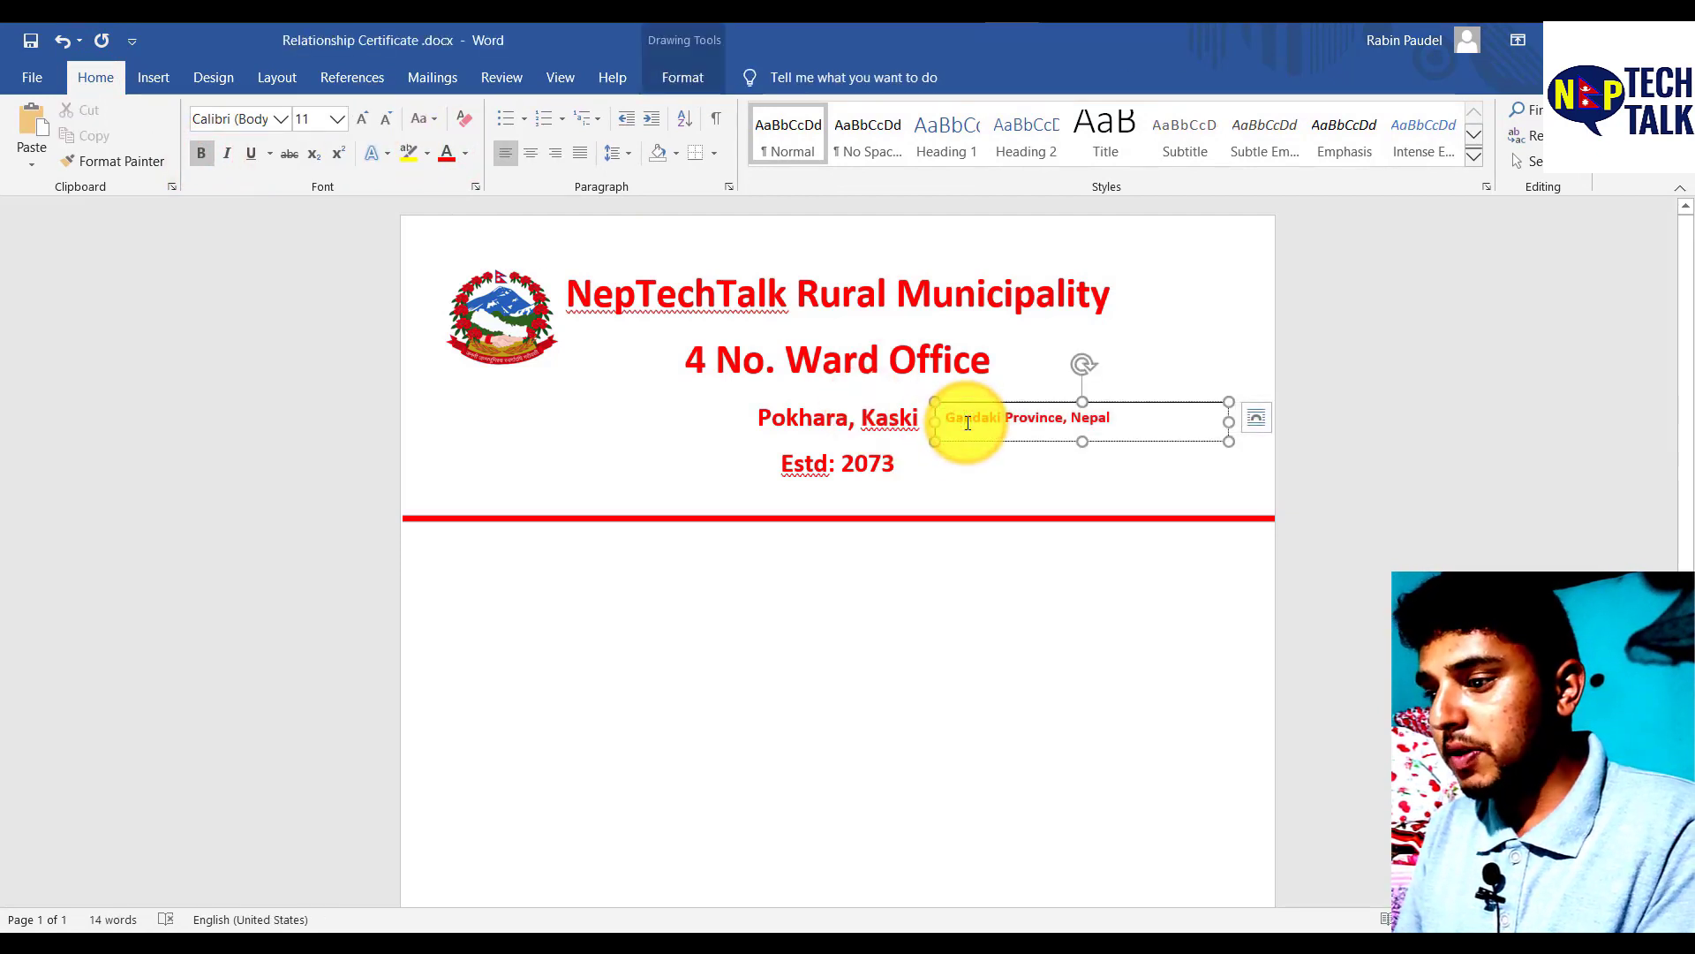
{"action": "triple_click", "coordinate": [968, 422]}
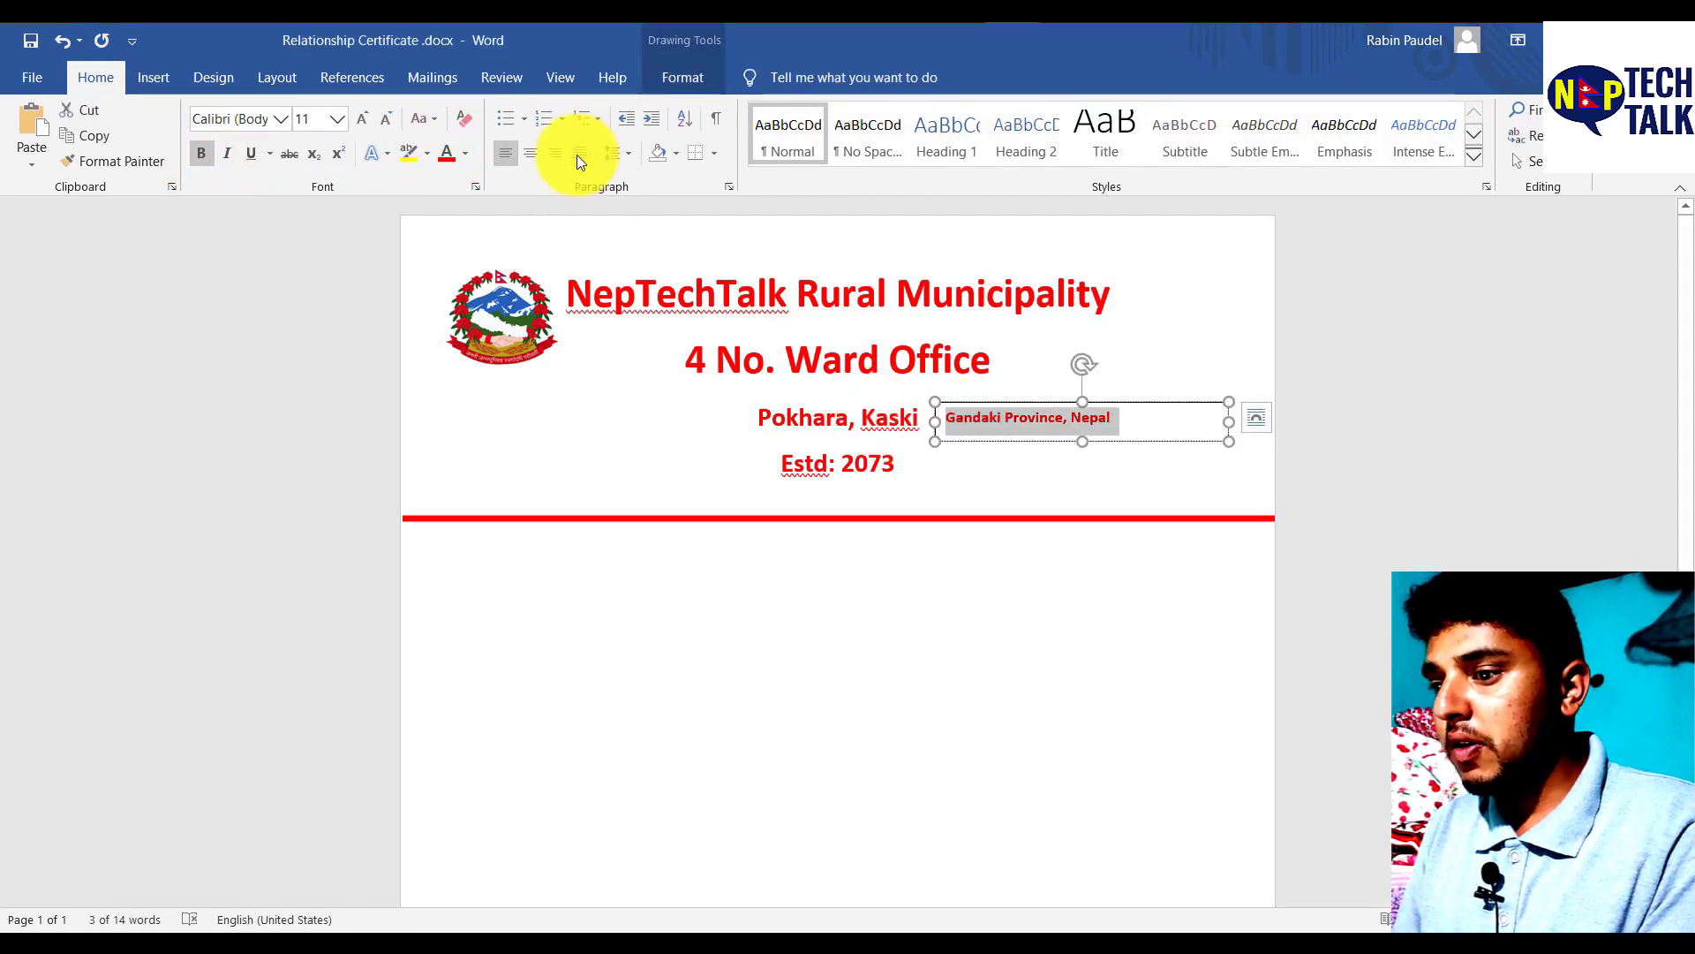
{"action": "left_click", "coordinate": [306, 120]}
{"action": "type", "text": "18"}
{"action": "key", "text": "Return"}
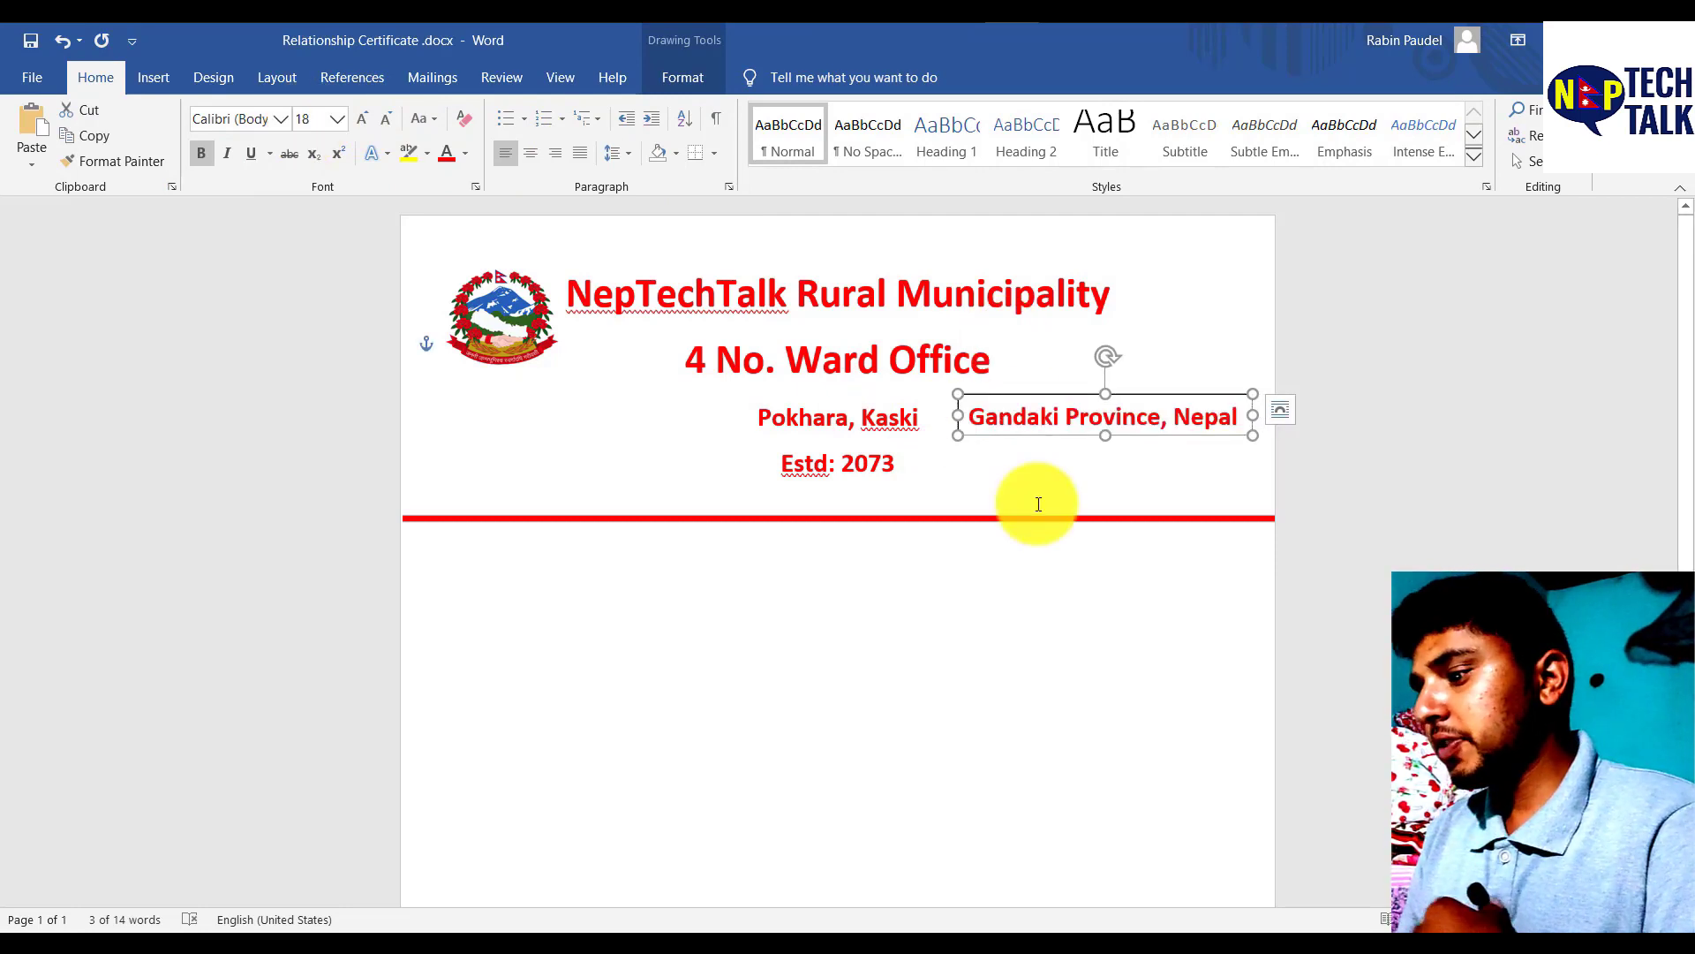
Step: Remove the outline from the province text box
{"action": "left_click", "coordinate": [1164, 353]}
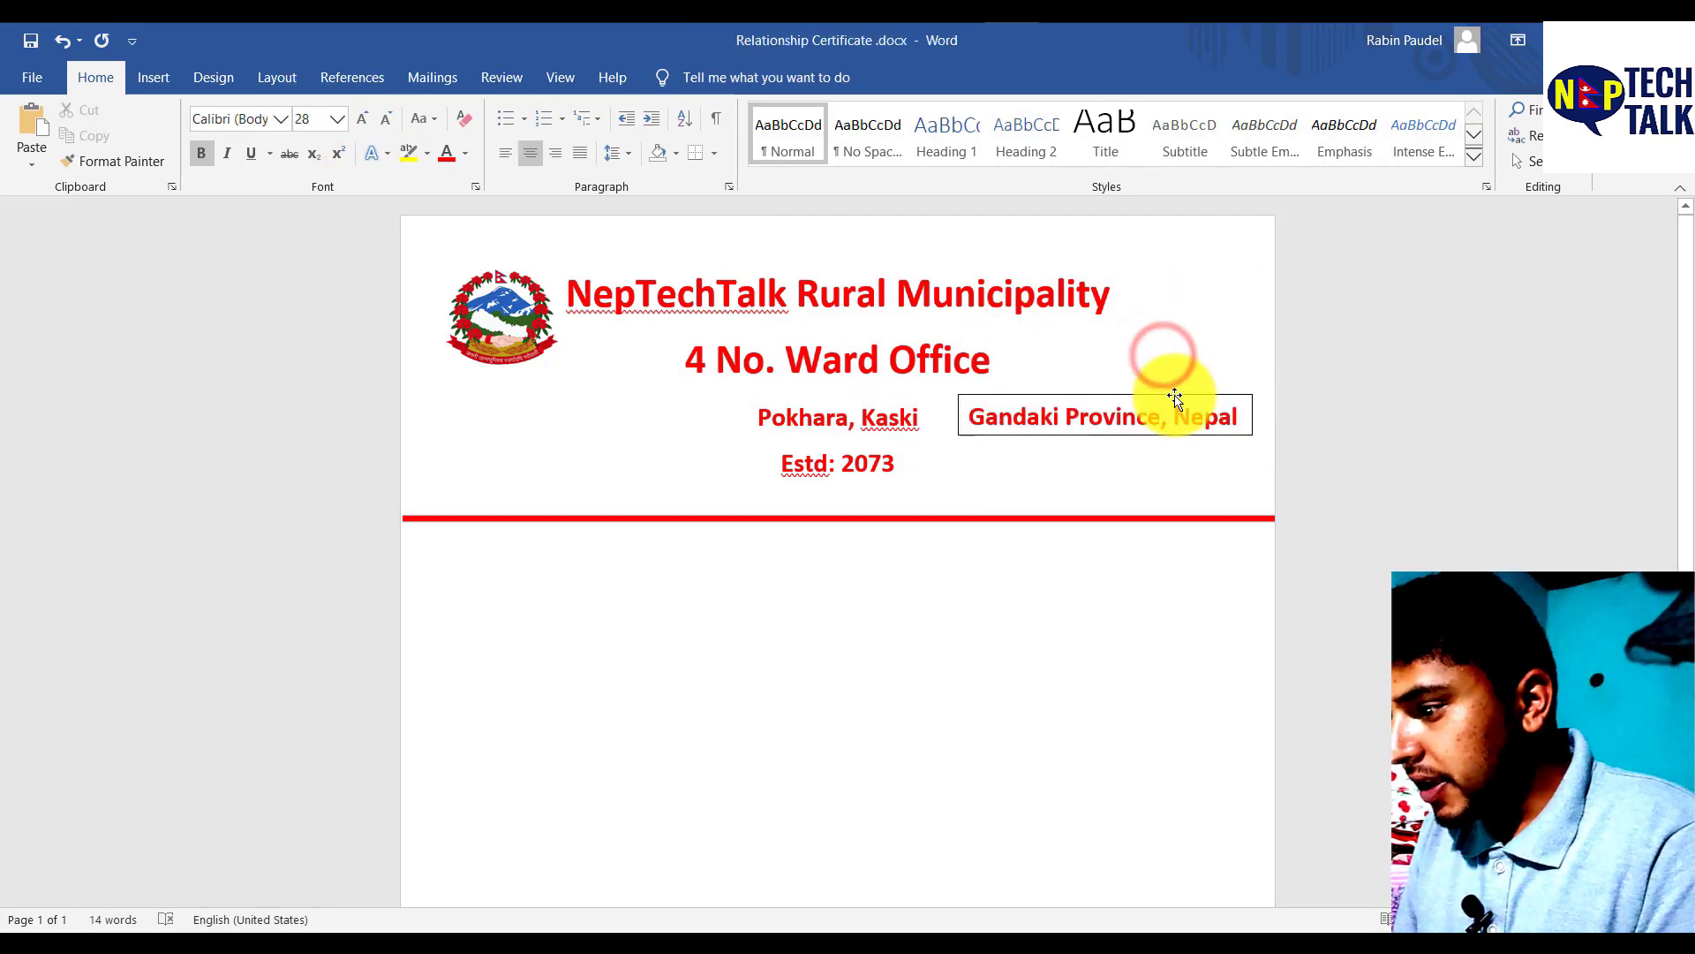
{"action": "left_click", "coordinate": [1174, 398]}
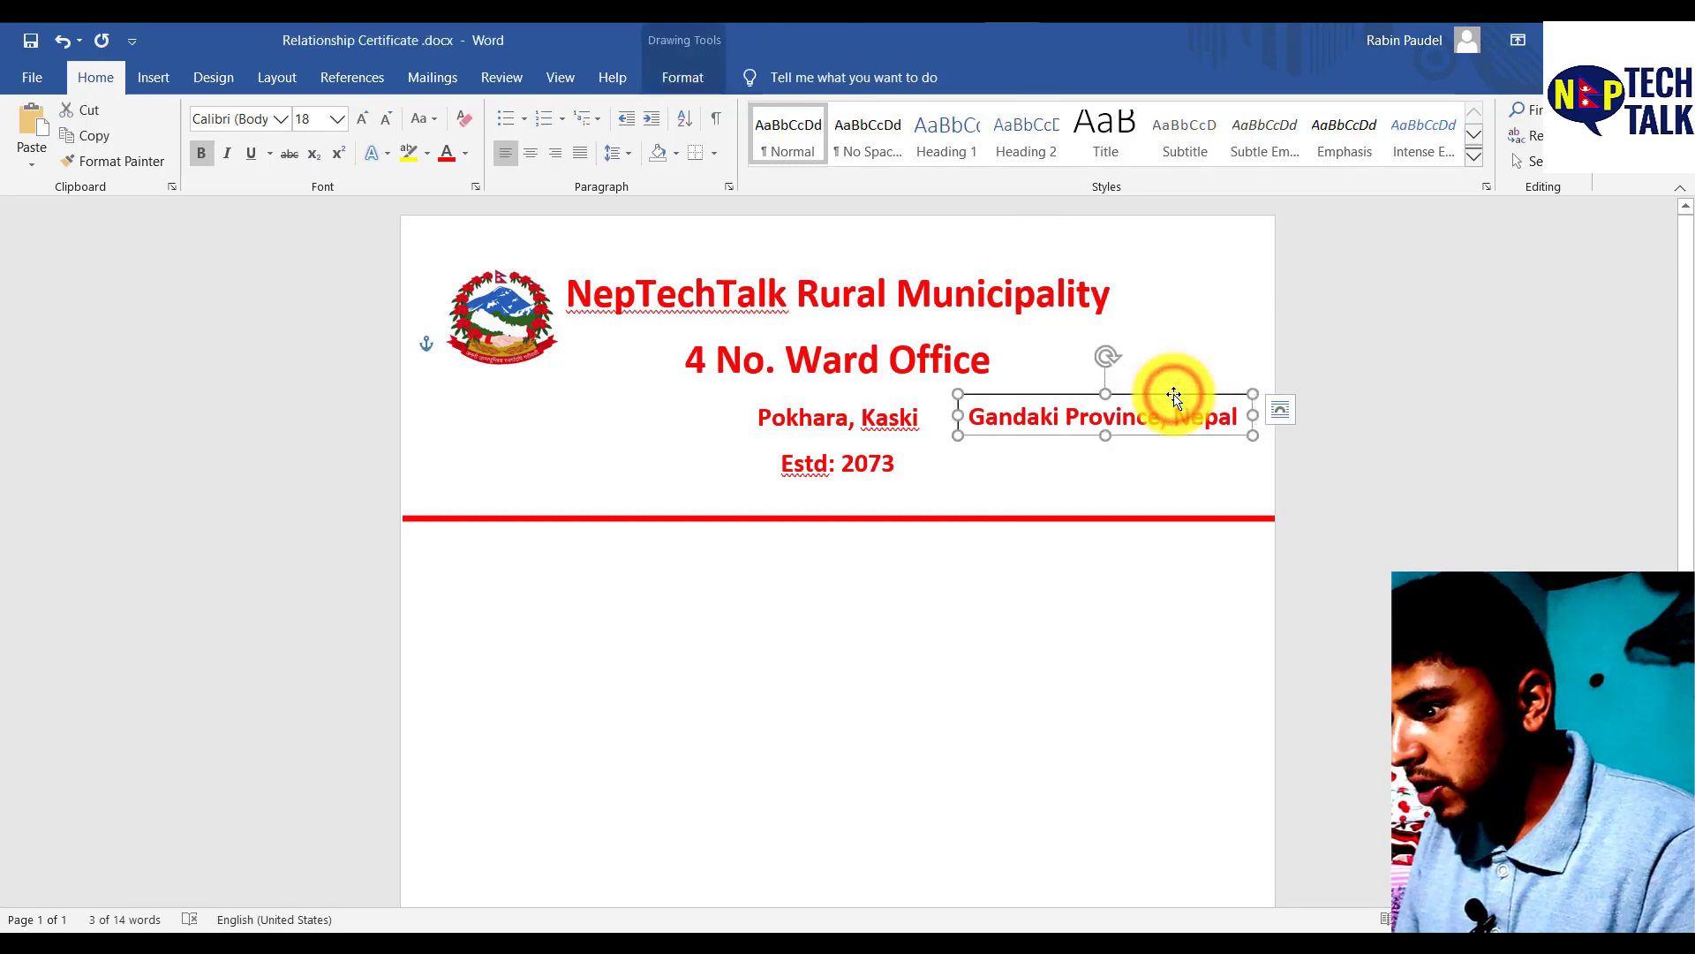
{"action": "left_click", "coordinate": [685, 72]}
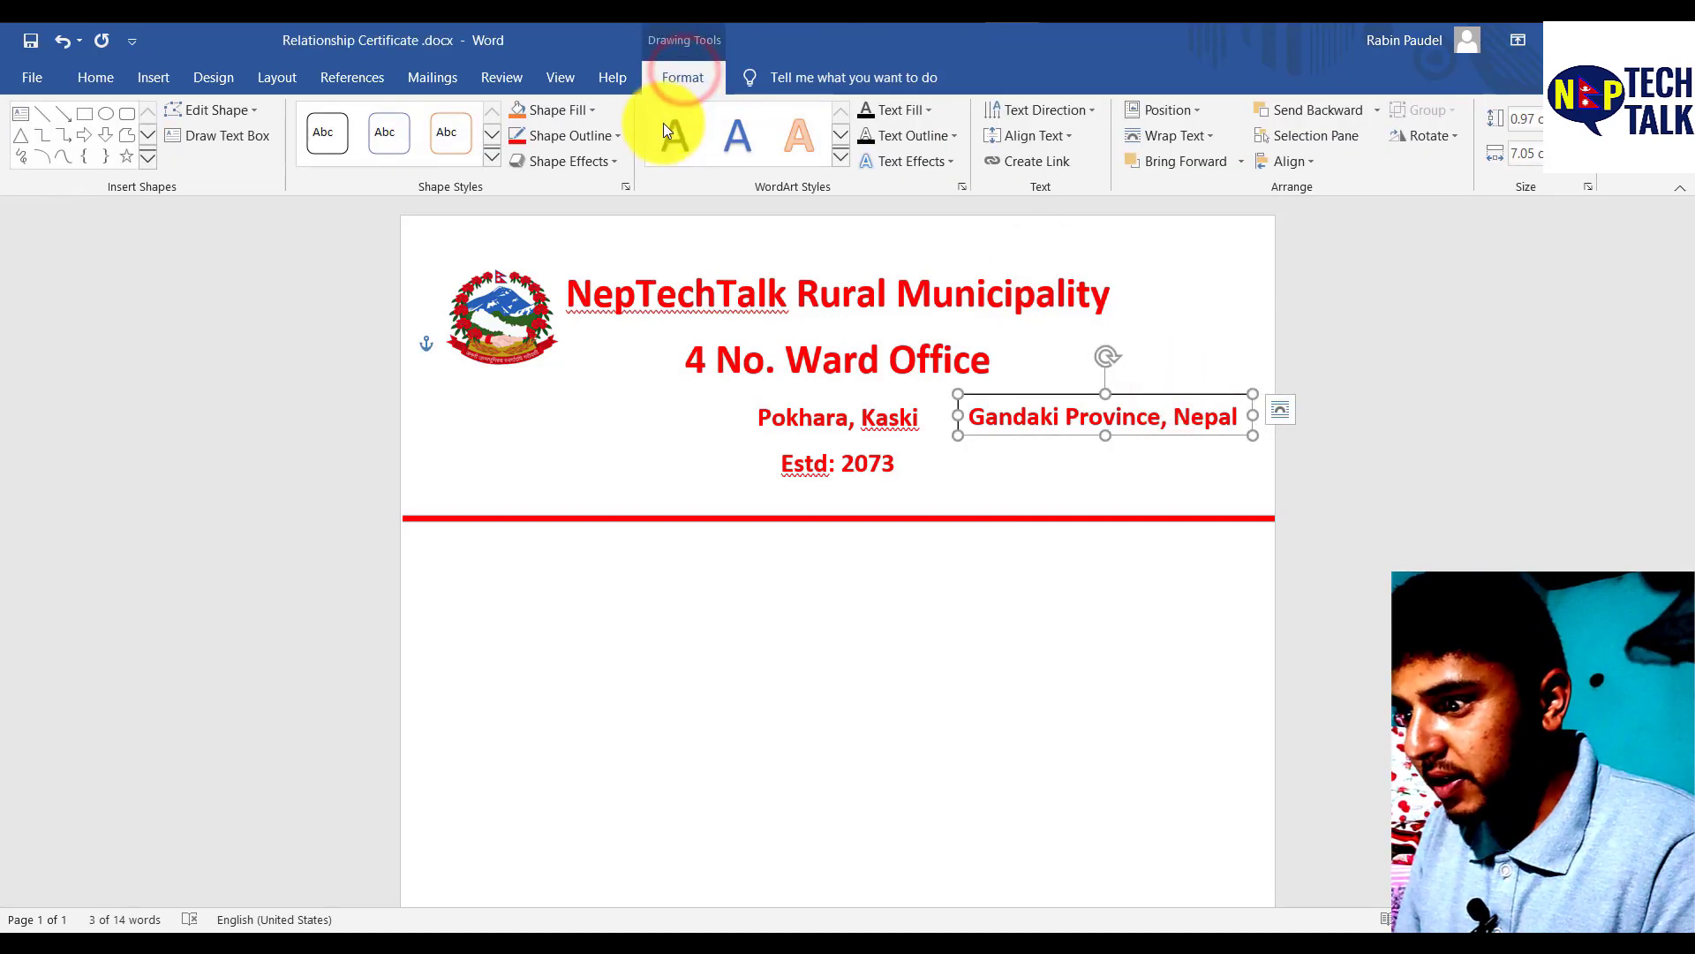
{"action": "left_click", "coordinate": [618, 135]}
{"action": "left_click", "coordinate": [588, 330]}
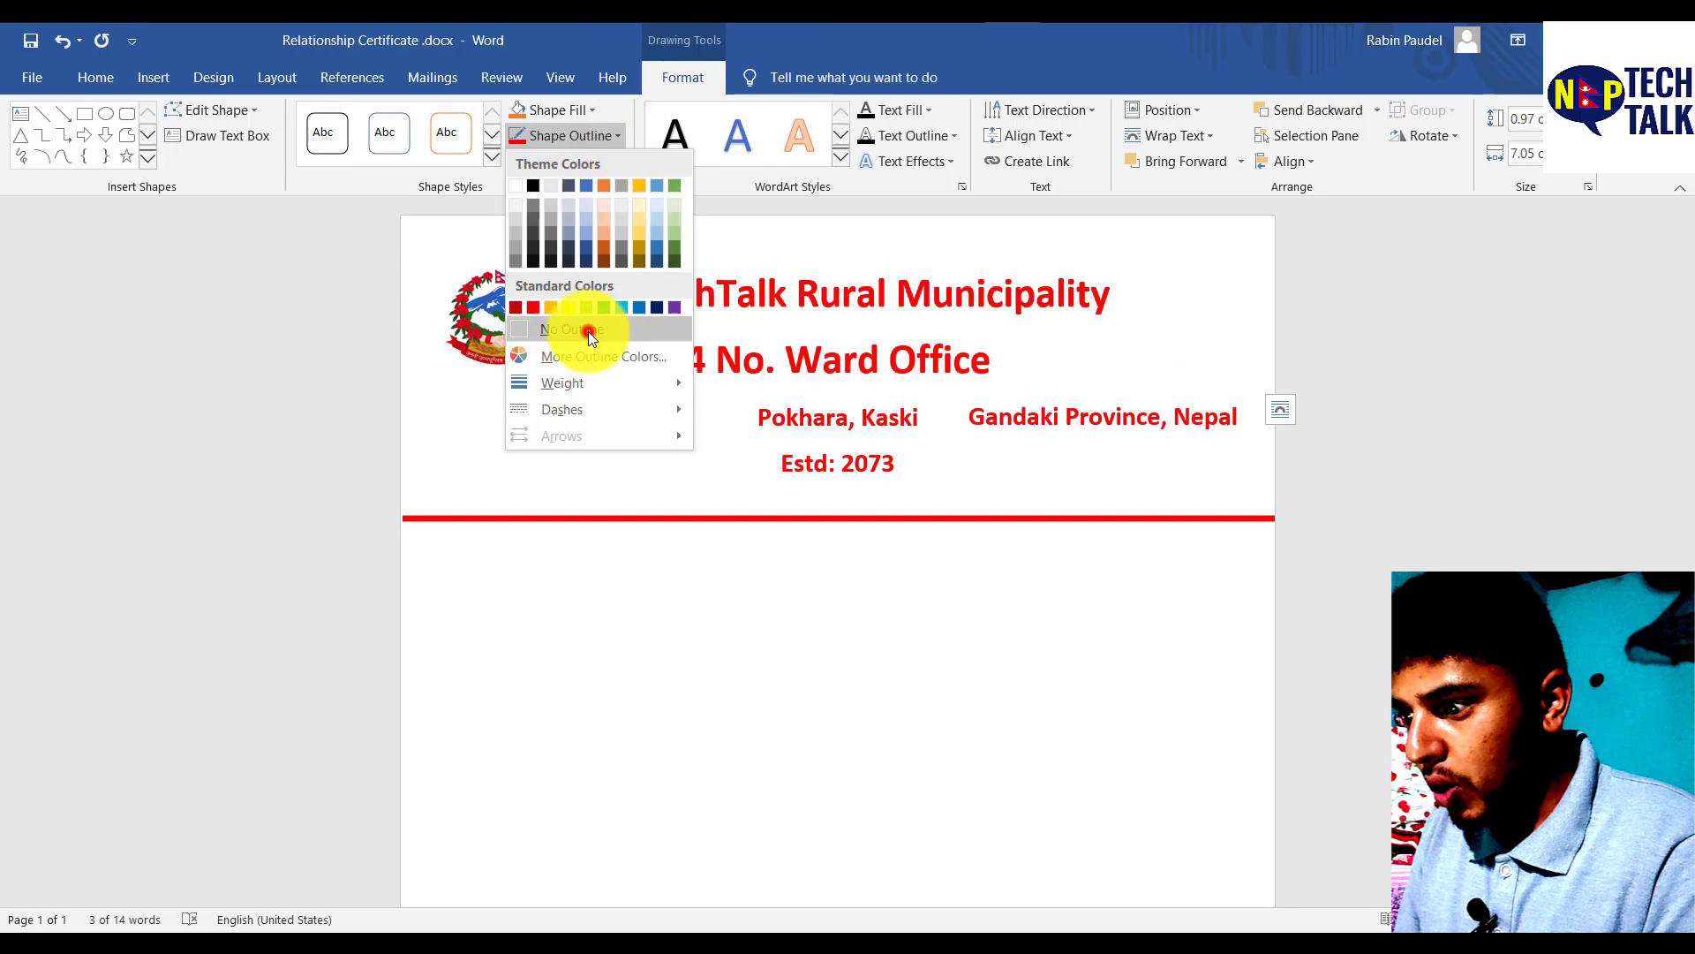
{"action": "left_click", "coordinate": [1093, 450]}
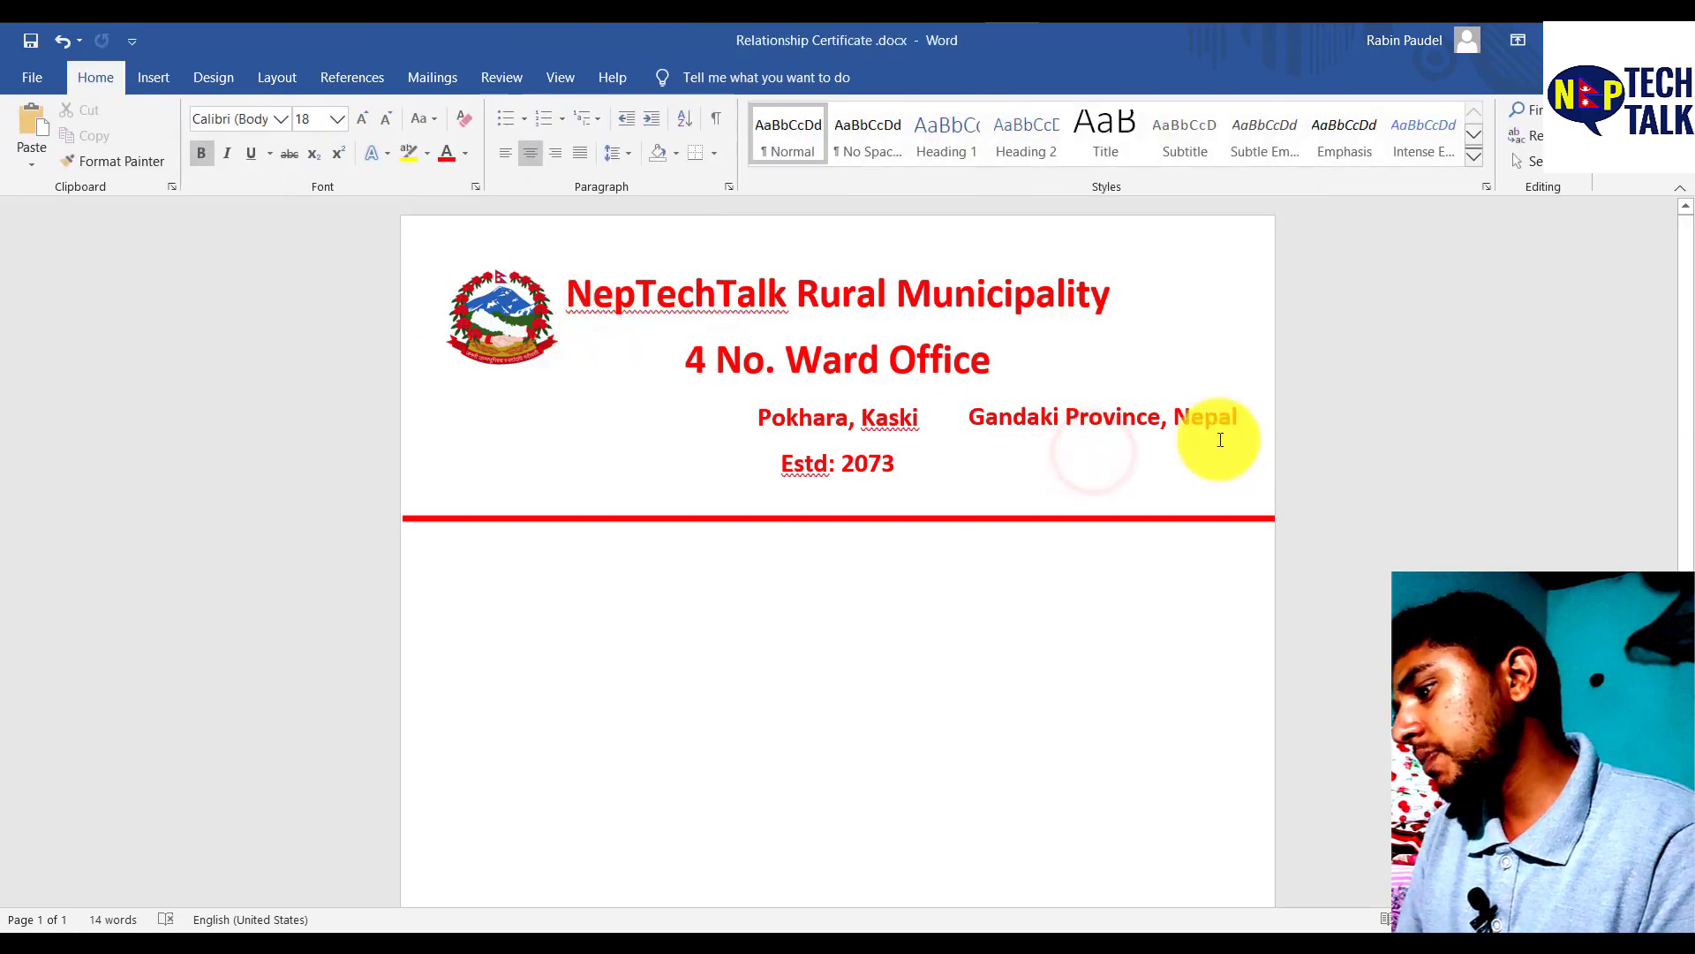
{"action": "left_click", "coordinate": [1124, 432]}
Step: Add a 'Date: 14th May, 2020' box below the province with superscript 'th'
{"action": "key", "text": "ctrl+z"}
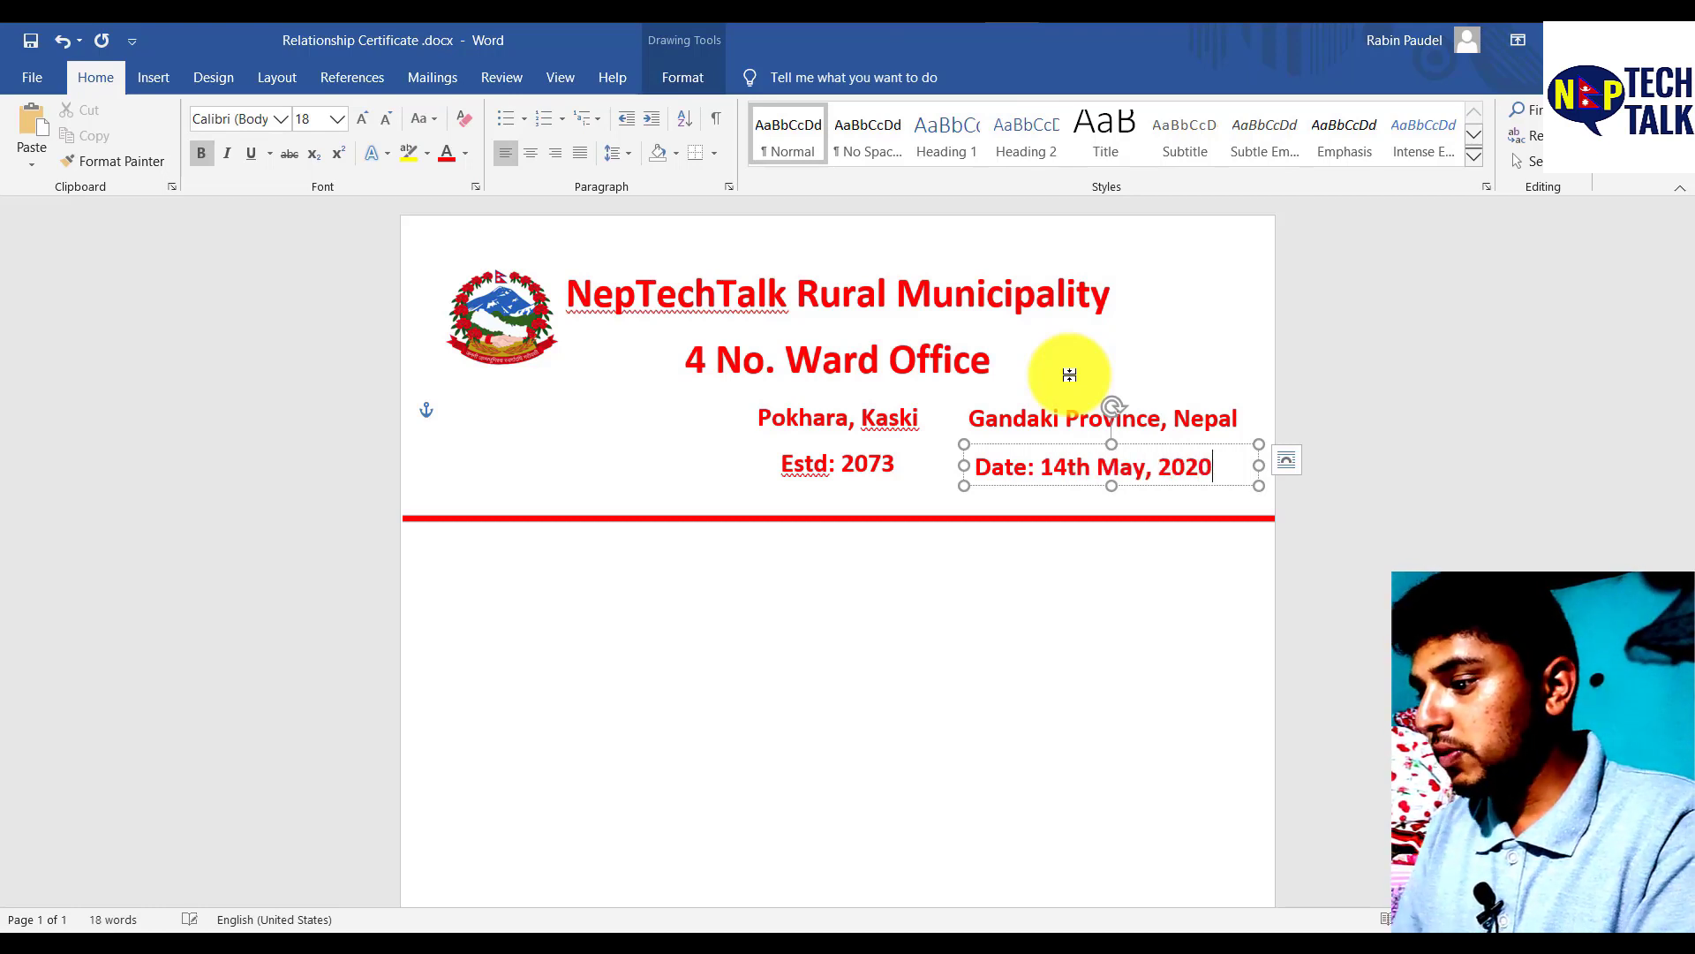
{"action": "left_click_drag", "start_coordinate": [1082, 466], "coordinate": [1093, 467]}
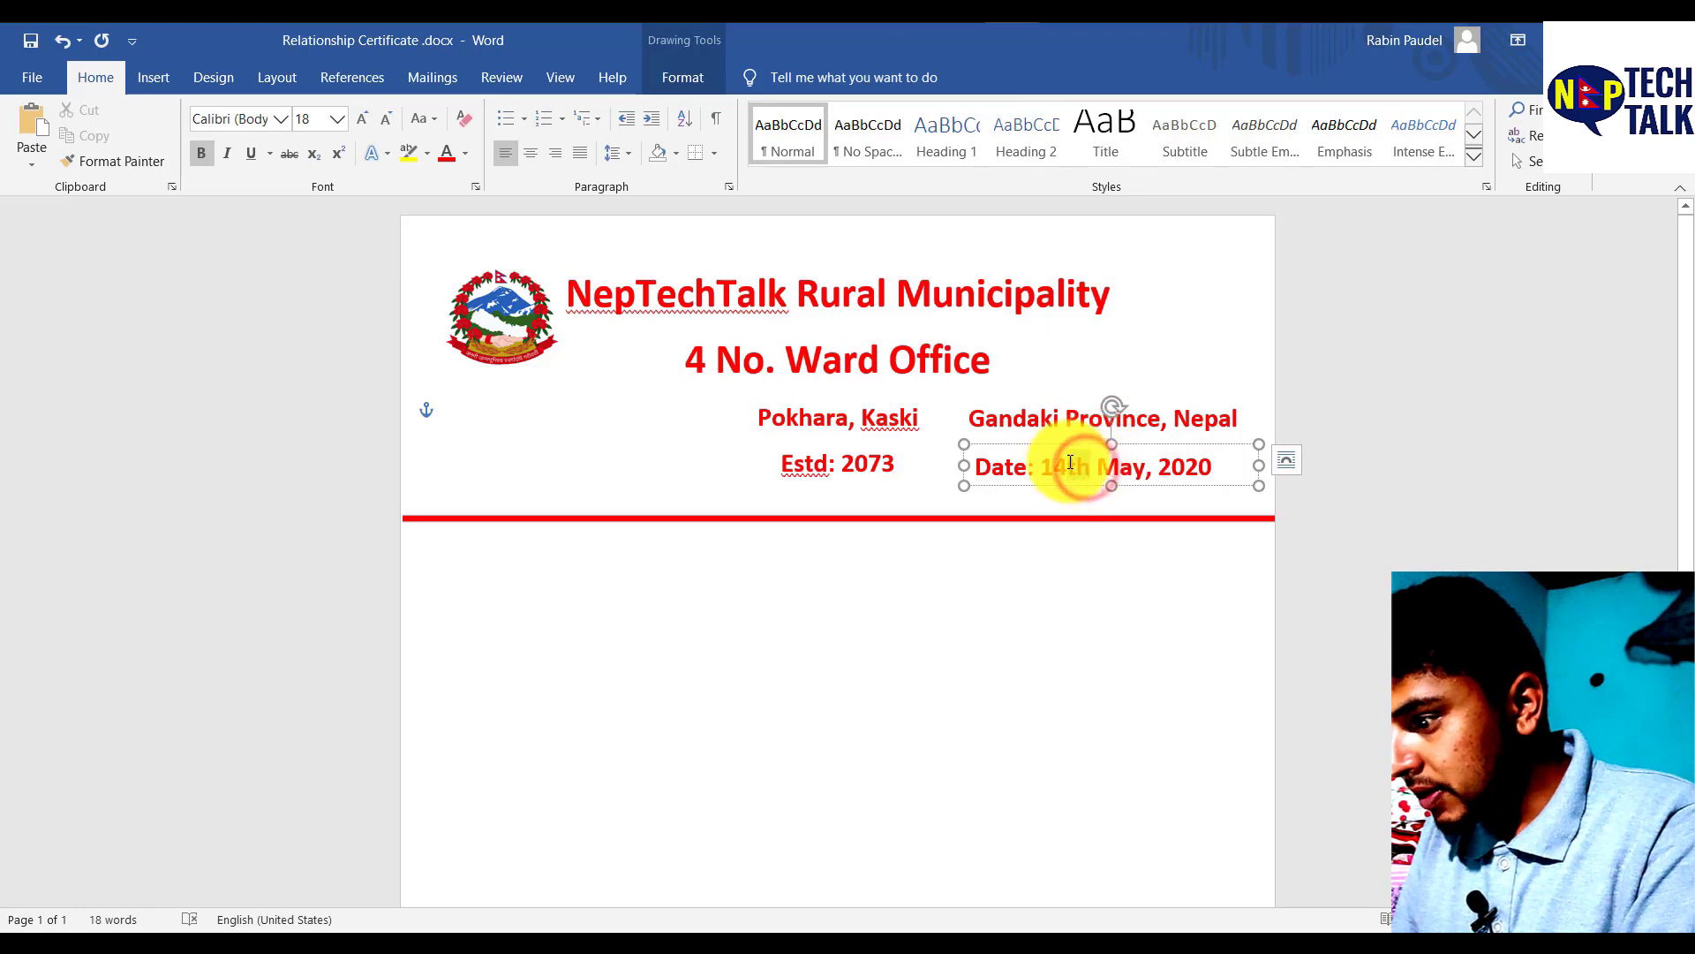
{"action": "left_click", "coordinate": [338, 154]}
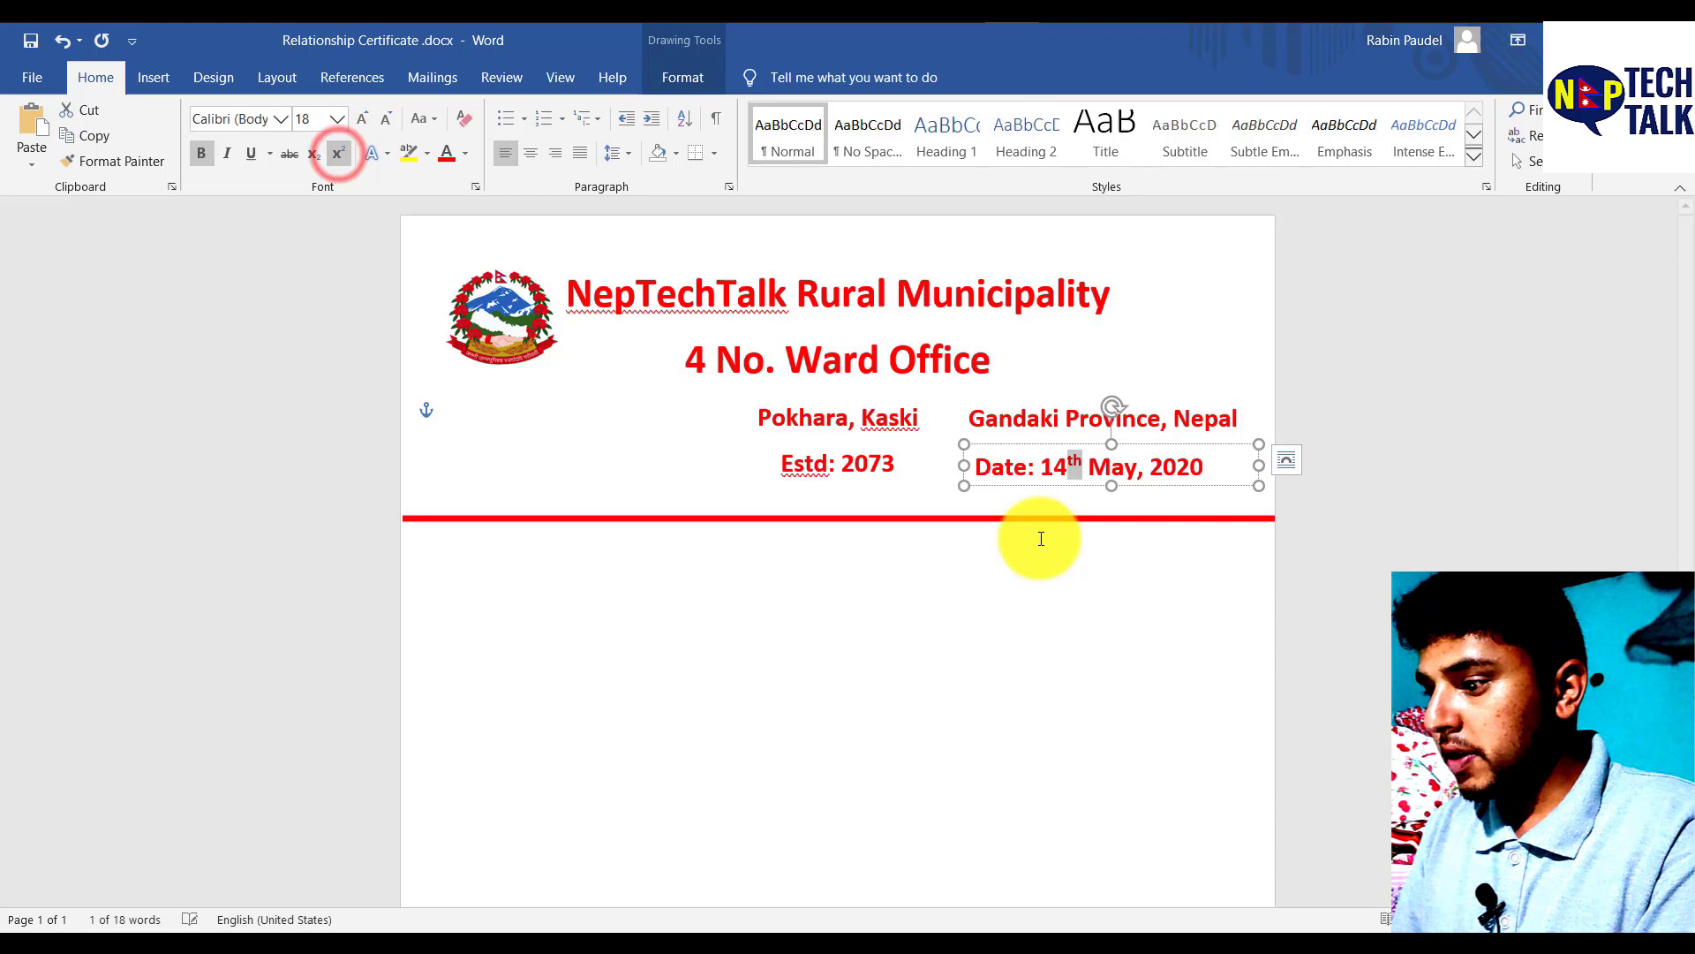
{"action": "left_click", "coordinate": [1116, 568]}
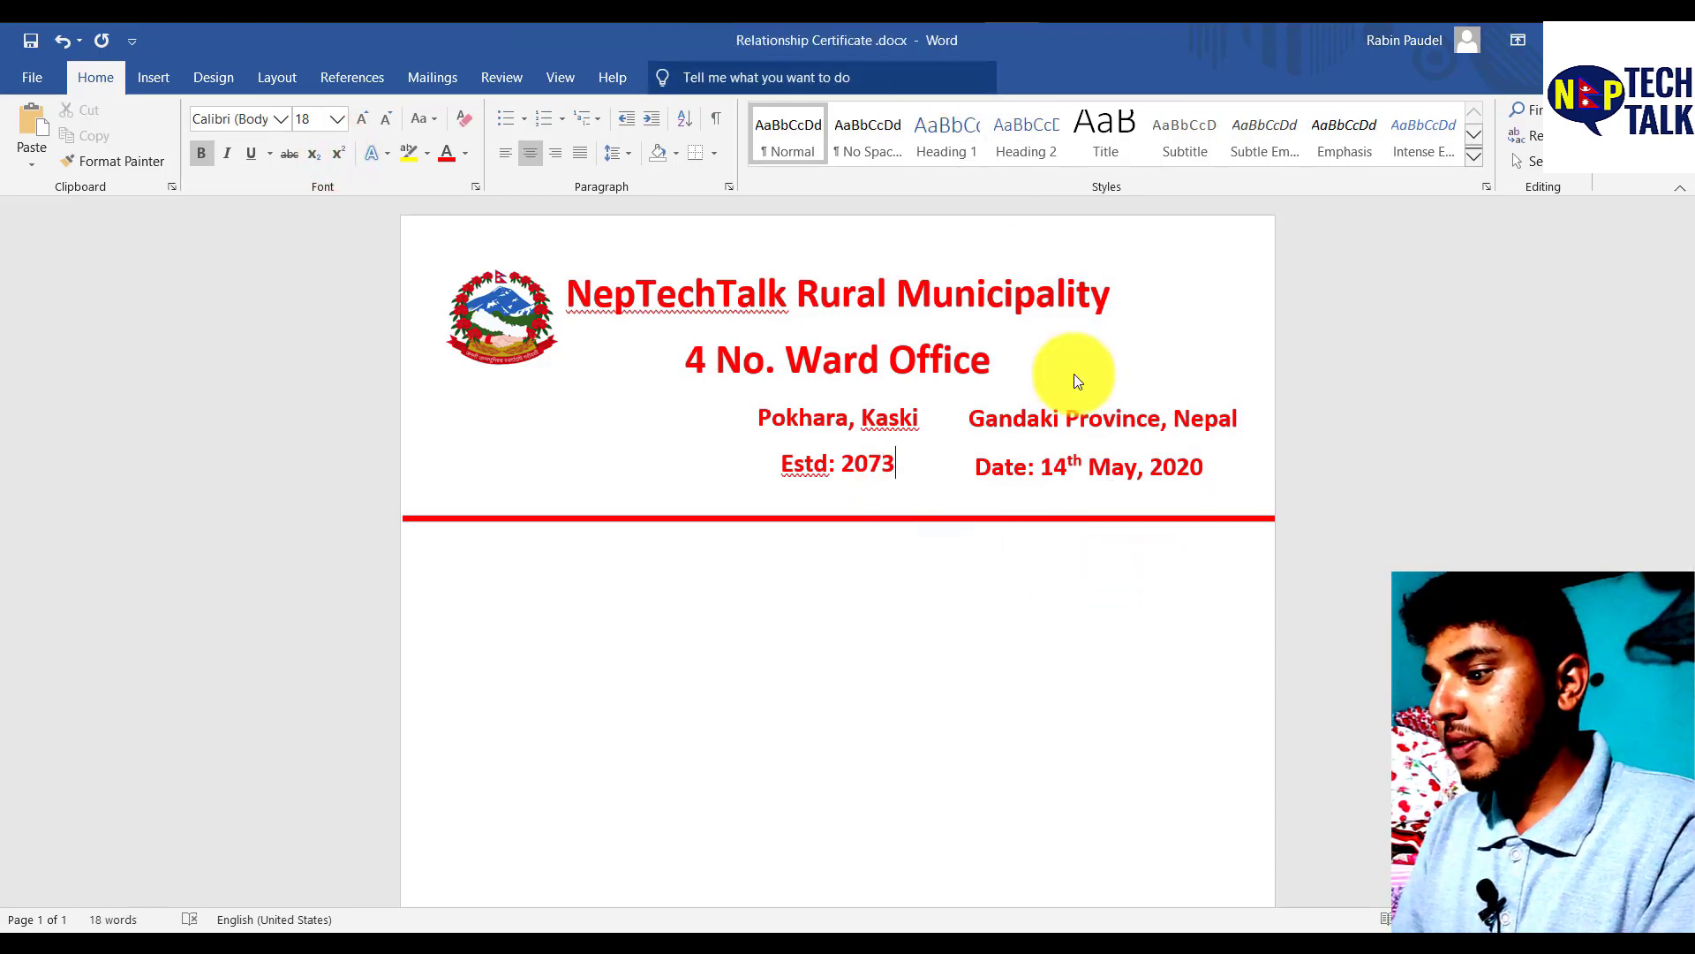
Step: Duplicate the date box and place the copy left of Pokhara, Kaski
{"action": "left_click", "coordinate": [1060, 447]}
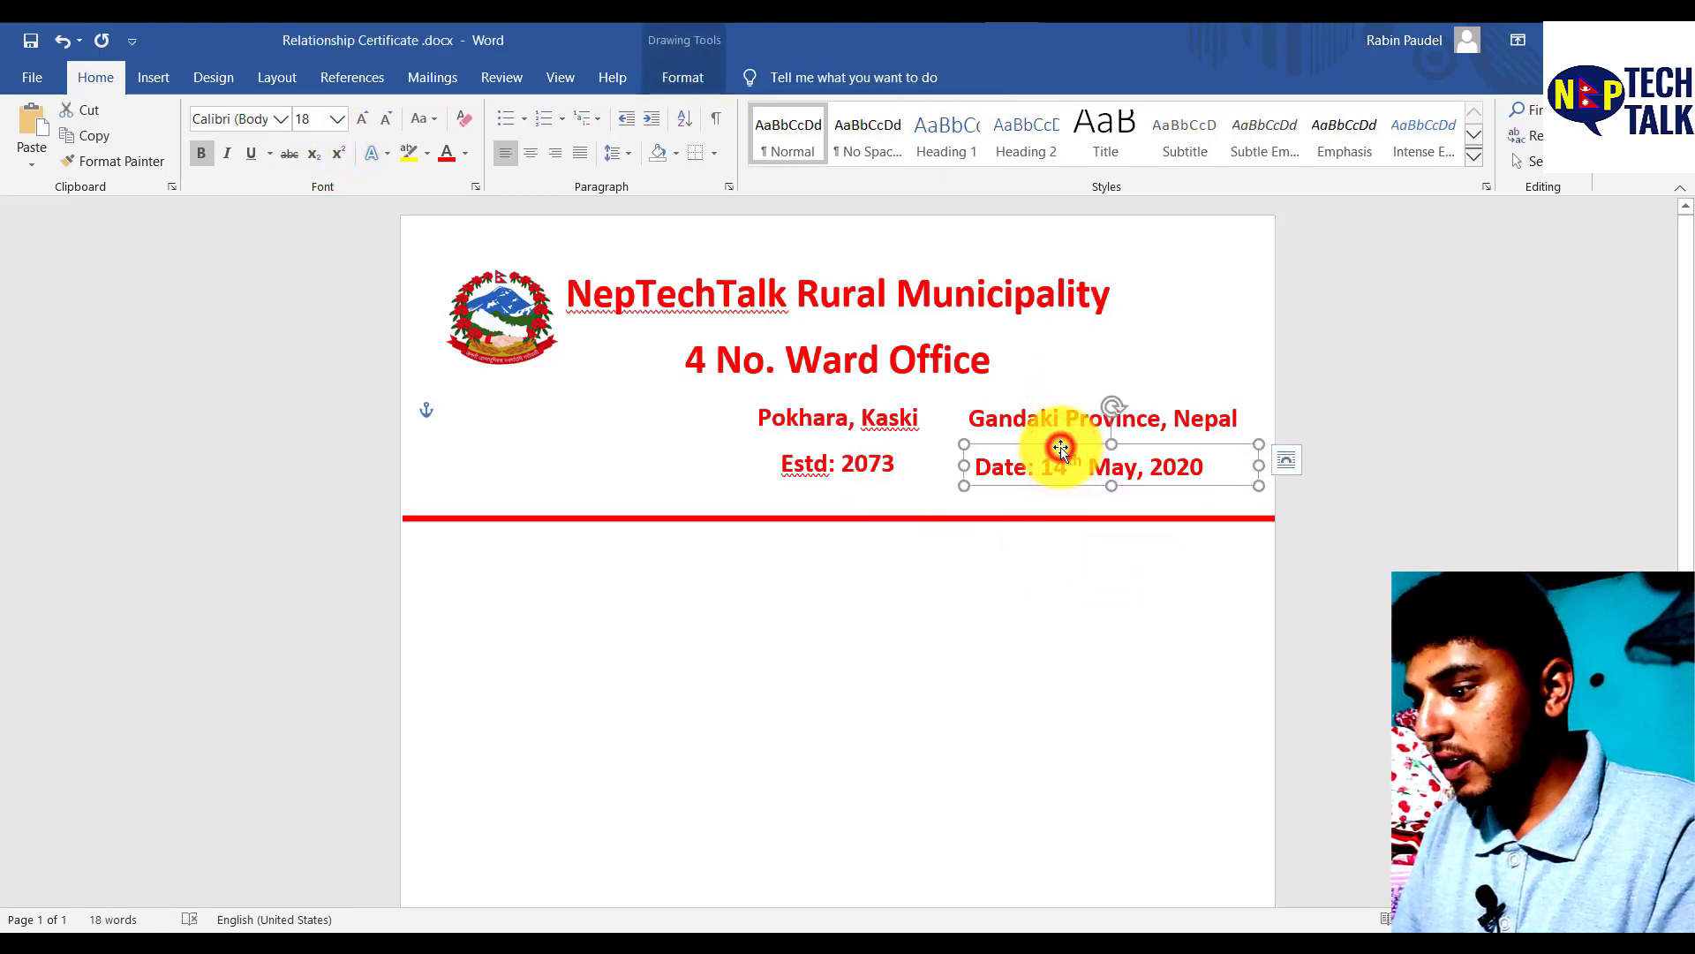
{"action": "key", "text": "ctrl+c"}
{"action": "key", "text": "ctrl+v"}
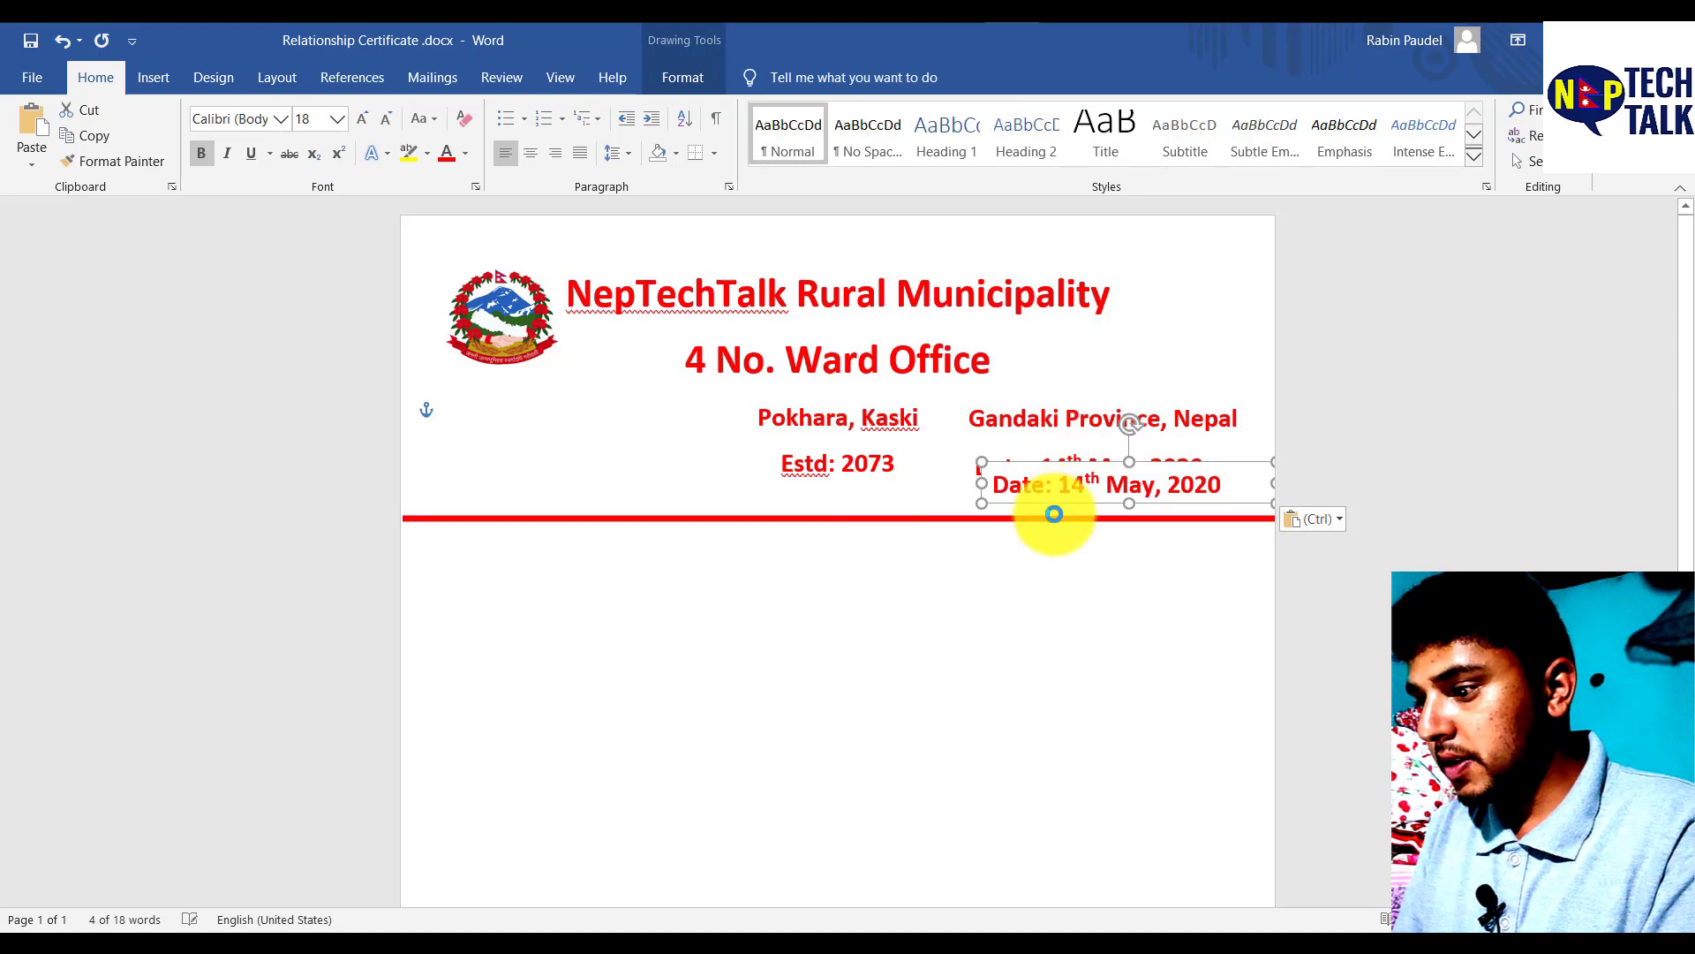
{"action": "left_click_drag", "start_coordinate": [1056, 503], "coordinate": [503, 437]}
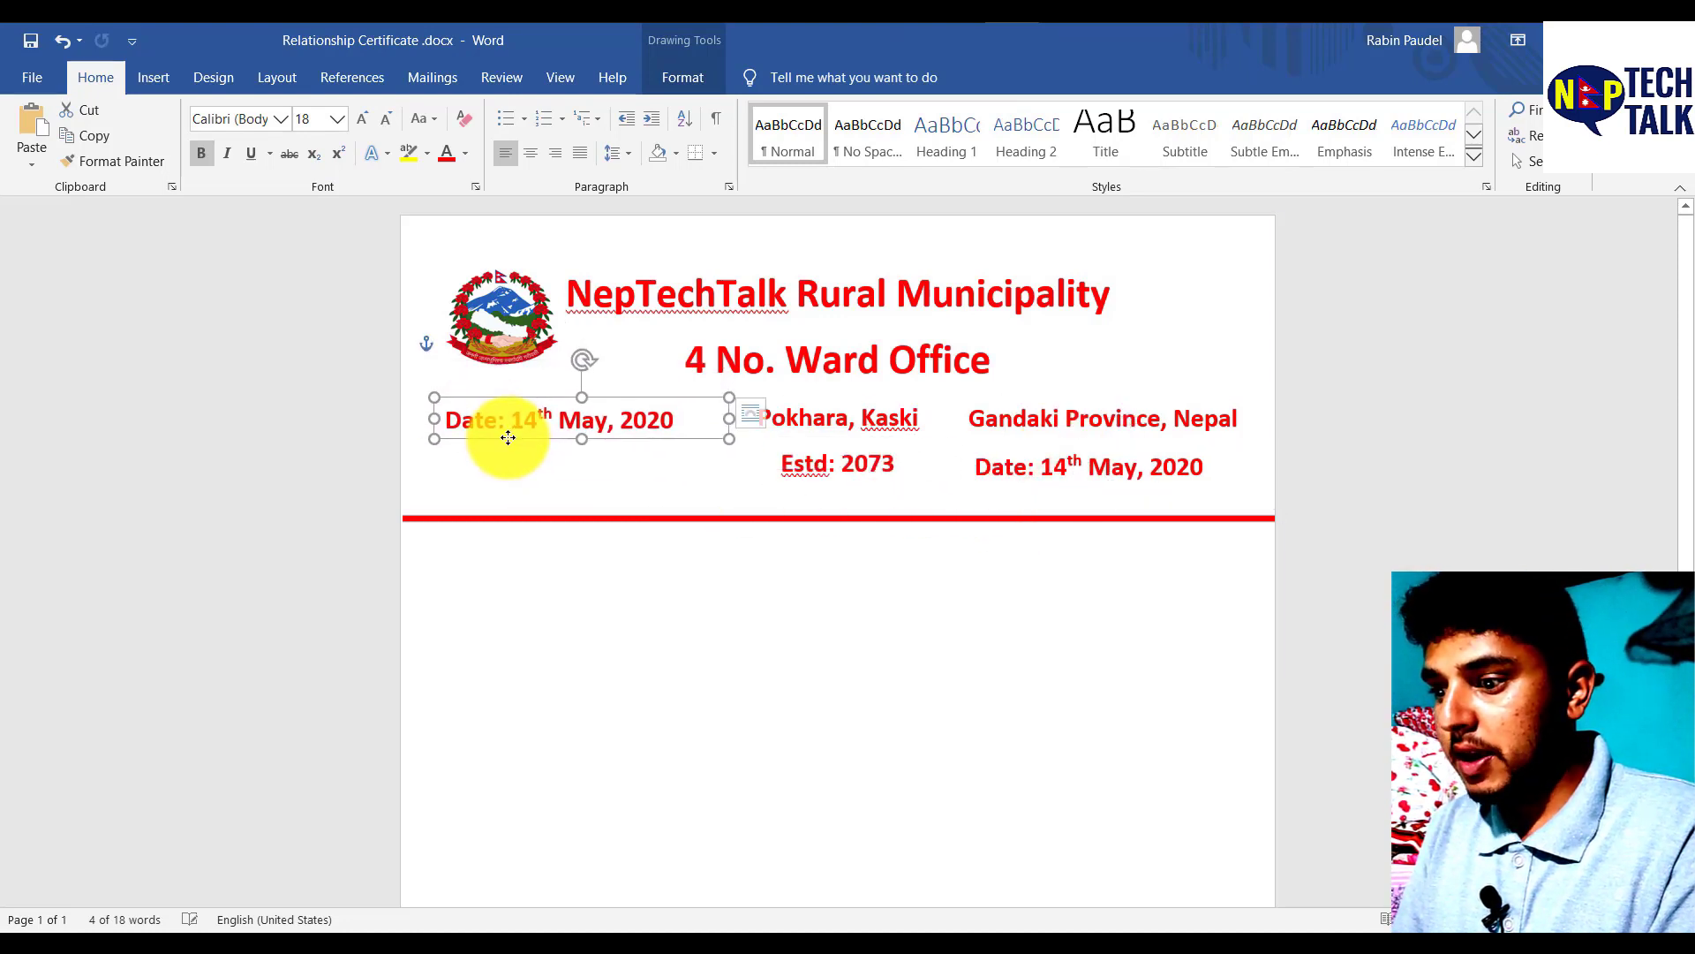
{"action": "left_click", "coordinate": [501, 421]}
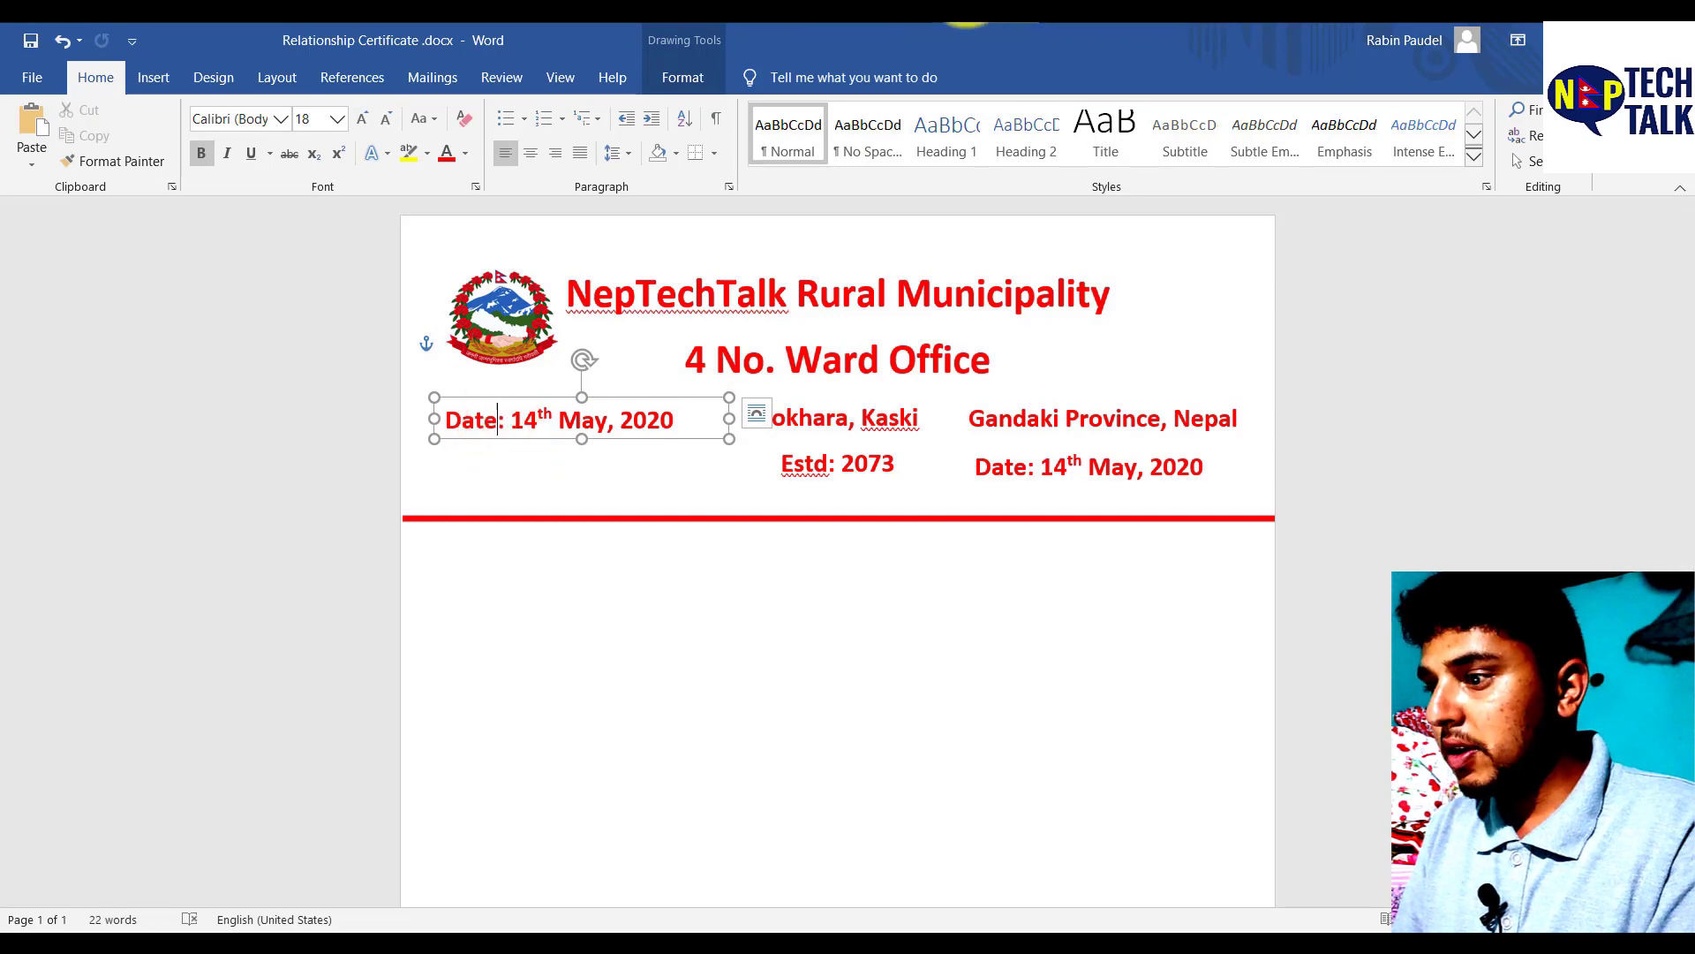
Step: Select the Letter No and Ref. No lines in Notepad
{"action": "key", "text": "alt+Tab"}
{"action": "left_click", "coordinate": [443, 631]}
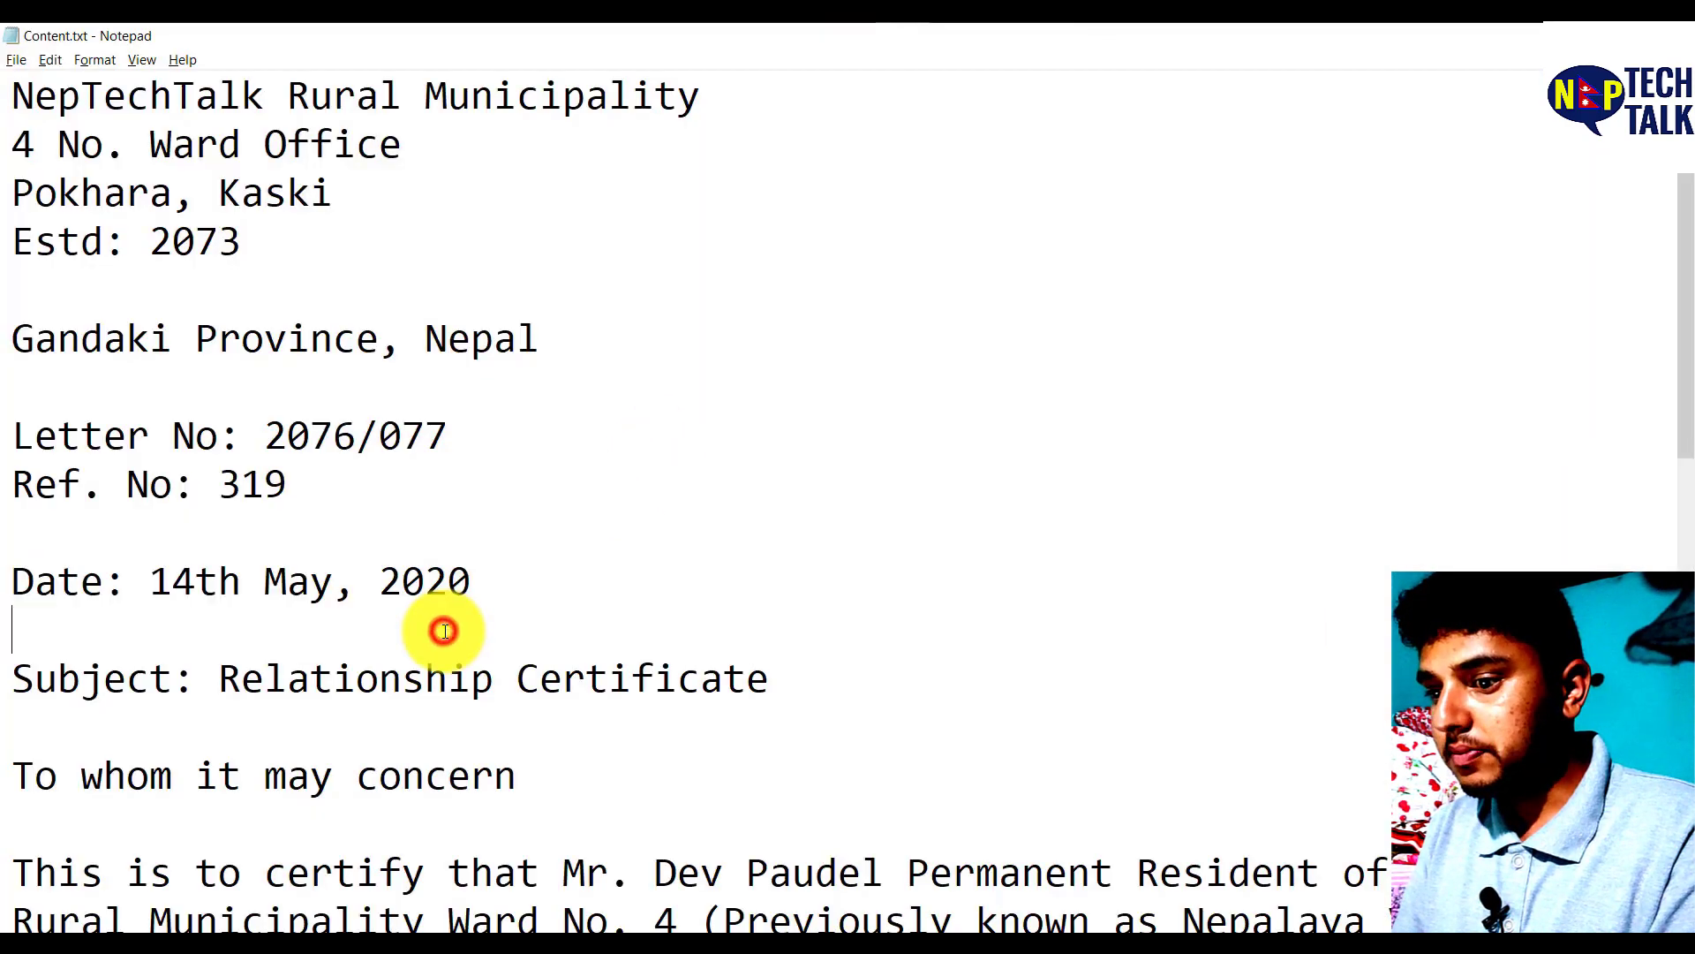
{"action": "left_click_drag", "start_coordinate": [305, 486], "coordinate": [12, 428]}
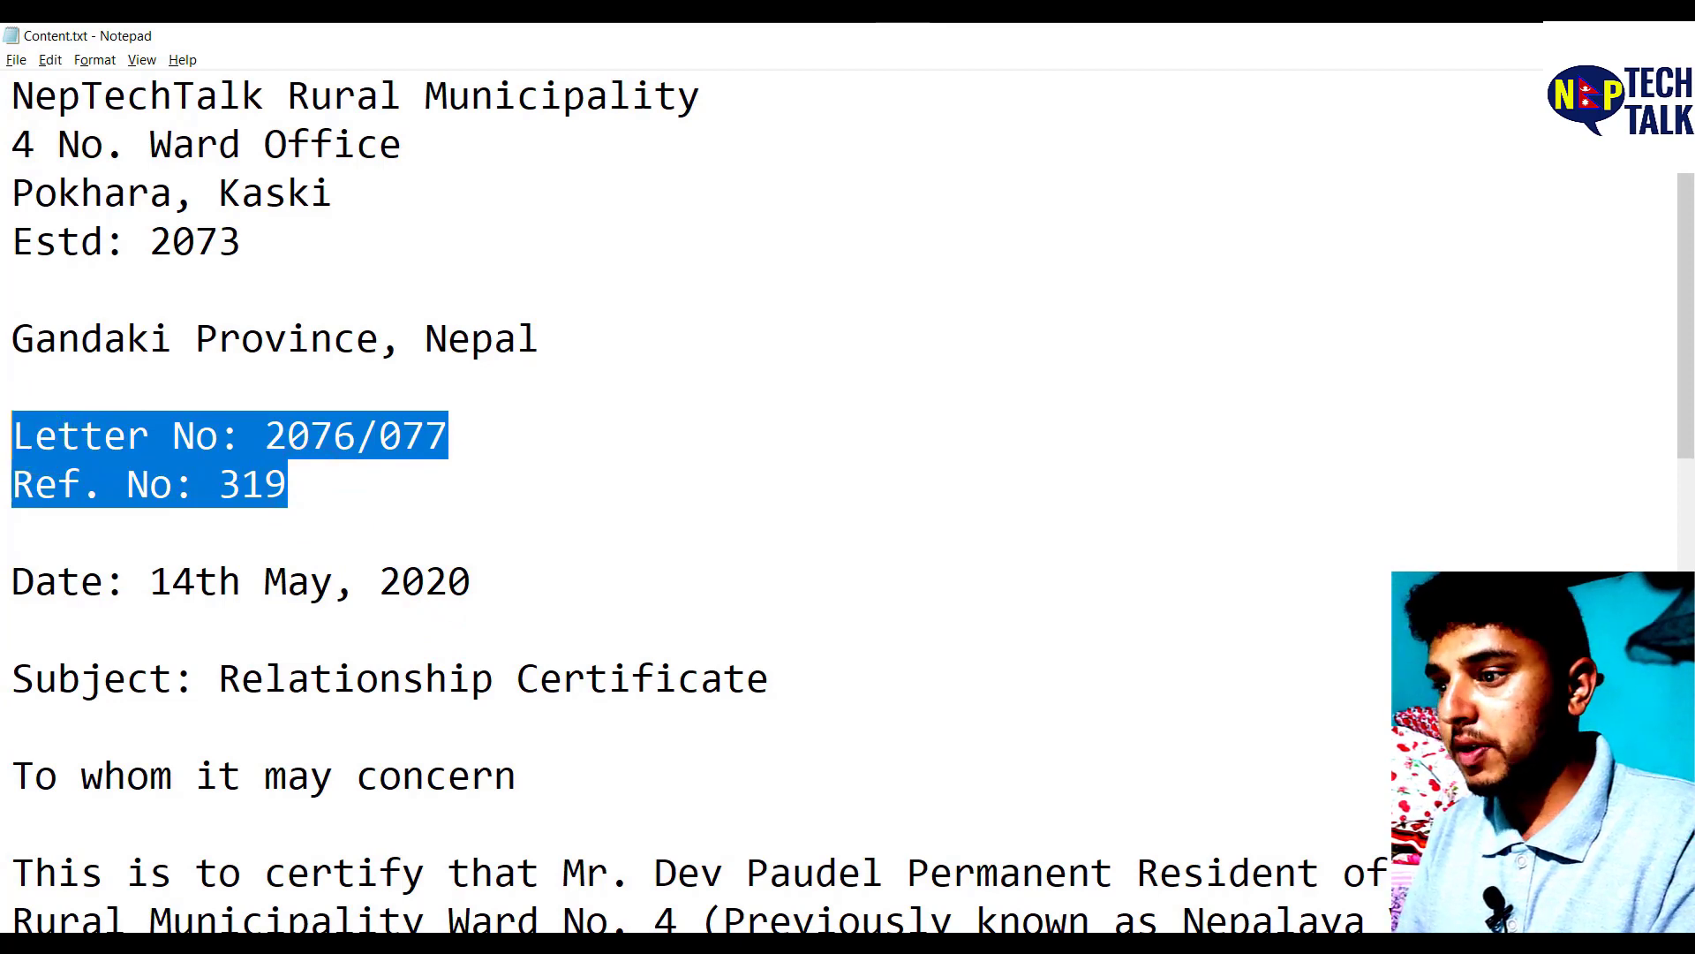
Step: Fill the left box with Letter No: 2076/077 and Ref. No: 319, resized and nudged into line
{"action": "key", "text": "alt+Tab"}
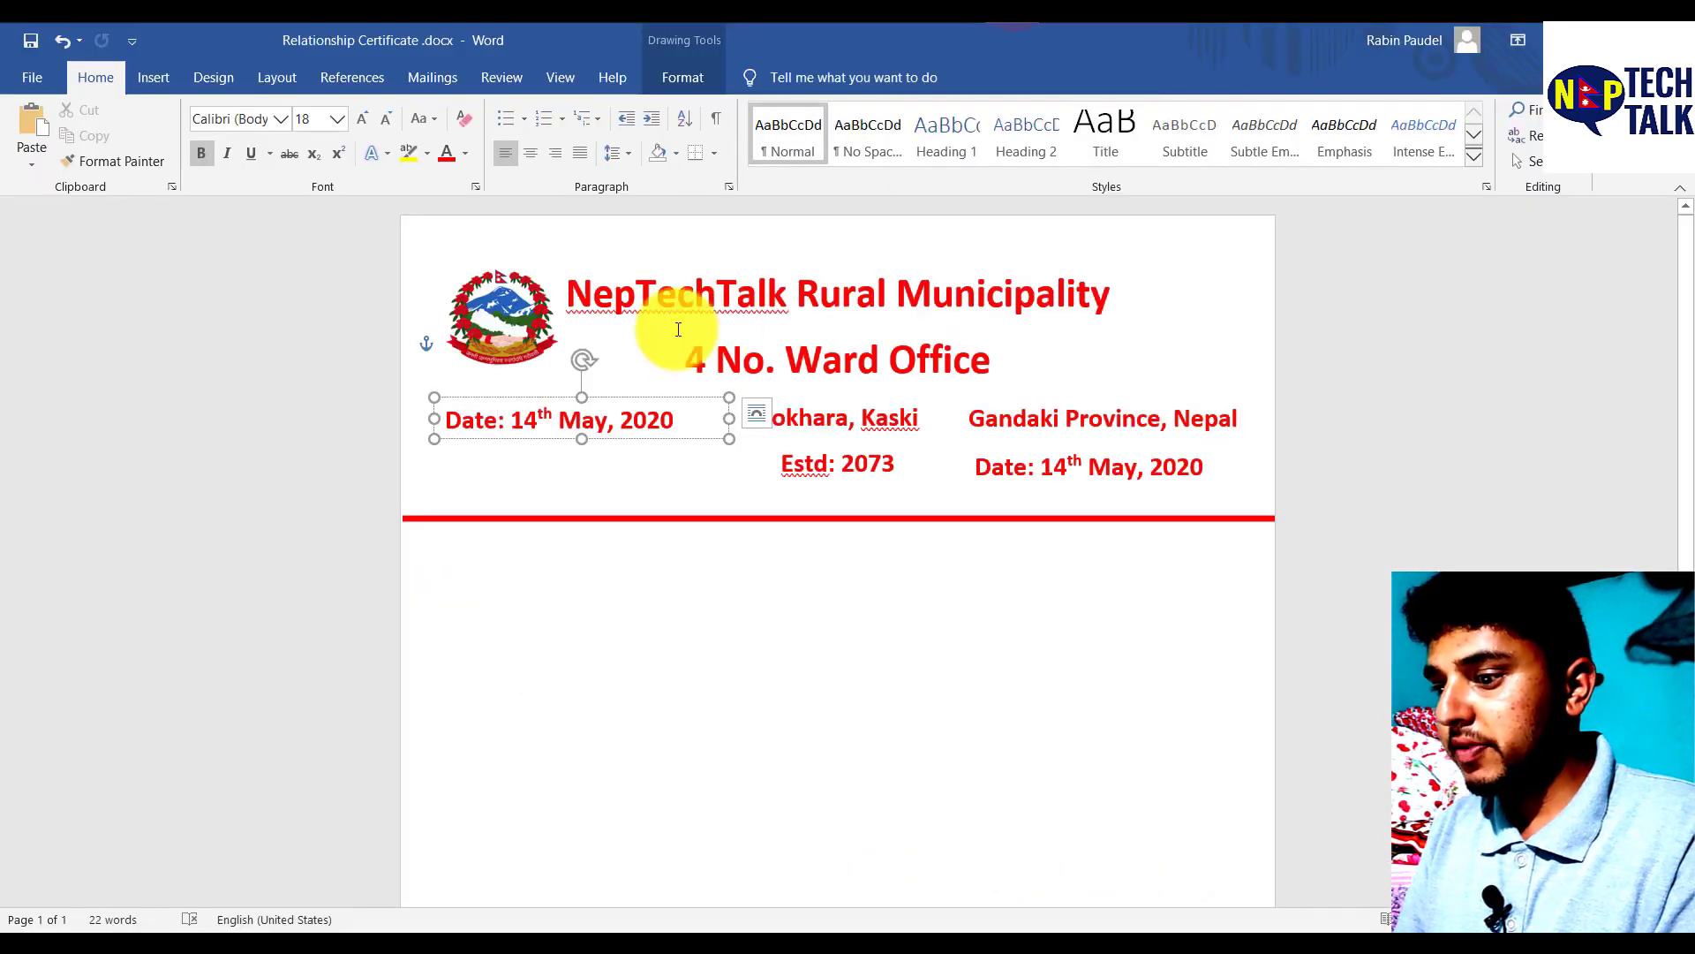
{"action": "triple_click", "coordinate": [638, 419]}
{"action": "key", "text": "ctrl+v"}
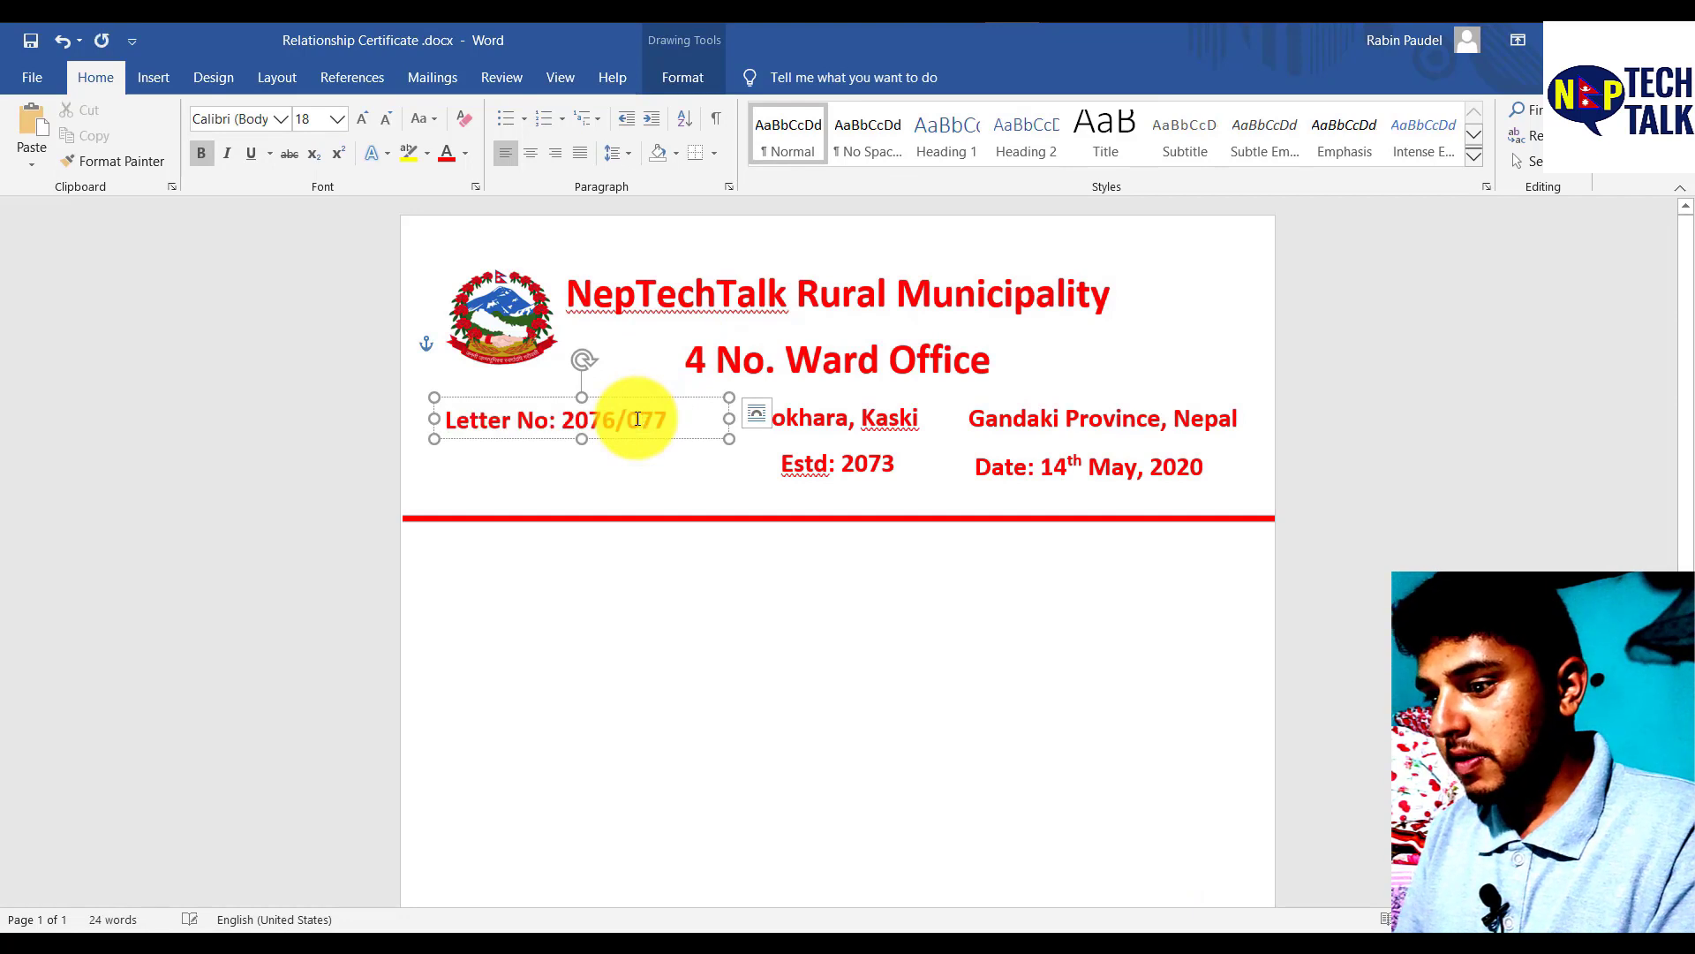
{"action": "left_click_drag", "start_coordinate": [582, 439], "coordinate": [589, 496]}
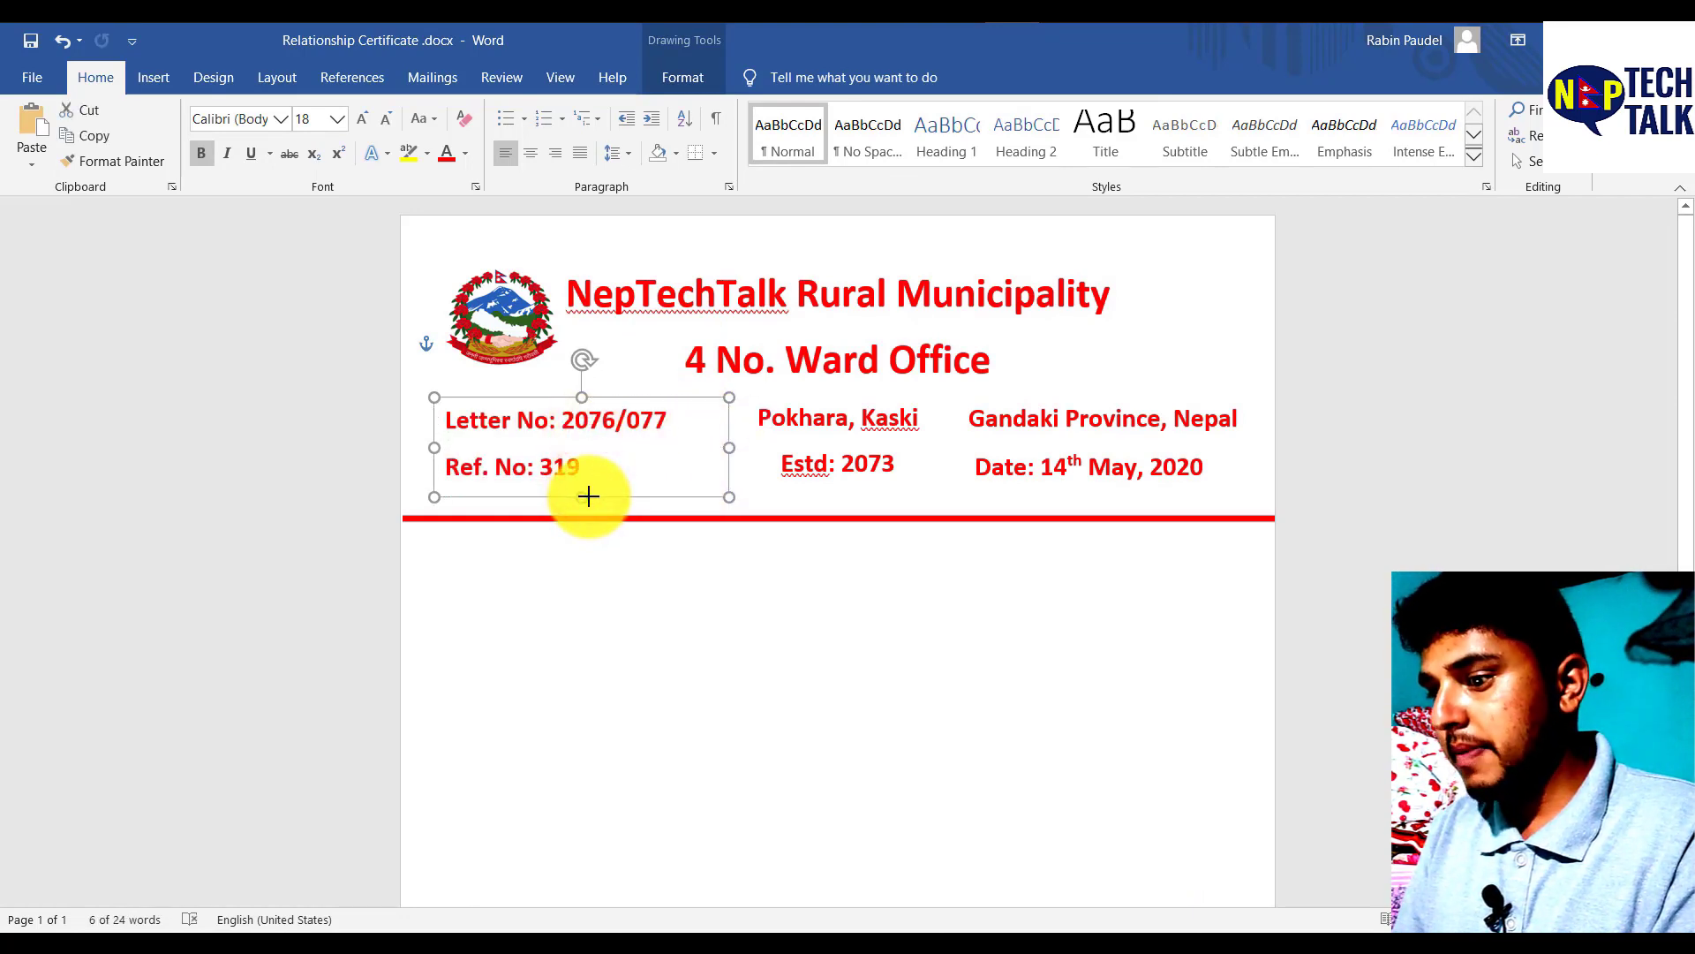
{"action": "left_click", "coordinate": [1522, 483]}
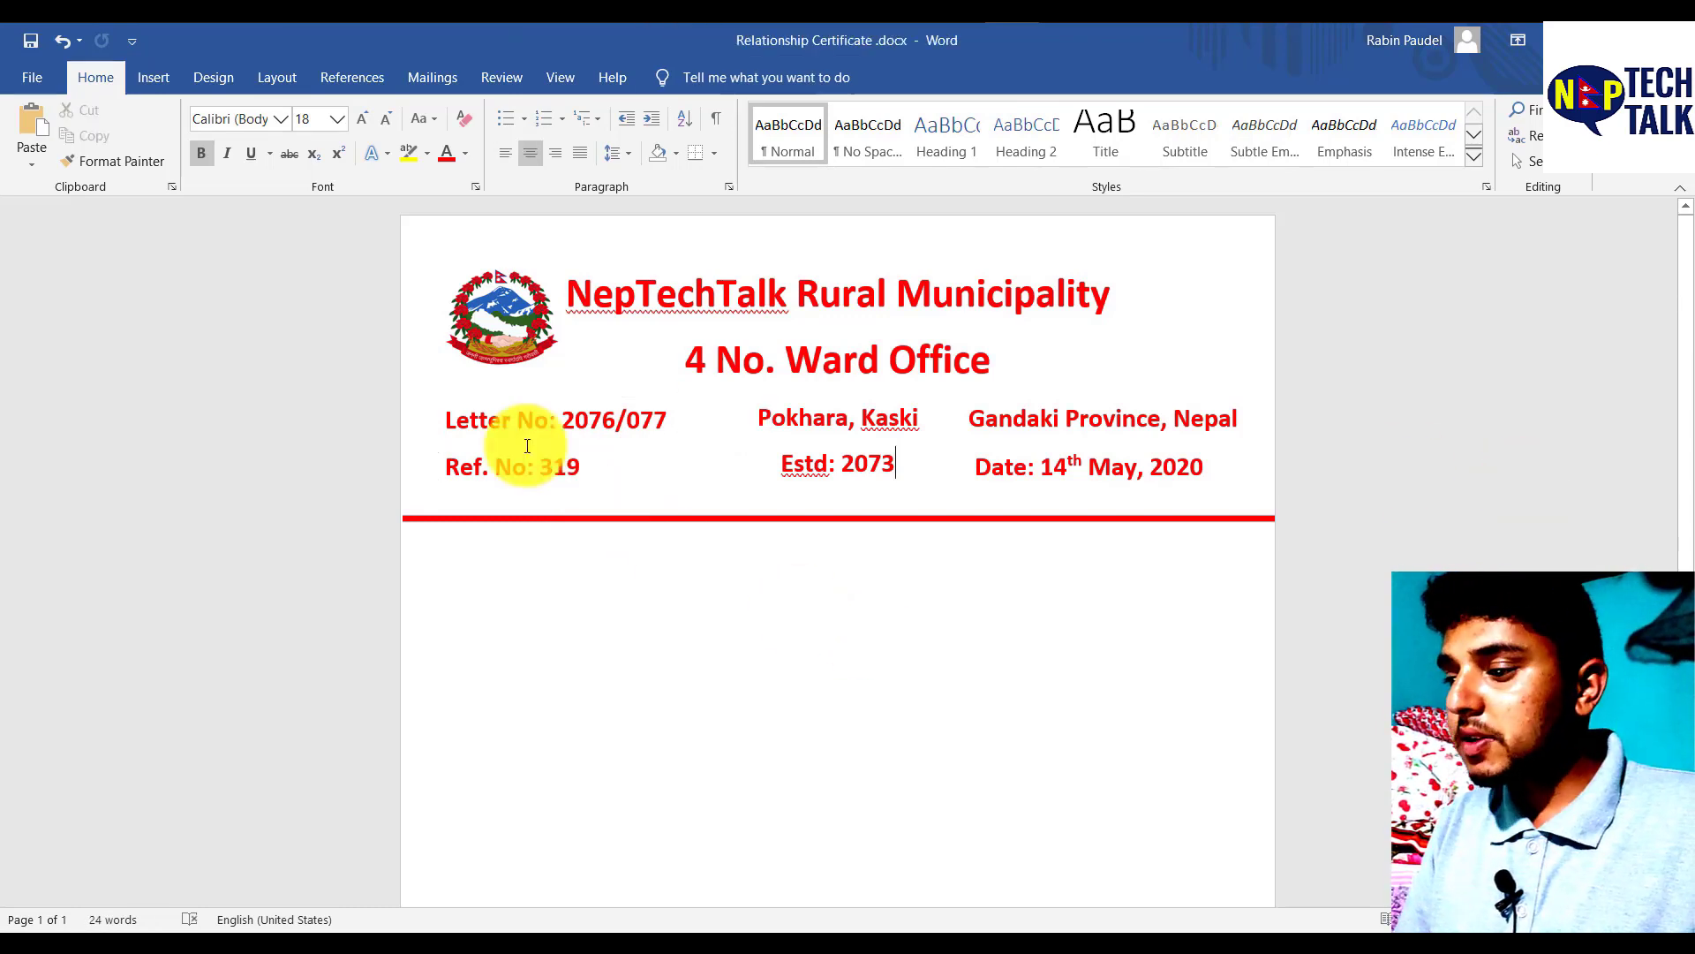
{"action": "left_click", "coordinate": [478, 415]}
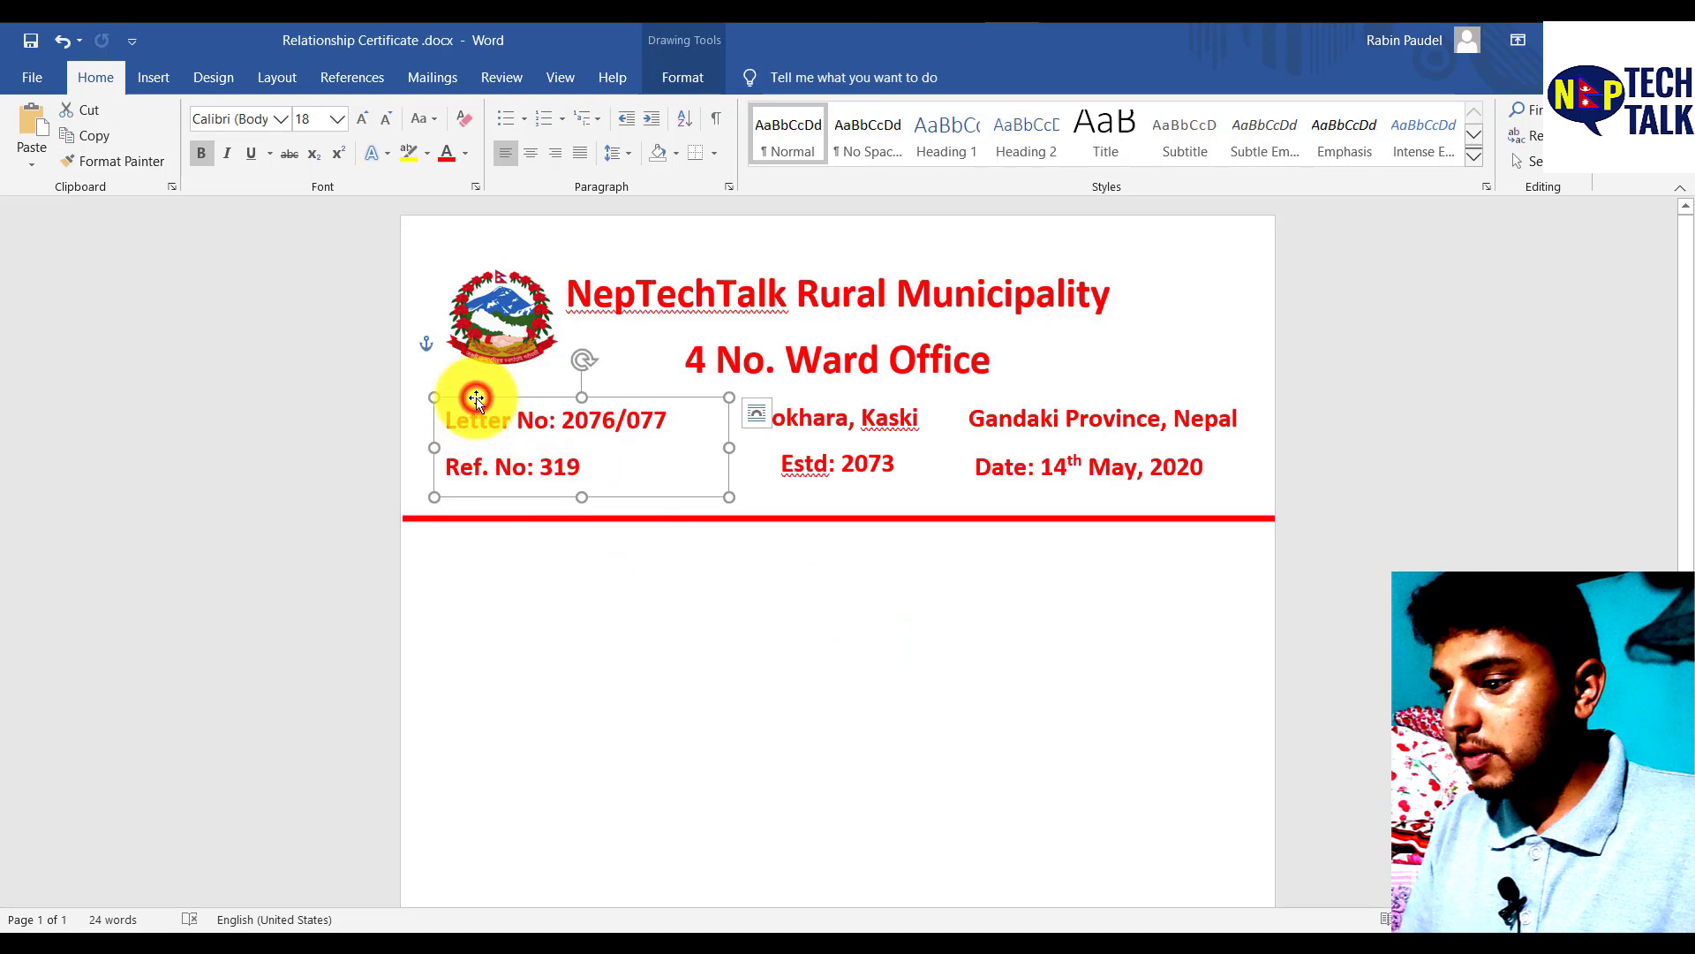
{"action": "key", "text": "Down"}
{"action": "key", "text": "Down"}
{"action": "key", "text": "Down"}
{"action": "key", "text": "Down"}
{"action": "key", "text": "Down"}
{"action": "key", "text": "Down"}
{"action": "key", "text": "Down"}
{"action": "key", "text": "Down"}
{"action": "key", "text": "Down"}
{"action": "key", "text": "Down"}
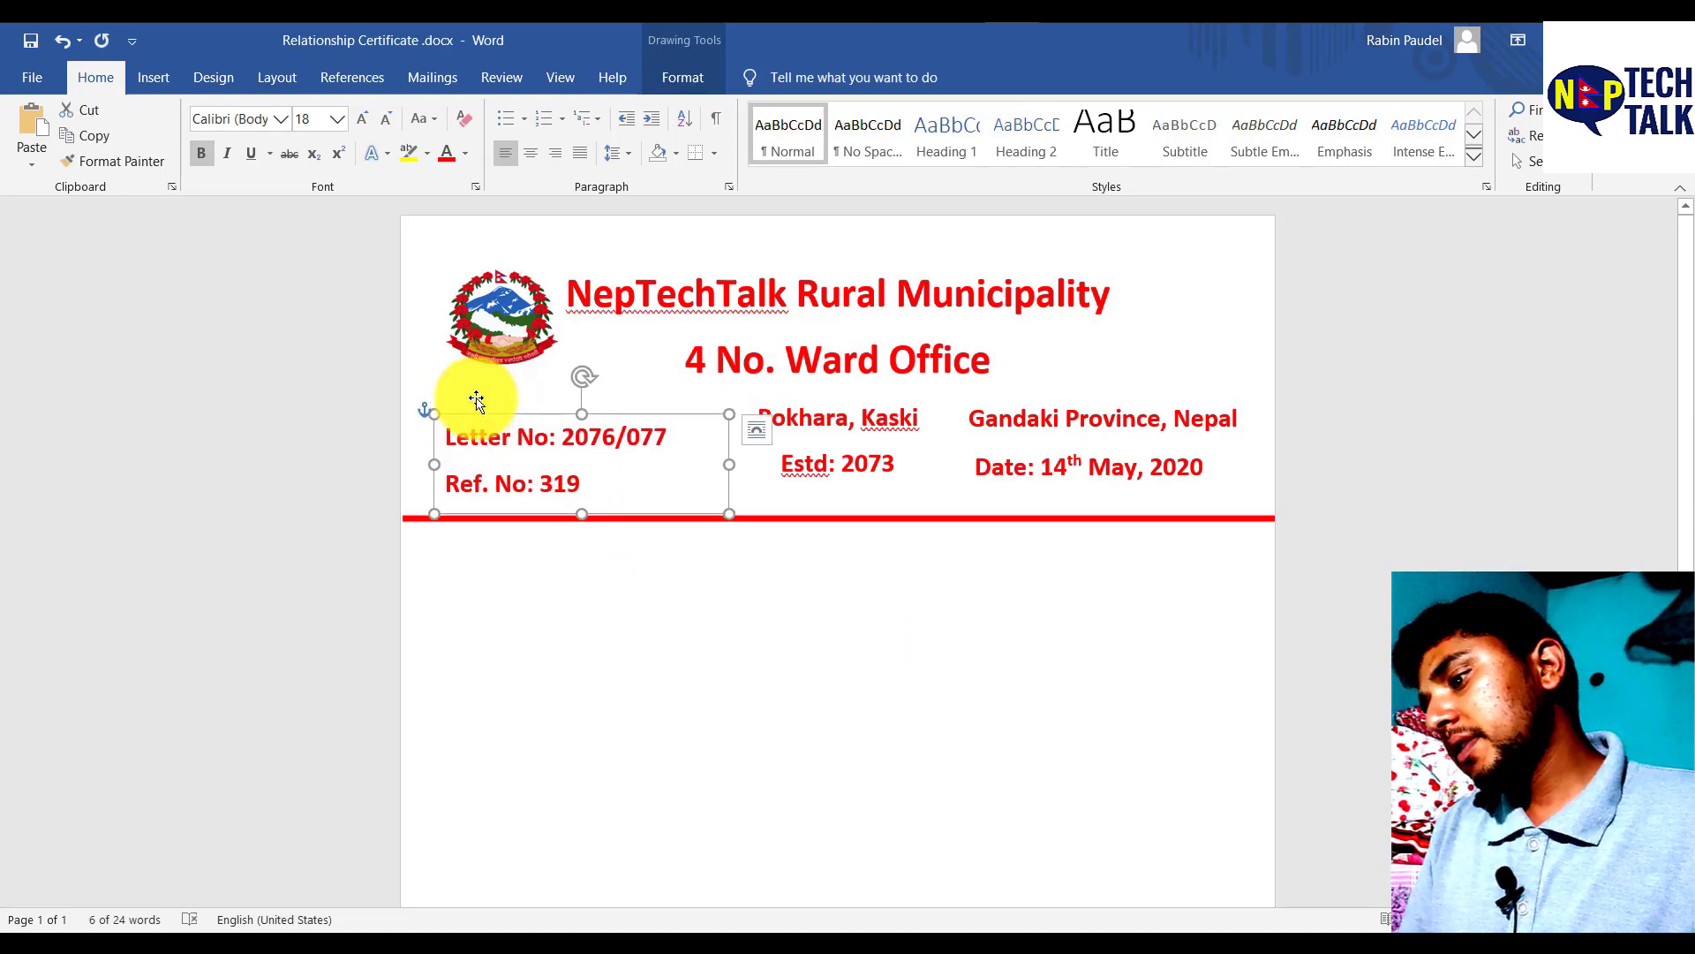
{"action": "key", "text": "Up"}
{"action": "key", "text": "Up"}
{"action": "key", "text": "Up"}
{"action": "key", "text": "Up"}
{"action": "key", "text": "Up"}
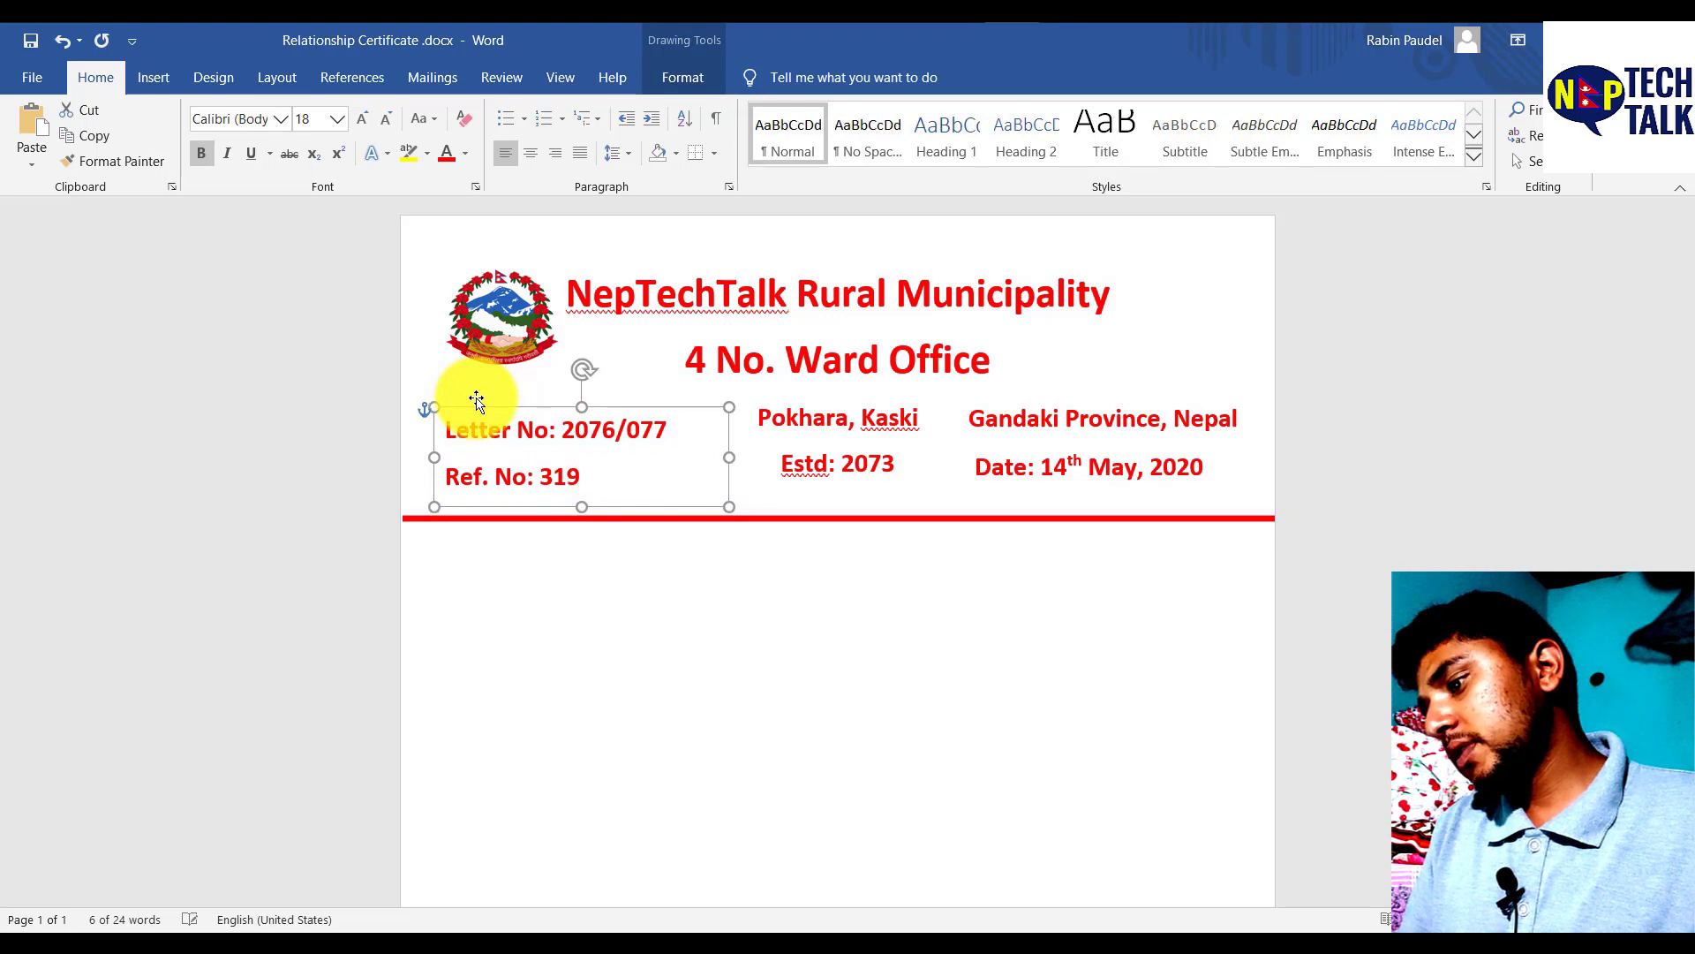
{"action": "left_click", "coordinate": [1346, 543]}
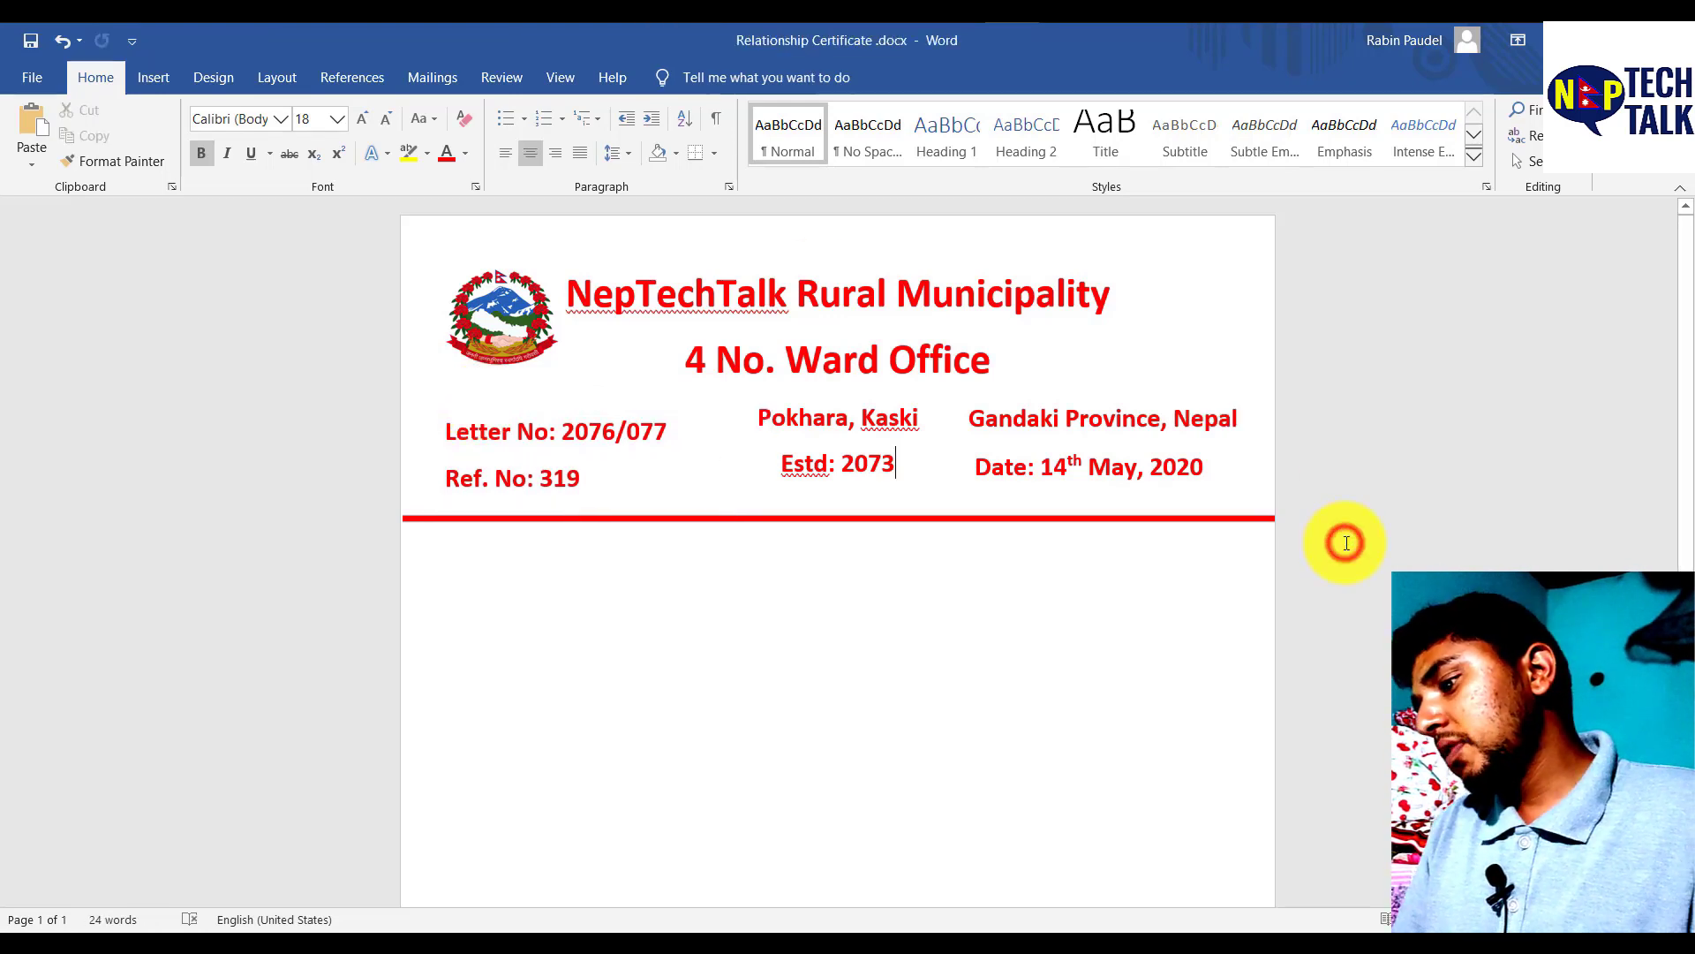
Step: Prepare a bold, left-aligned line below the red rule
{"action": "key", "text": "ctrl+z"}
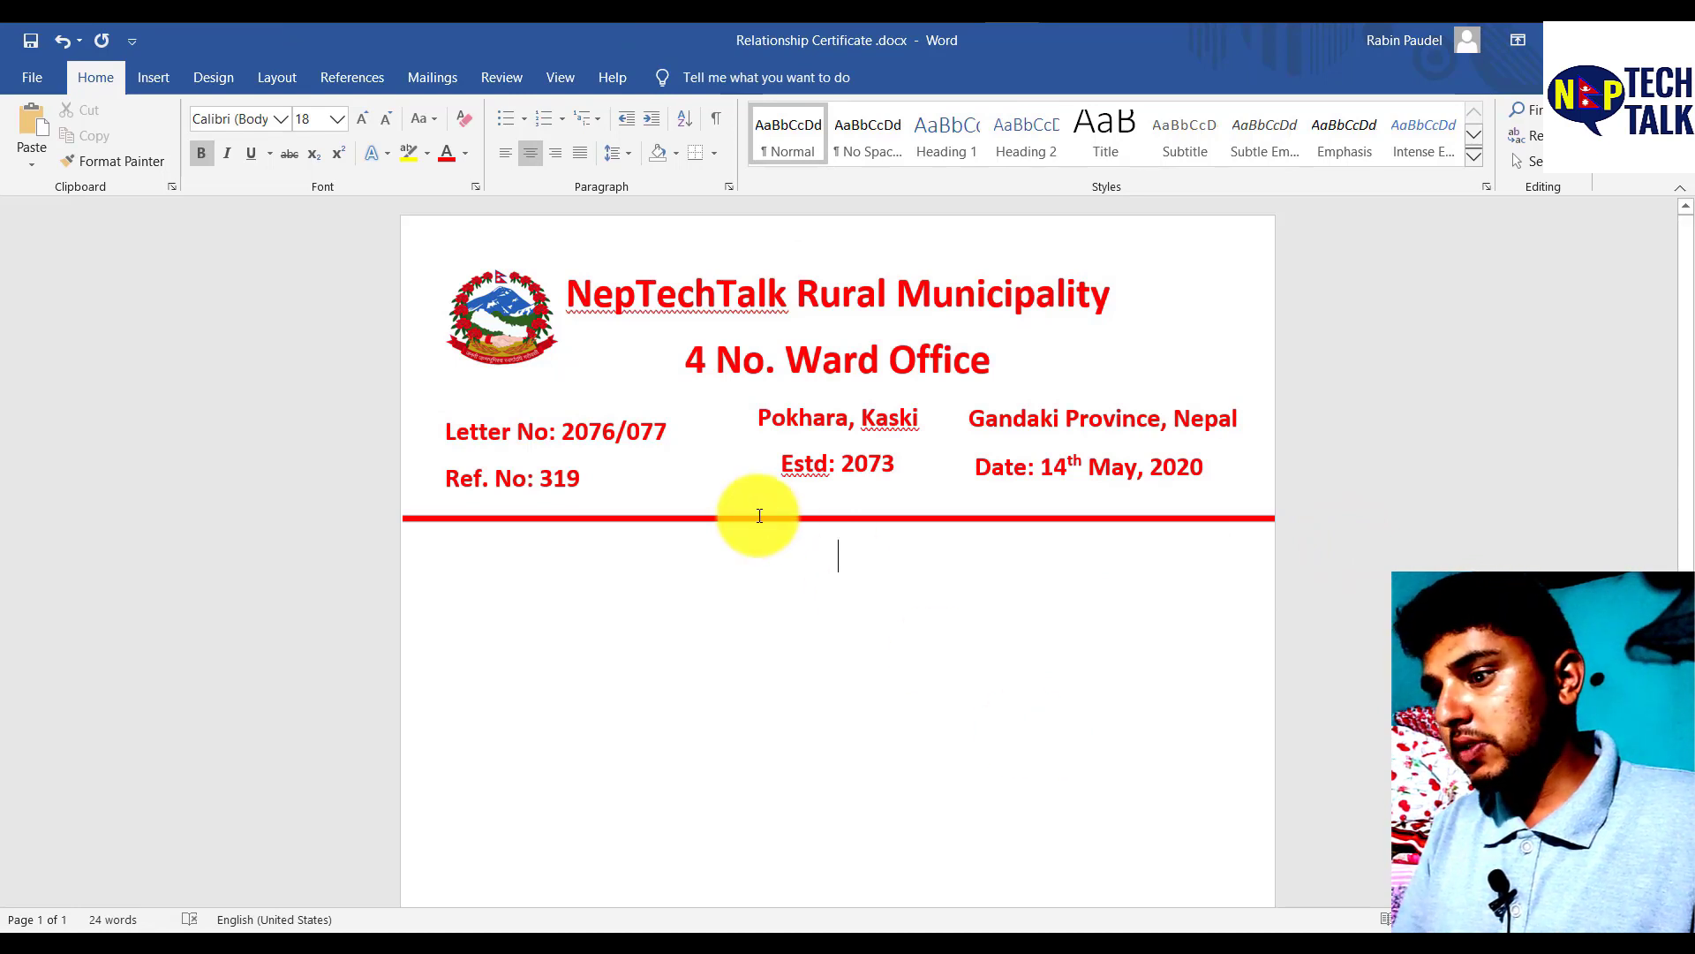
{"action": "type", "text": "jkdhfjk"}
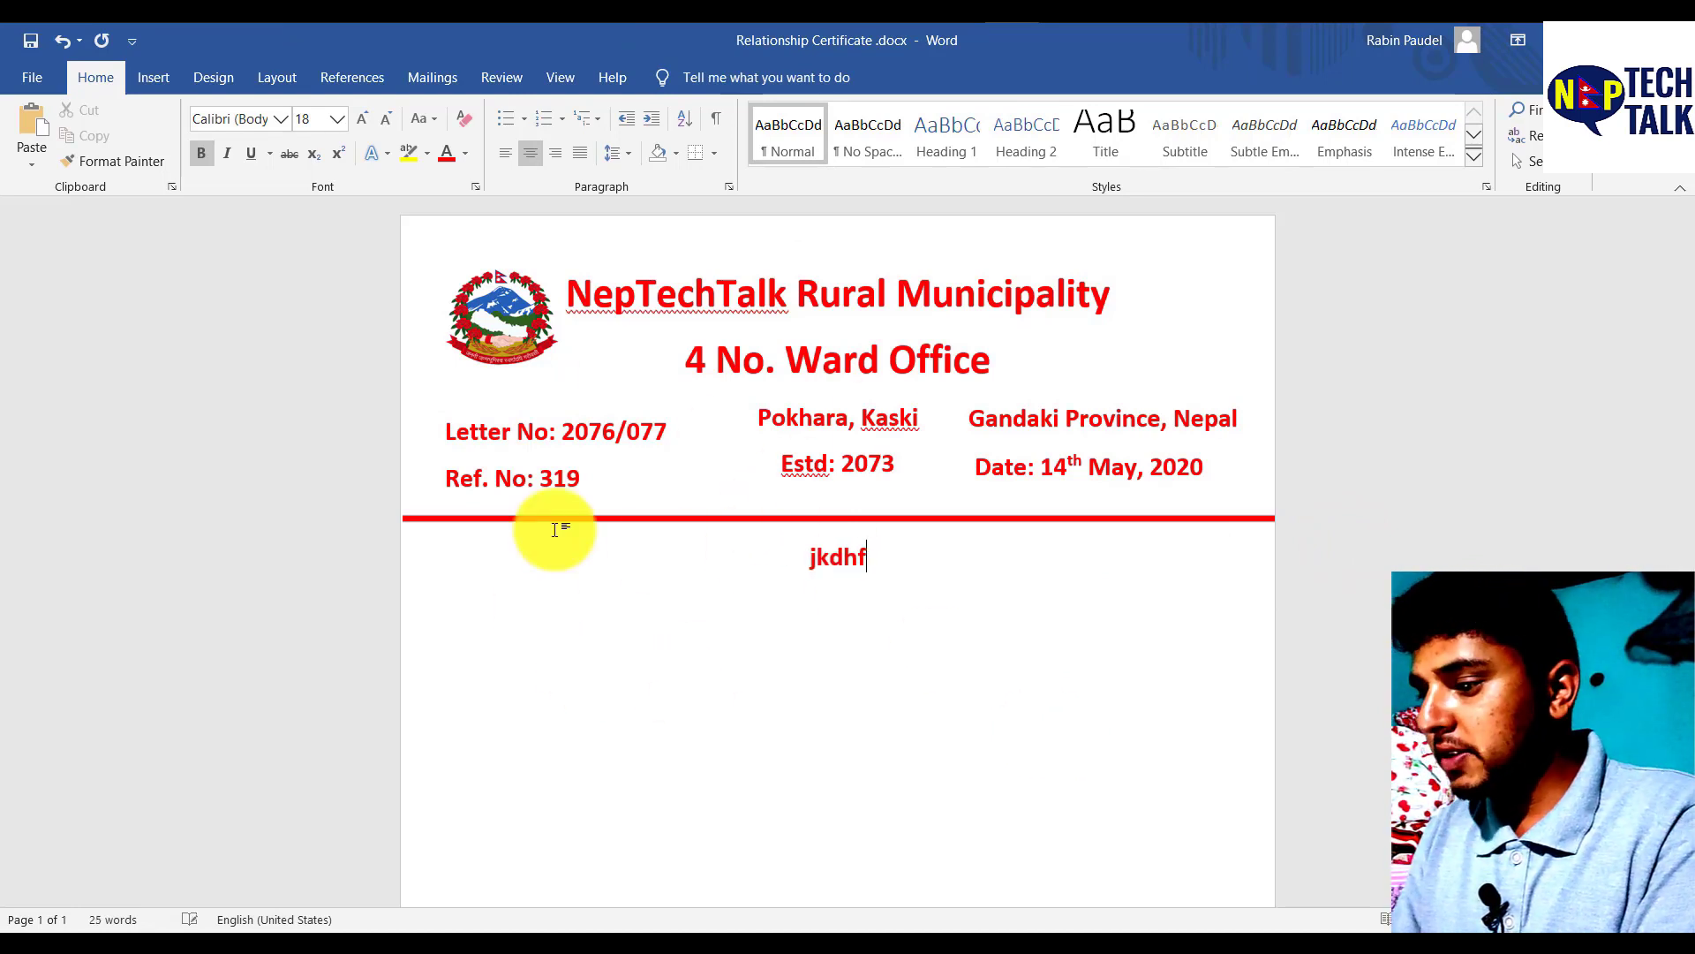
{"action": "left_click", "coordinate": [508, 152]}
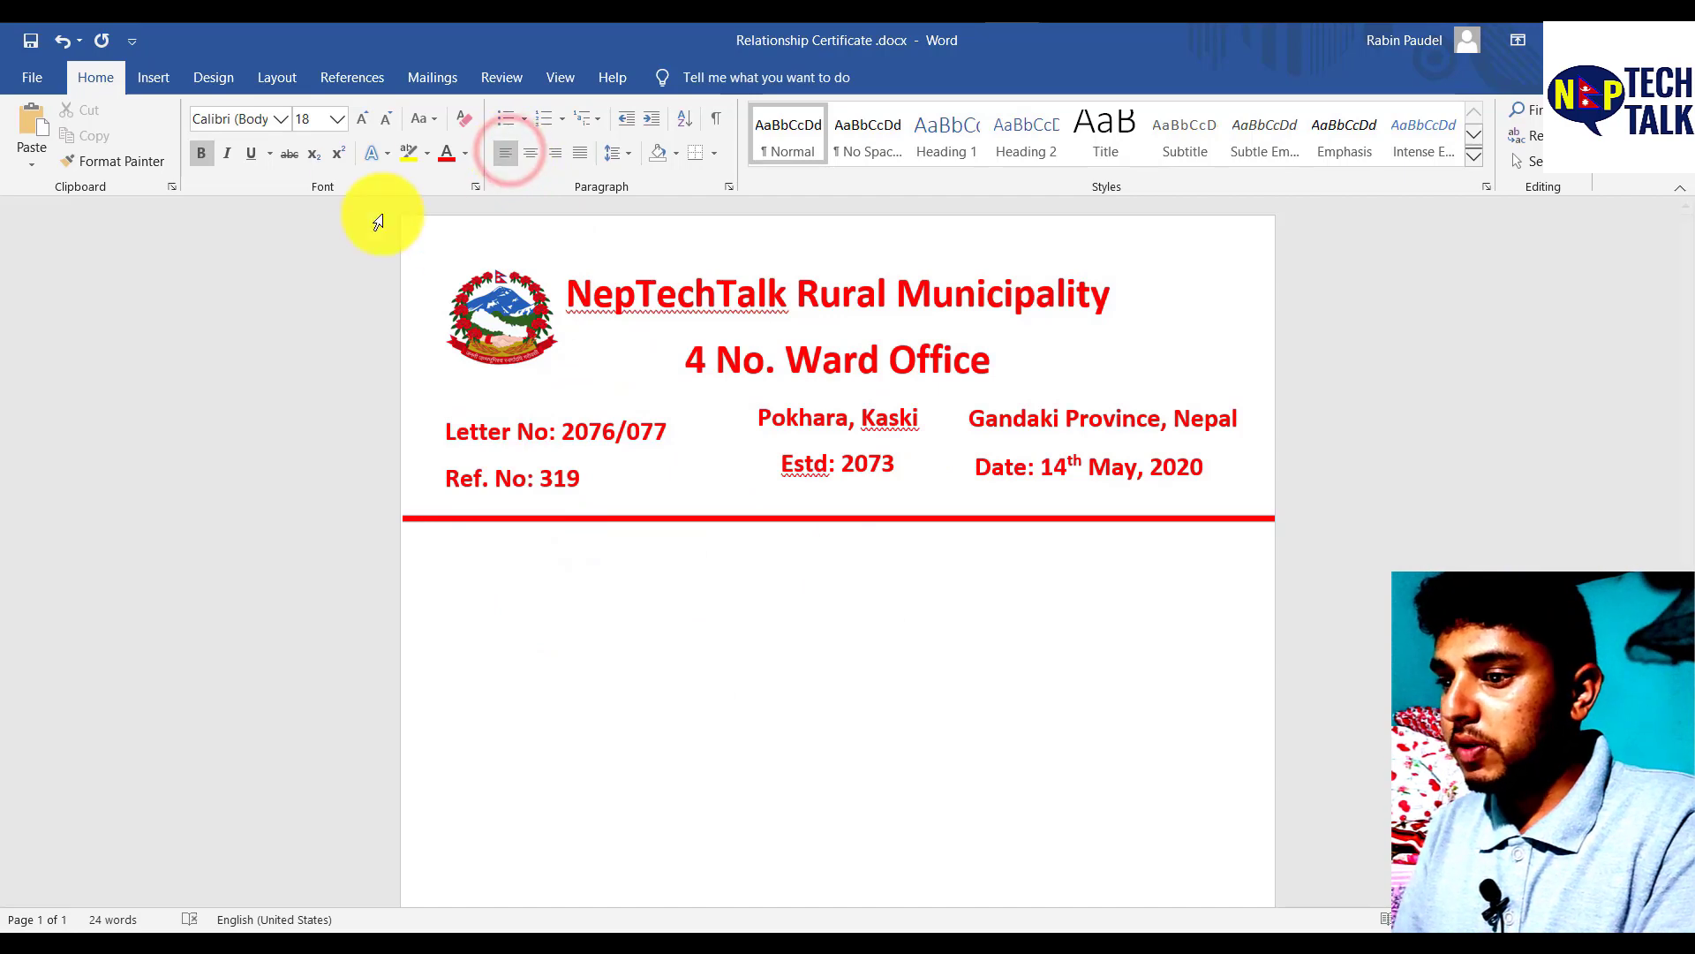
{"action": "left_click", "coordinate": [198, 157]}
Step: Copy the 'Subject: Relationship Certificate' and 'To whom it may concern' lines from Content.txt
{"action": "key", "text": "alt+Tab"}
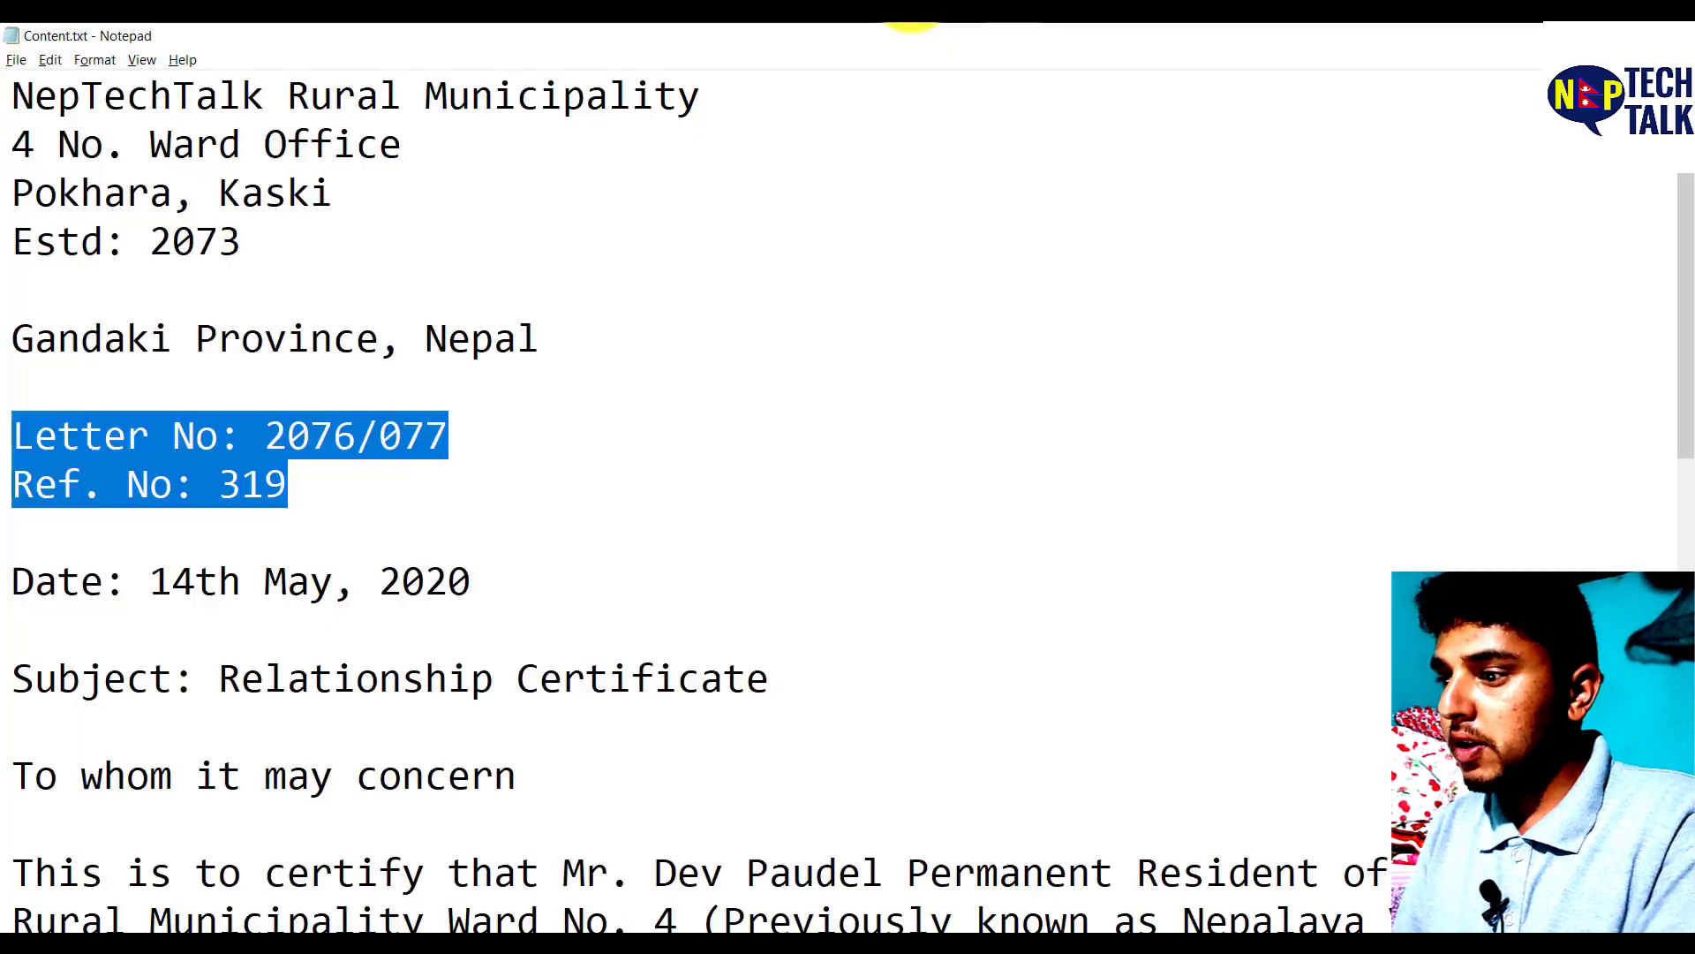
{"action": "scroll", "coordinate": [333, 777], "scroll_direction": "down", "scroll_amount": 1}
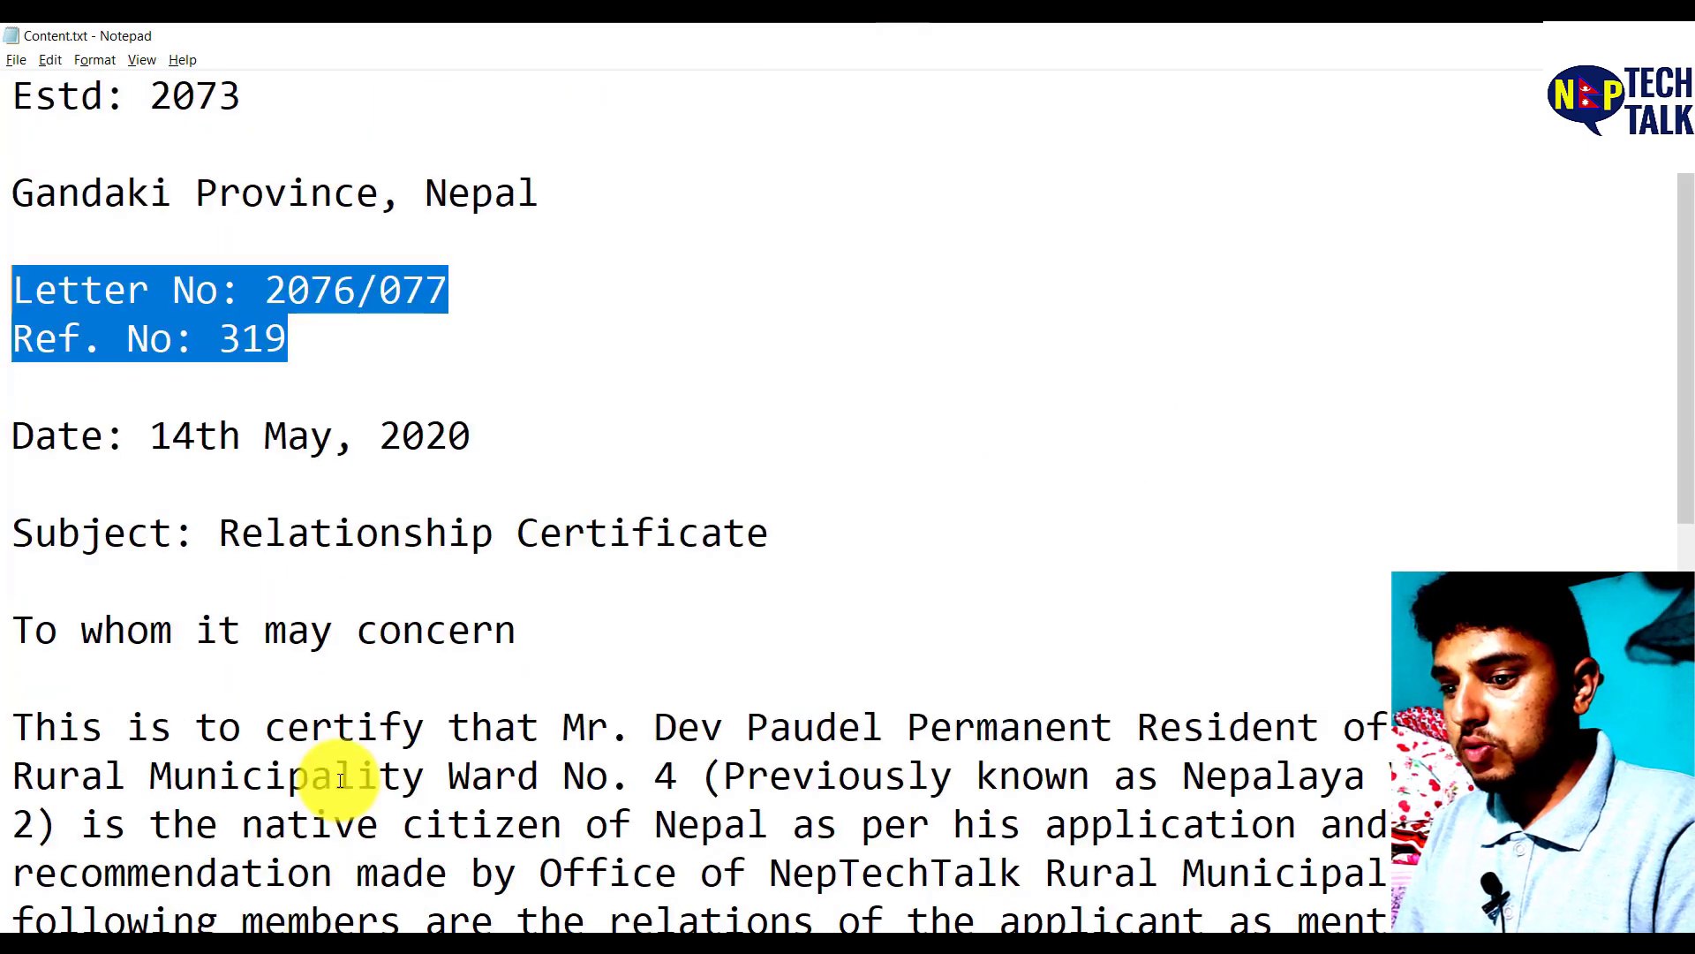
{"action": "left_click_drag", "start_coordinate": [542, 635], "coordinate": [17, 533]}
{"action": "key", "text": "ctrl+c"}
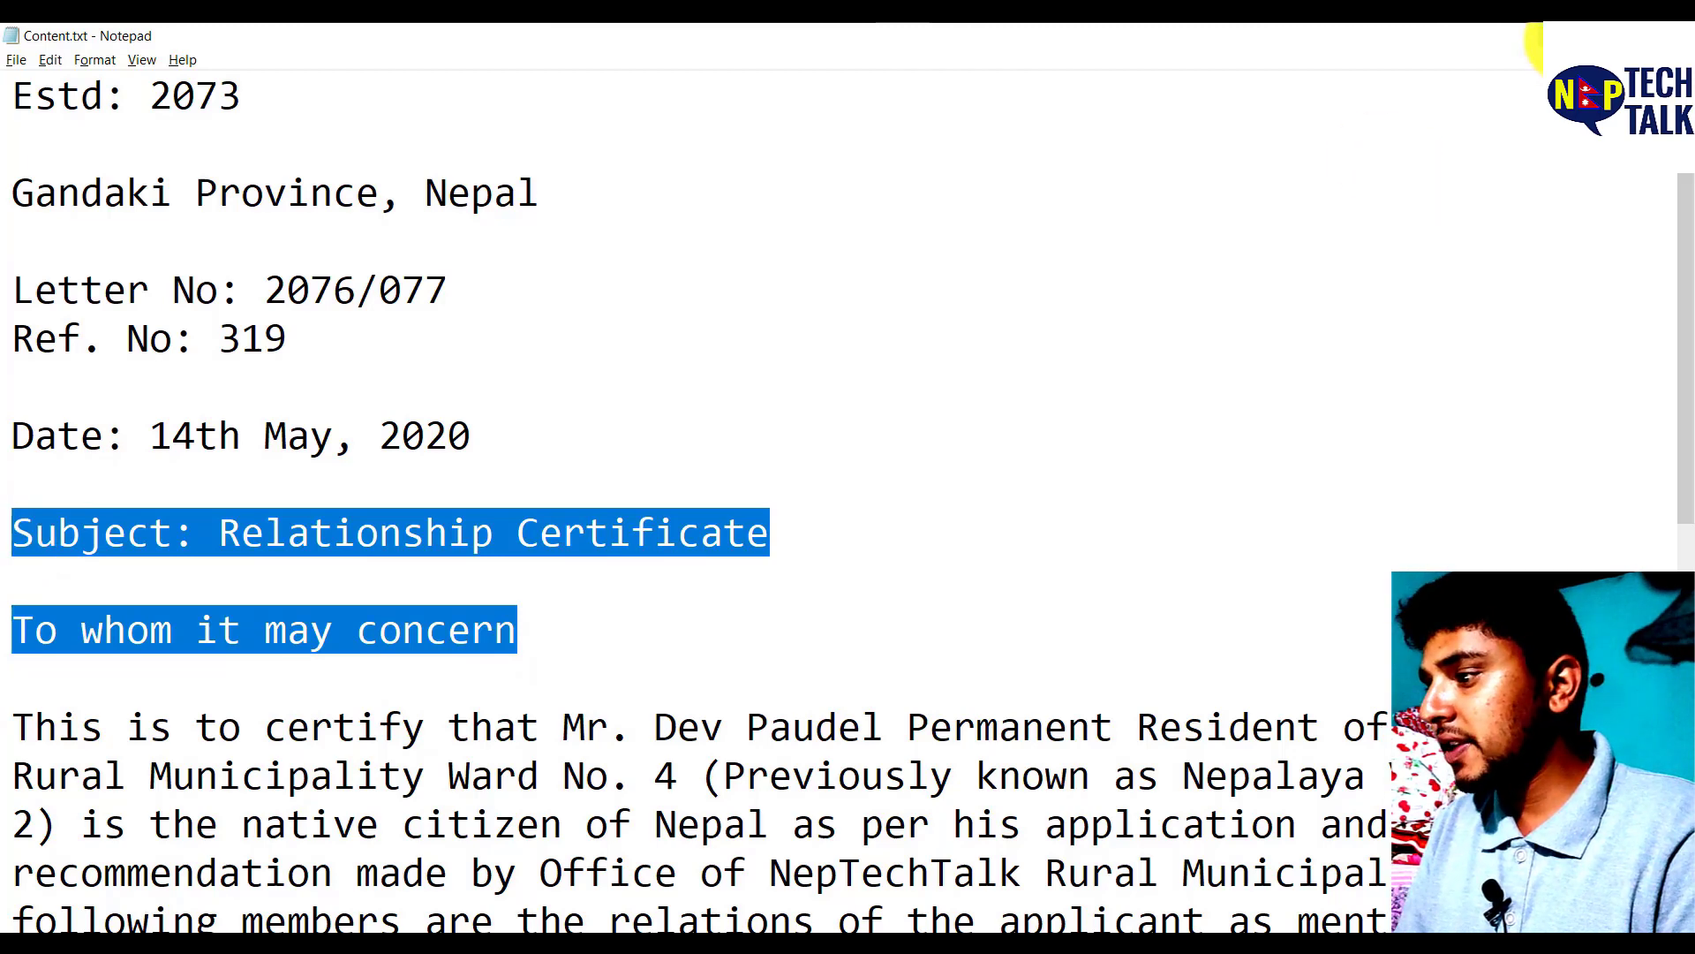
{"action": "key", "text": "alt+Tab"}
Step: Paste the Subject and greeting lines below the rule without the blank line, centred
{"action": "key", "text": "ctrl+v"}
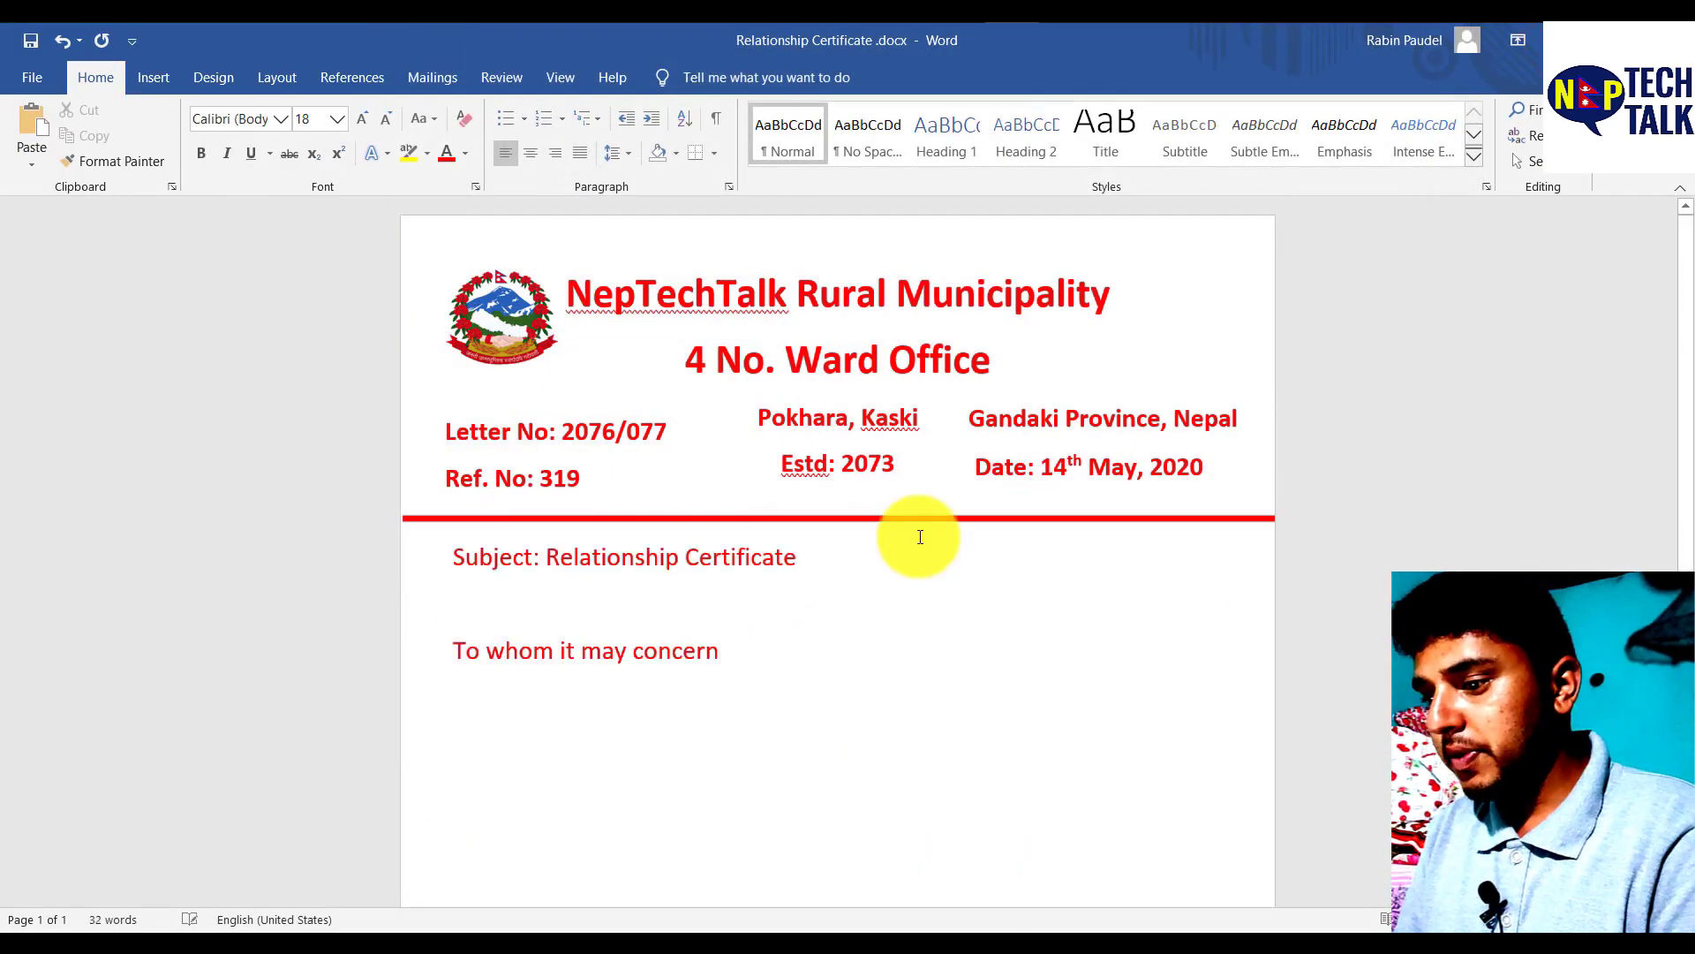
{"action": "left_click", "coordinate": [480, 609]}
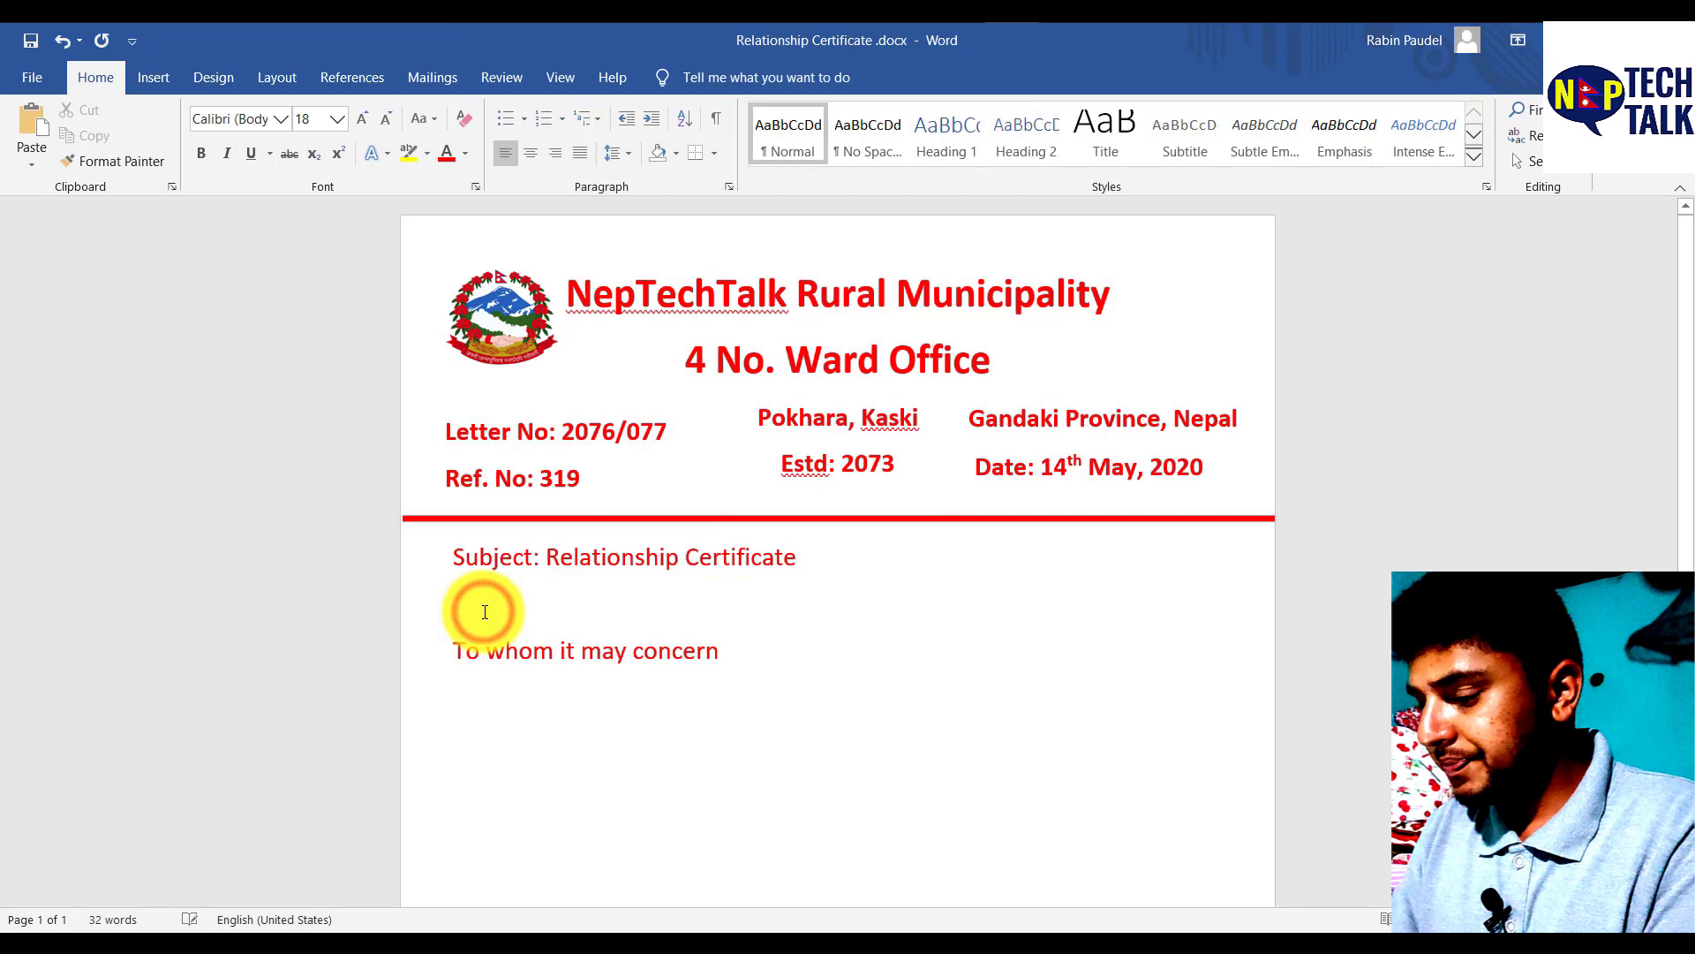
{"action": "key", "text": "BackSpace"}
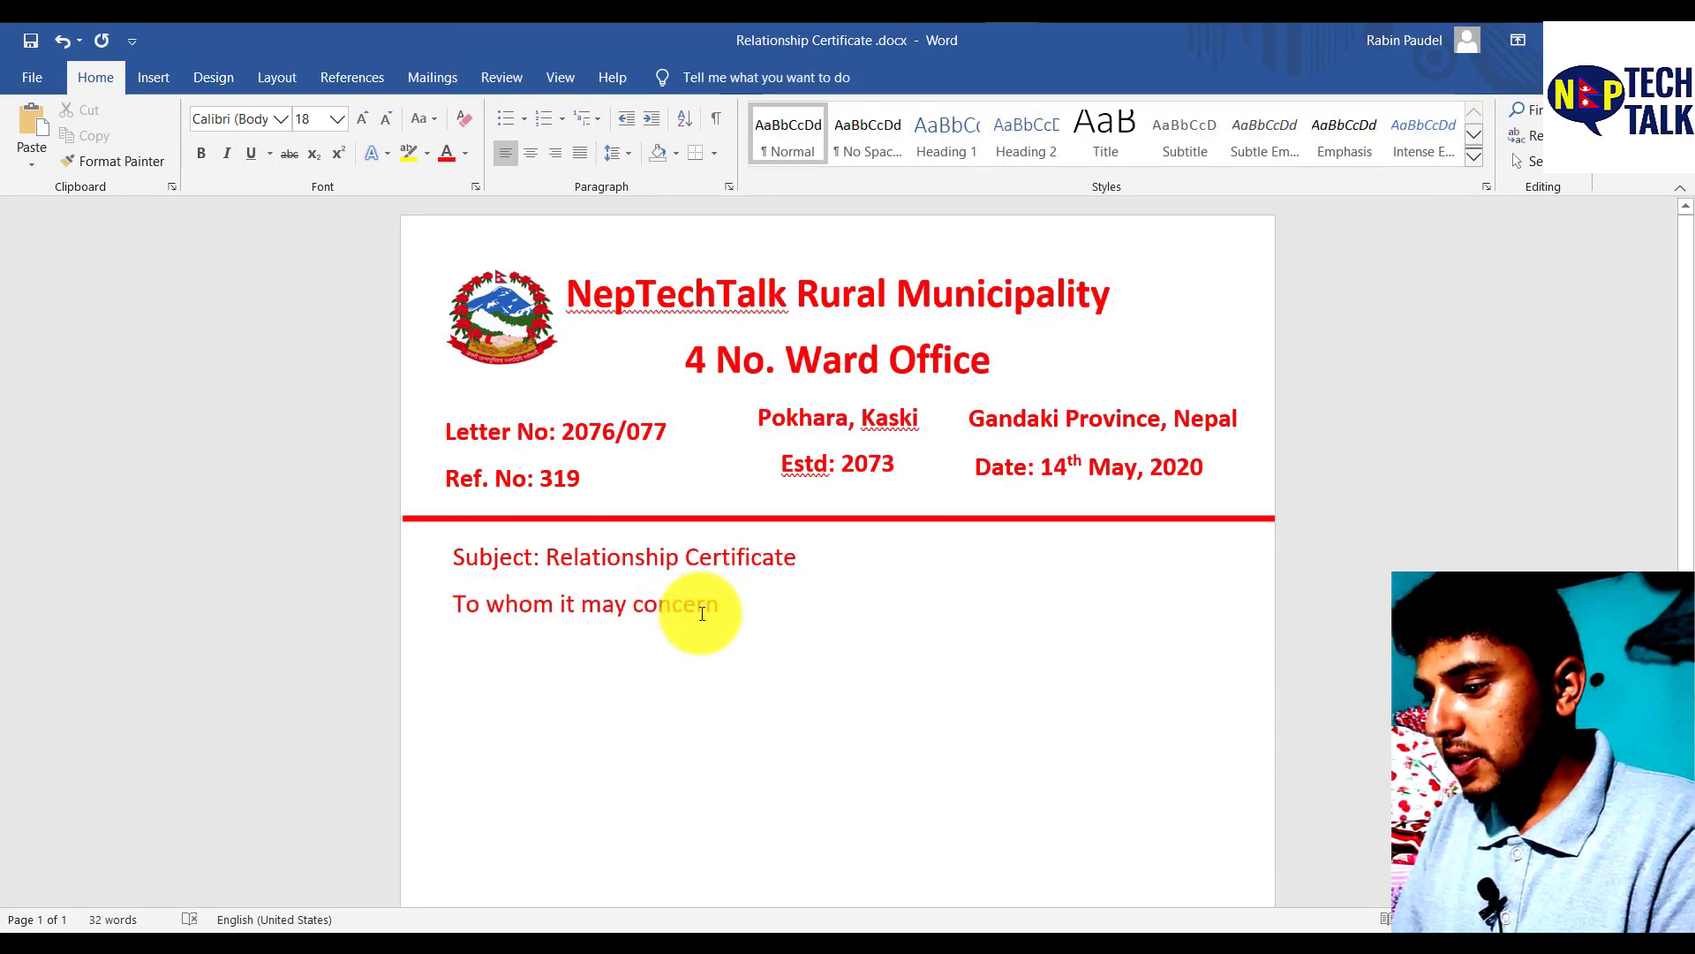
{"action": "left_click_drag", "start_coordinate": [728, 601], "coordinate": [484, 541]}
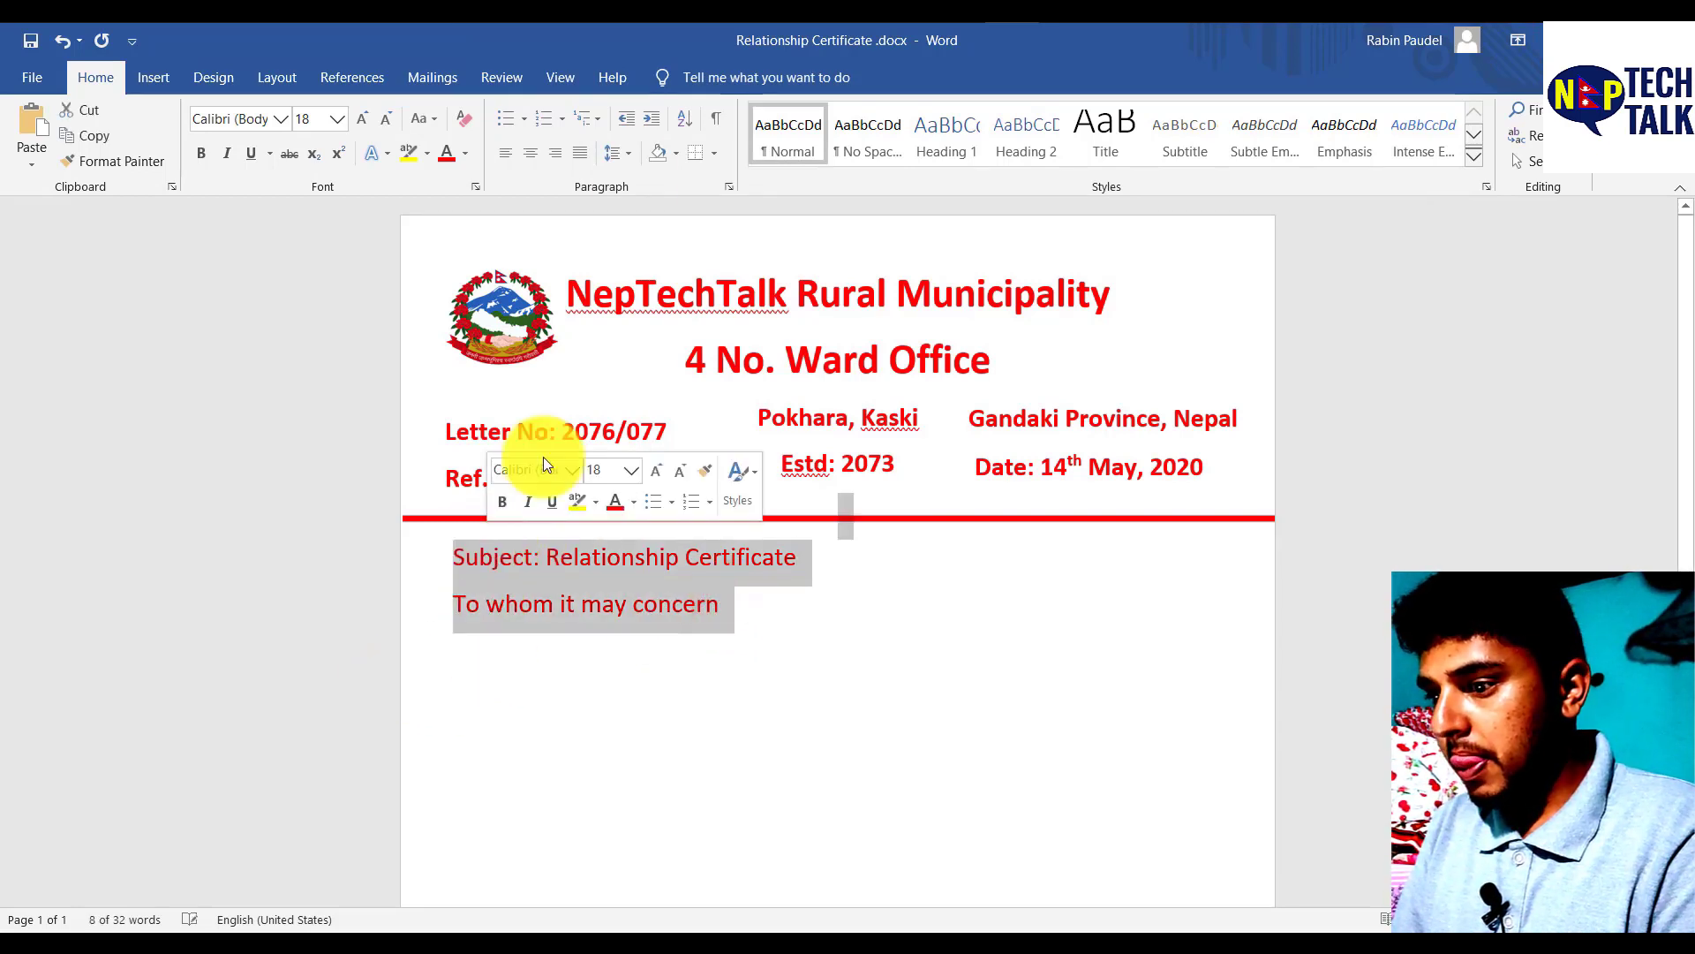
{"action": "left_click", "coordinate": [532, 152]}
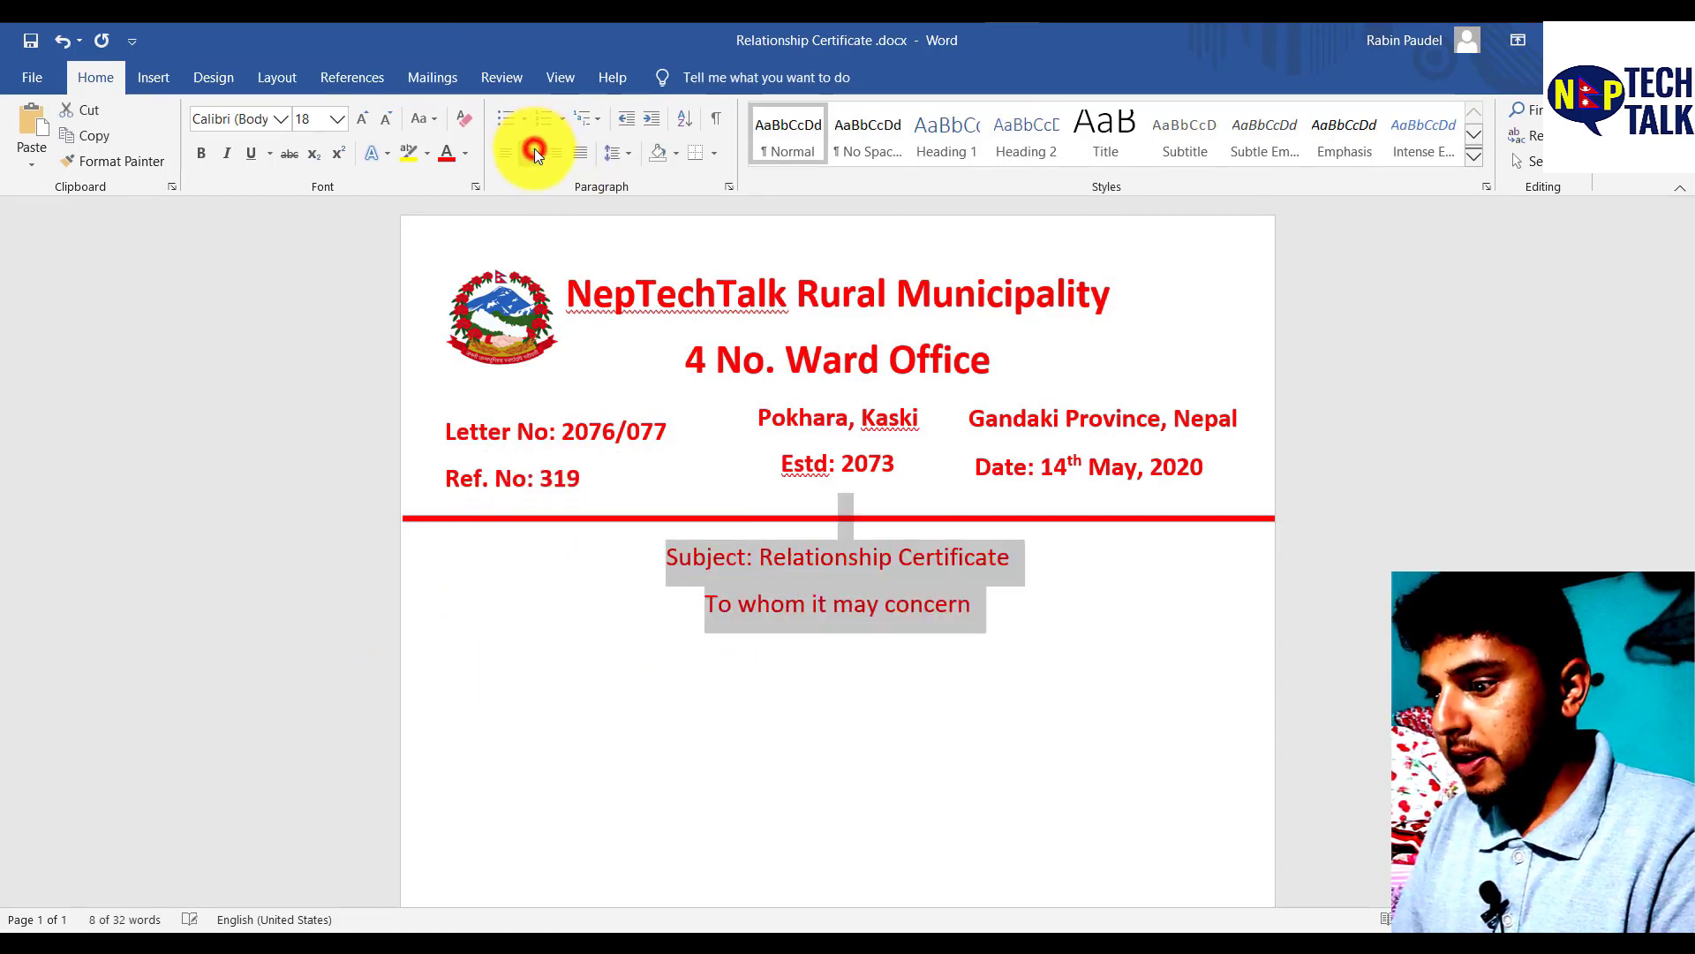
{"action": "left_click", "coordinate": [855, 604]}
Step: Make the Subject and greeting lines bold, 18 pt, in automatic black
{"action": "left_click_drag", "start_coordinate": [991, 603], "coordinate": [680, 556]}
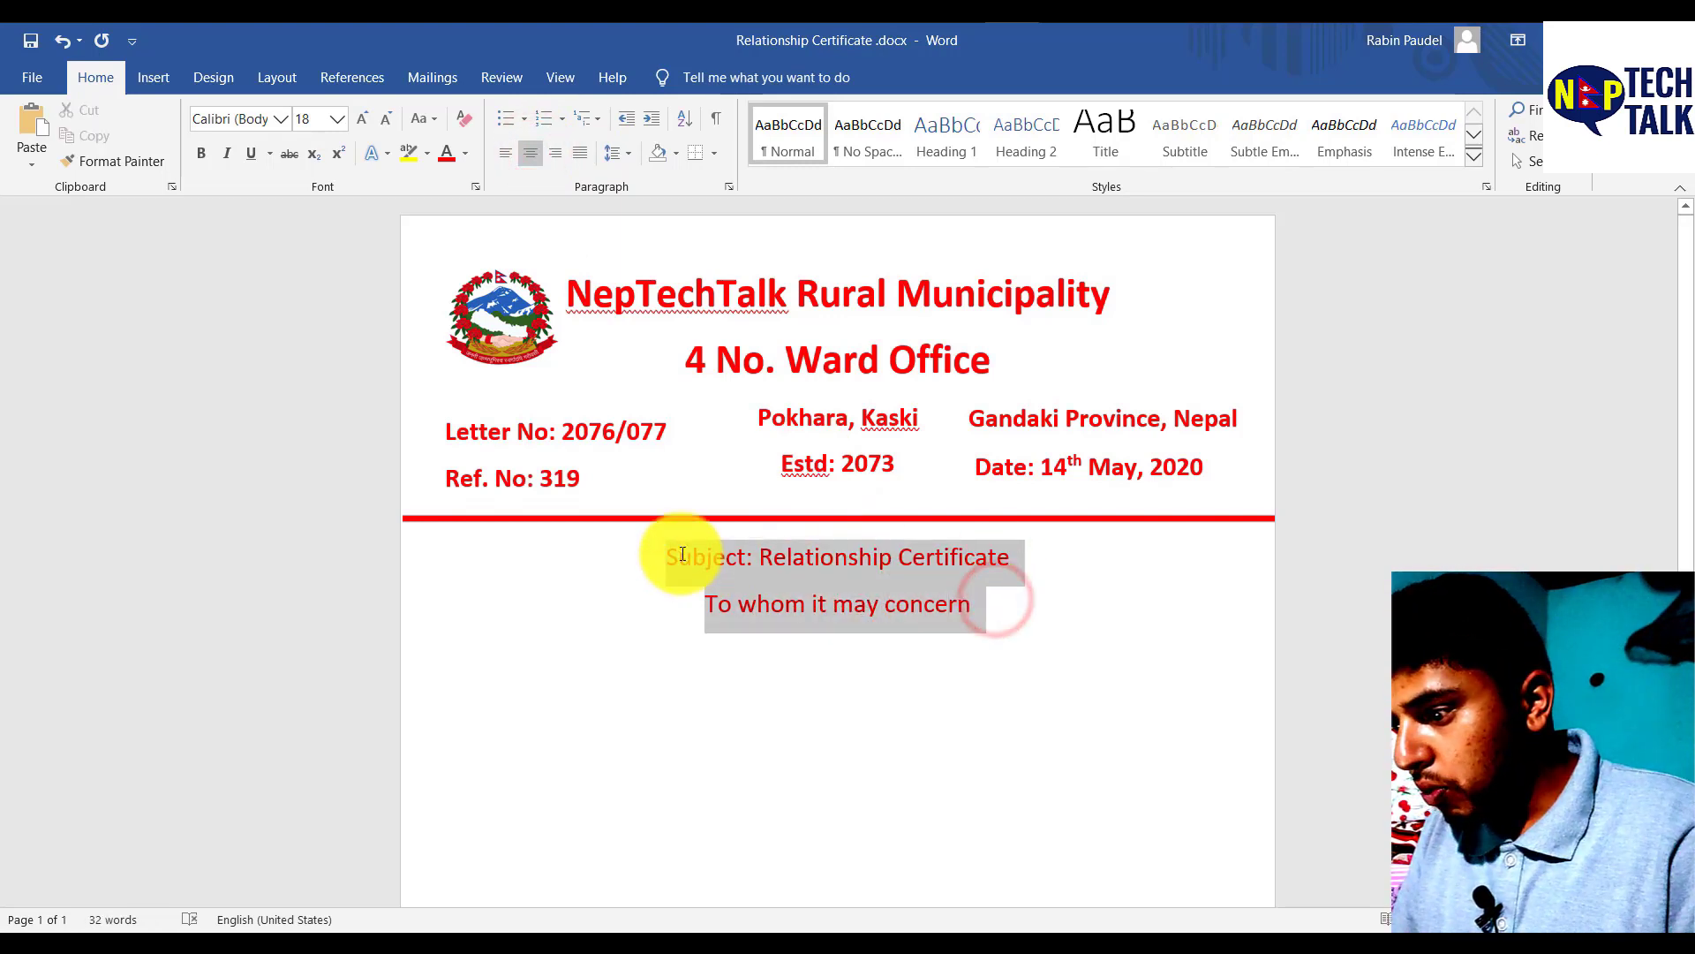
{"action": "key", "text": "ctrl+b"}
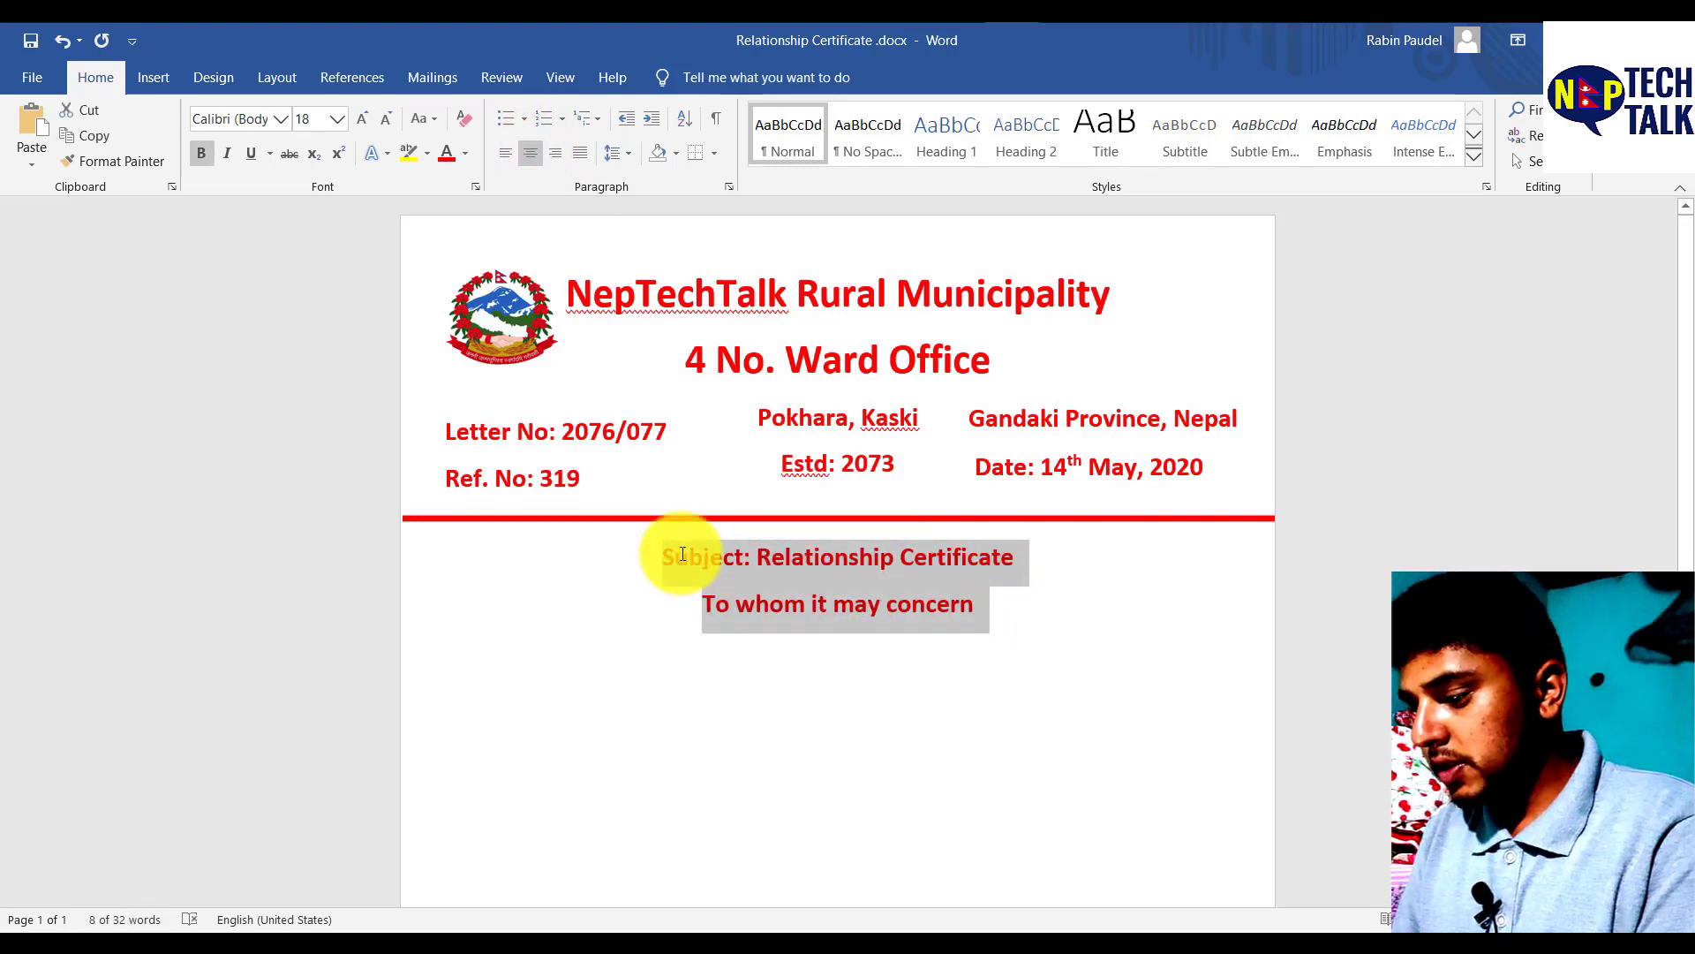
{"action": "key", "text": "ctrl+shift+period"}
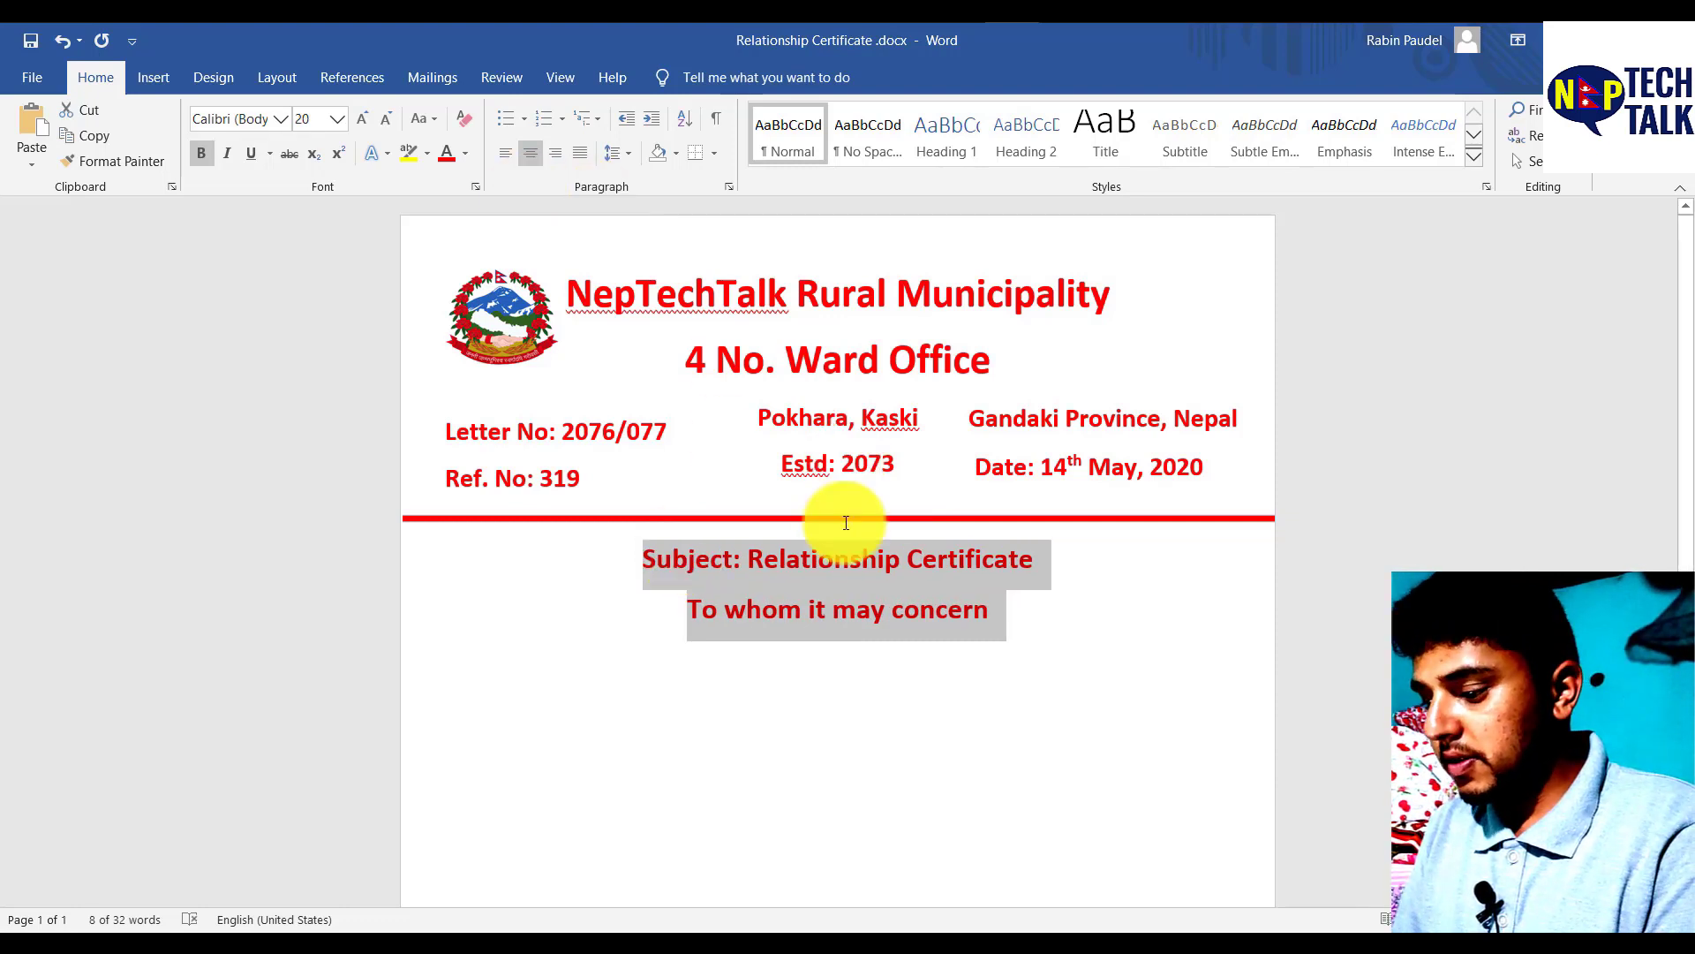
{"action": "key", "text": "ctrl+shift+comma"}
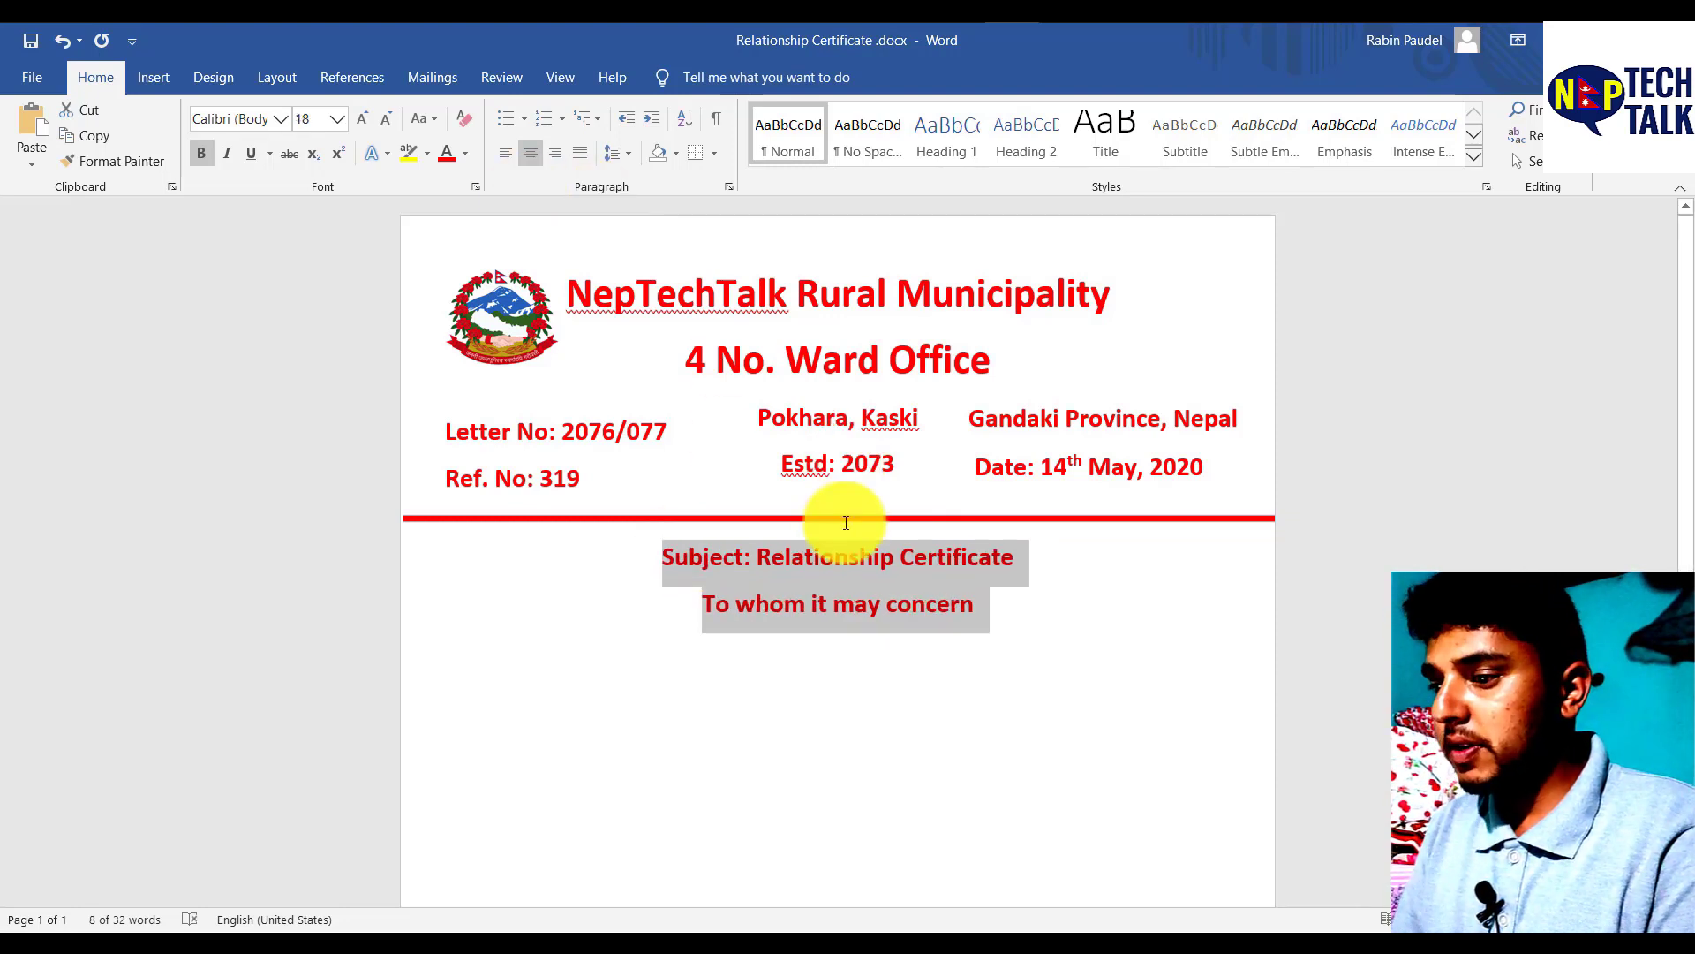
{"action": "left_click", "coordinate": [465, 154]}
{"action": "left_click", "coordinate": [459, 180]}
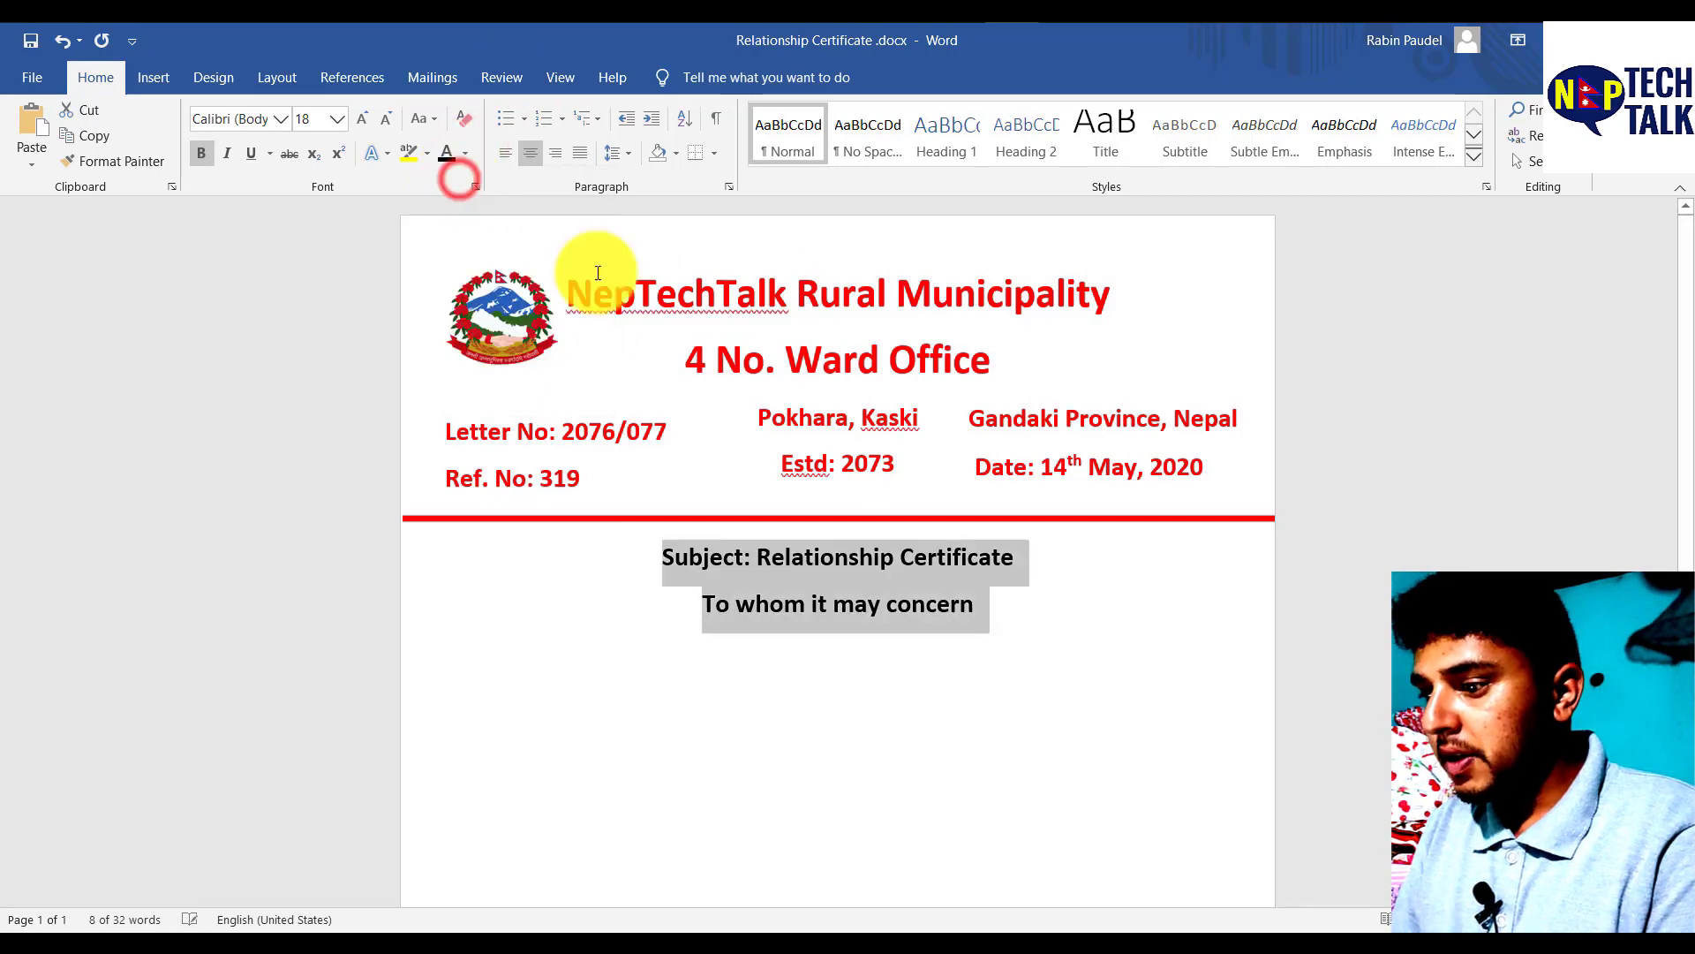
{"action": "left_click", "coordinate": [851, 618]}
Step: Change the greeting to 'TO WHOM IT MAY CONCERN' and add a left-aligned empty line below
{"action": "left_click_drag", "start_coordinate": [702, 606], "coordinate": [968, 617]}
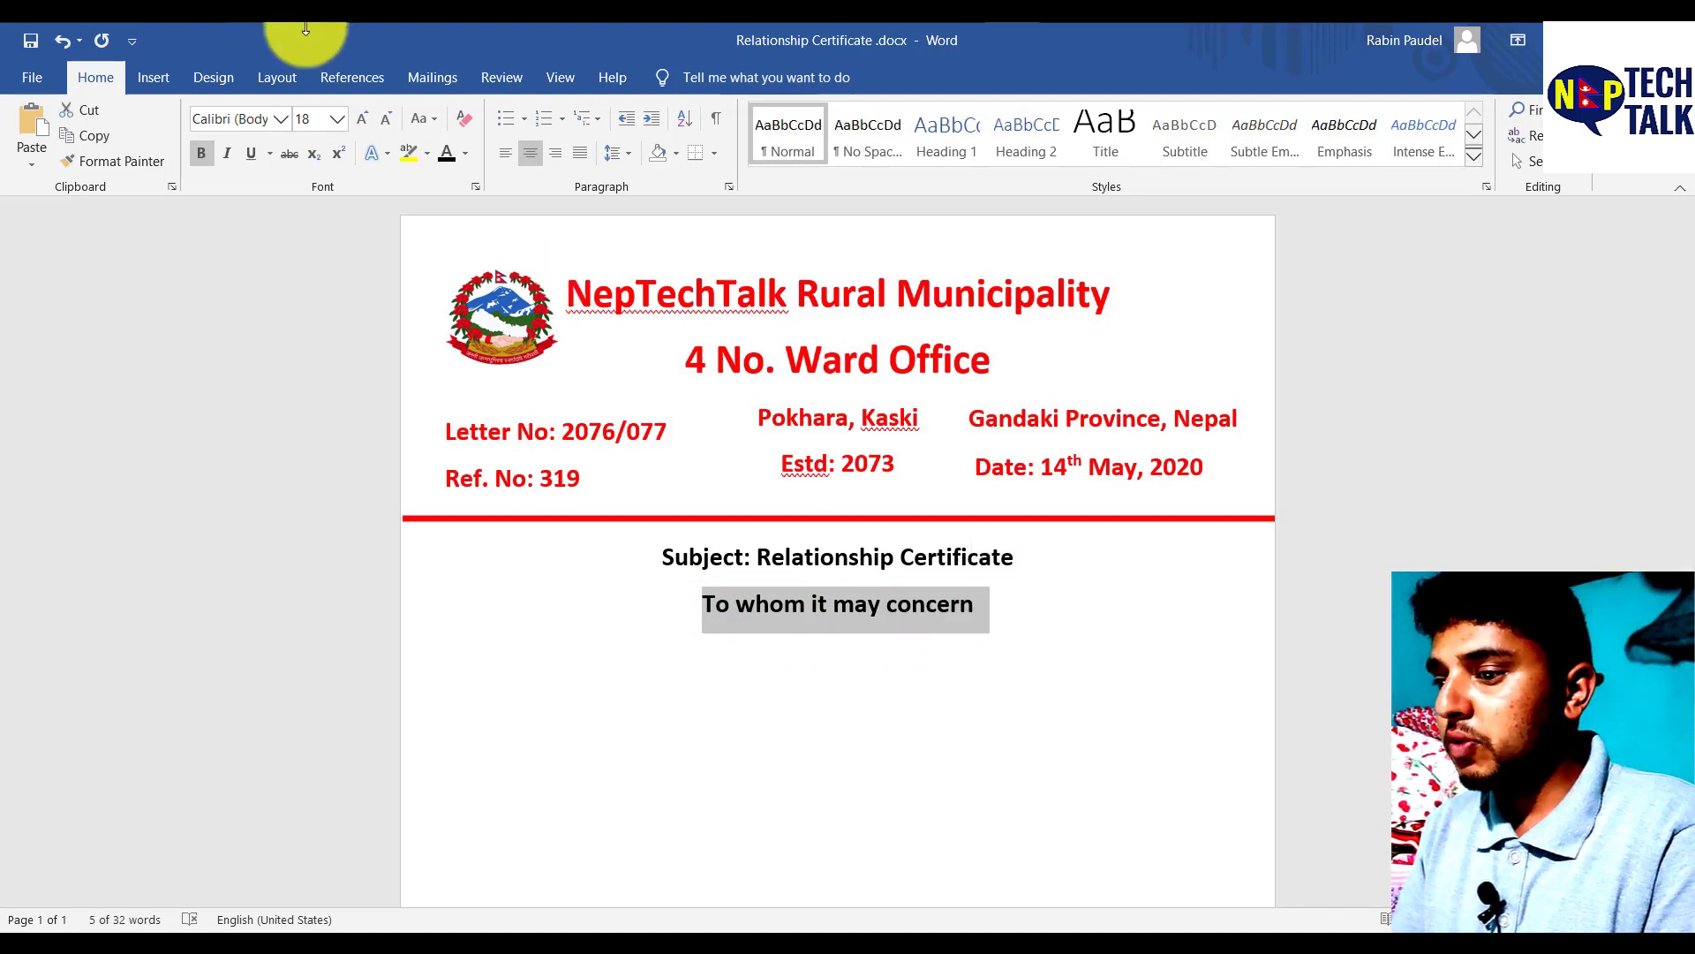
{"action": "left_click", "coordinate": [426, 120]}
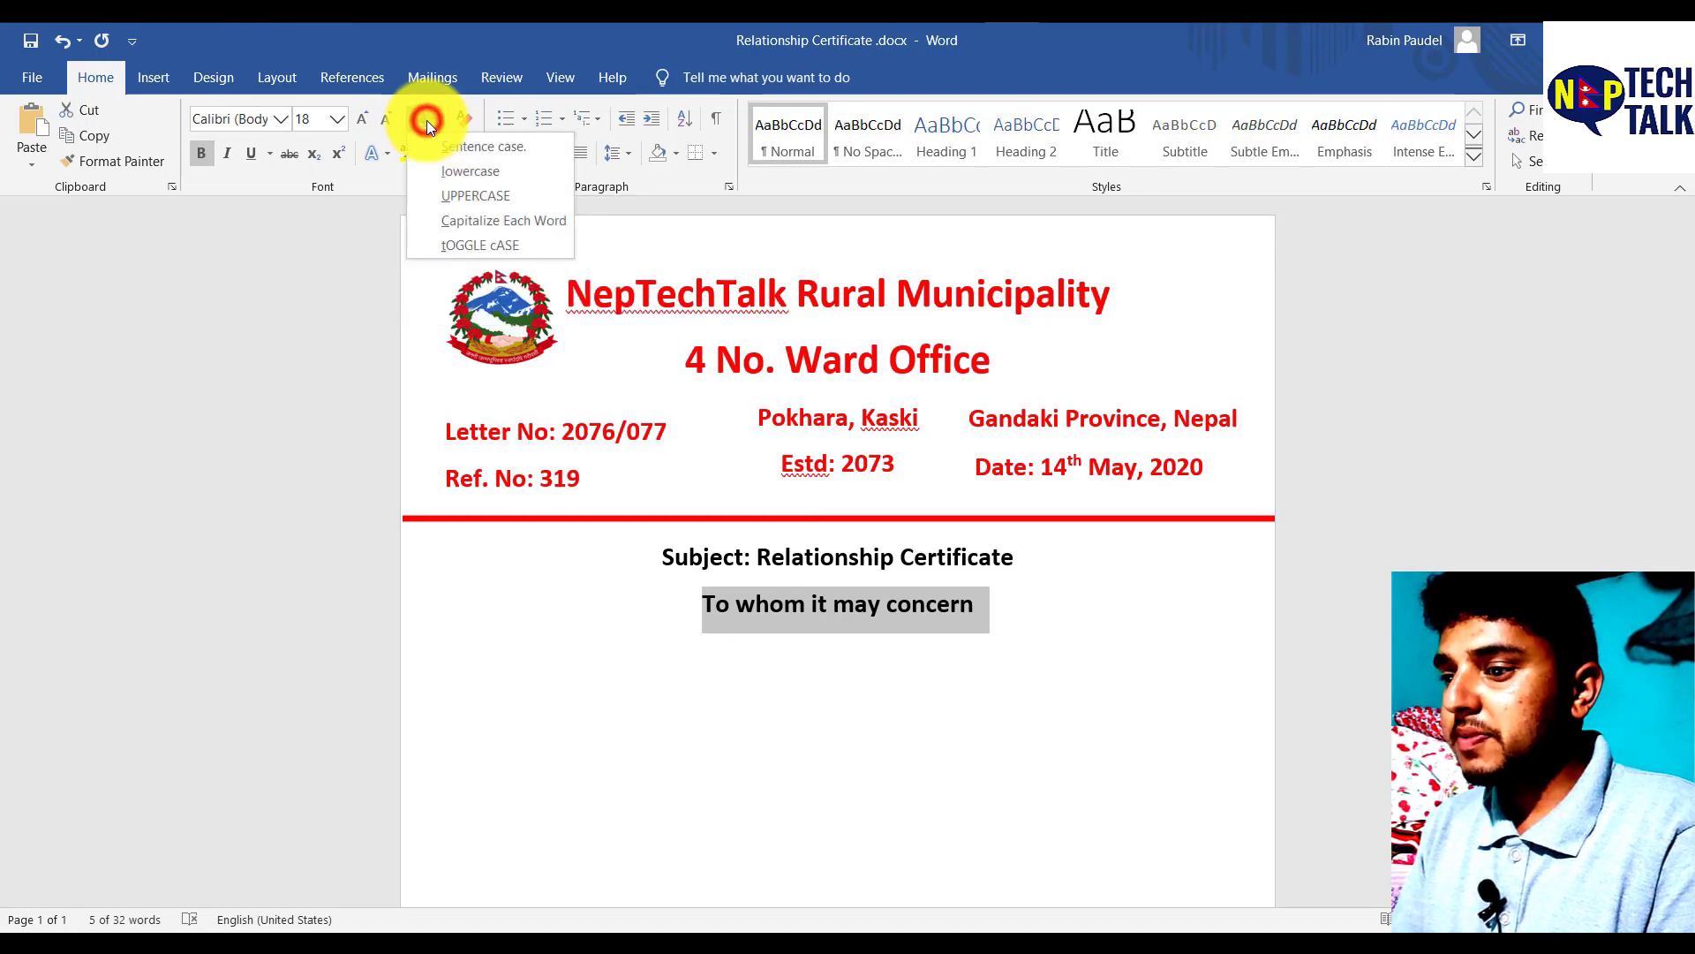
{"action": "left_click", "coordinate": [447, 192]}
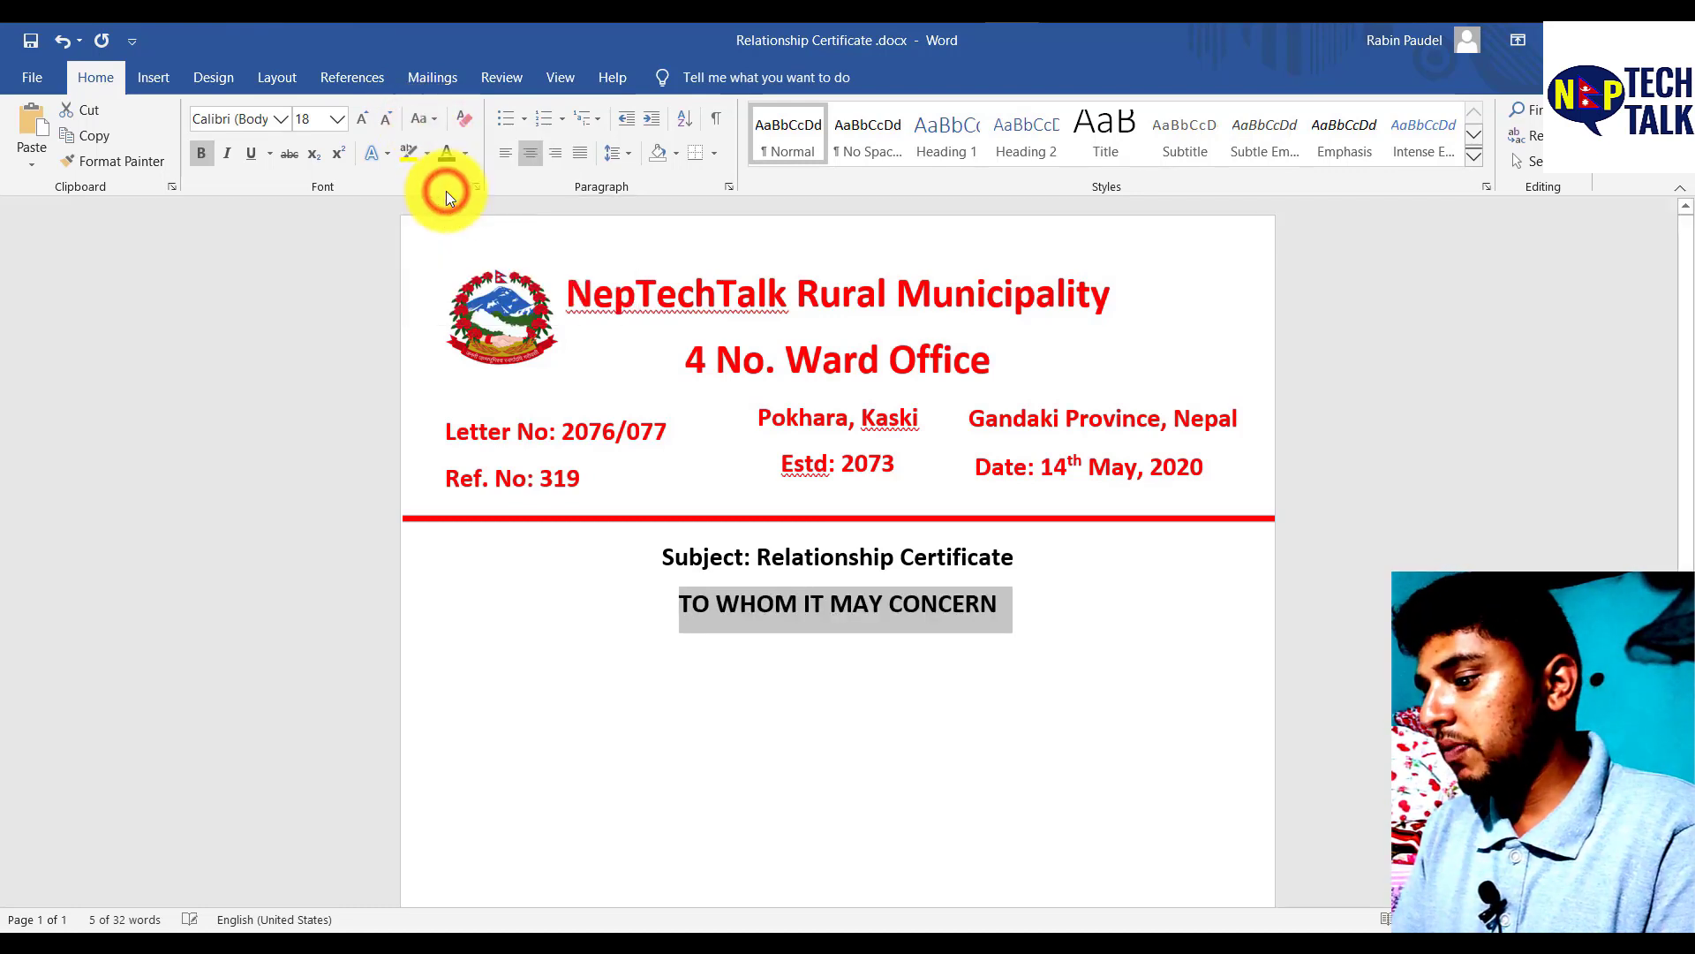
{"action": "left_click", "coordinate": [946, 615]}
{"action": "left_click", "coordinate": [1024, 608]}
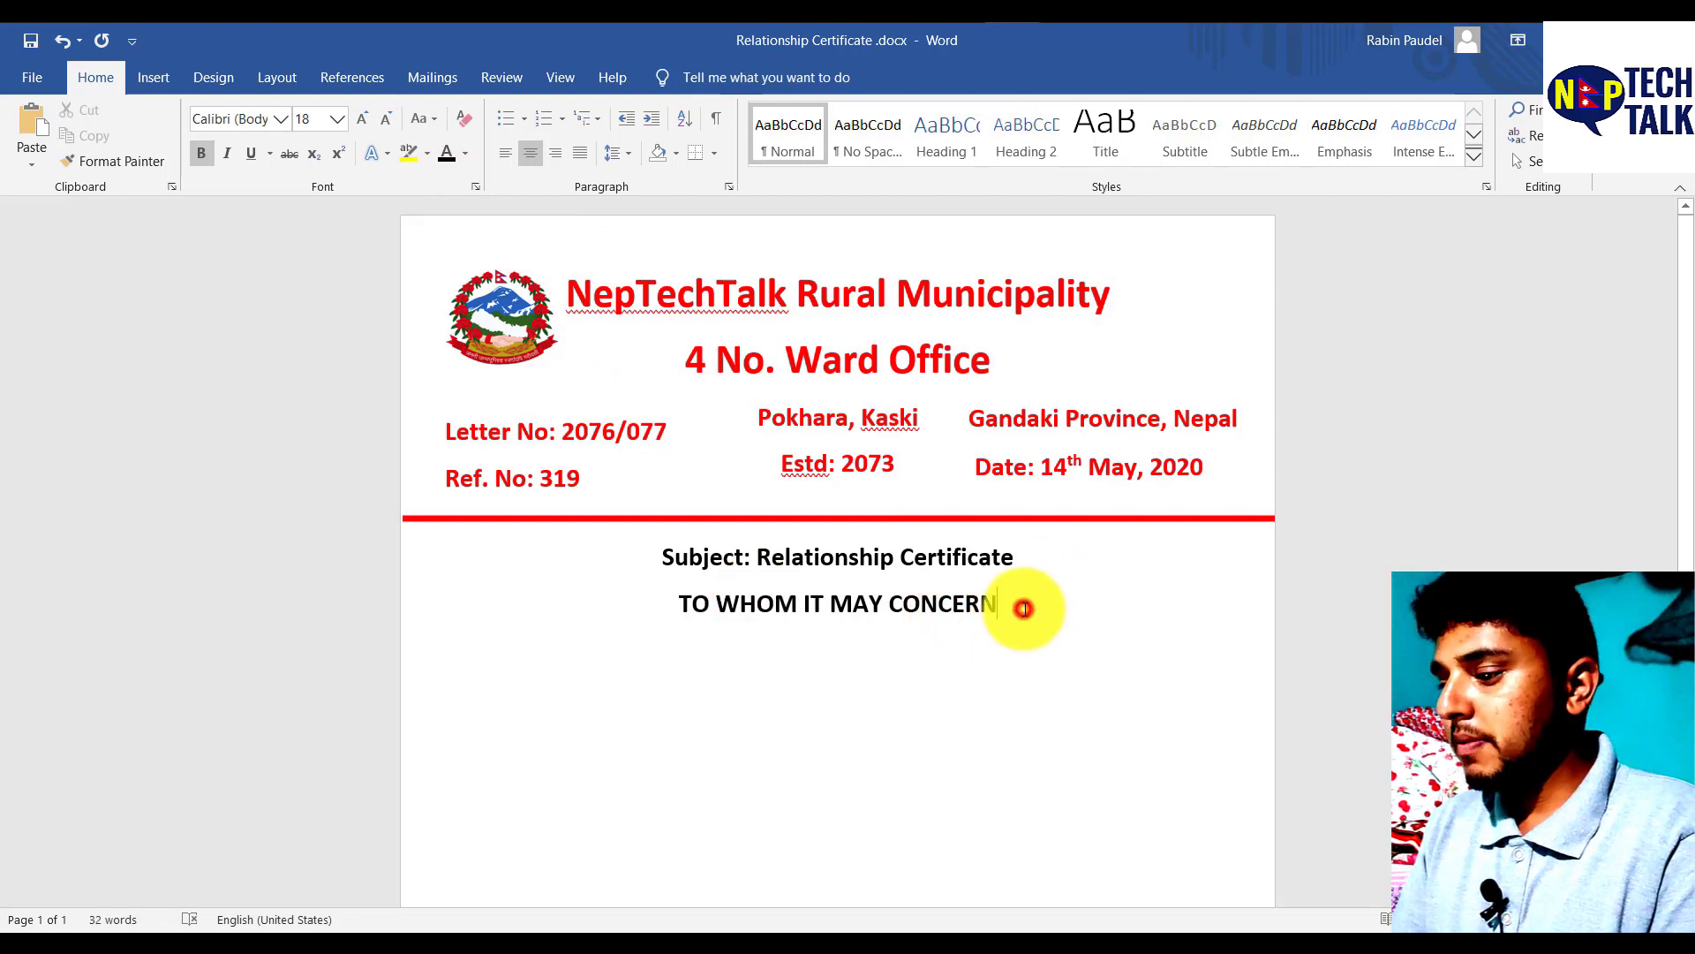
{"action": "key", "text": "Return"}
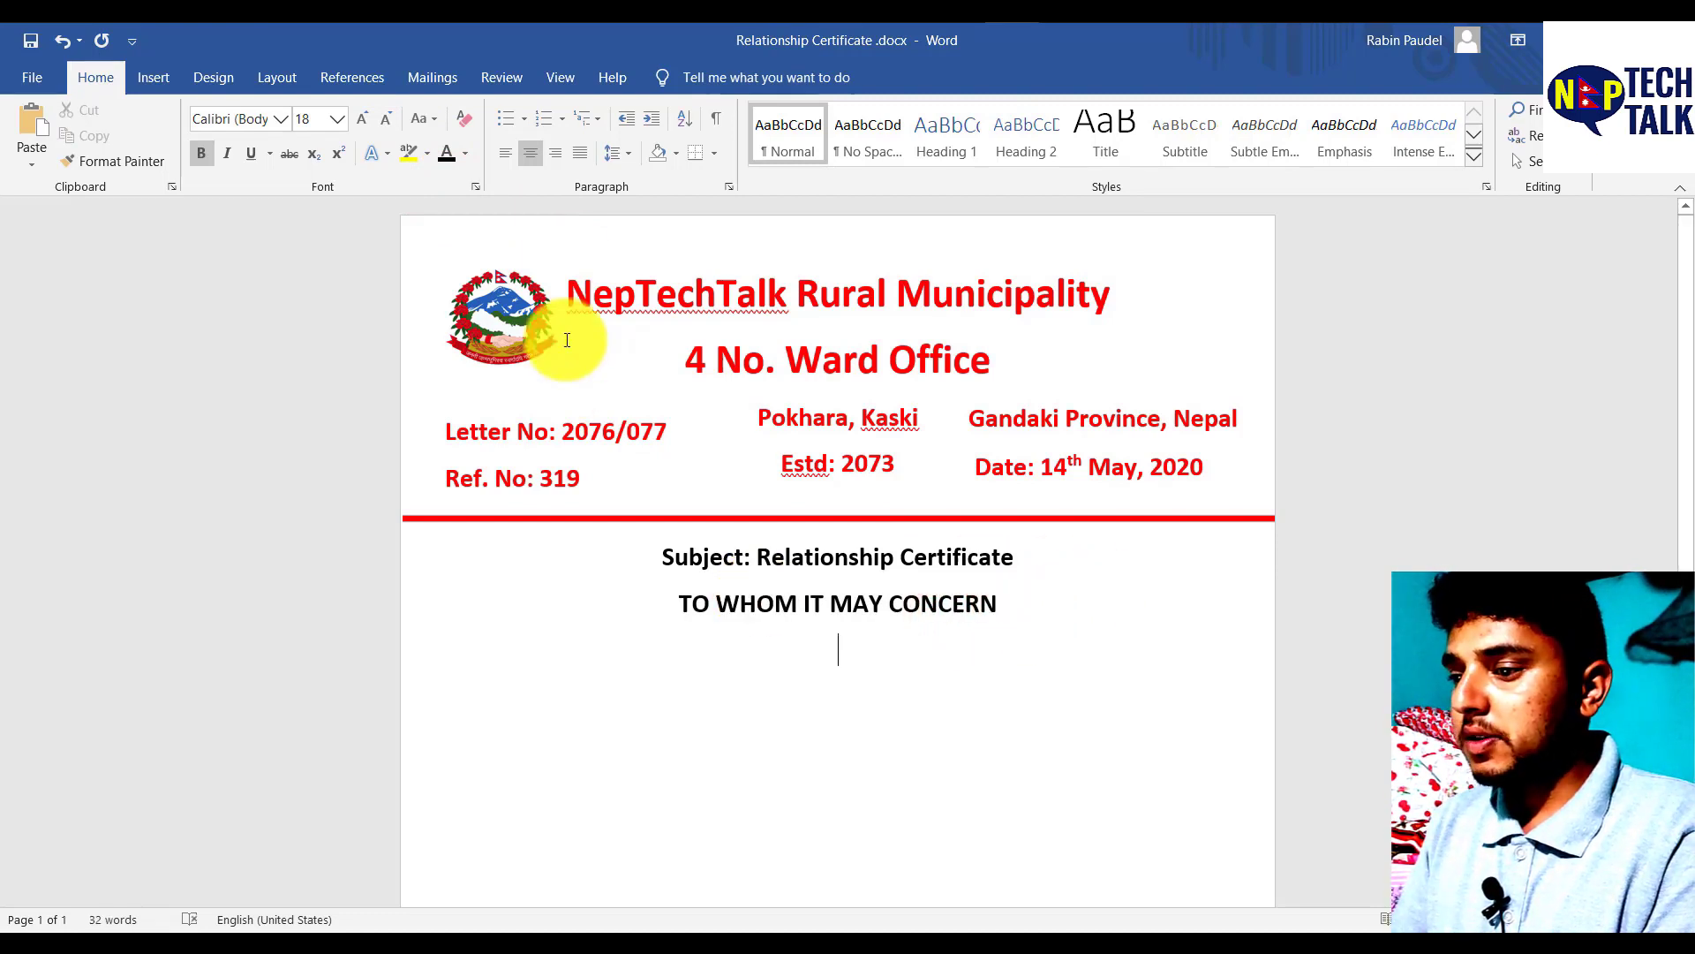
{"action": "left_click", "coordinate": [516, 161]}
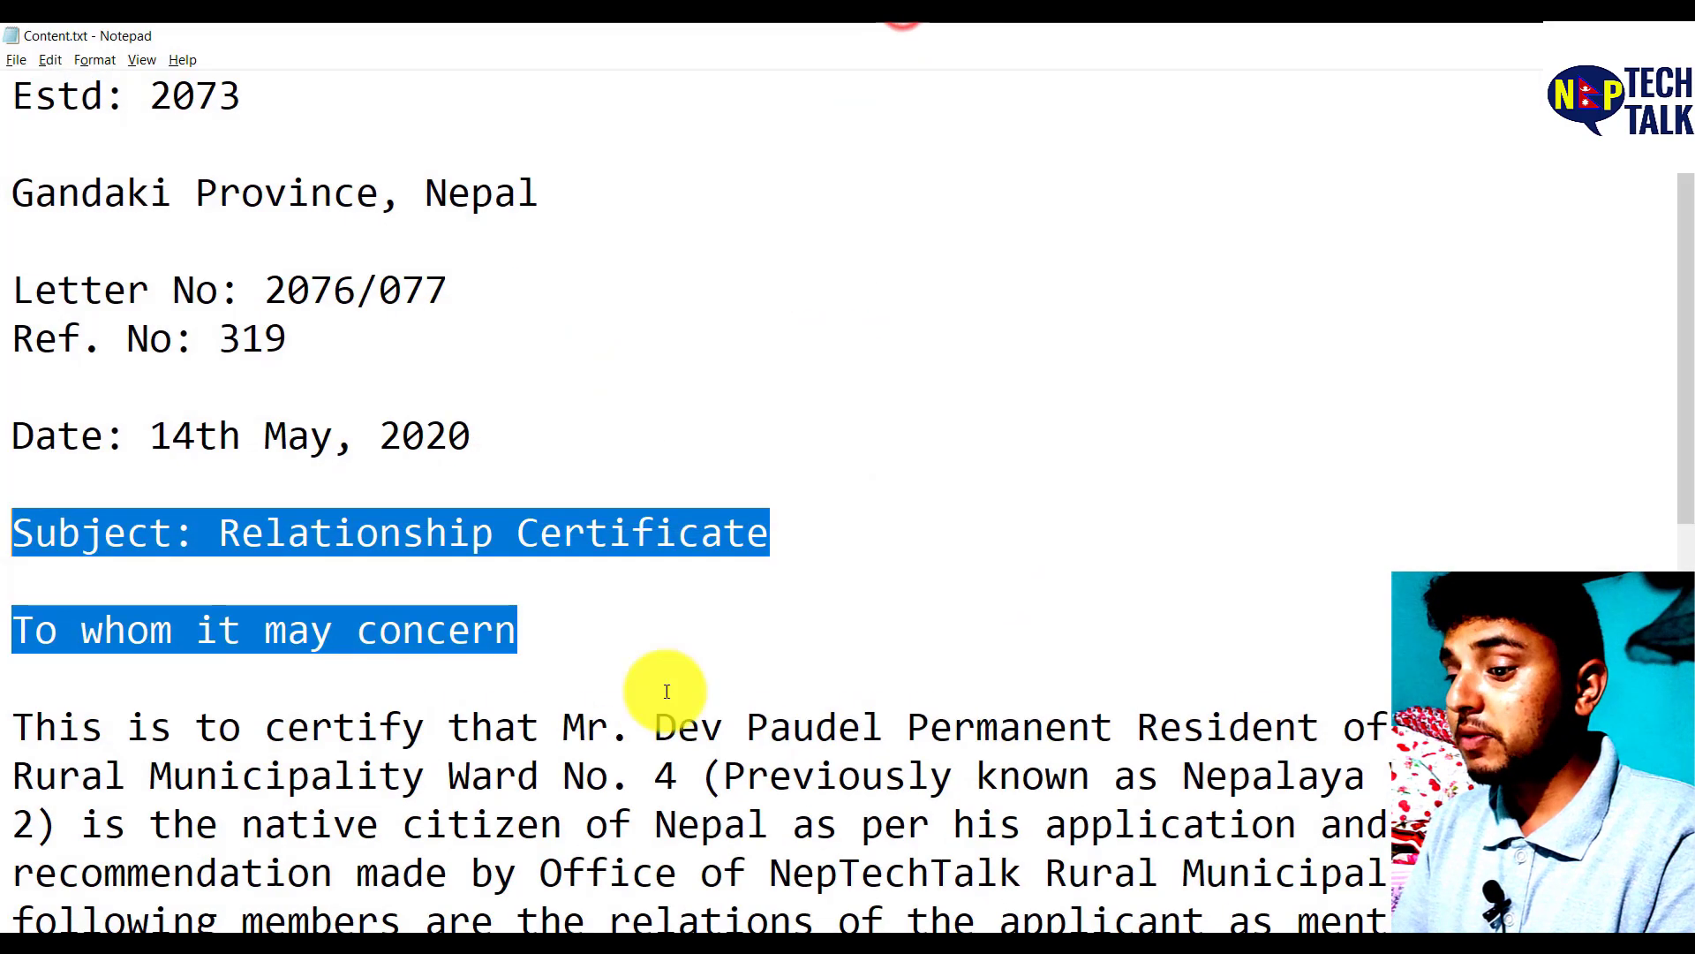
Step: Copy the 'This is to certify that…' paragraph from Content.txt and return to Word
{"action": "scroll", "coordinate": [665, 685], "scroll_direction": "down", "scroll_amount": 3}
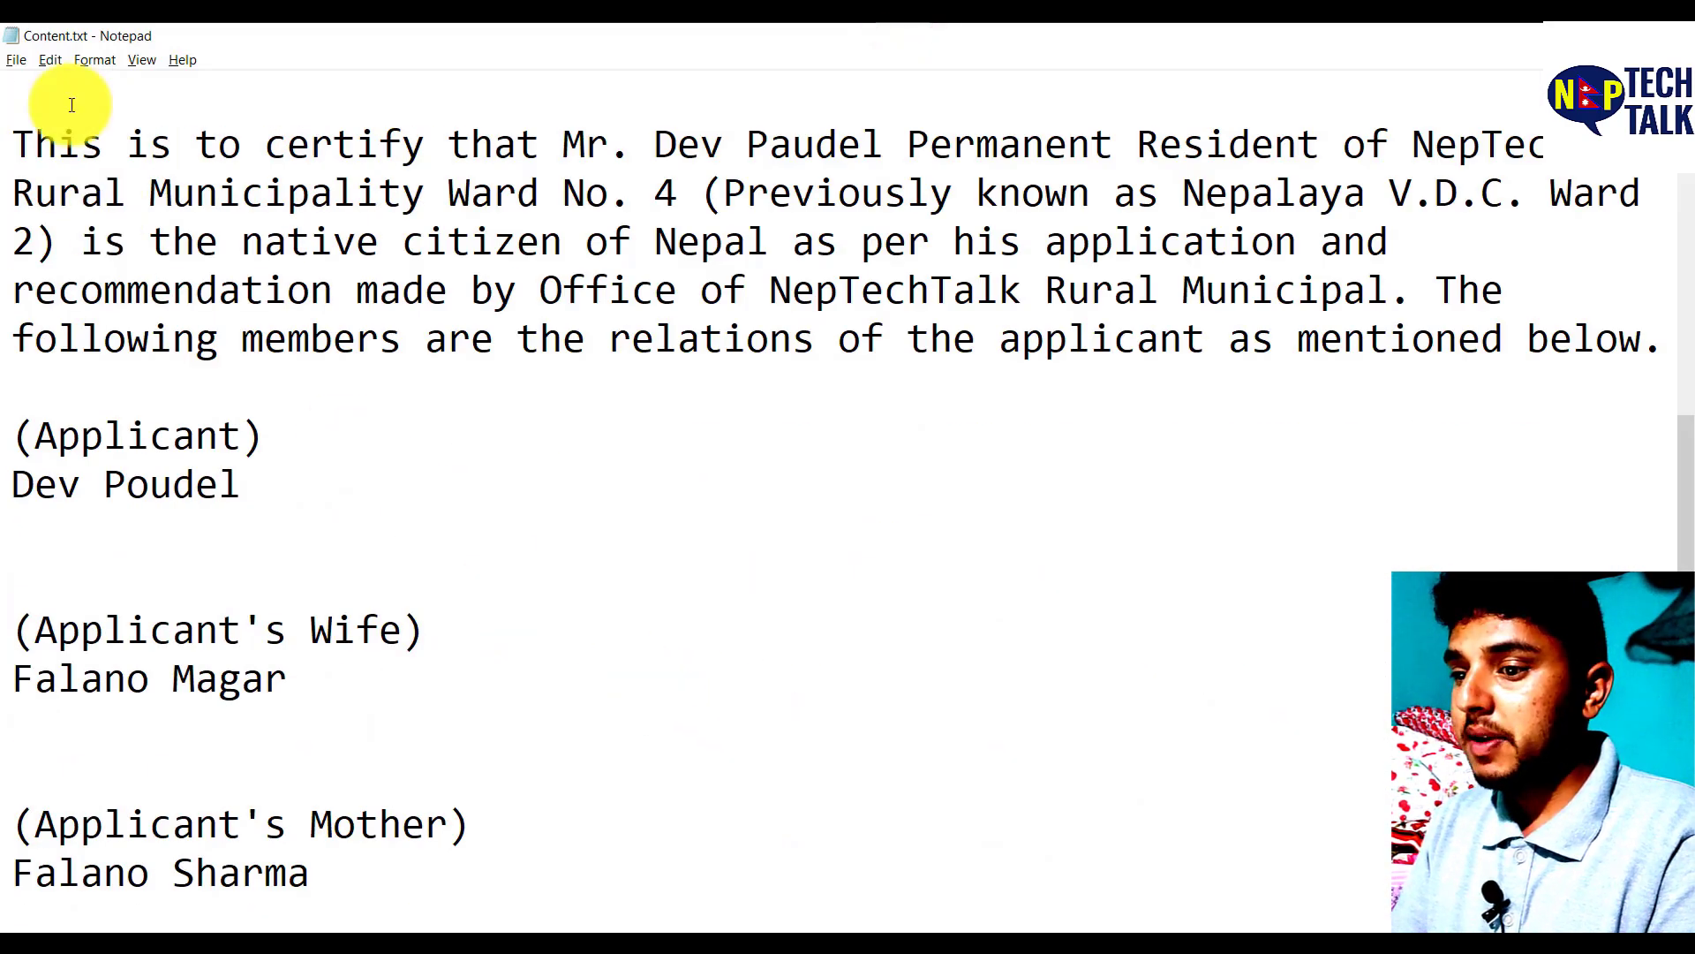
{"action": "left_click_drag", "start_coordinate": [14, 144], "coordinate": [1660, 383]}
{"action": "key", "text": "ctrl+c"}
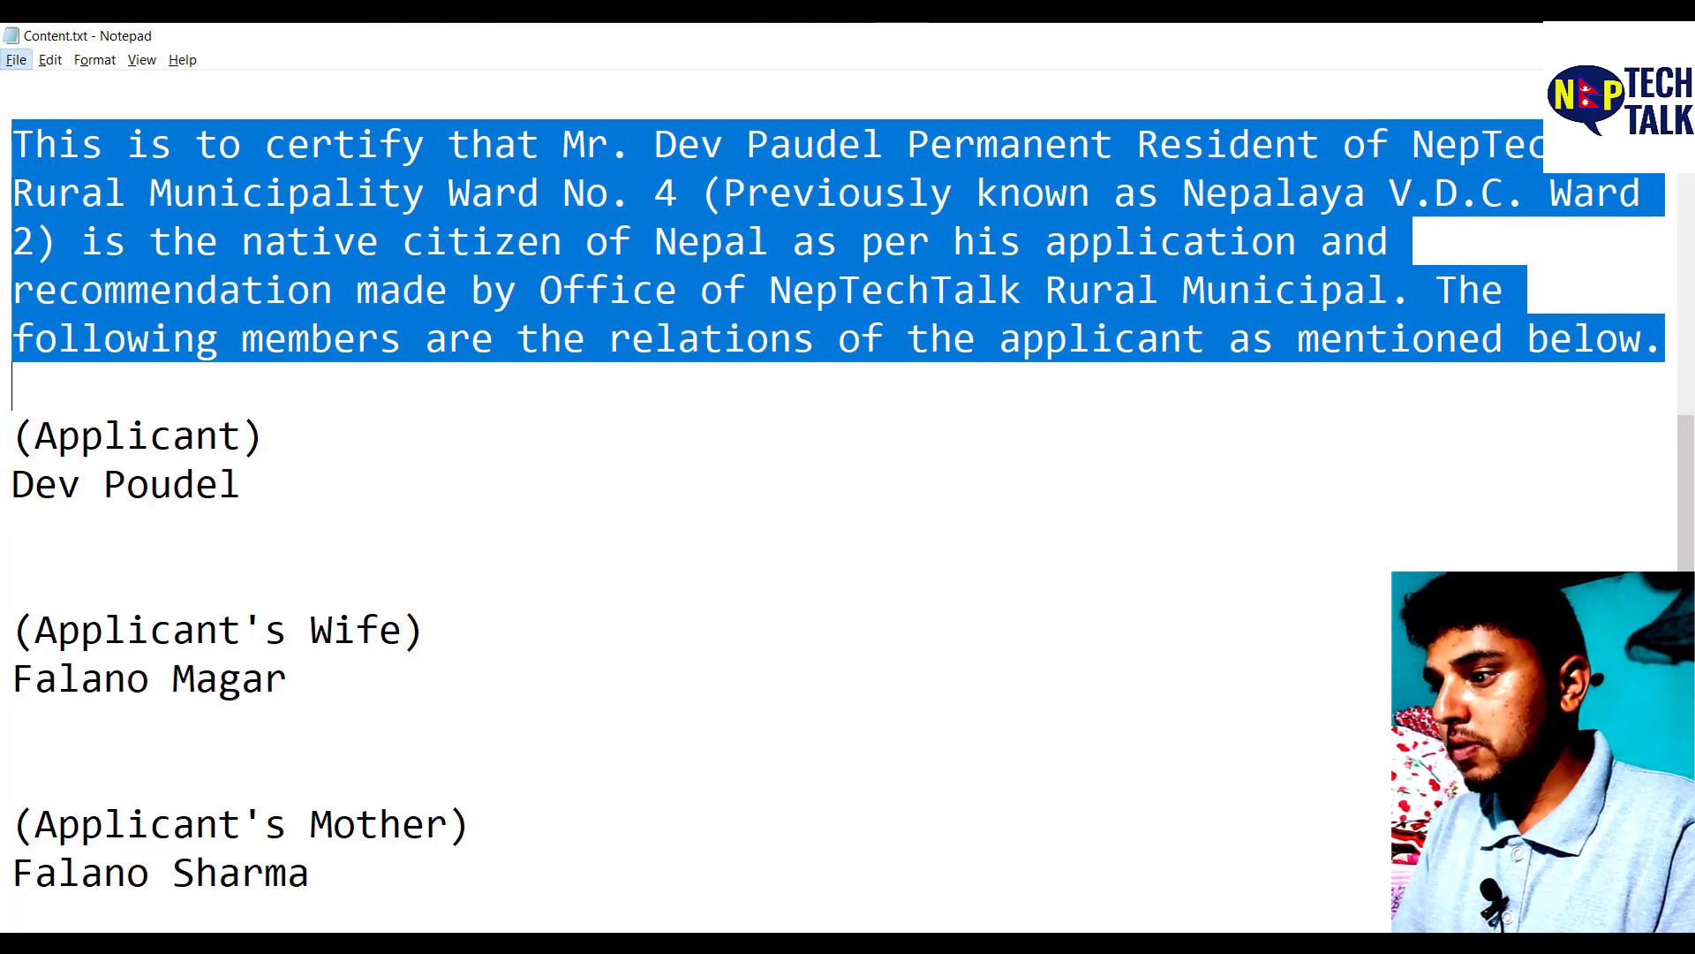
{"action": "key", "text": "alt+Tab"}
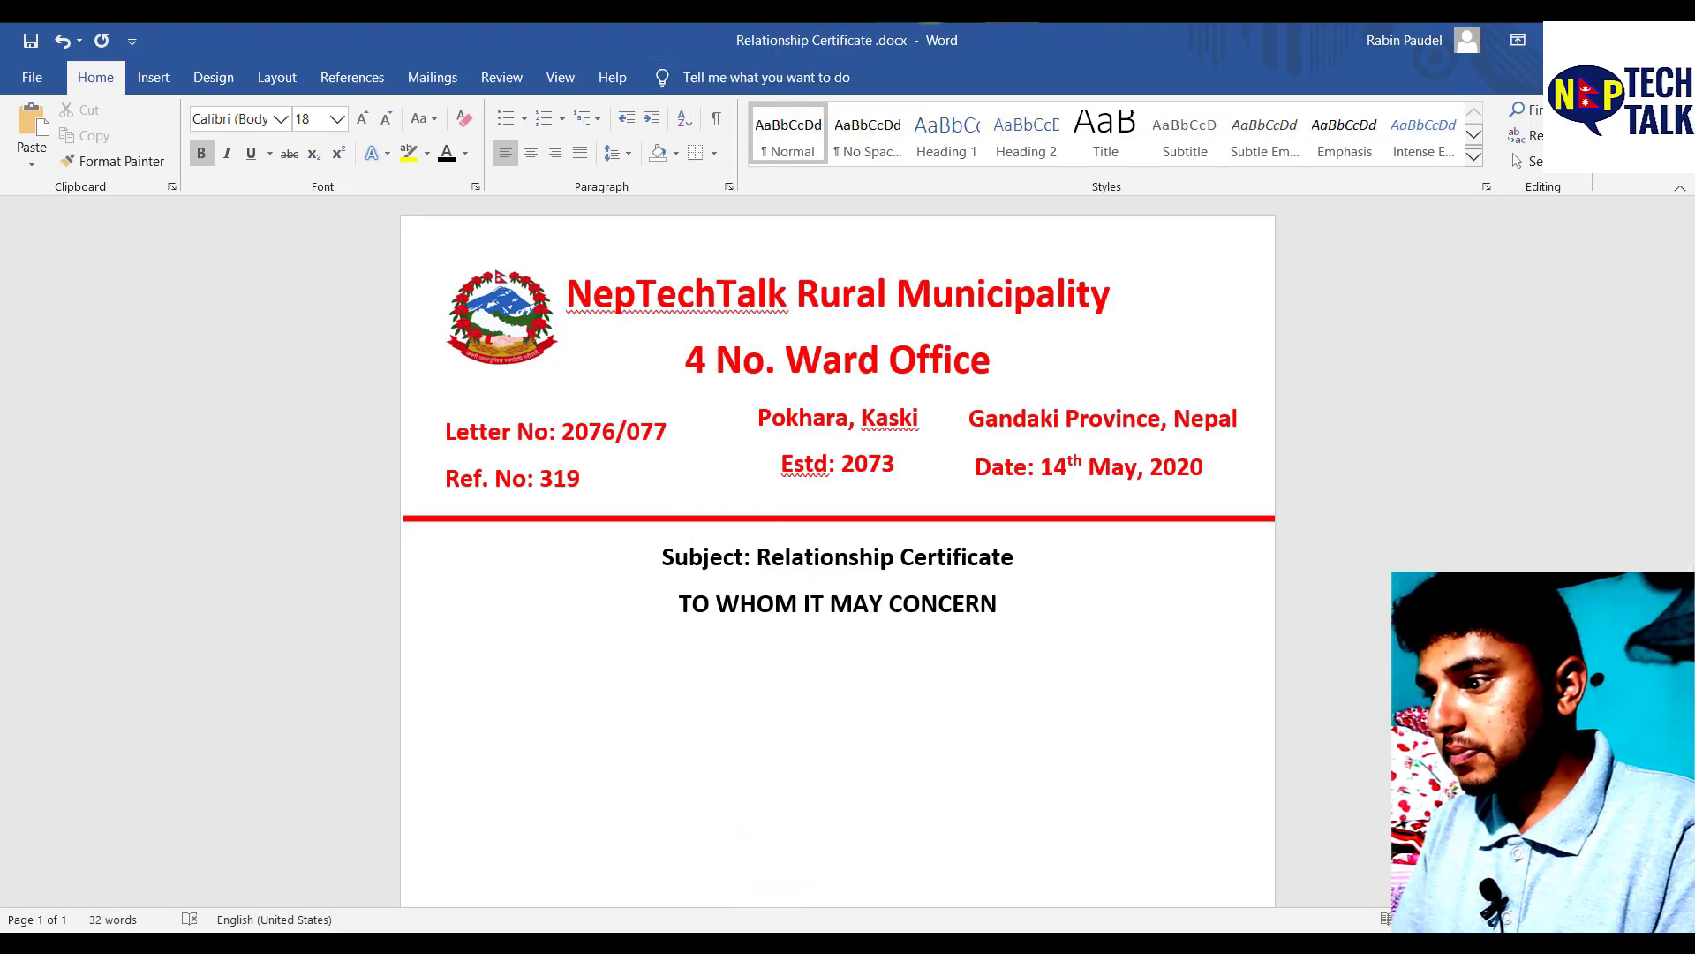
Step: Paste the certifying paragraph below the greeting, justified with 1.5 line spacing
{"action": "key", "text": "alt+Tab"}
{"action": "key", "text": "alt+Tab"}
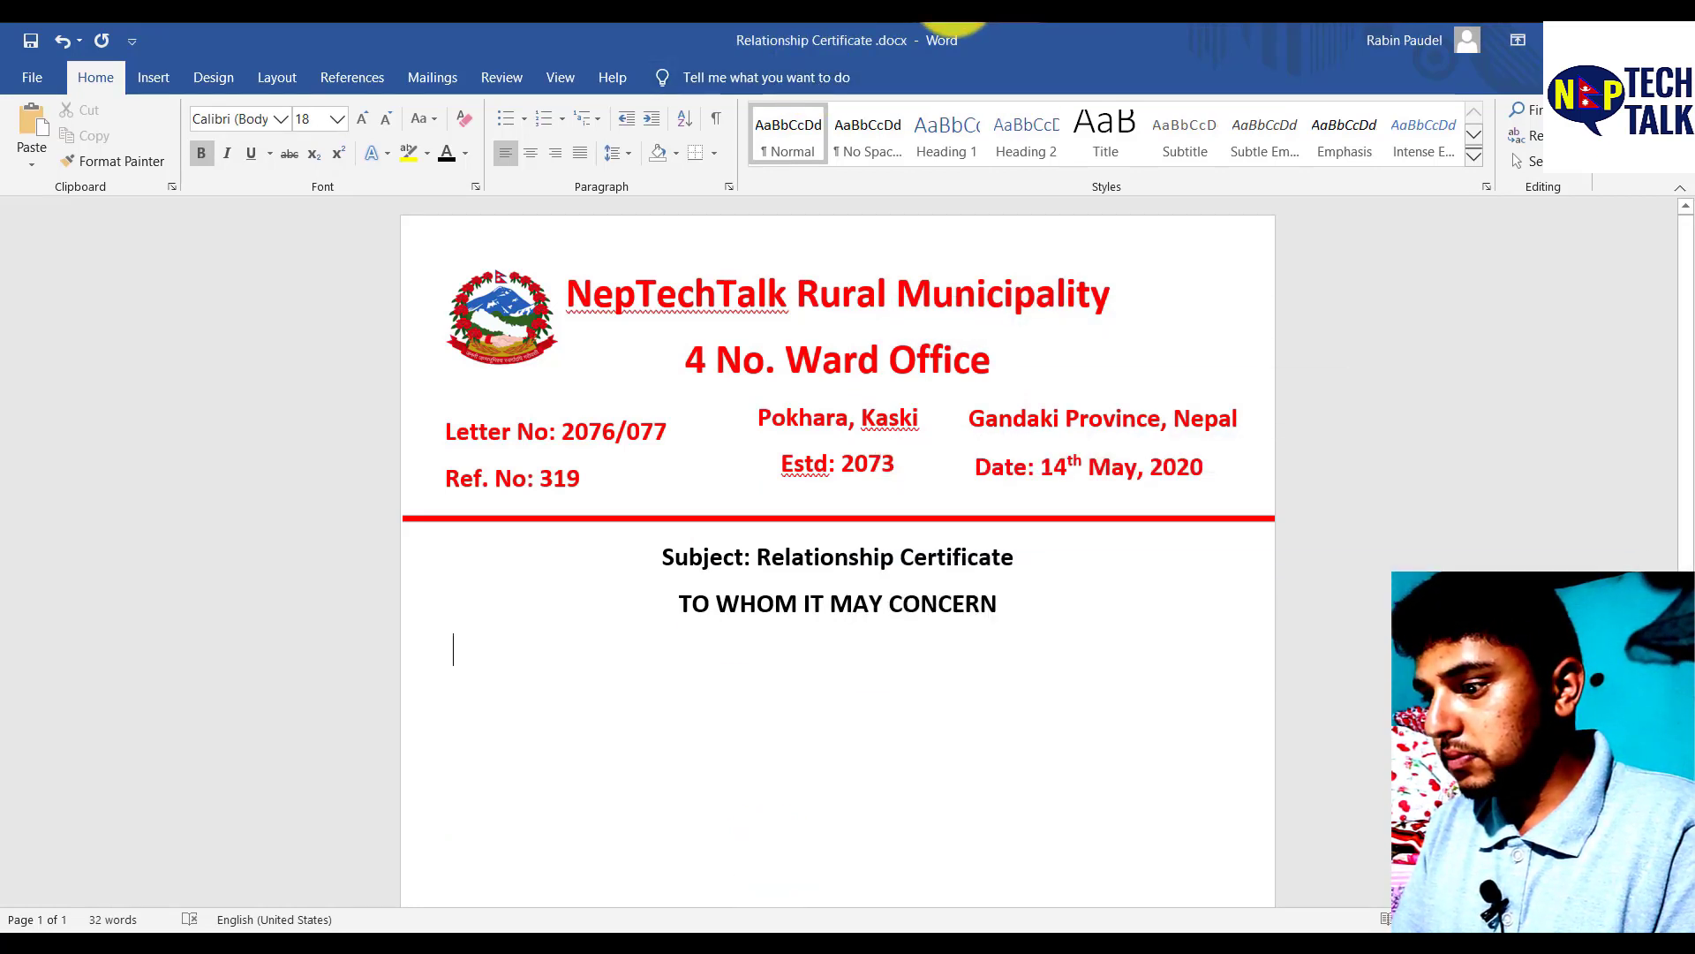
{"action": "key", "text": "ctrl+v"}
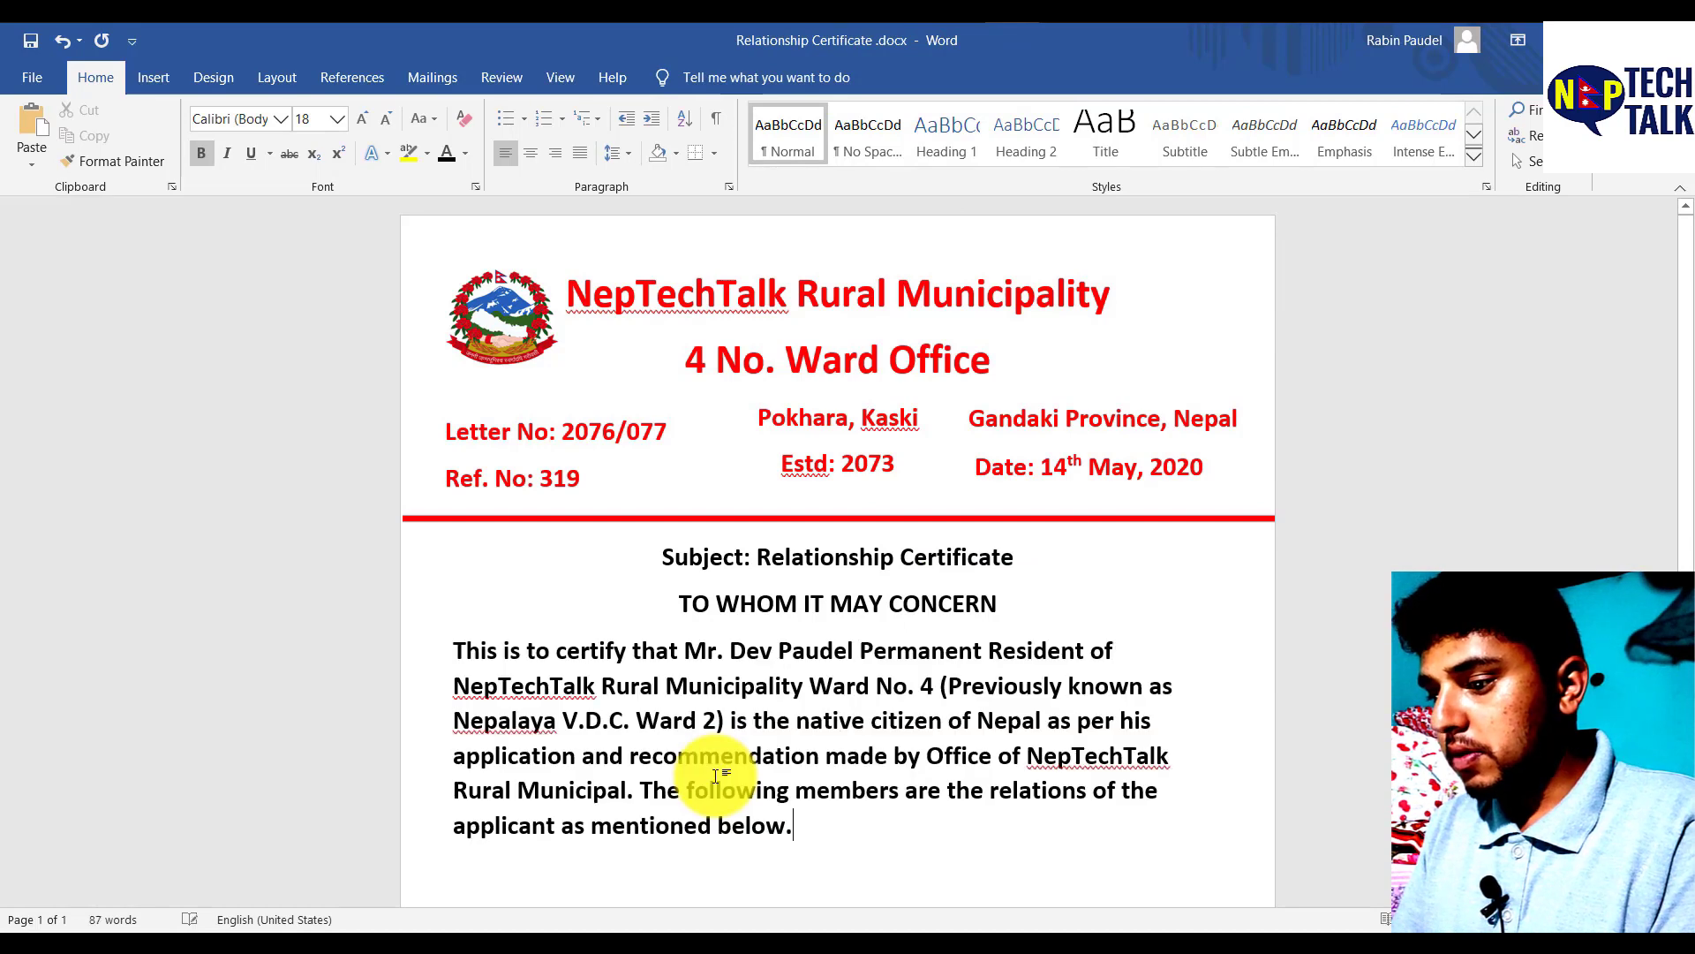
{"action": "left_click_drag", "start_coordinate": [808, 829], "coordinate": [456, 646]}
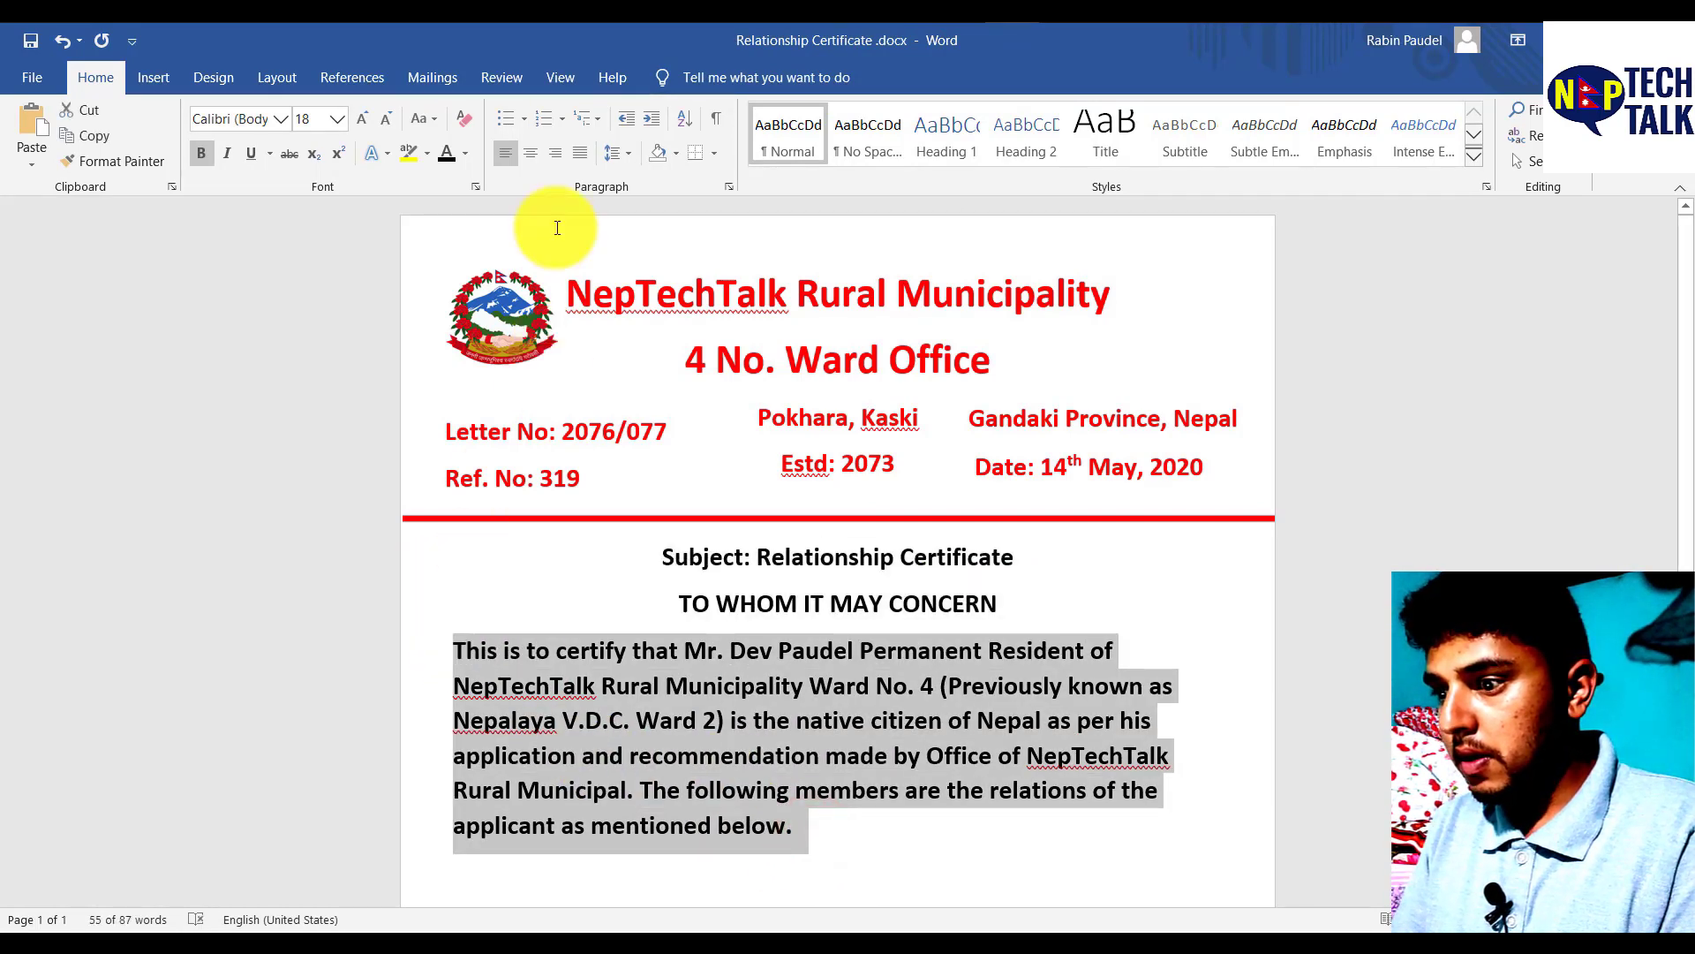
{"action": "left_click", "coordinate": [570, 155]}
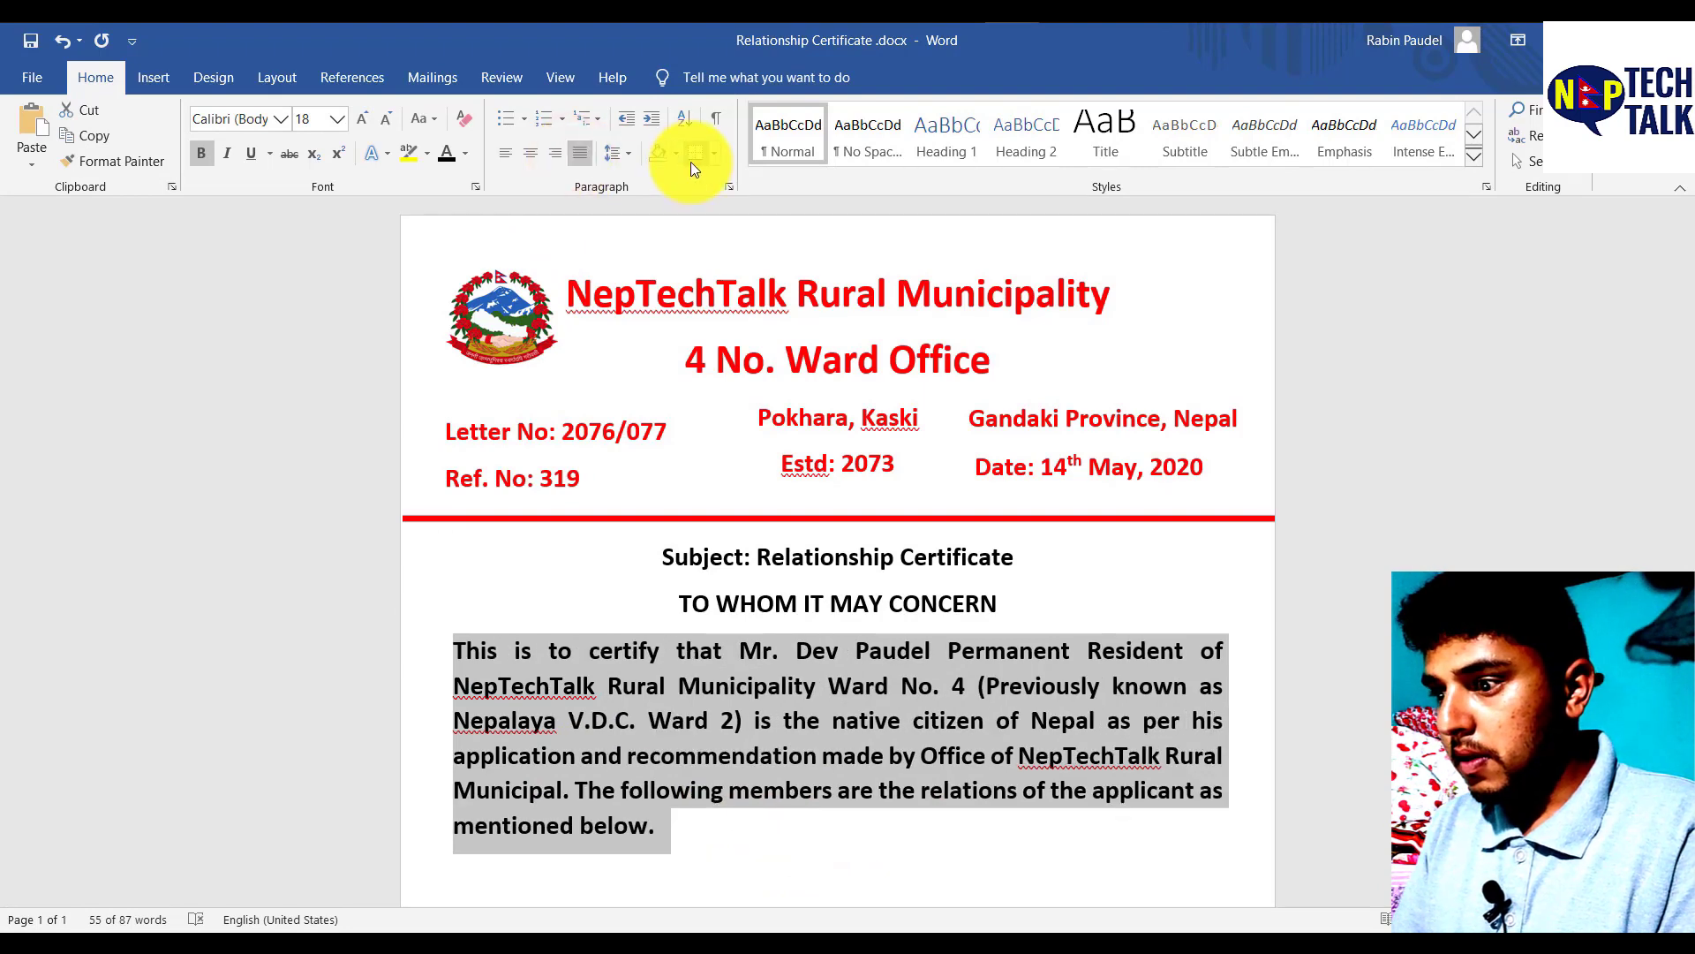
{"action": "left_click", "coordinate": [632, 155]}
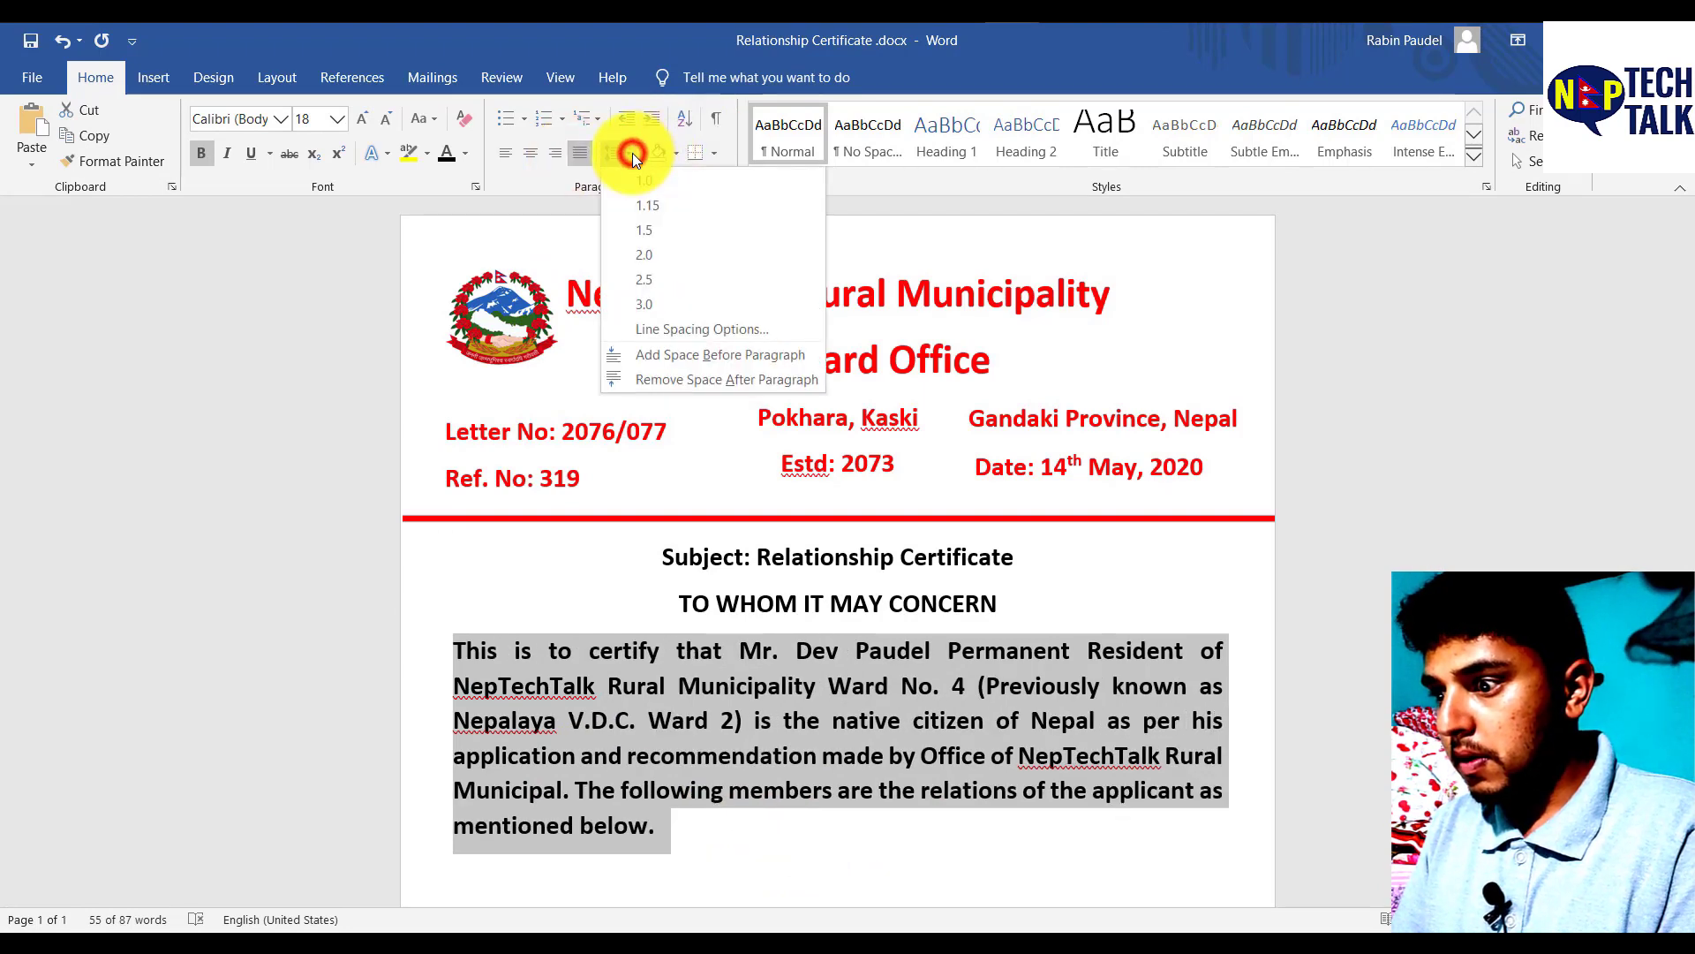
{"action": "left_click", "coordinate": [639, 227]}
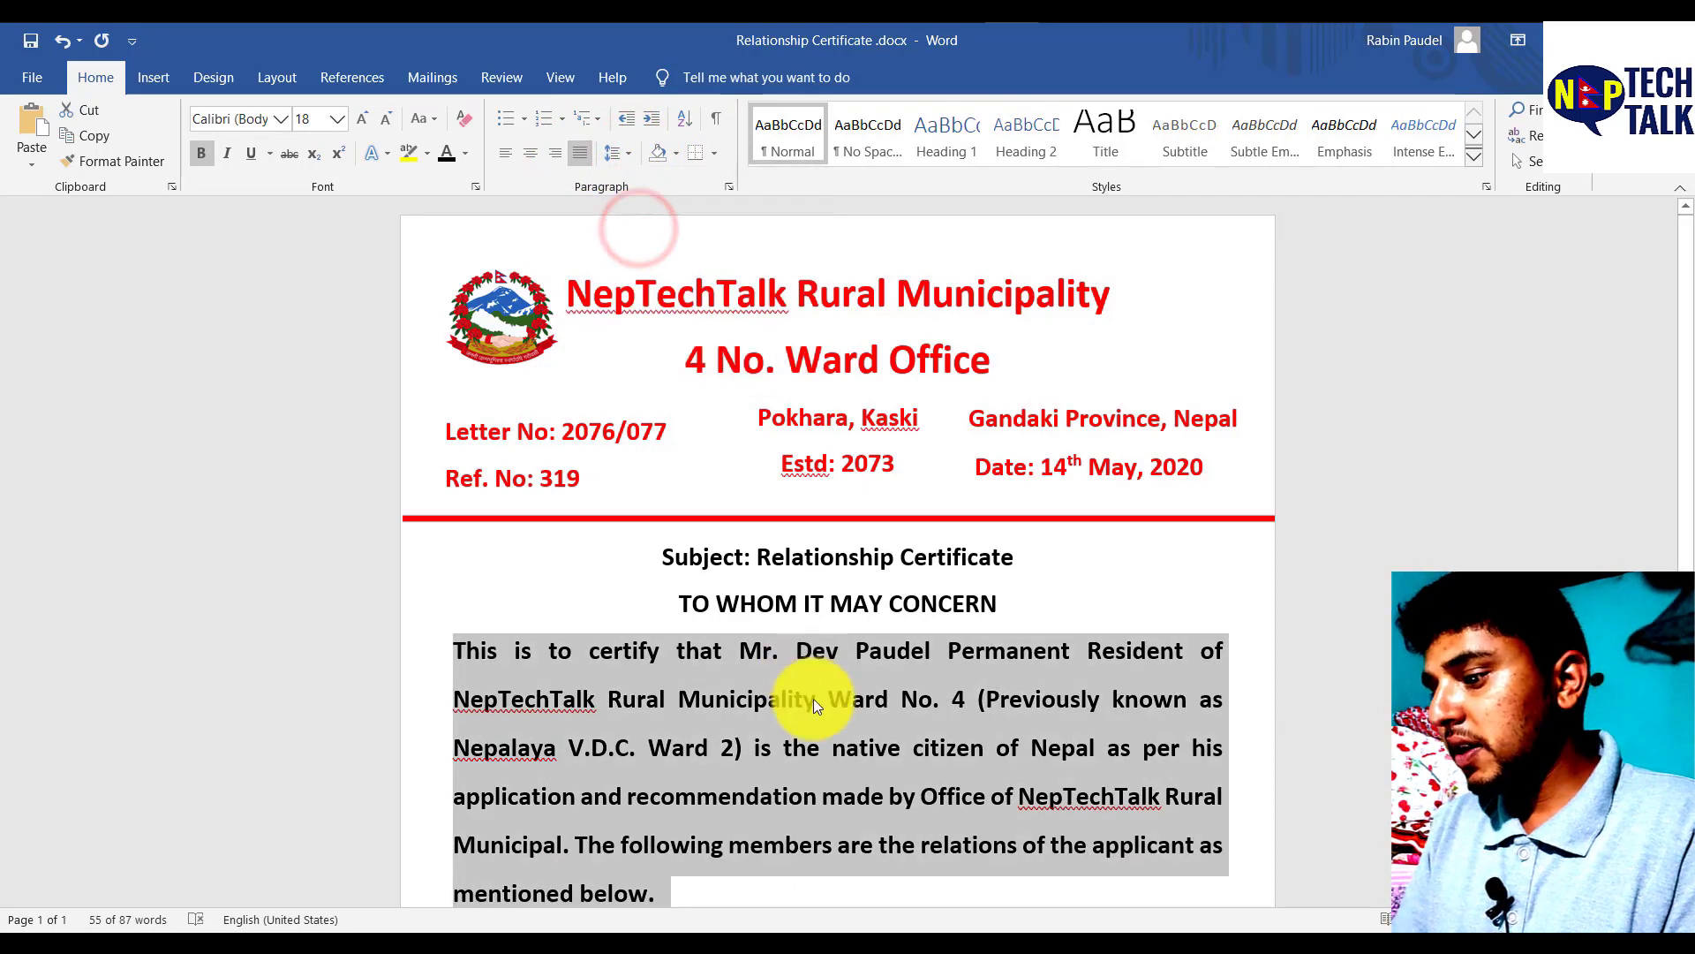
{"action": "left_click", "coordinate": [813, 698]}
Step: Unbold the paragraph, indent its first line with a tab, and bold the applicant's name
{"action": "scroll", "coordinate": [815, 697], "scroll_direction": "down", "scroll_amount": 1}
{"action": "scroll", "coordinate": [813, 698], "scroll_direction": "down", "scroll_amount": 2}
{"action": "left_click_drag", "start_coordinate": [707, 745], "coordinate": [461, 491]}
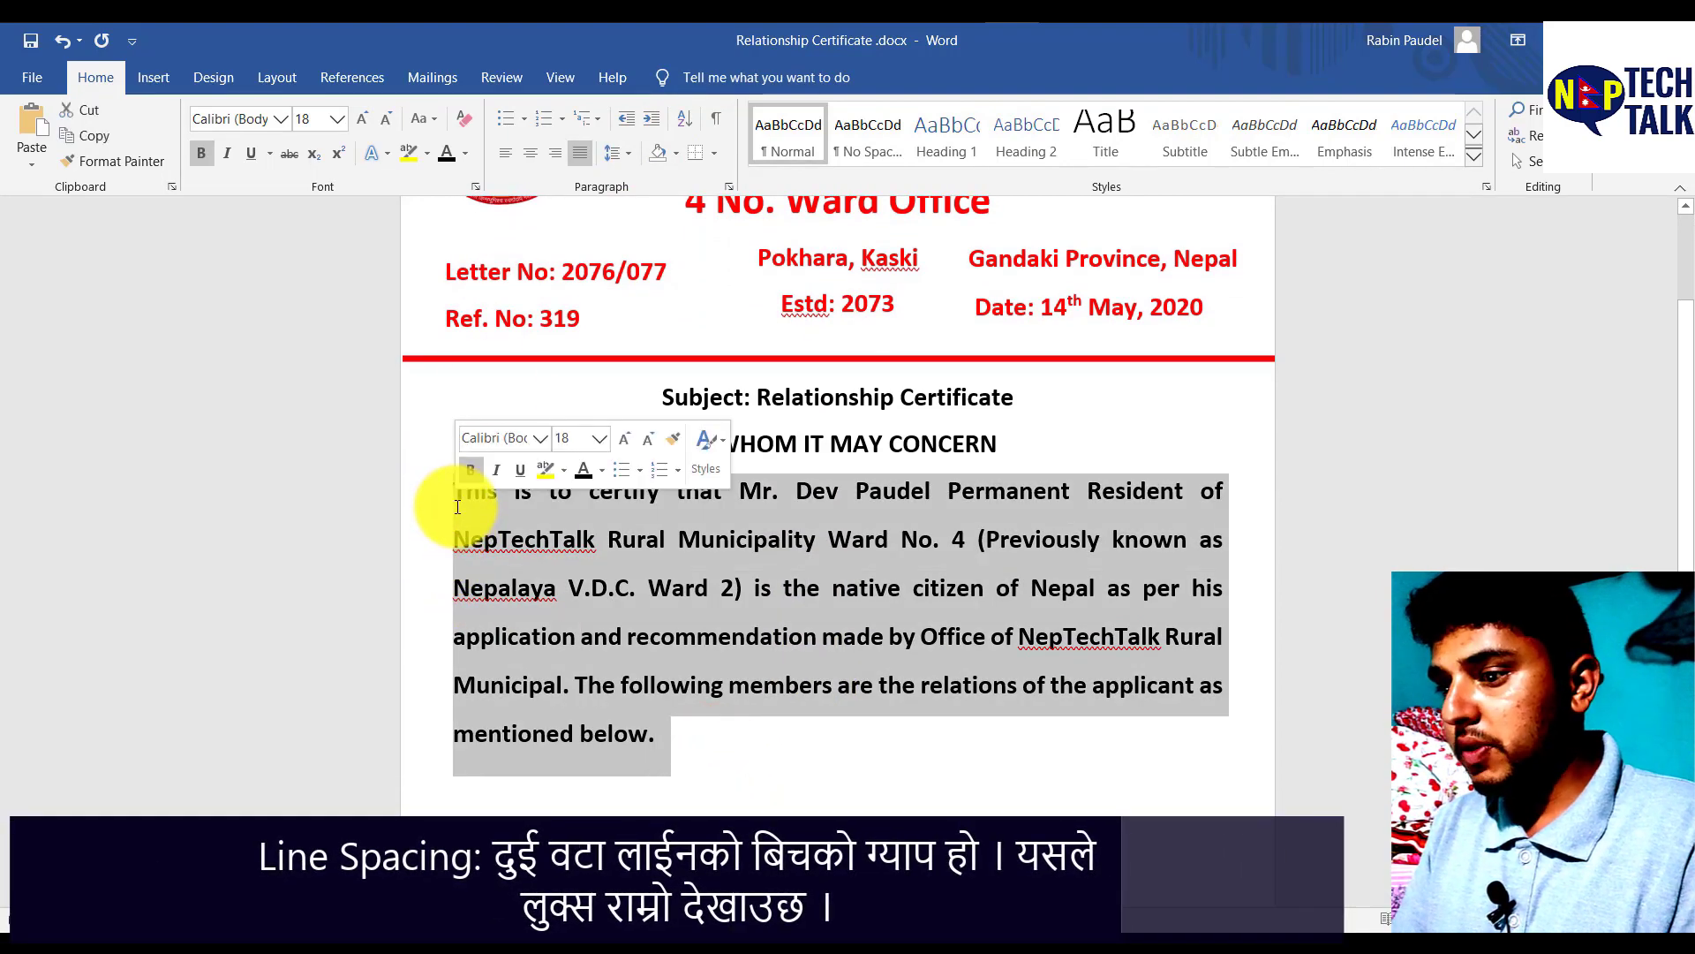
{"action": "key", "text": "ctrl+b"}
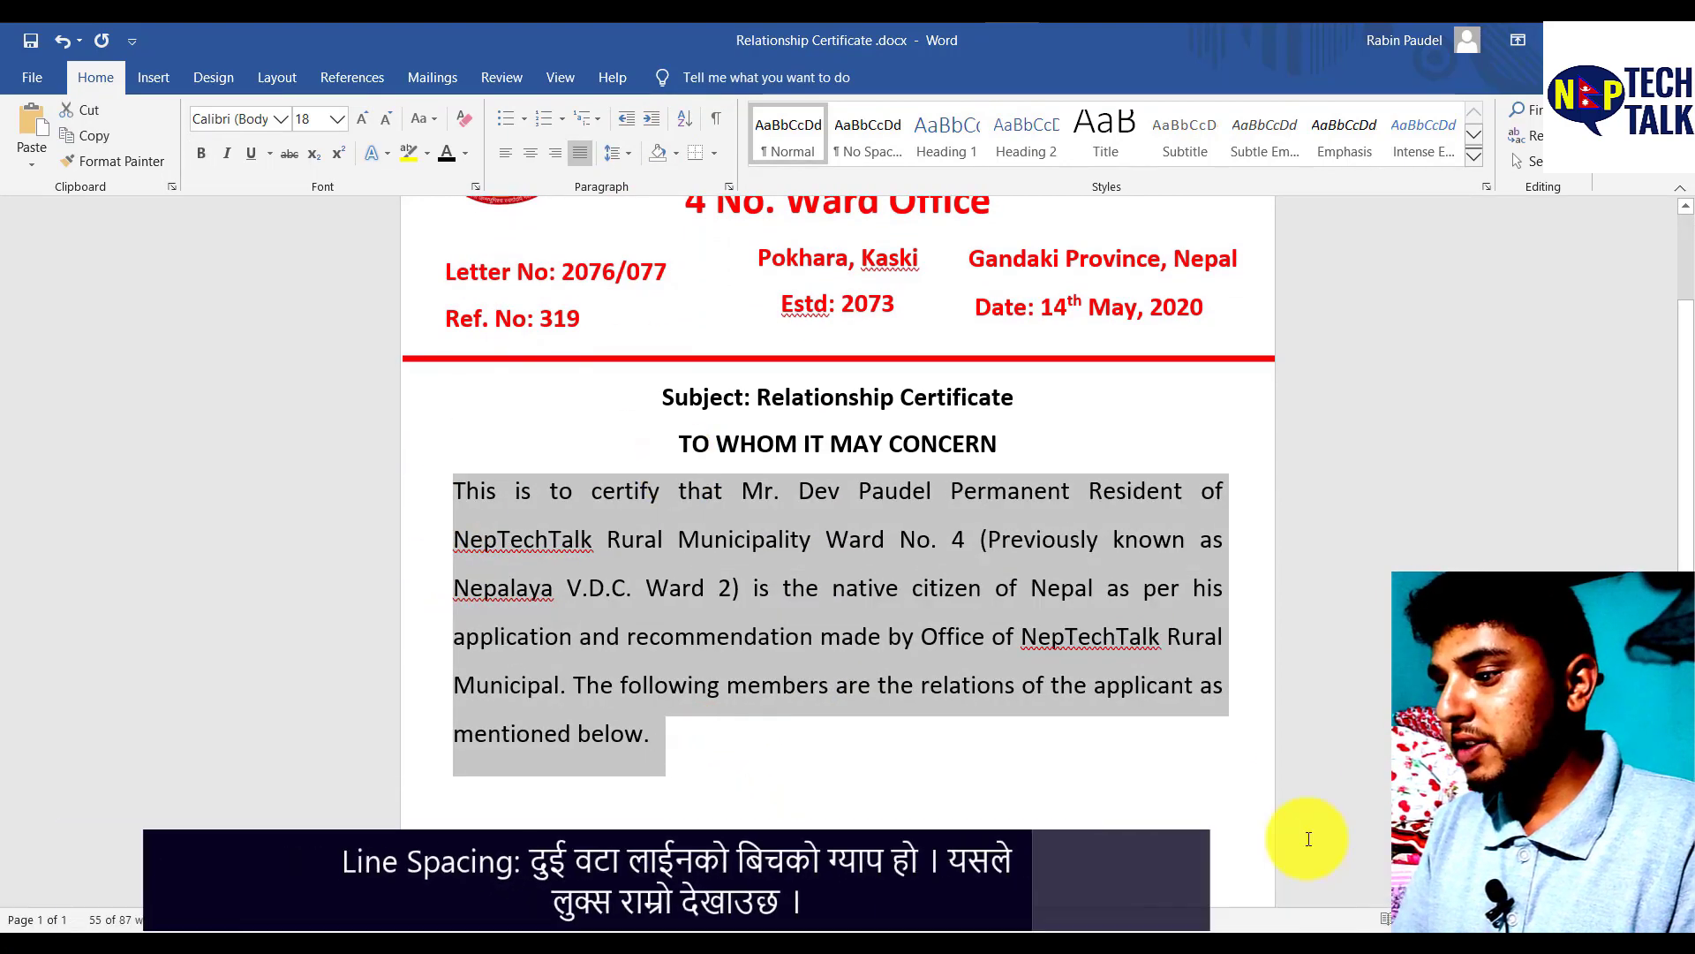
{"action": "left_click", "coordinate": [450, 488]}
{"action": "key", "text": "Tab"}
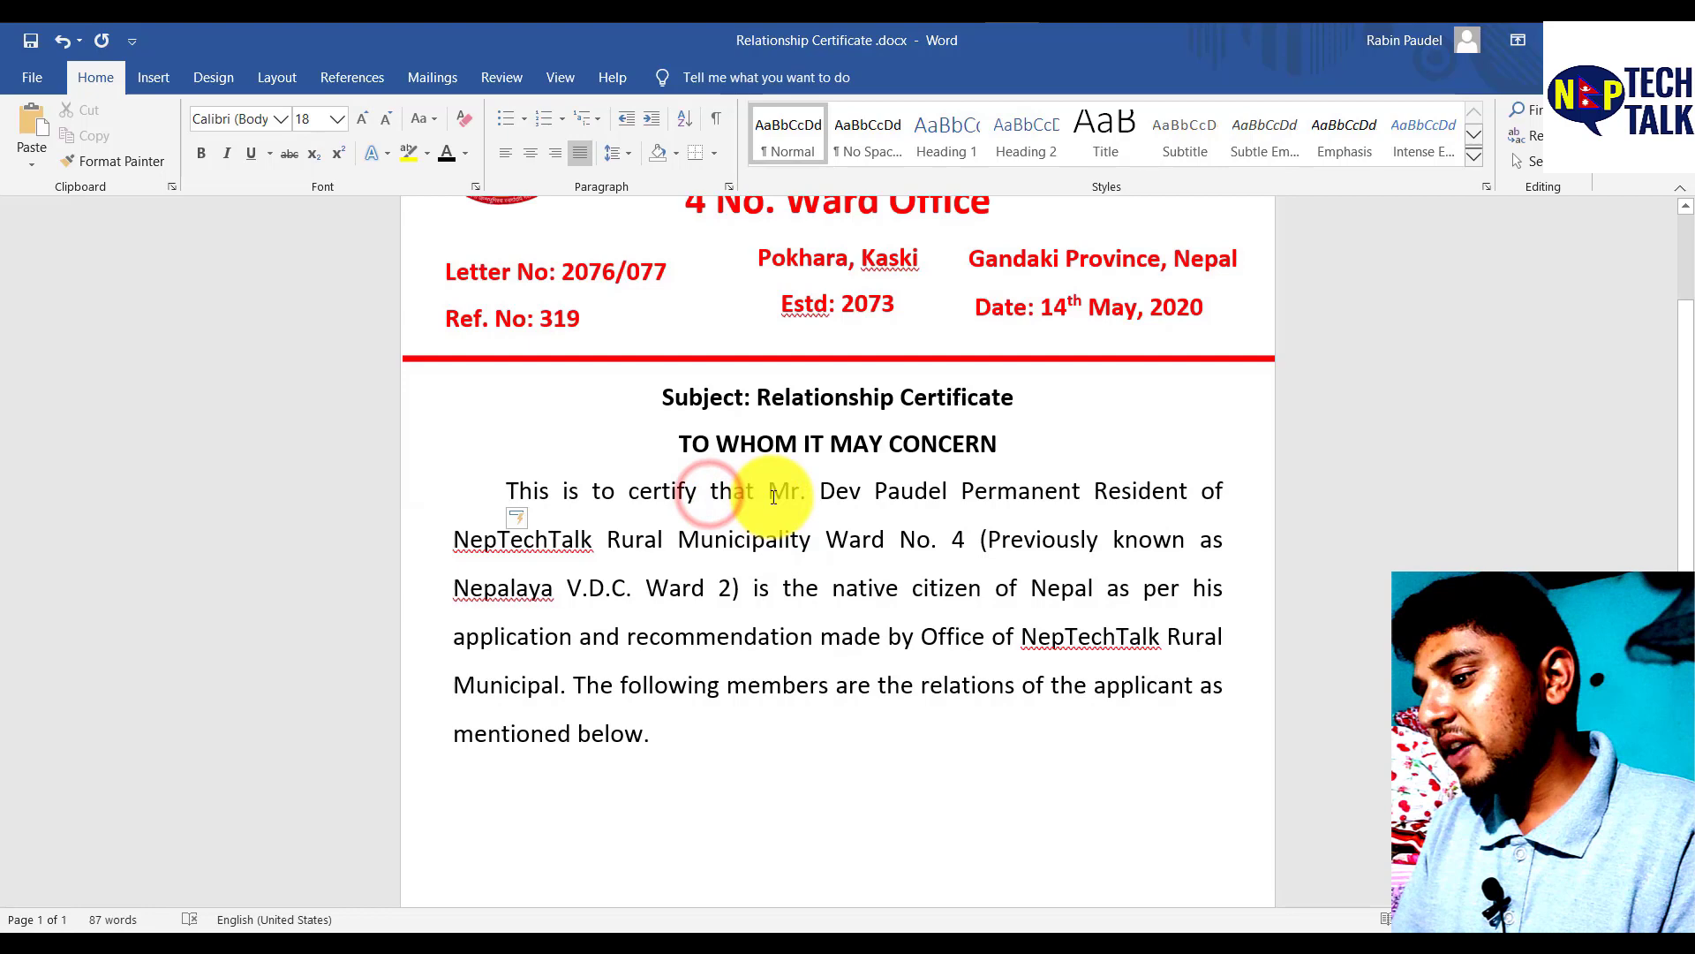
{"action": "left_click_drag", "start_coordinate": [774, 497], "coordinate": [939, 495]}
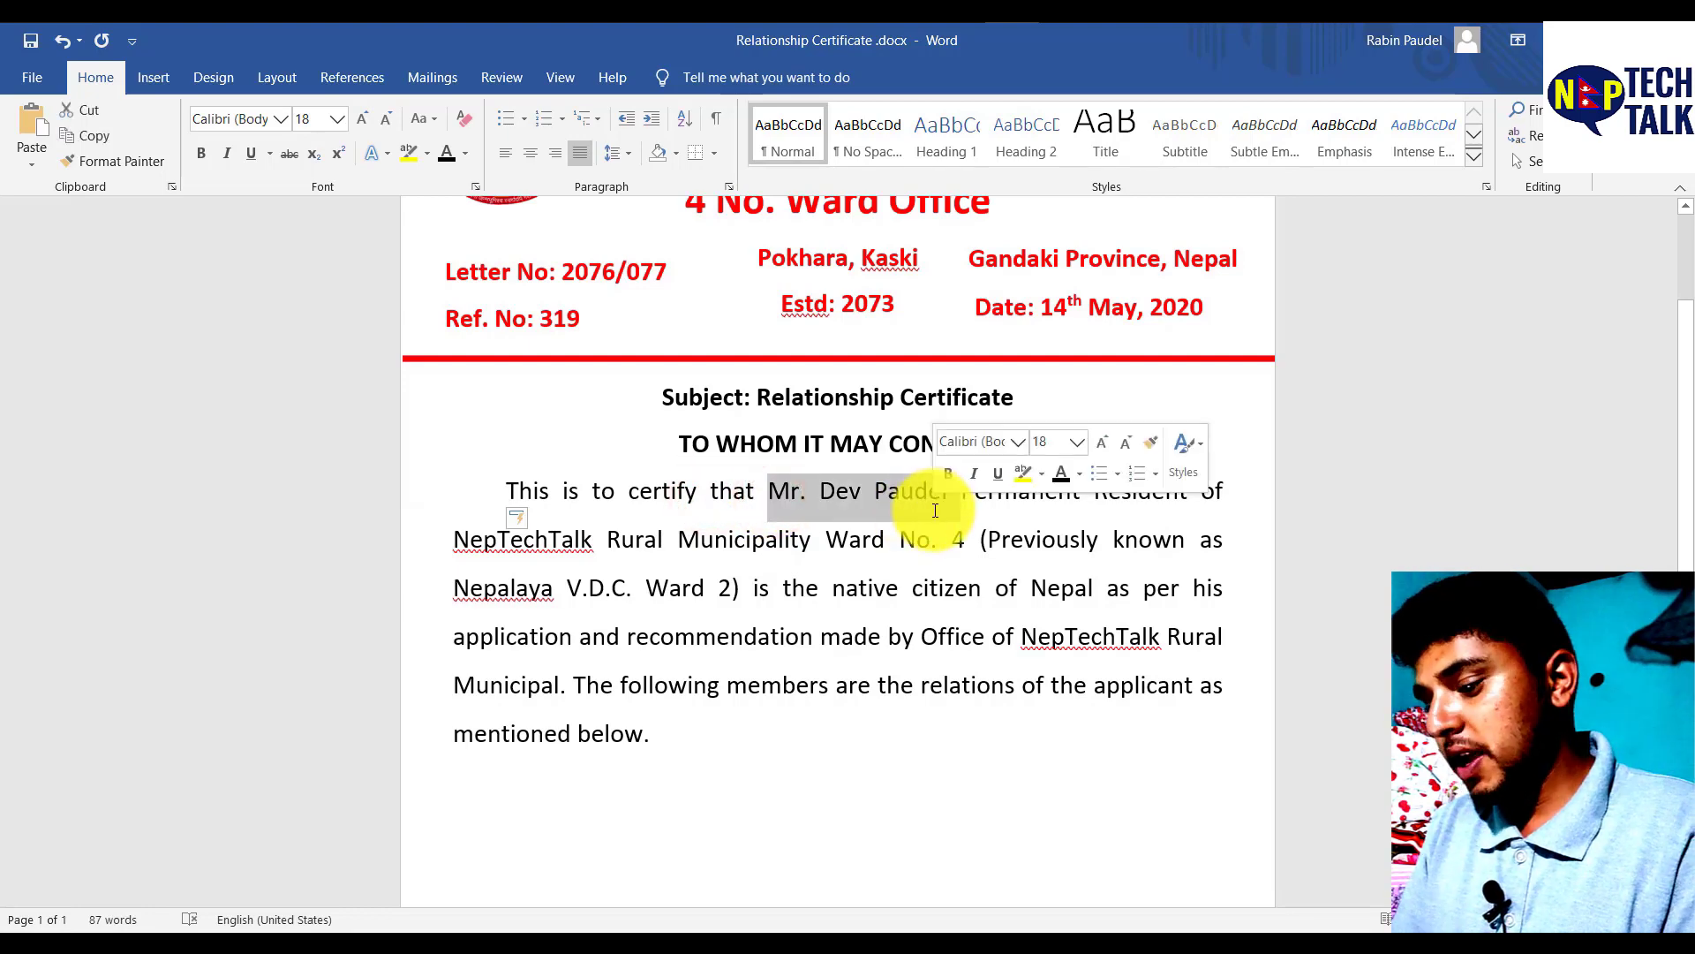
{"action": "key", "text": "ctrl+b"}
{"action": "left_click", "coordinate": [1096, 500]}
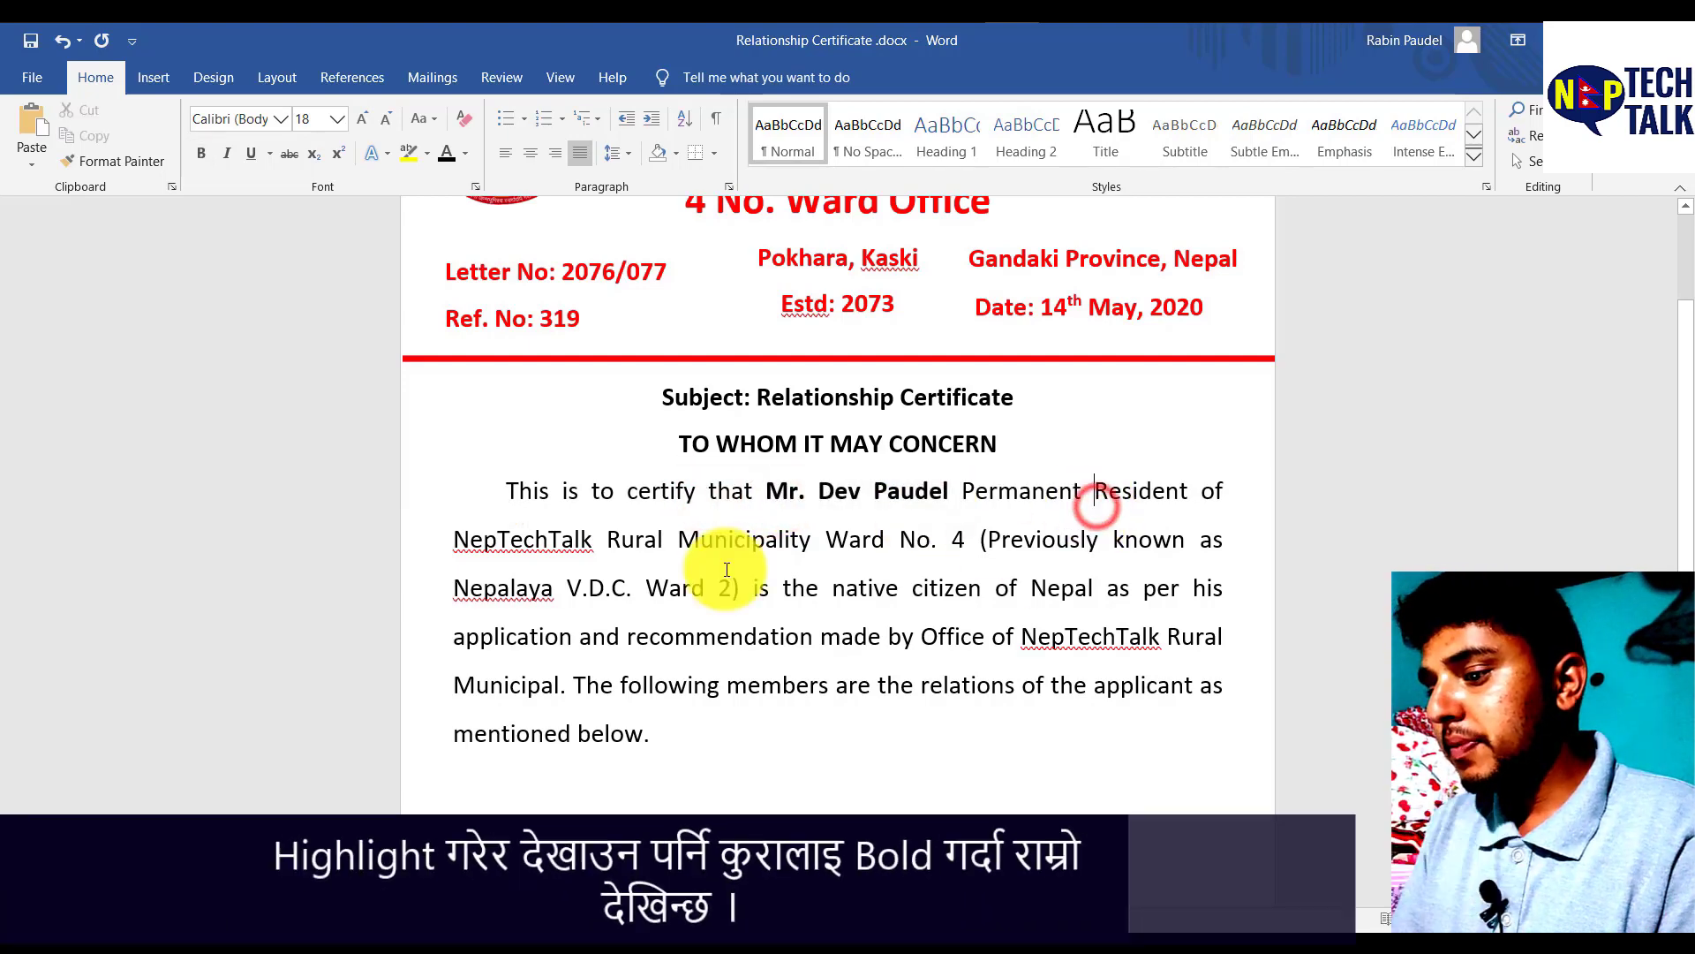
{"action": "left_click_drag", "start_coordinate": [454, 540], "coordinate": [947, 559]}
{"action": "left_click", "coordinate": [874, 588]}
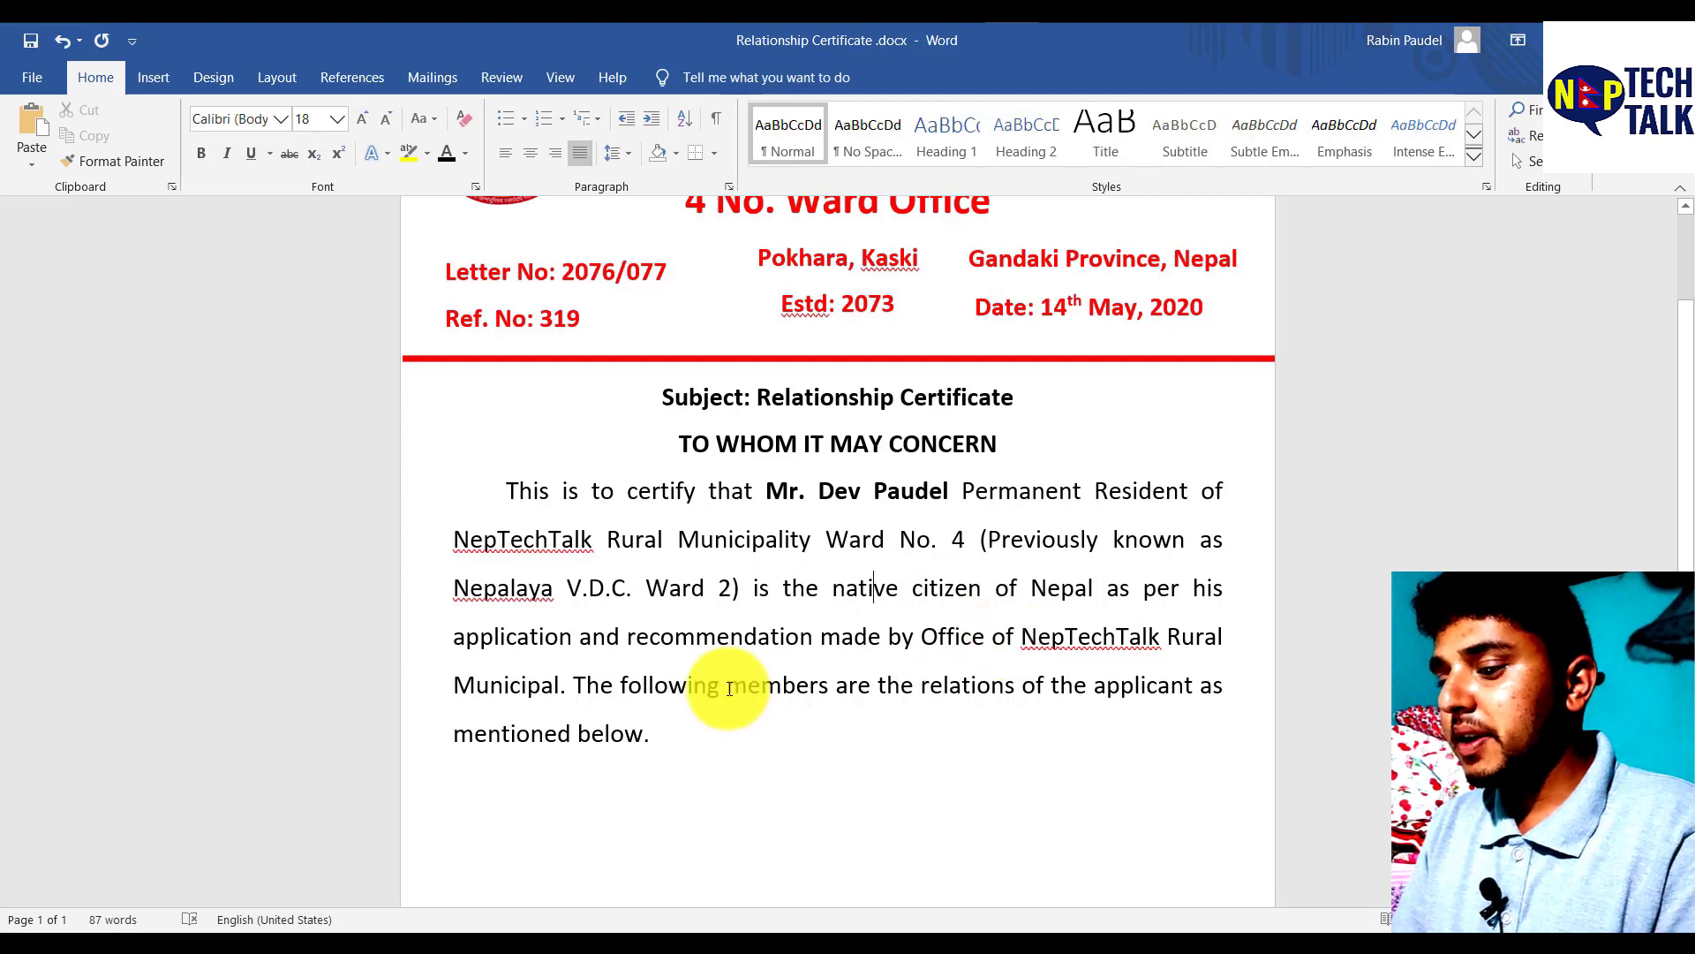
Step: Draw a text box below the certifying paragraph
{"action": "left_click", "coordinate": [688, 723]}
{"action": "scroll", "coordinate": [688, 722], "scroll_direction": "down", "scroll_amount": 3}
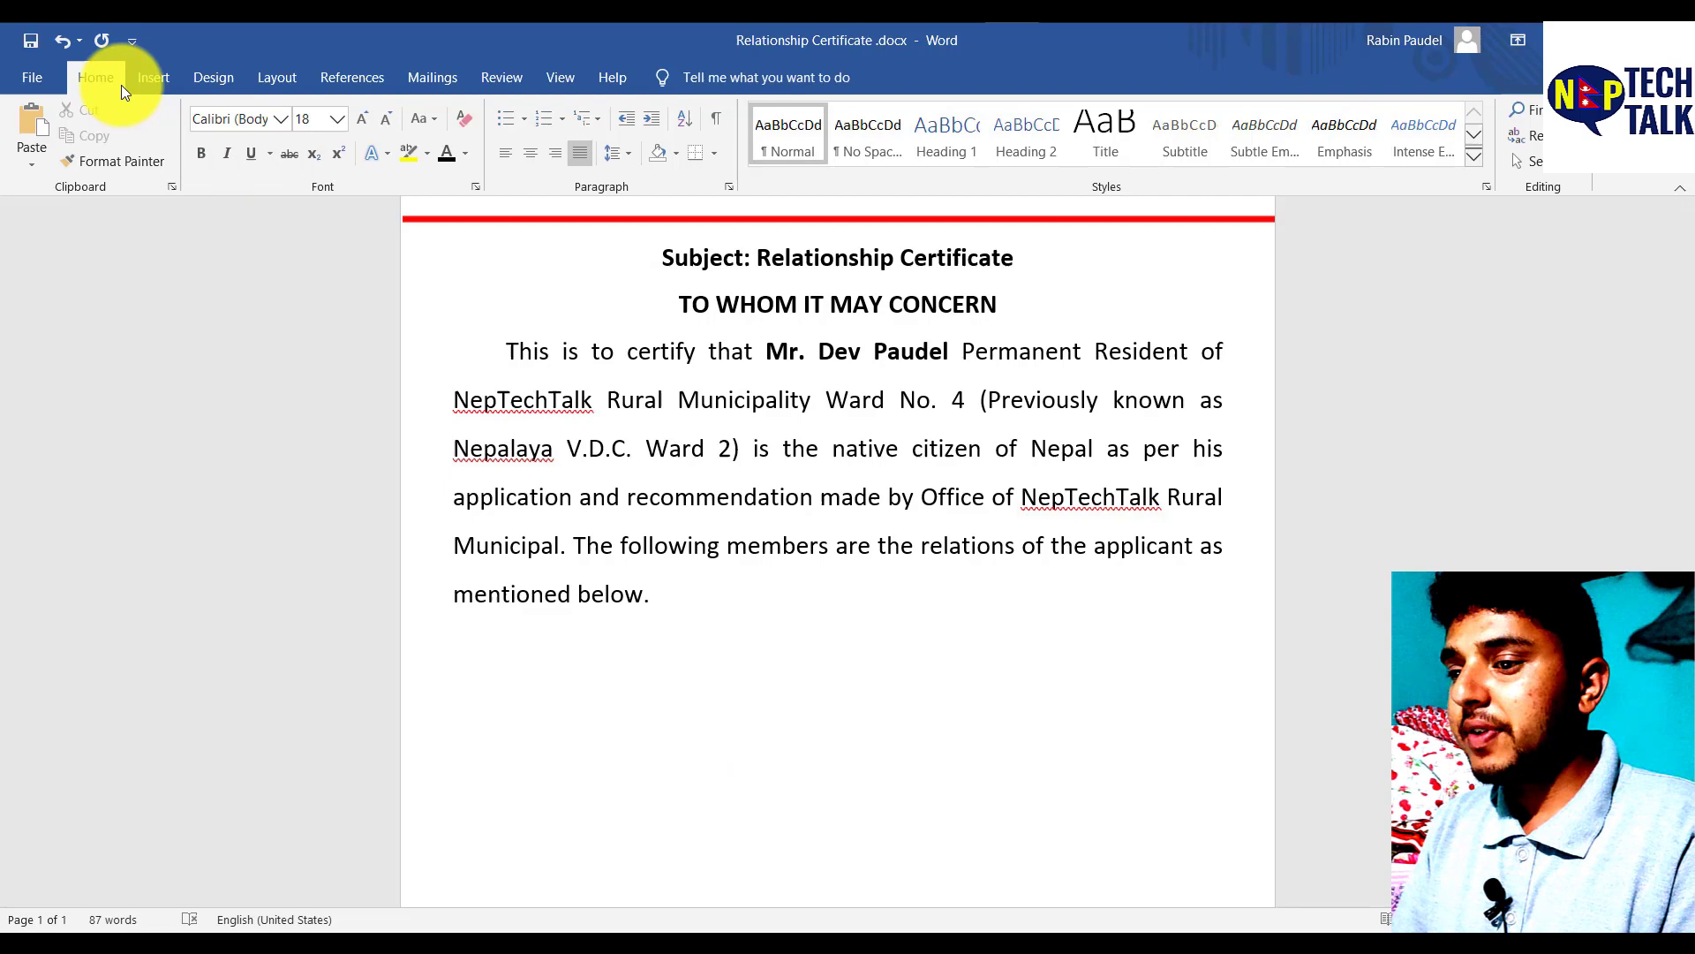
{"action": "left_click", "coordinate": [210, 77]}
{"action": "left_click", "coordinate": [159, 76]}
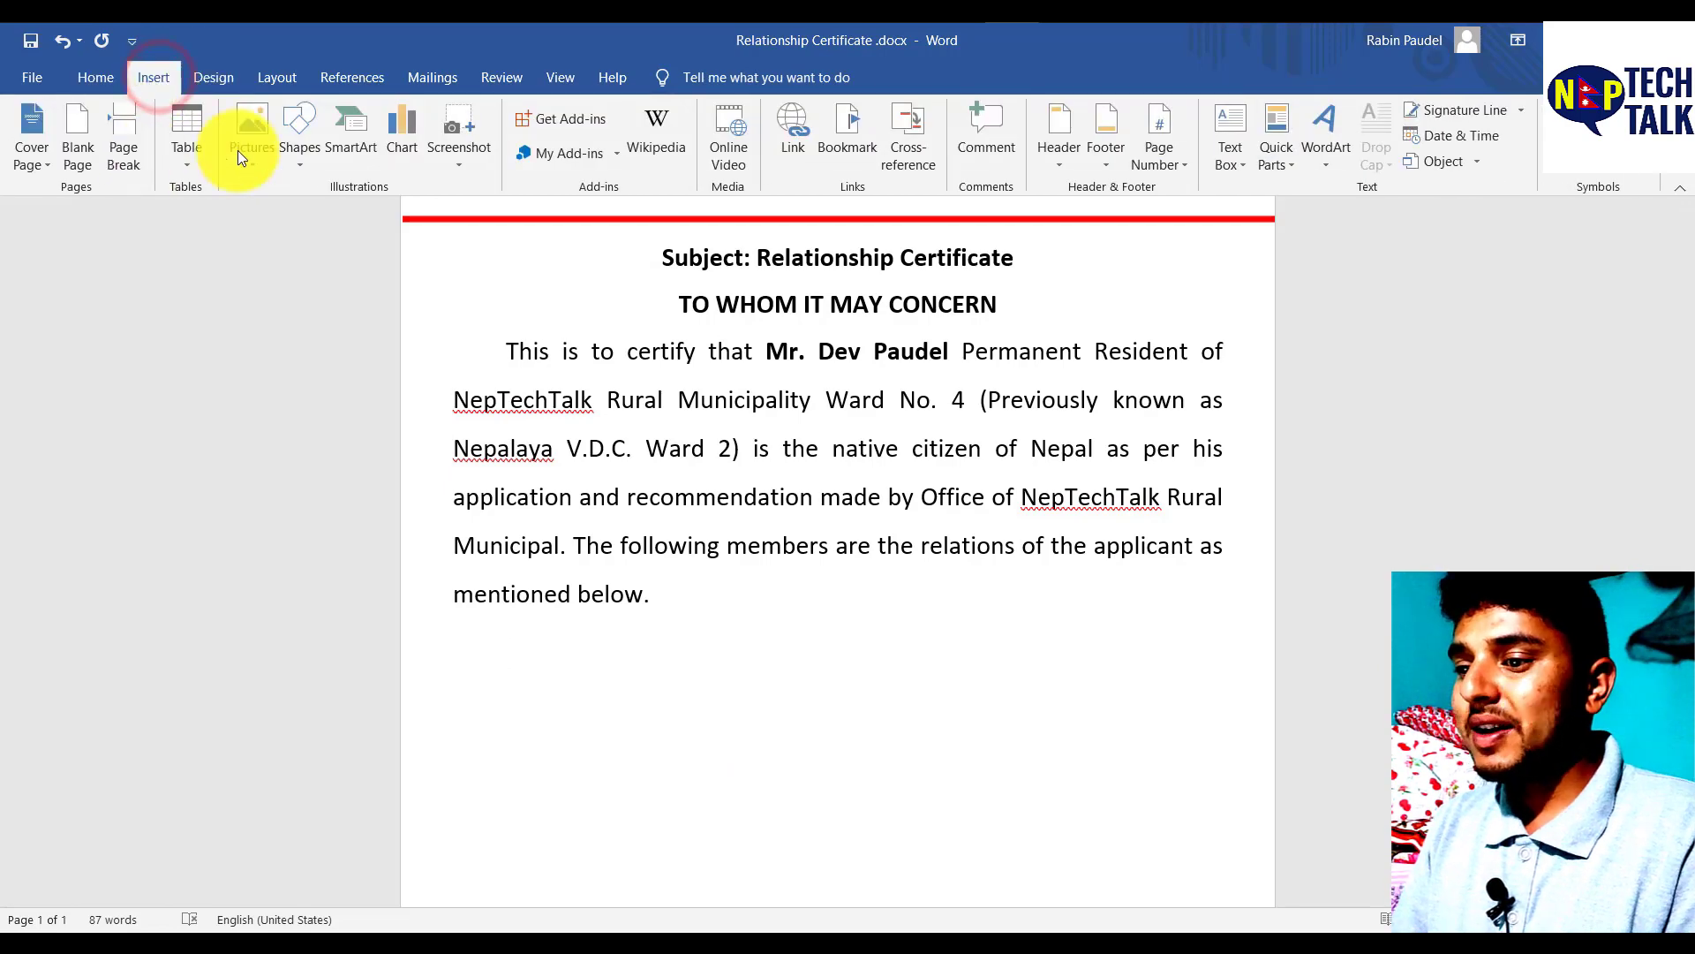
{"action": "left_click", "coordinate": [299, 160]}
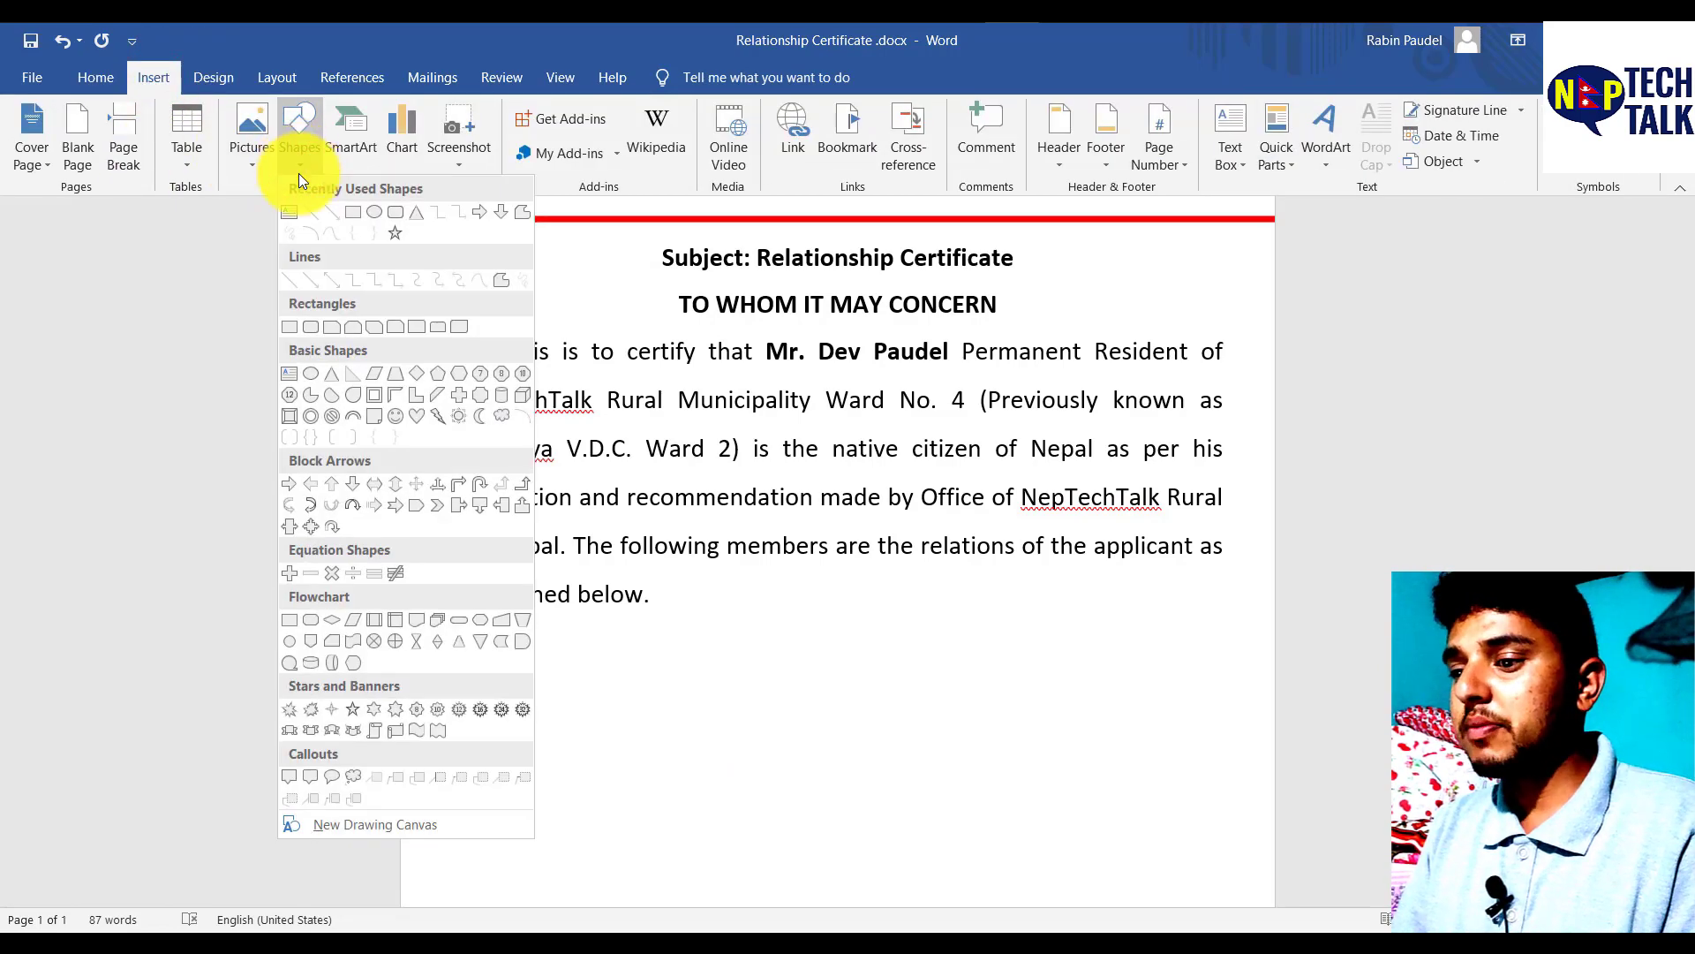
{"action": "left_click", "coordinate": [294, 208]}
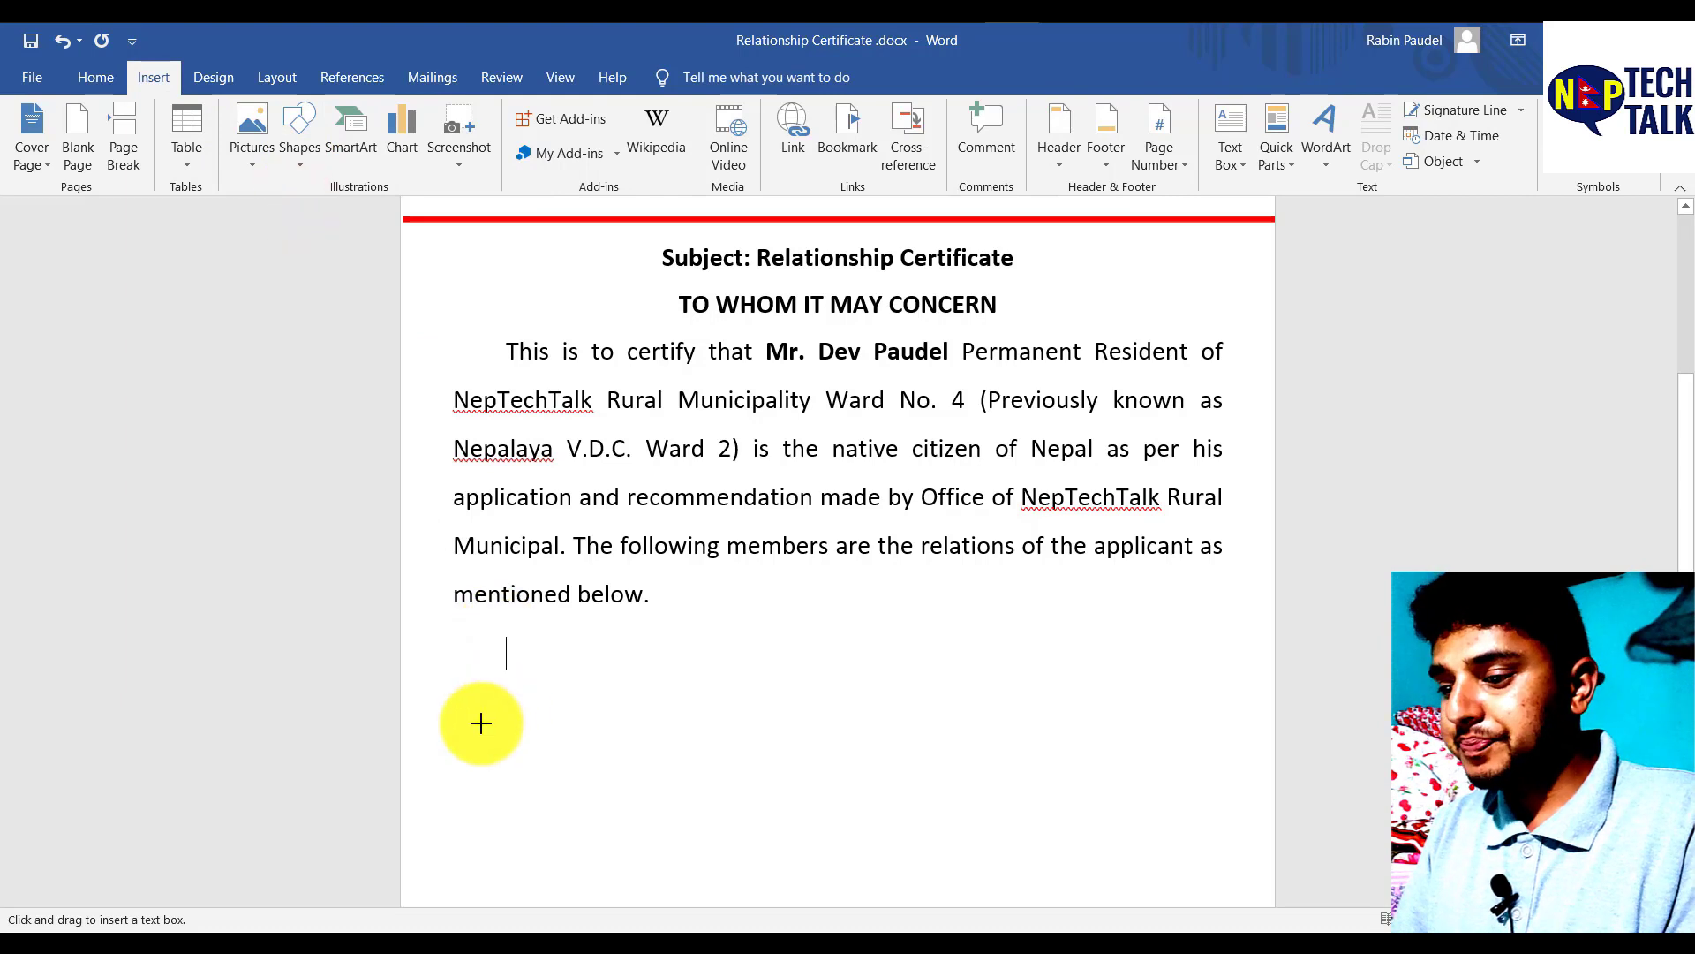
{"action": "left_click_drag", "start_coordinate": [462, 724], "coordinate": [632, 782]}
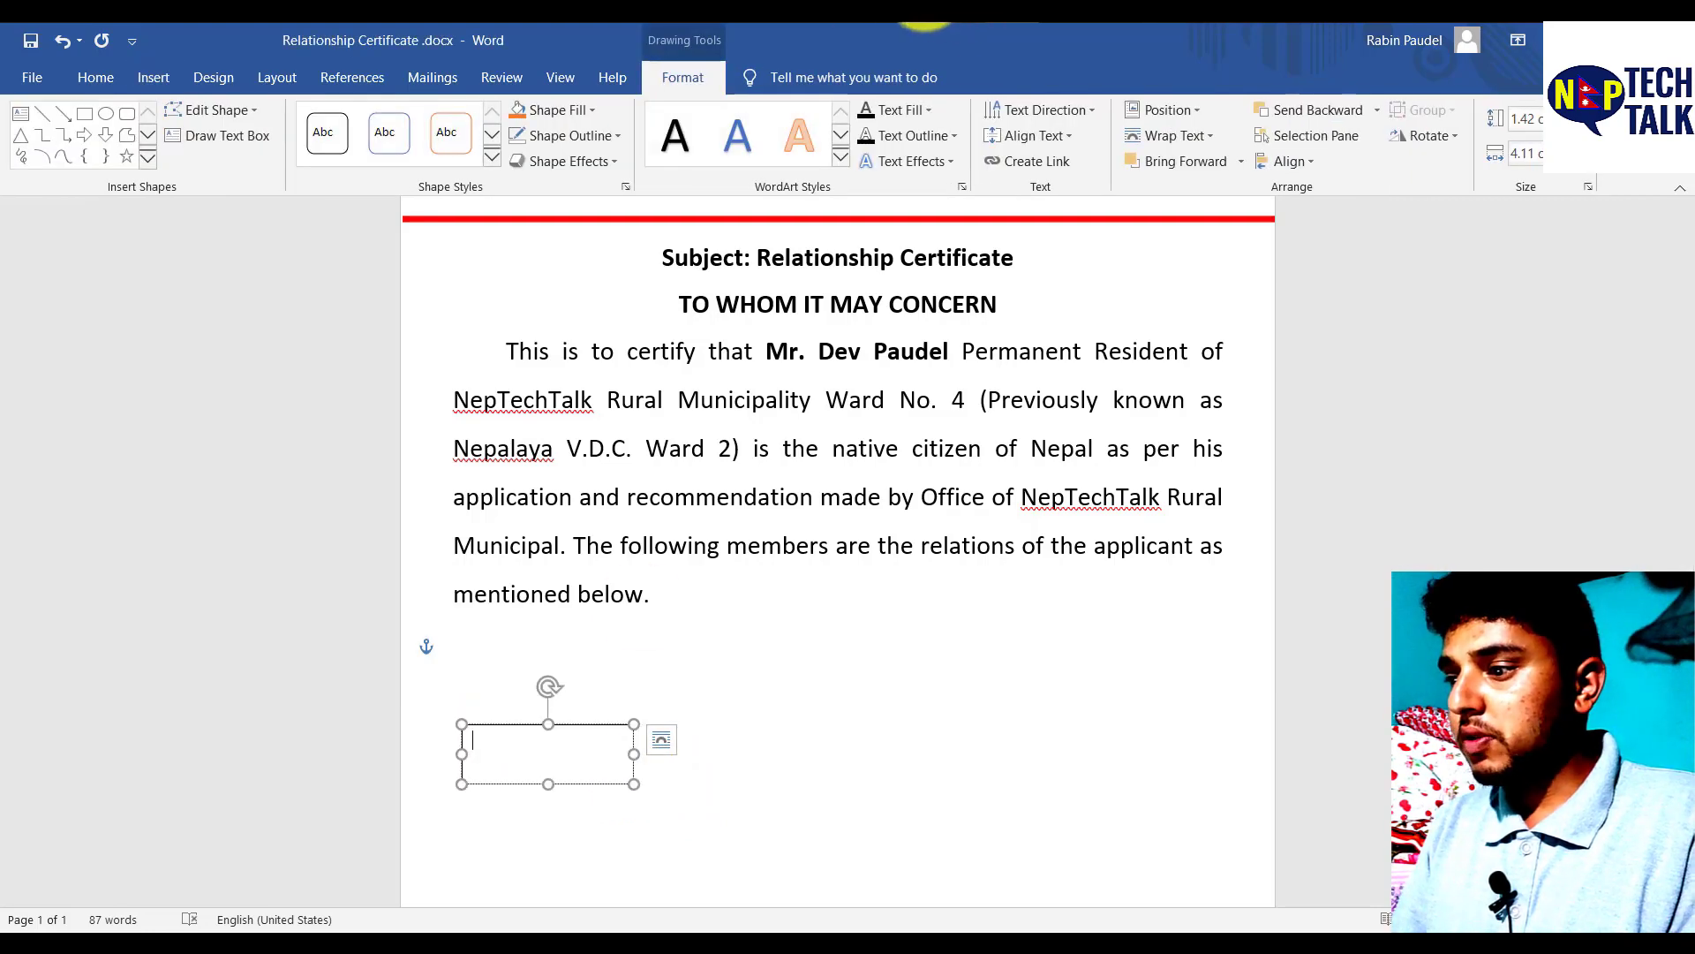
Step: Fill the text box with the '(Applicant)' label and name in 16-point text, enlarged to fit
{"action": "key", "text": "alt+Tab"}
{"action": "left_click", "coordinate": [257, 490]}
{"action": "left_click_drag", "start_coordinate": [257, 491], "coordinate": [8, 426]}
{"action": "key", "text": "ctrl+c"}
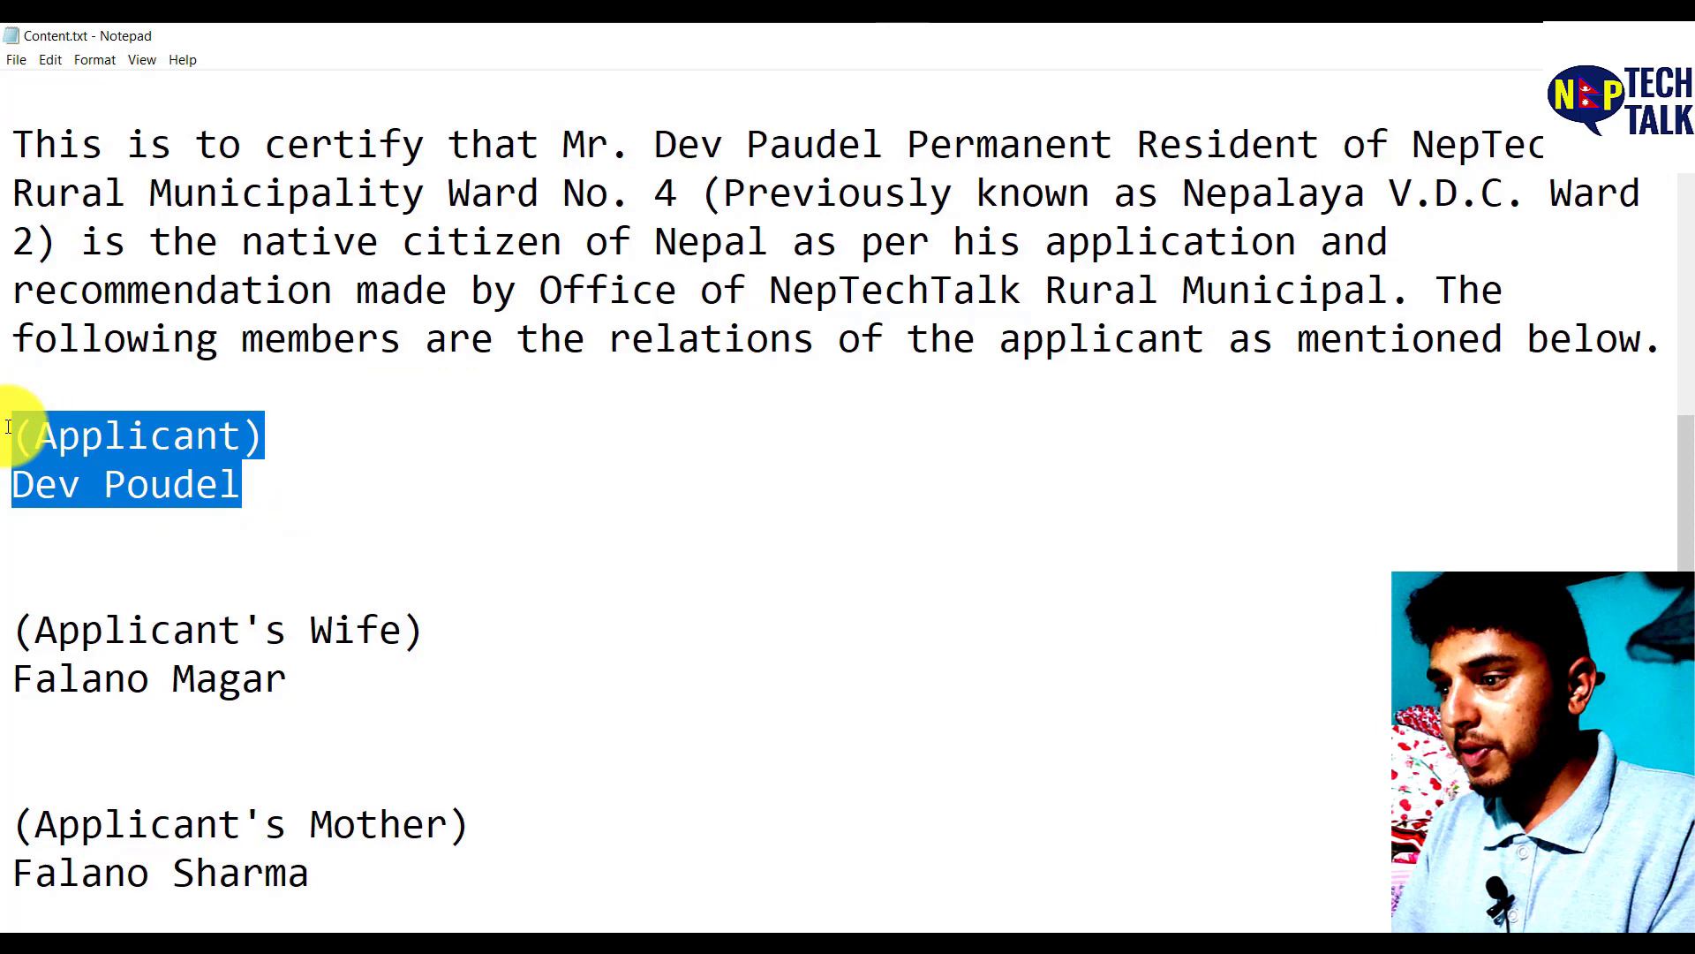
{"action": "key", "text": "alt+Tab"}
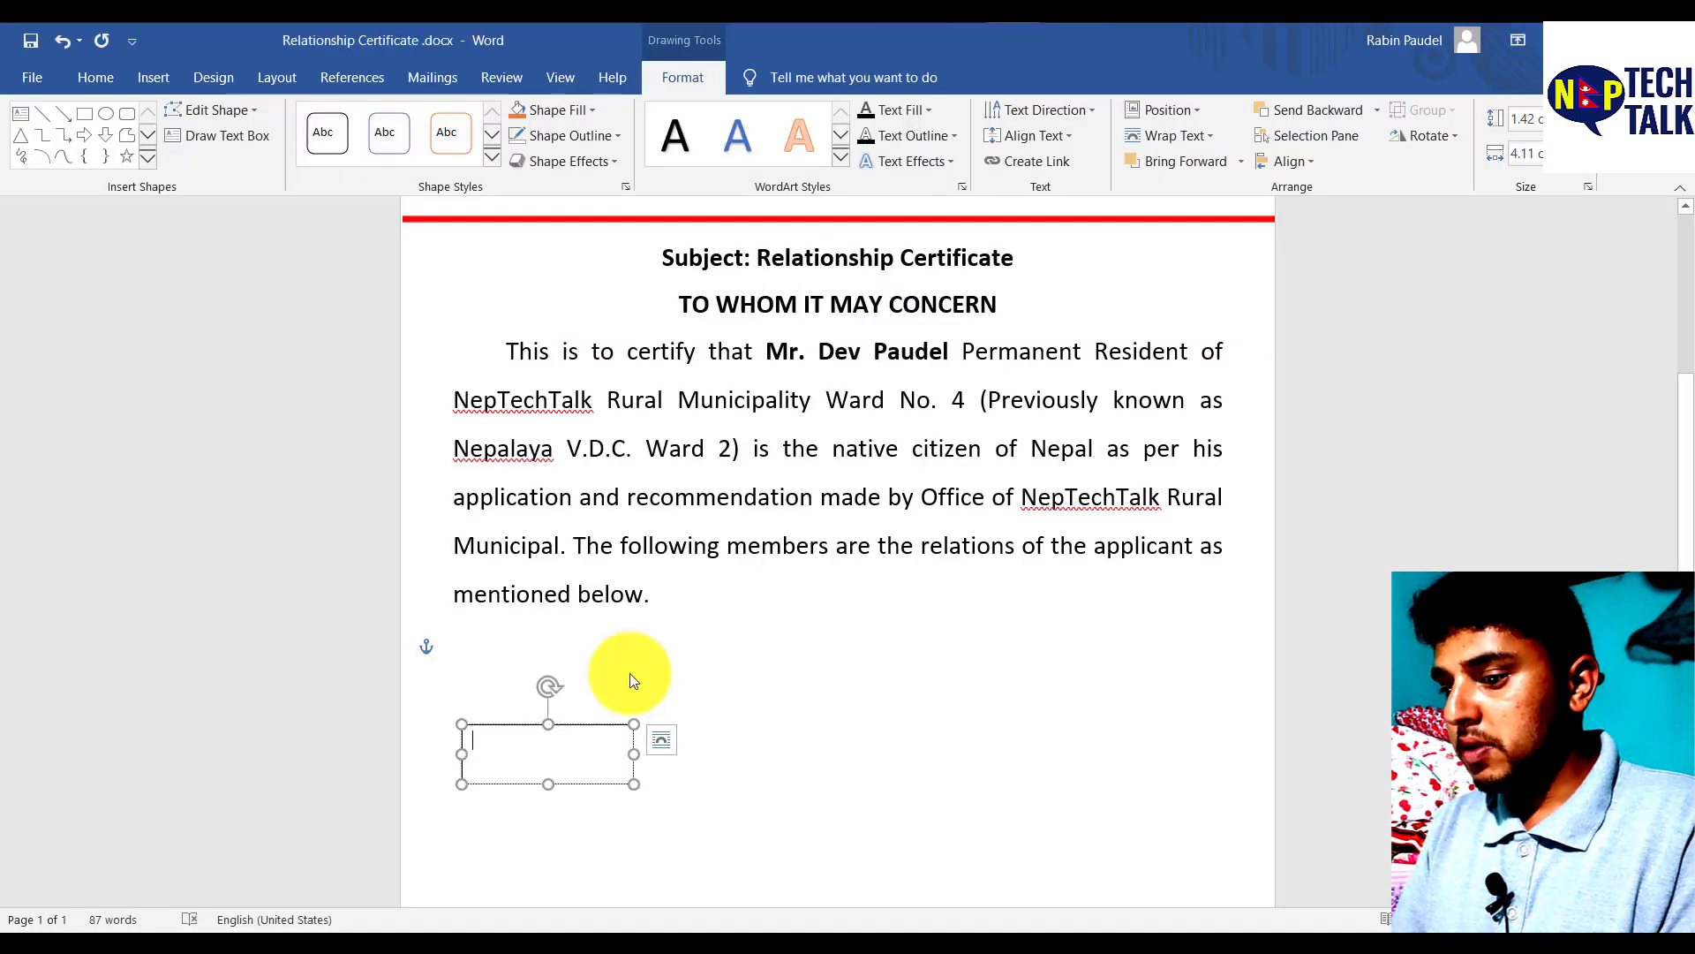
{"action": "key", "text": "ctrl+v"}
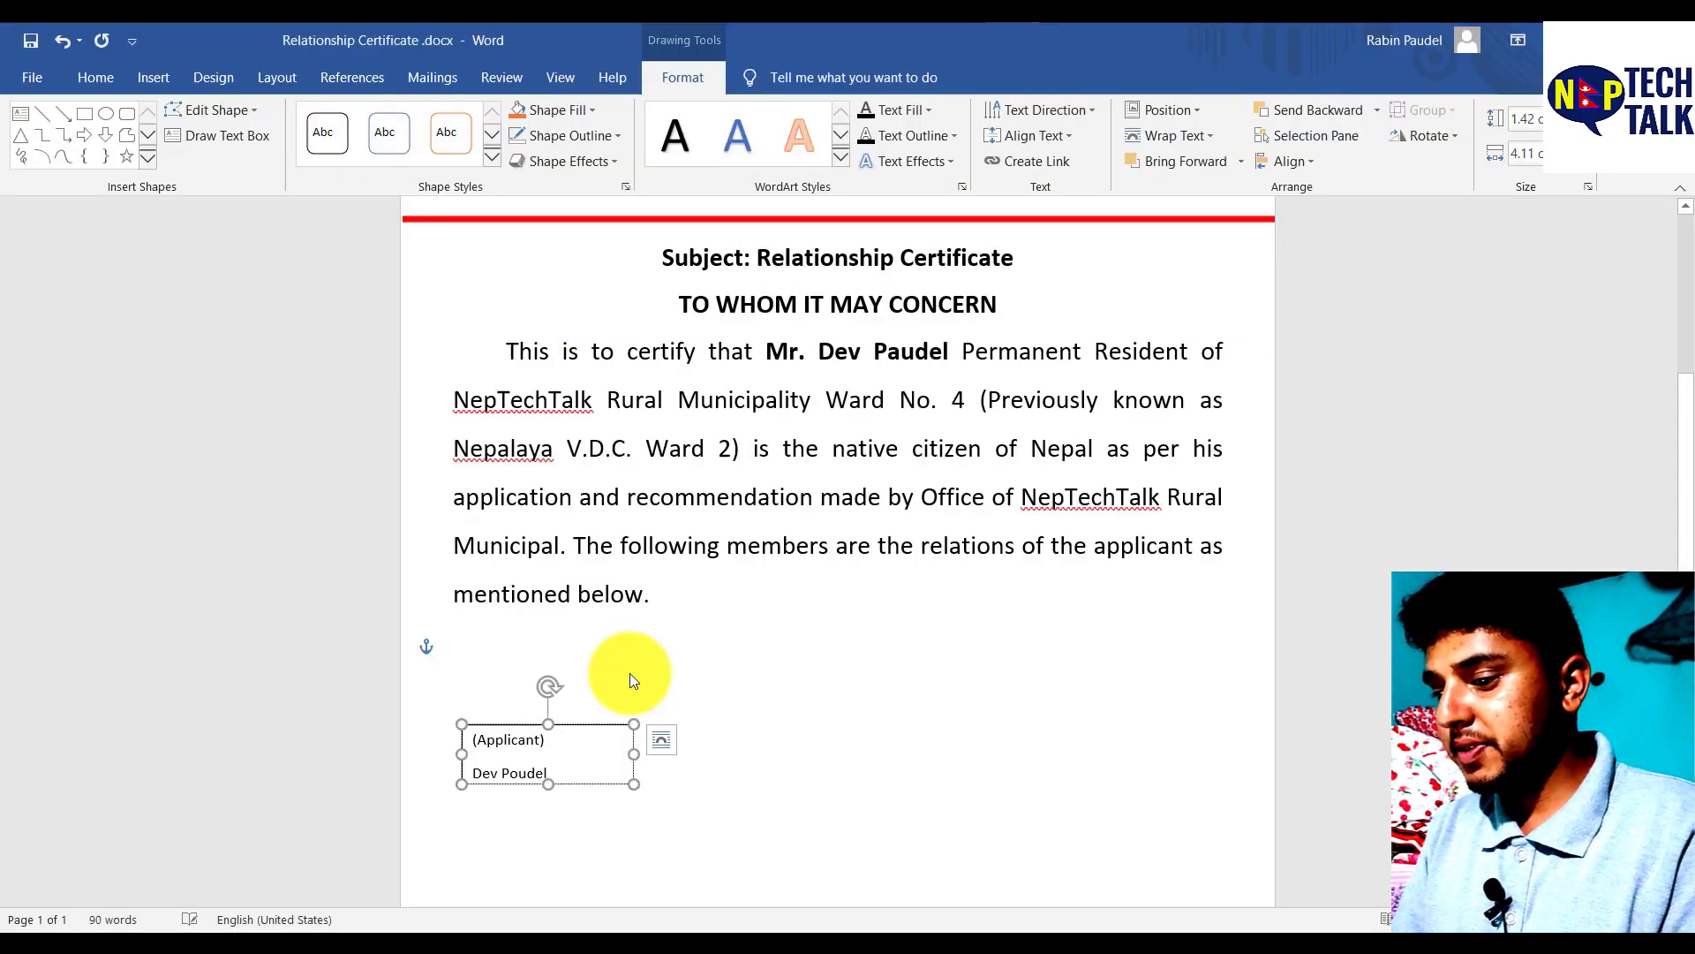
{"action": "key", "text": "ctrl+a"}
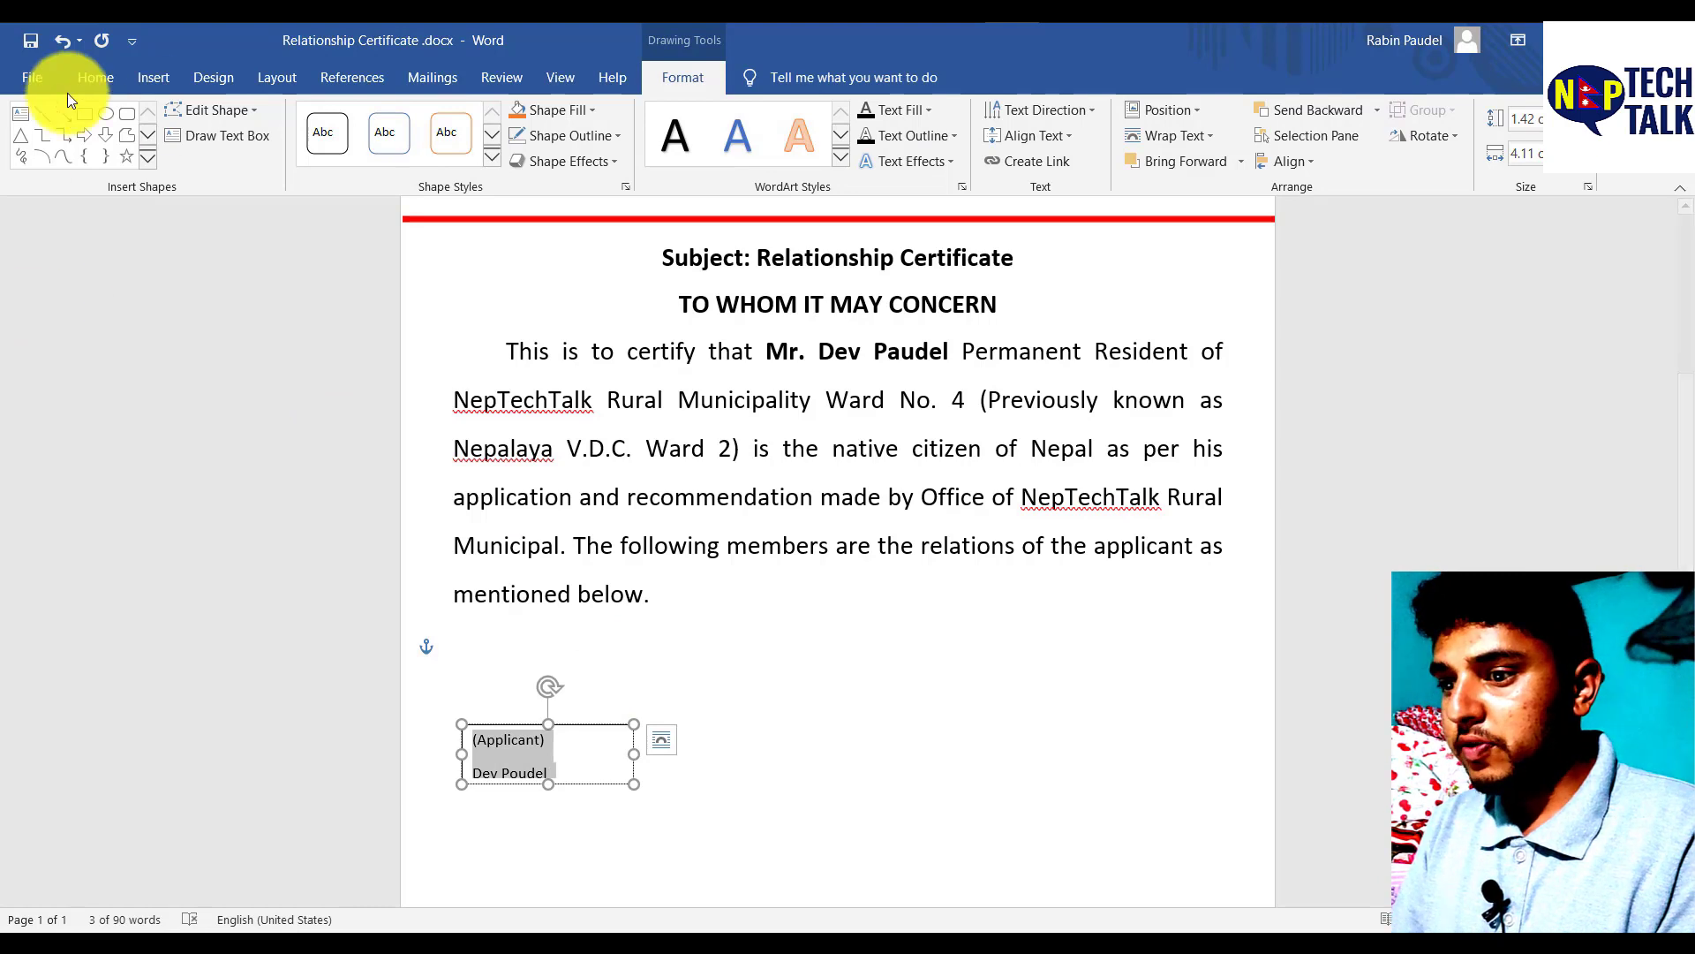
{"action": "left_click", "coordinate": [92, 76]}
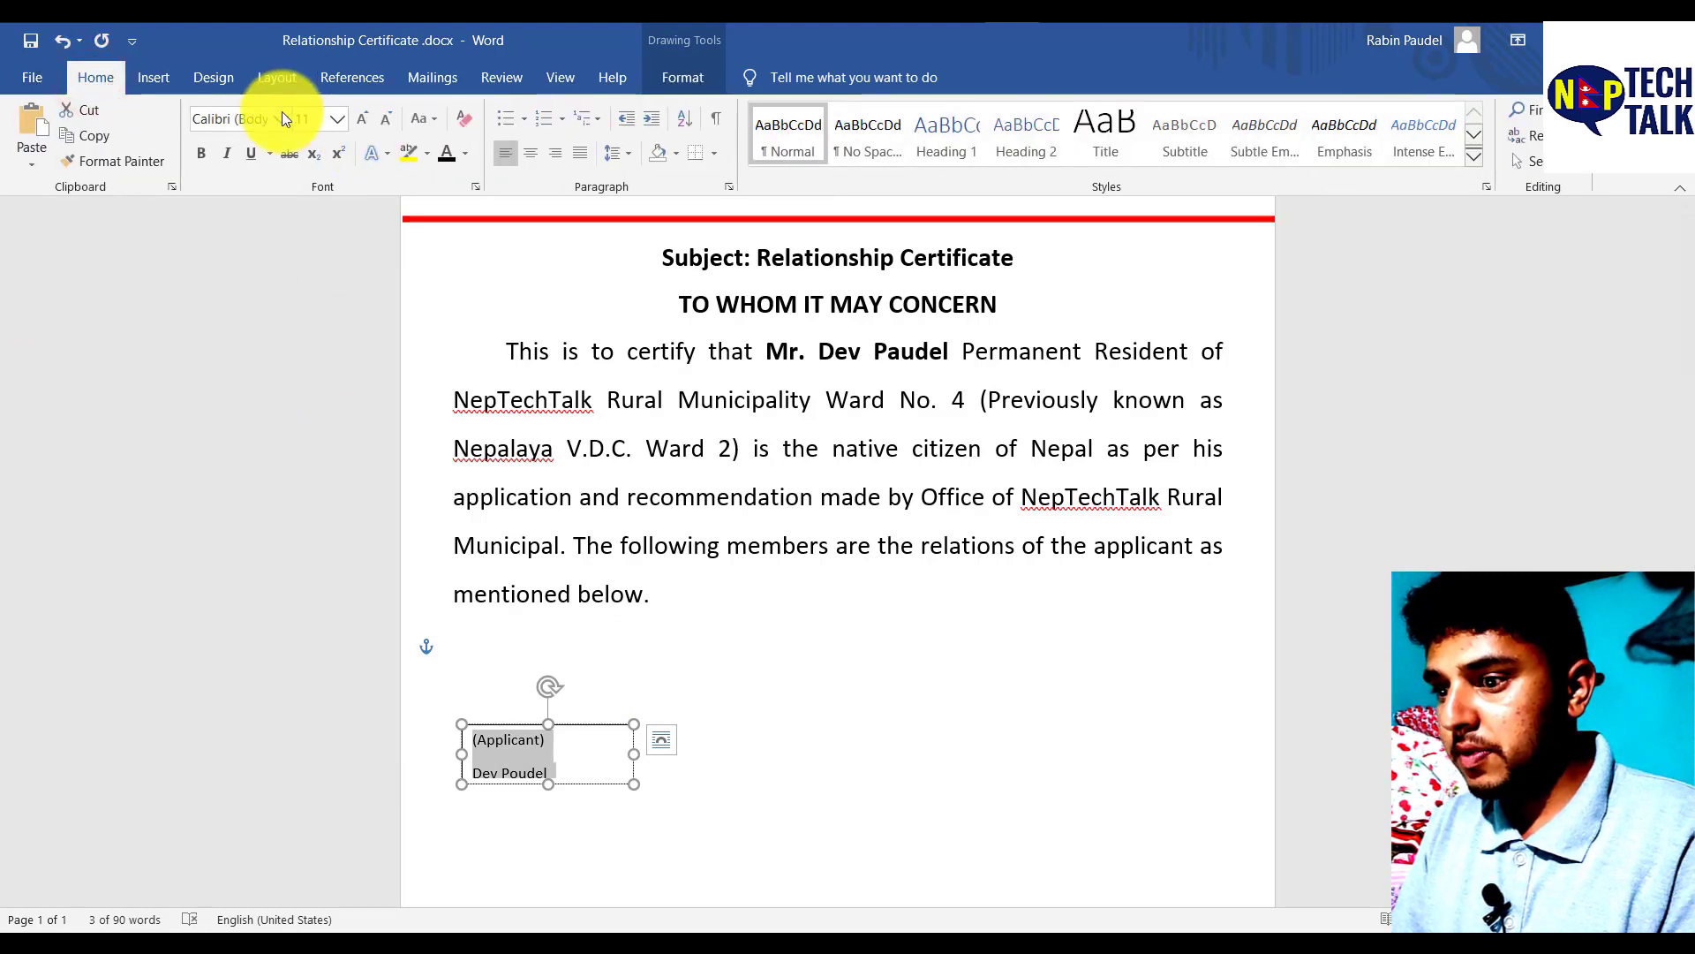
{"action": "left_click", "coordinate": [316, 121]}
{"action": "type", "text": "1"}
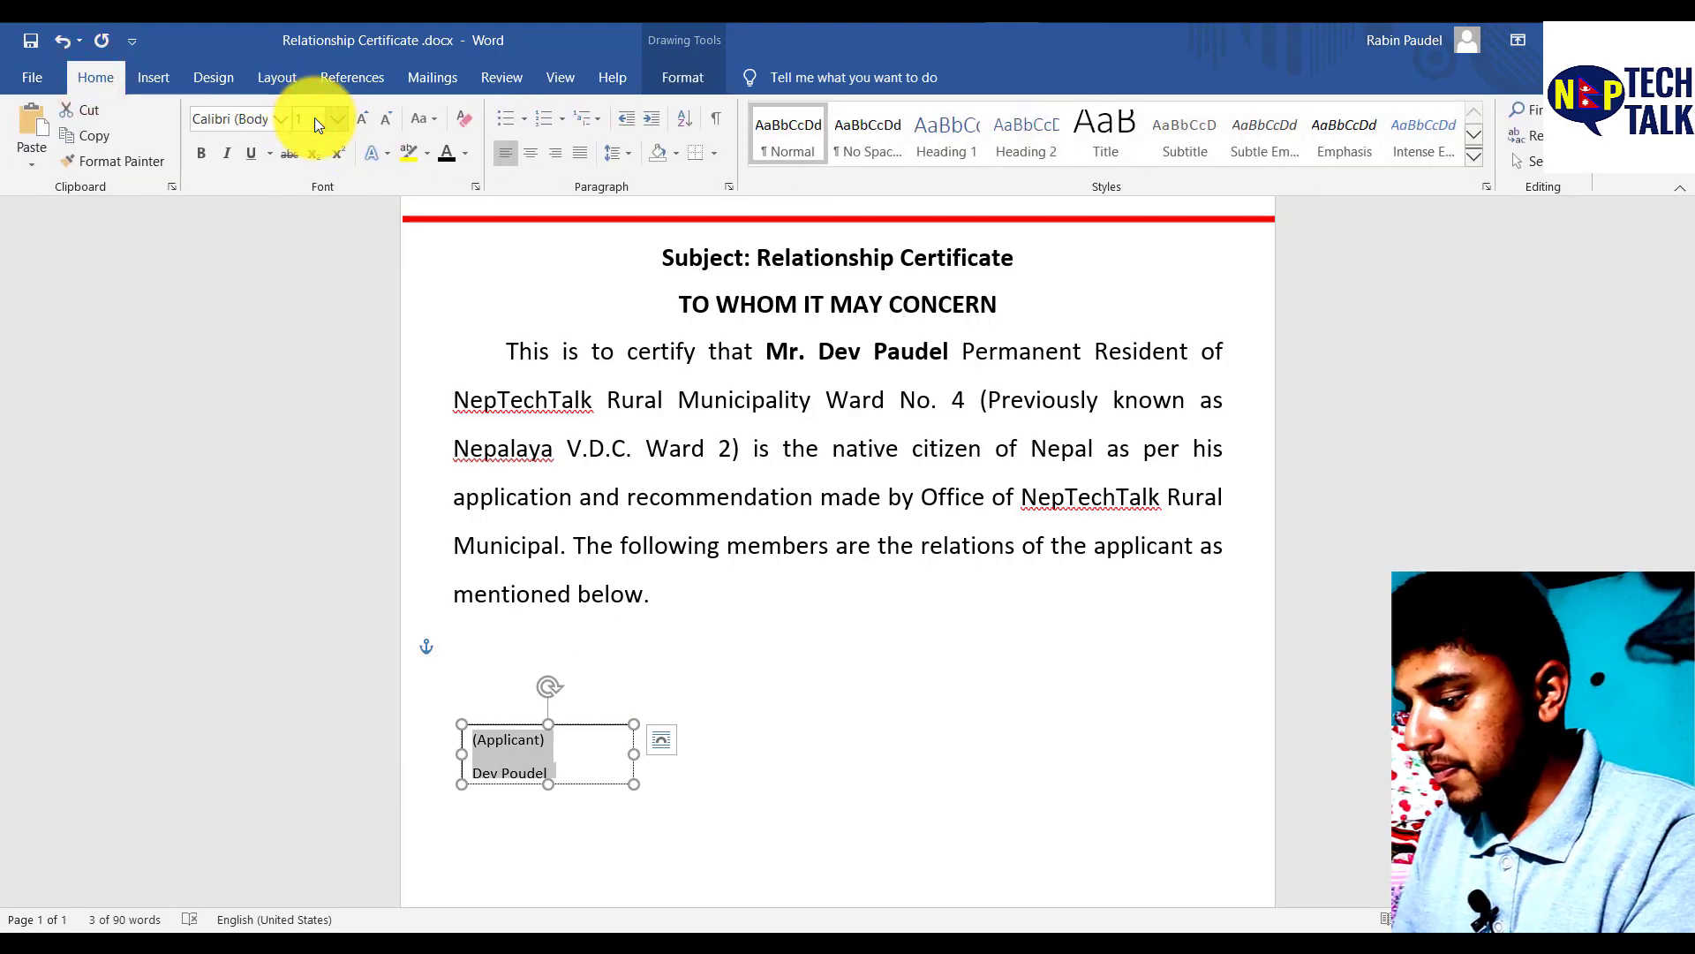
{"action": "type", "text": "6"}
{"action": "key", "text": "Return"}
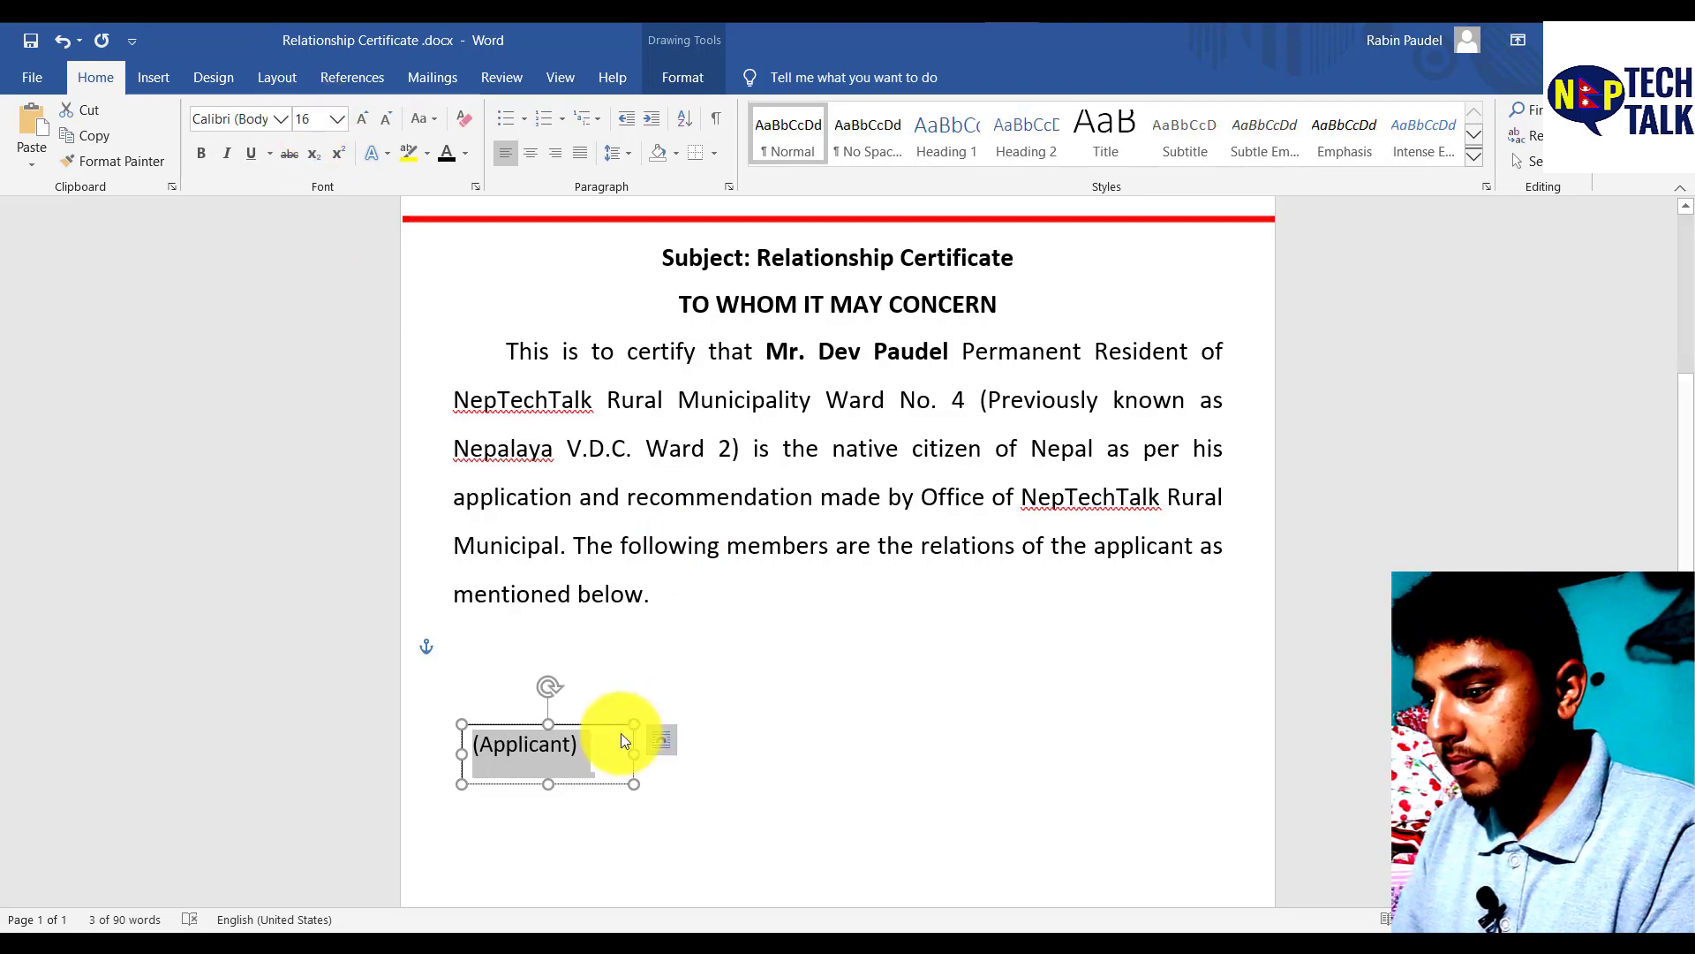
{"action": "left_click_drag", "start_coordinate": [633, 780], "coordinate": [647, 807]}
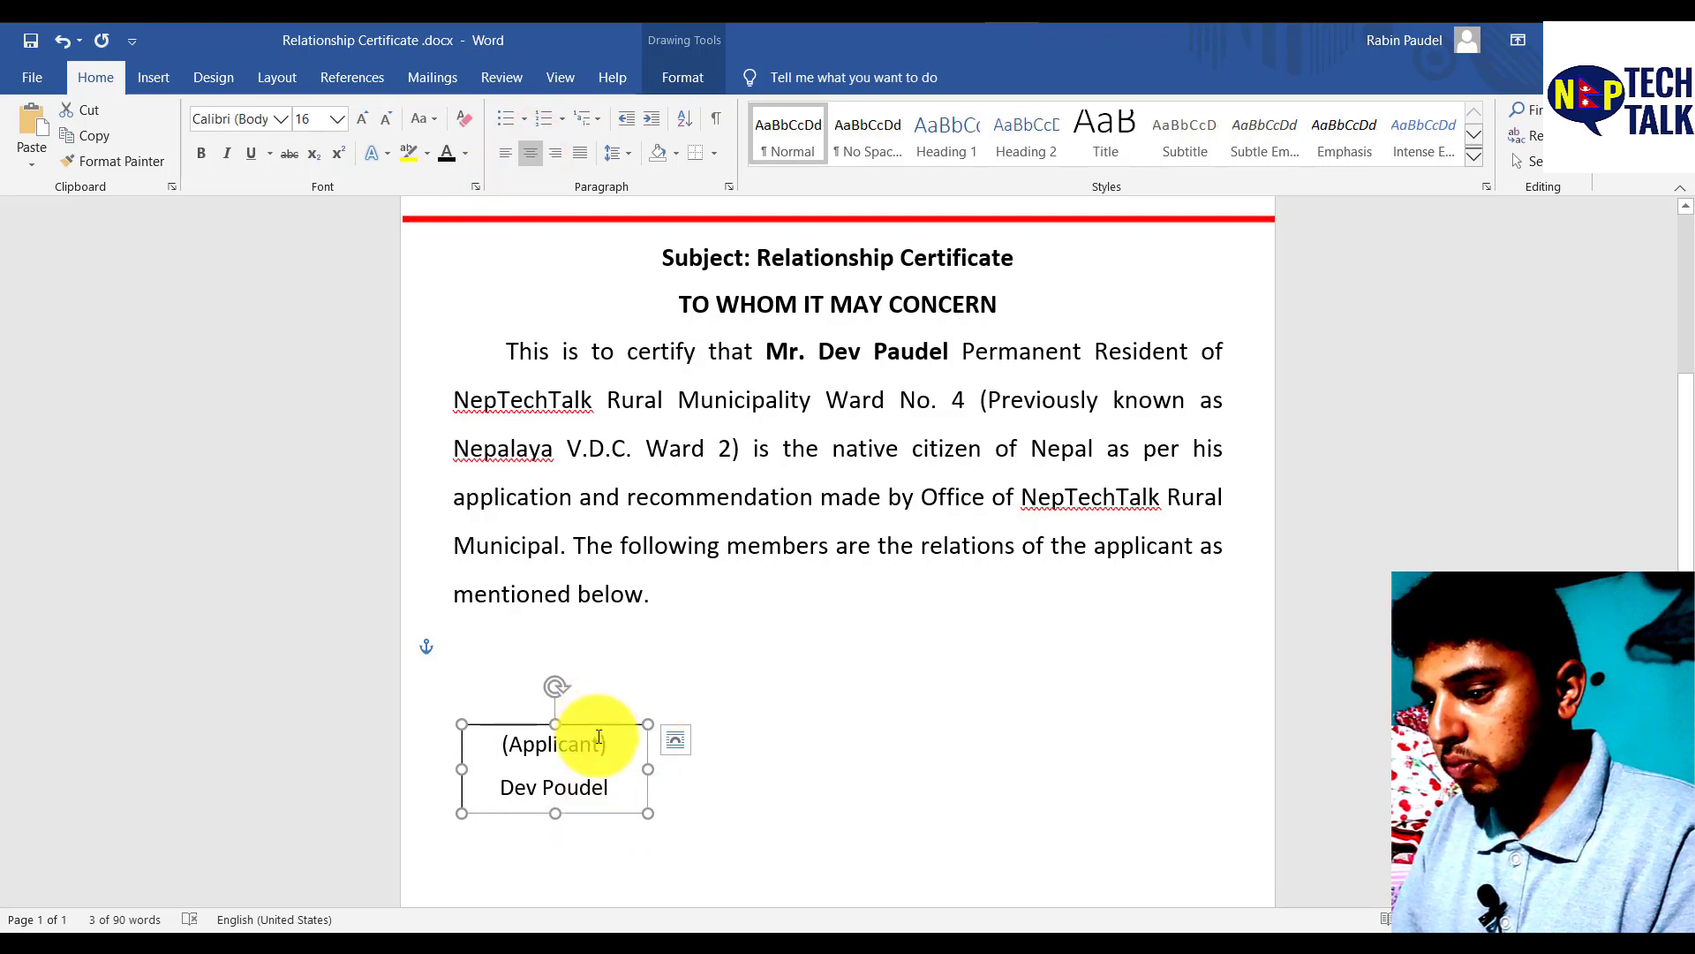
Step: Bold the Applicant box text and nudge the box slightly lower
{"action": "key", "text": "ctrl+b"}
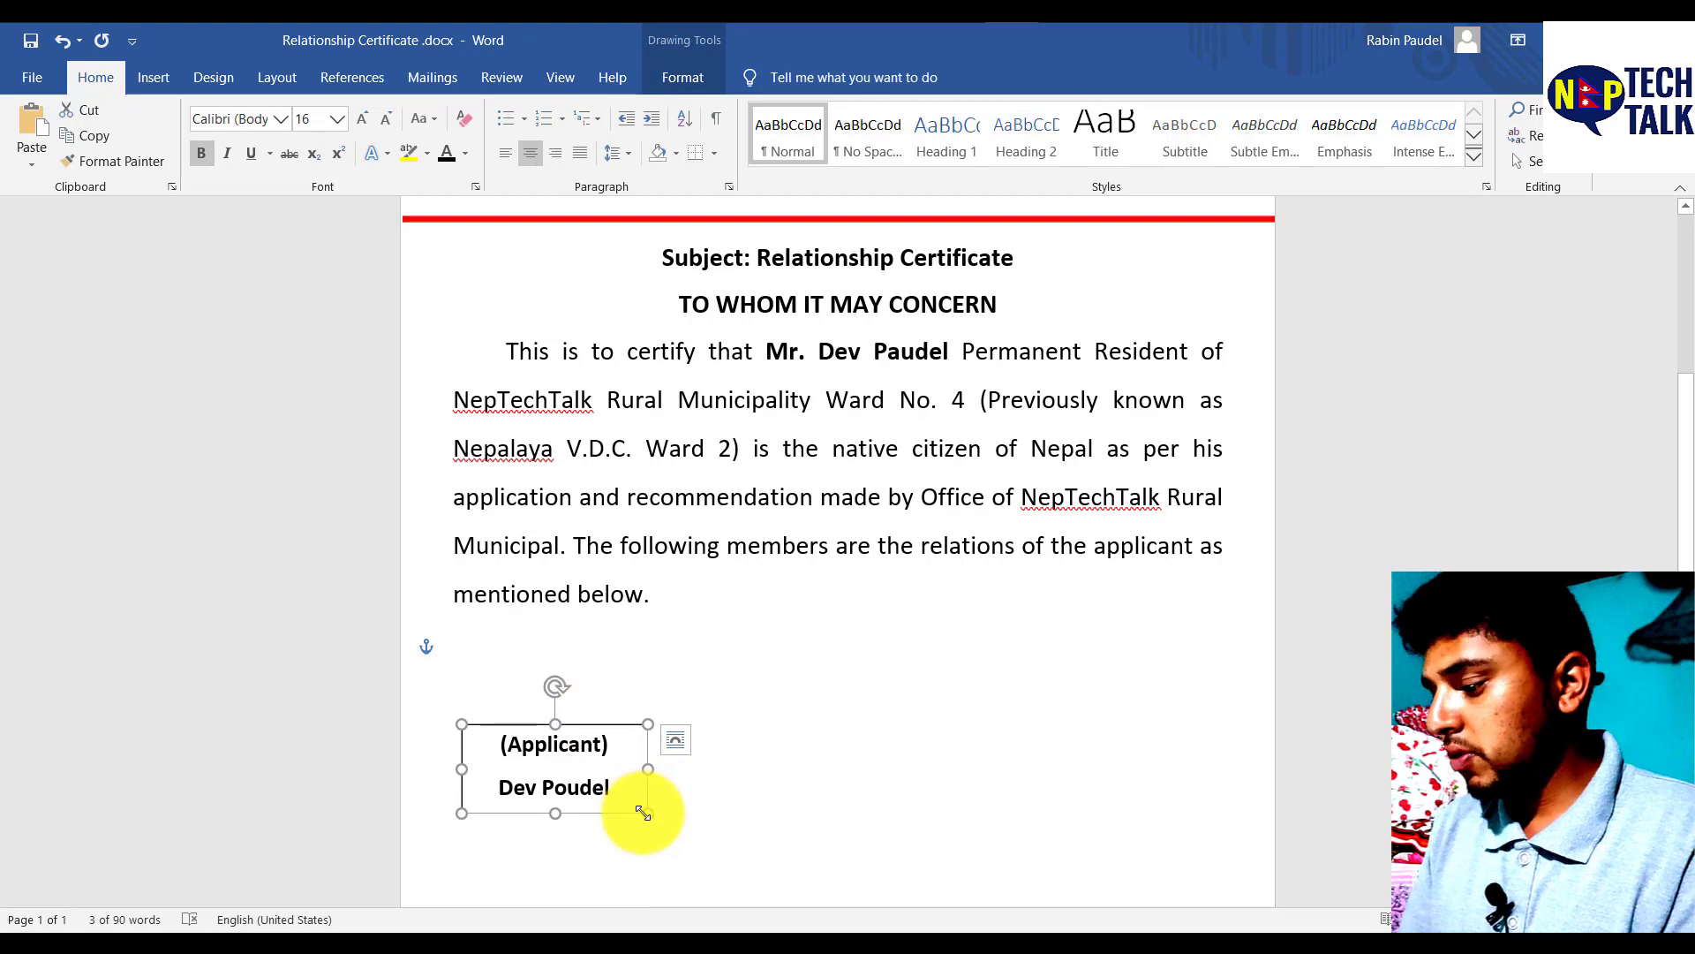
{"action": "key", "text": "Down"}
{"action": "key", "text": "Down"}
{"action": "key", "text": "Down"}
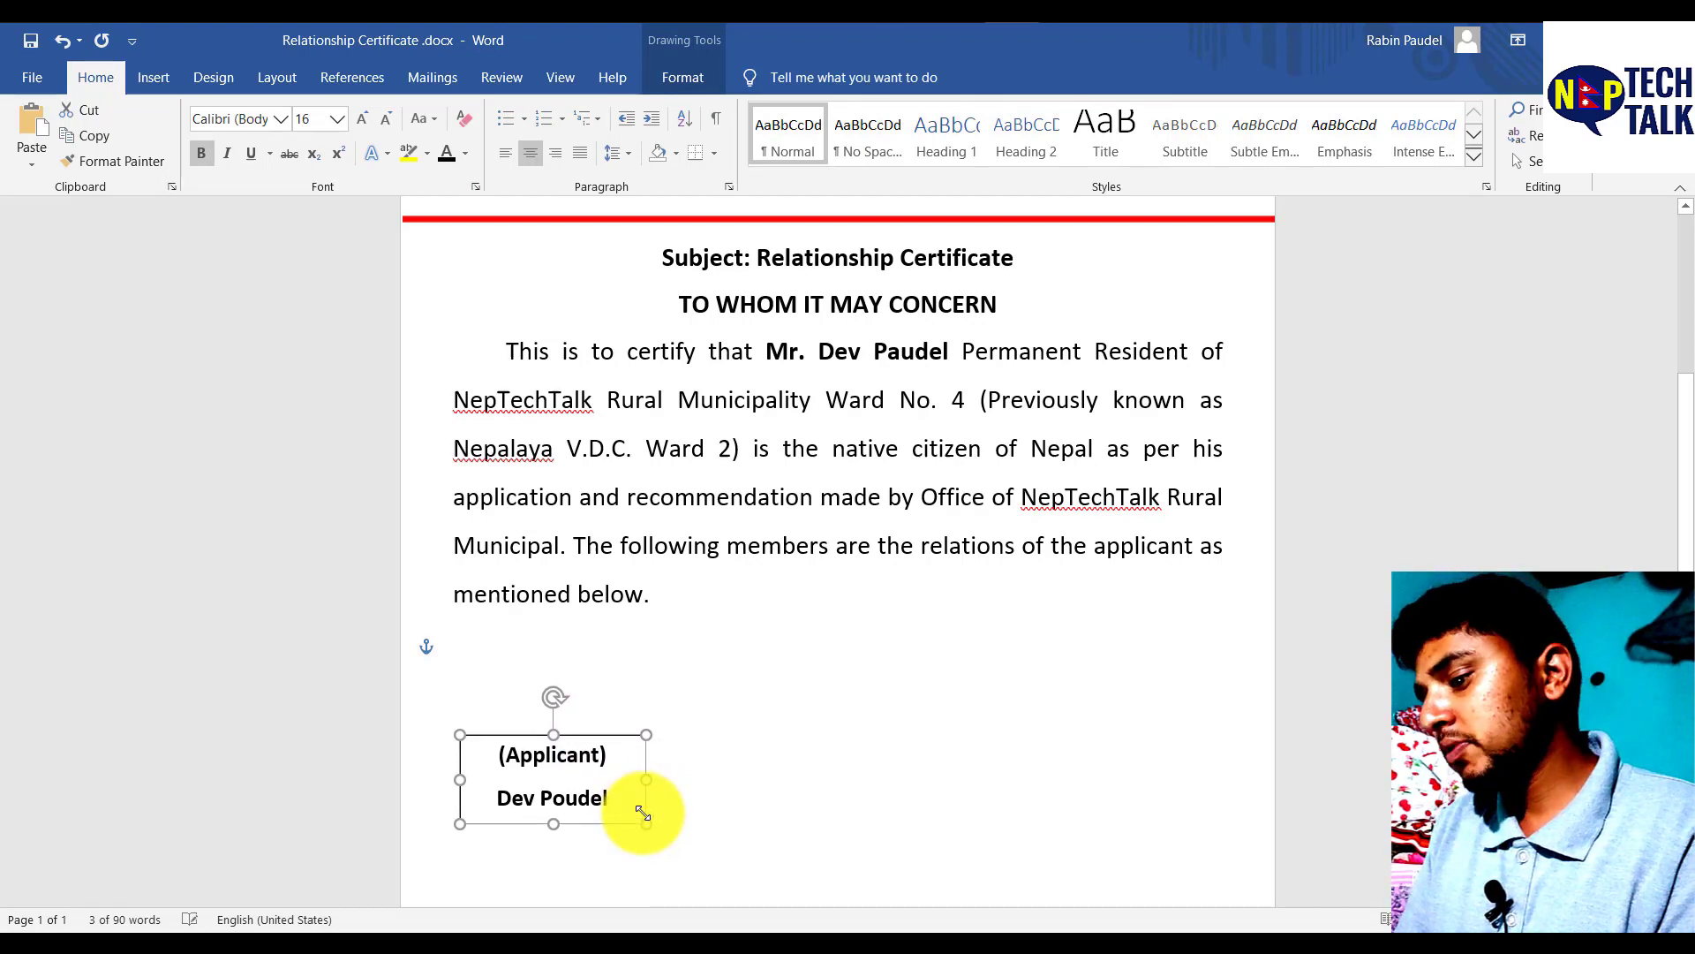
{"action": "key", "text": "Left"}
{"action": "key", "text": "Down"}
{"action": "key", "text": "Down"}
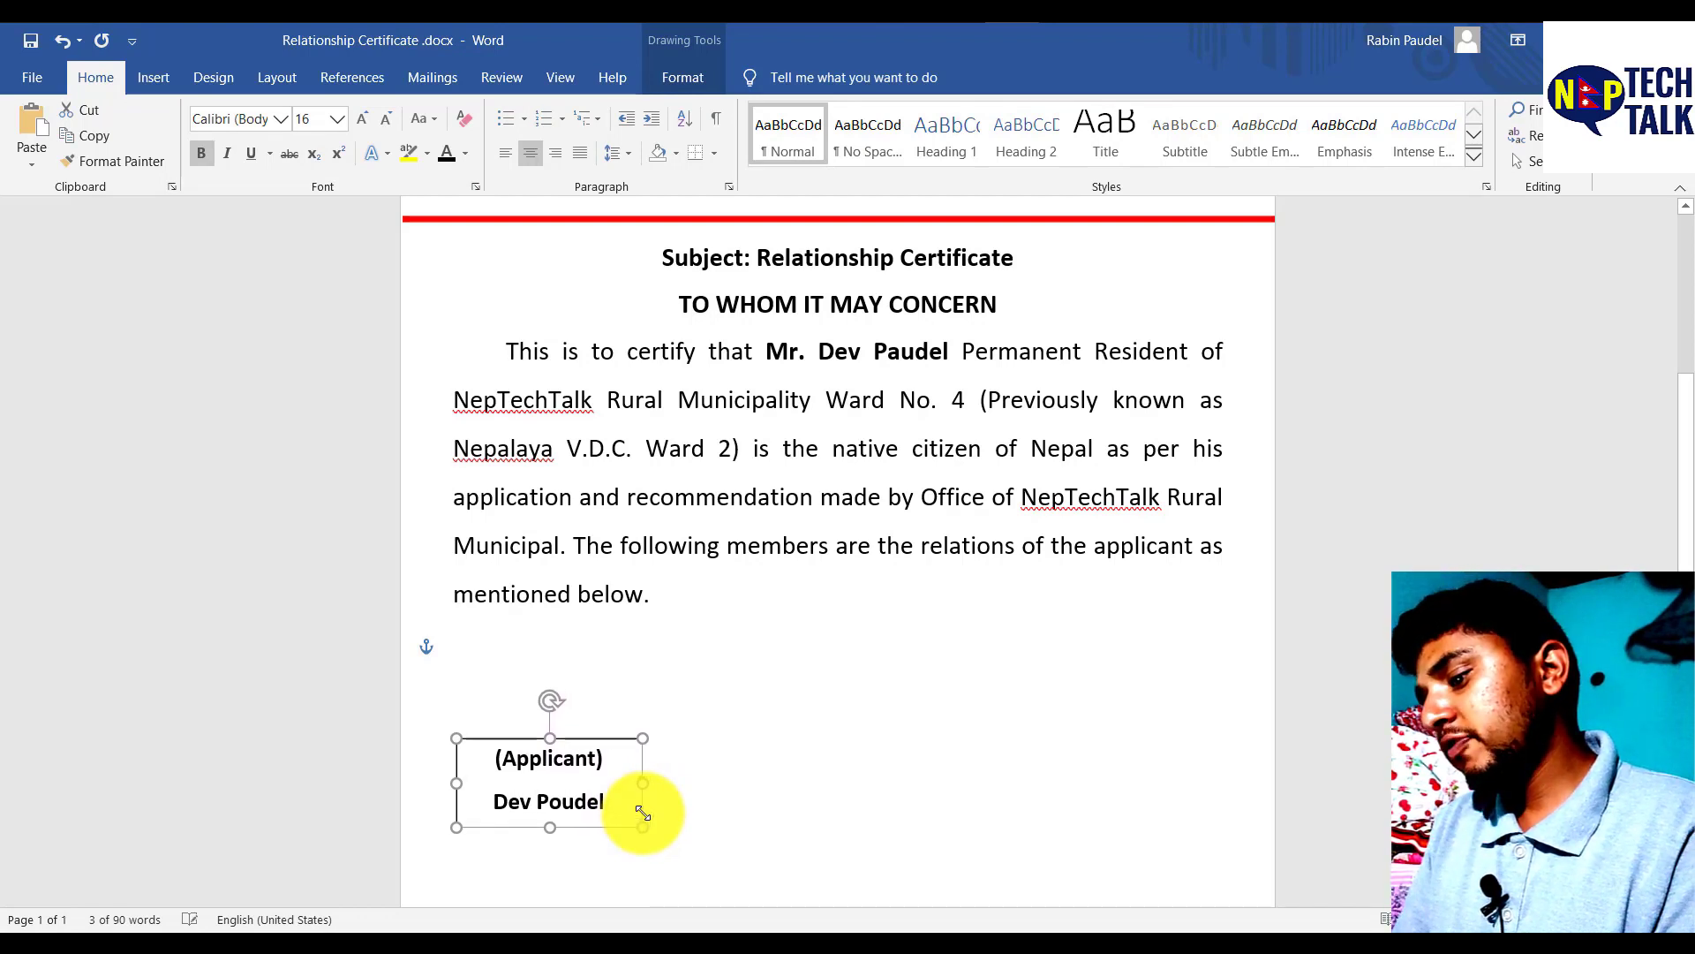
{"action": "left_click", "coordinate": [1021, 701]}
Step: Duplicate the Applicant box into copies placed in the middle and on the right of the page
{"action": "left_click", "coordinate": [606, 744]}
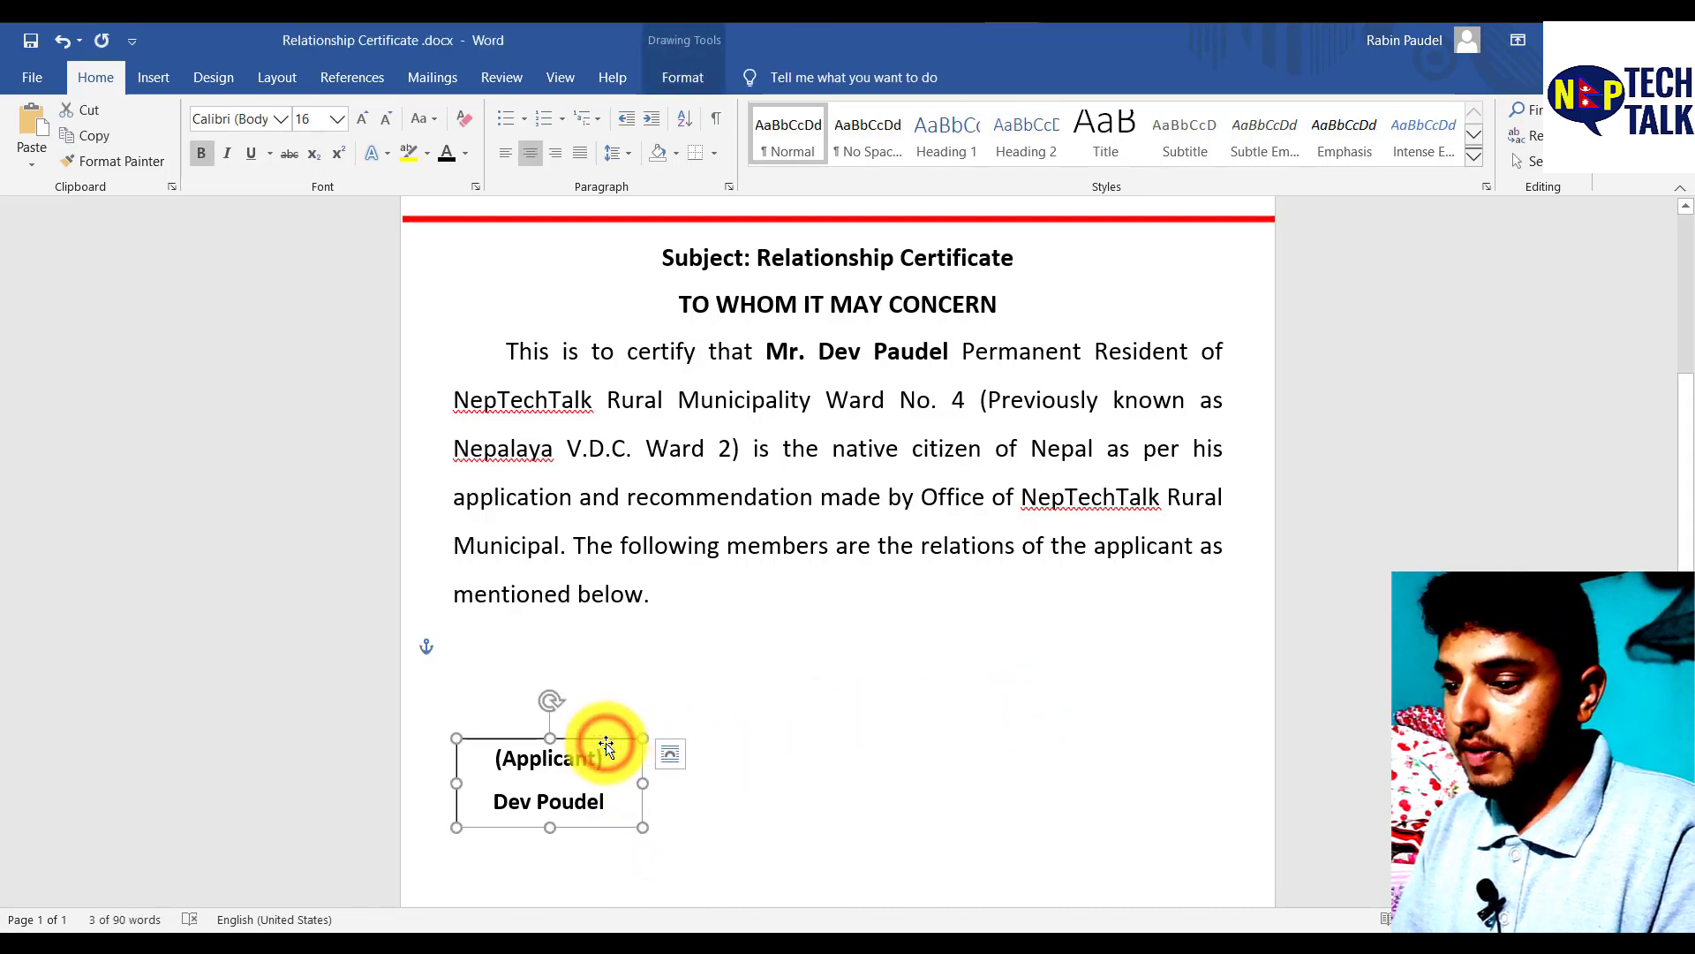
{"action": "left_click", "coordinate": [605, 744]}
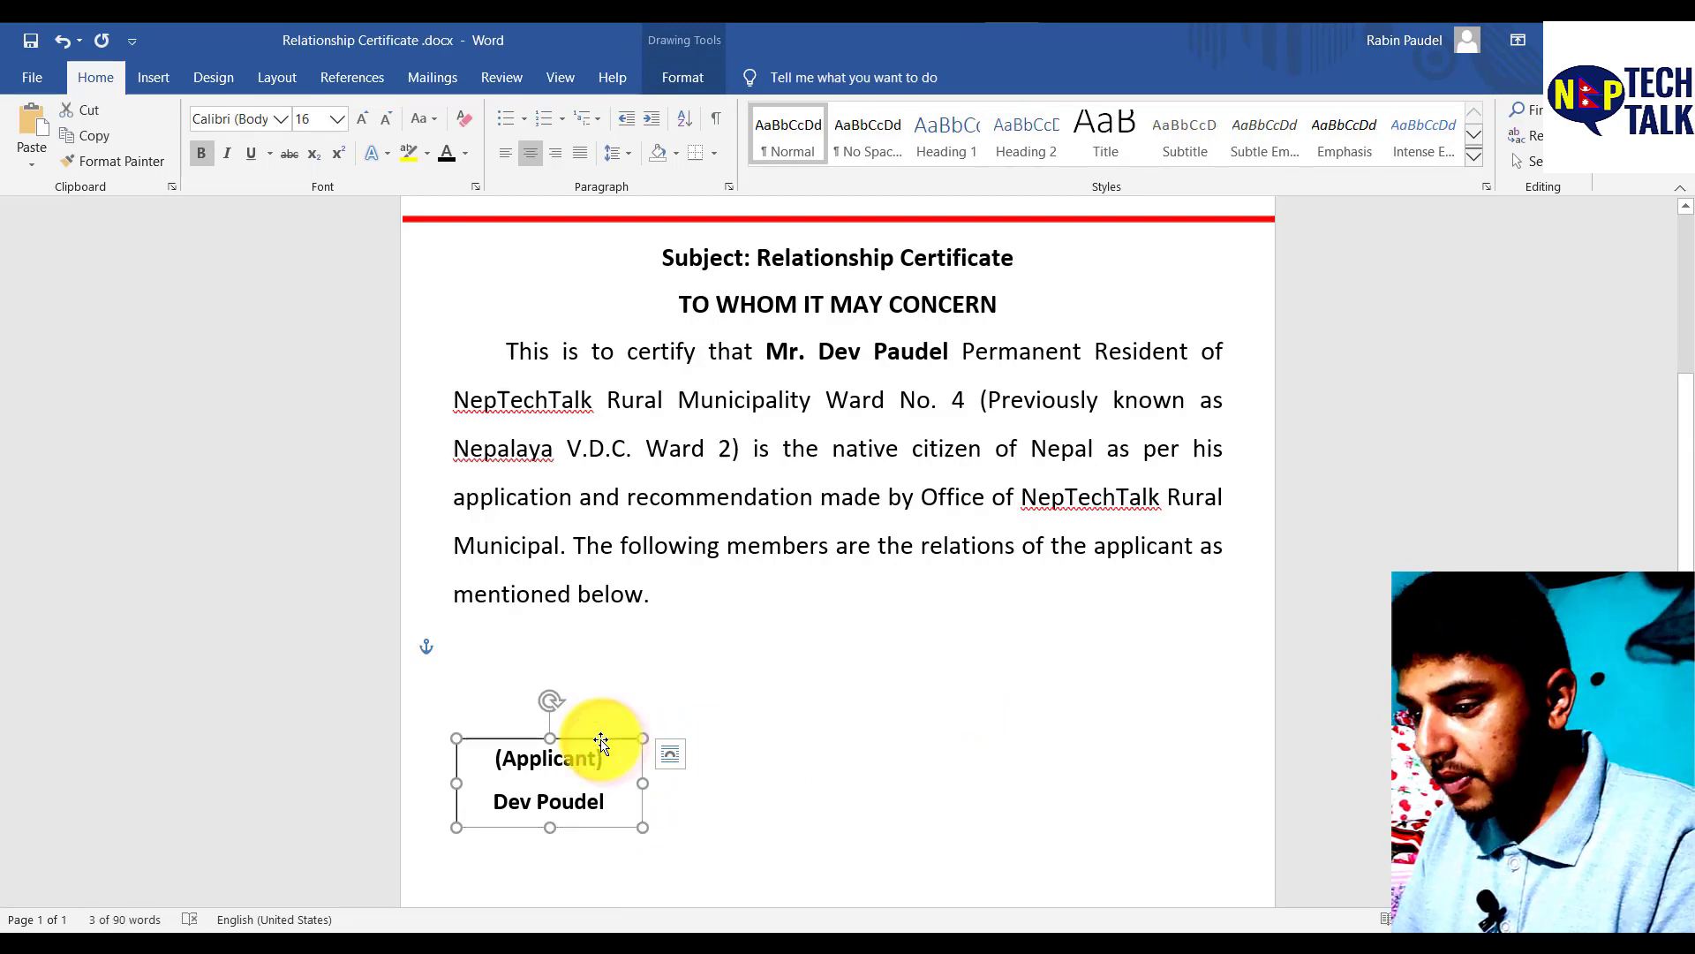
{"action": "left_click_drag", "start_coordinate": [601, 744], "coordinate": [607, 761]}
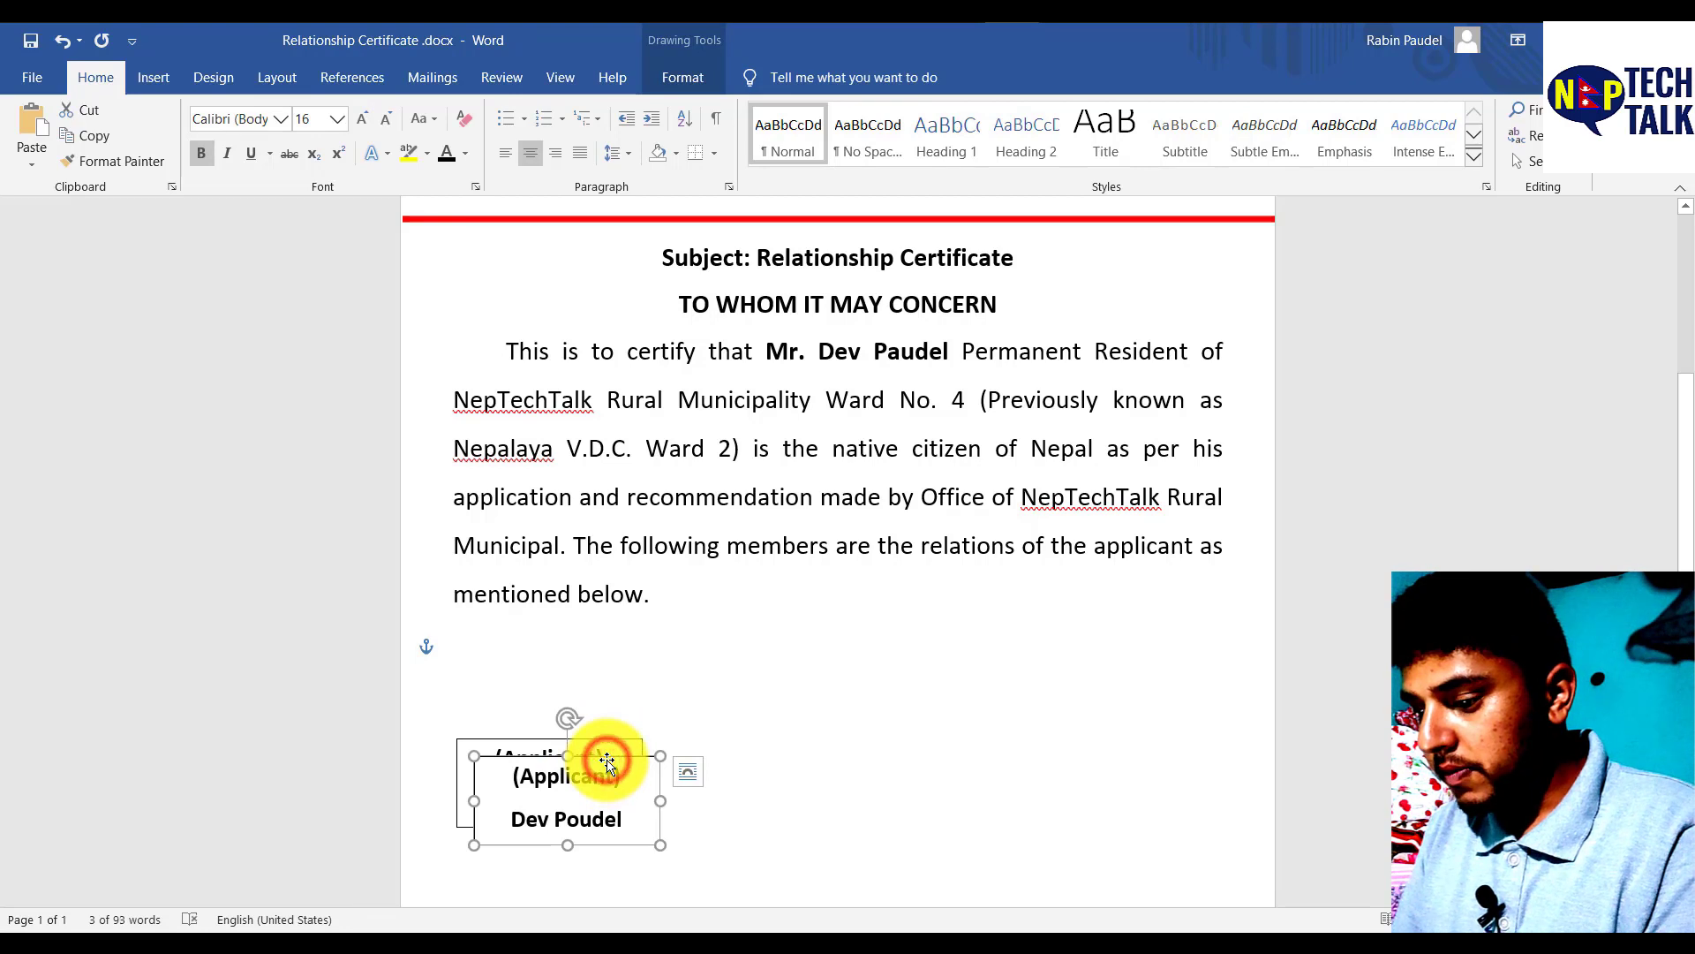
{"action": "key", "text": "ctrl+v"}
{"action": "left_click_drag", "start_coordinate": [623, 780], "coordinate": [1153, 744]}
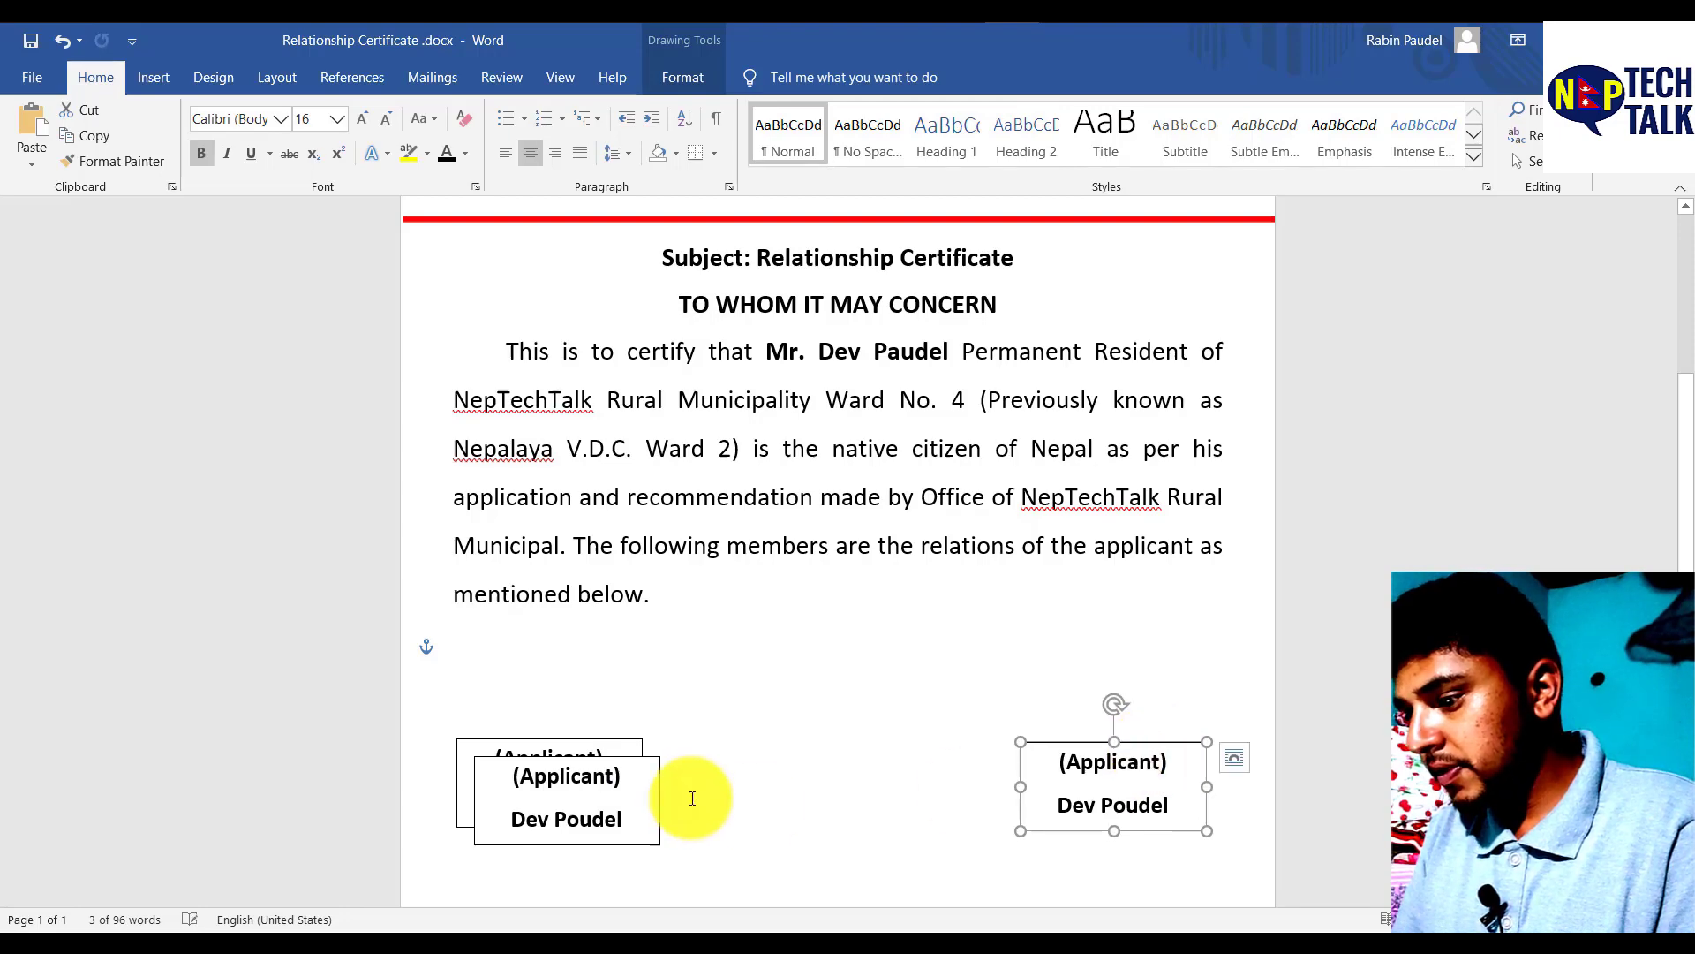
{"action": "left_click", "coordinate": [657, 766]}
{"action": "left_click_drag", "start_coordinate": [653, 759], "coordinate": [902, 737]}
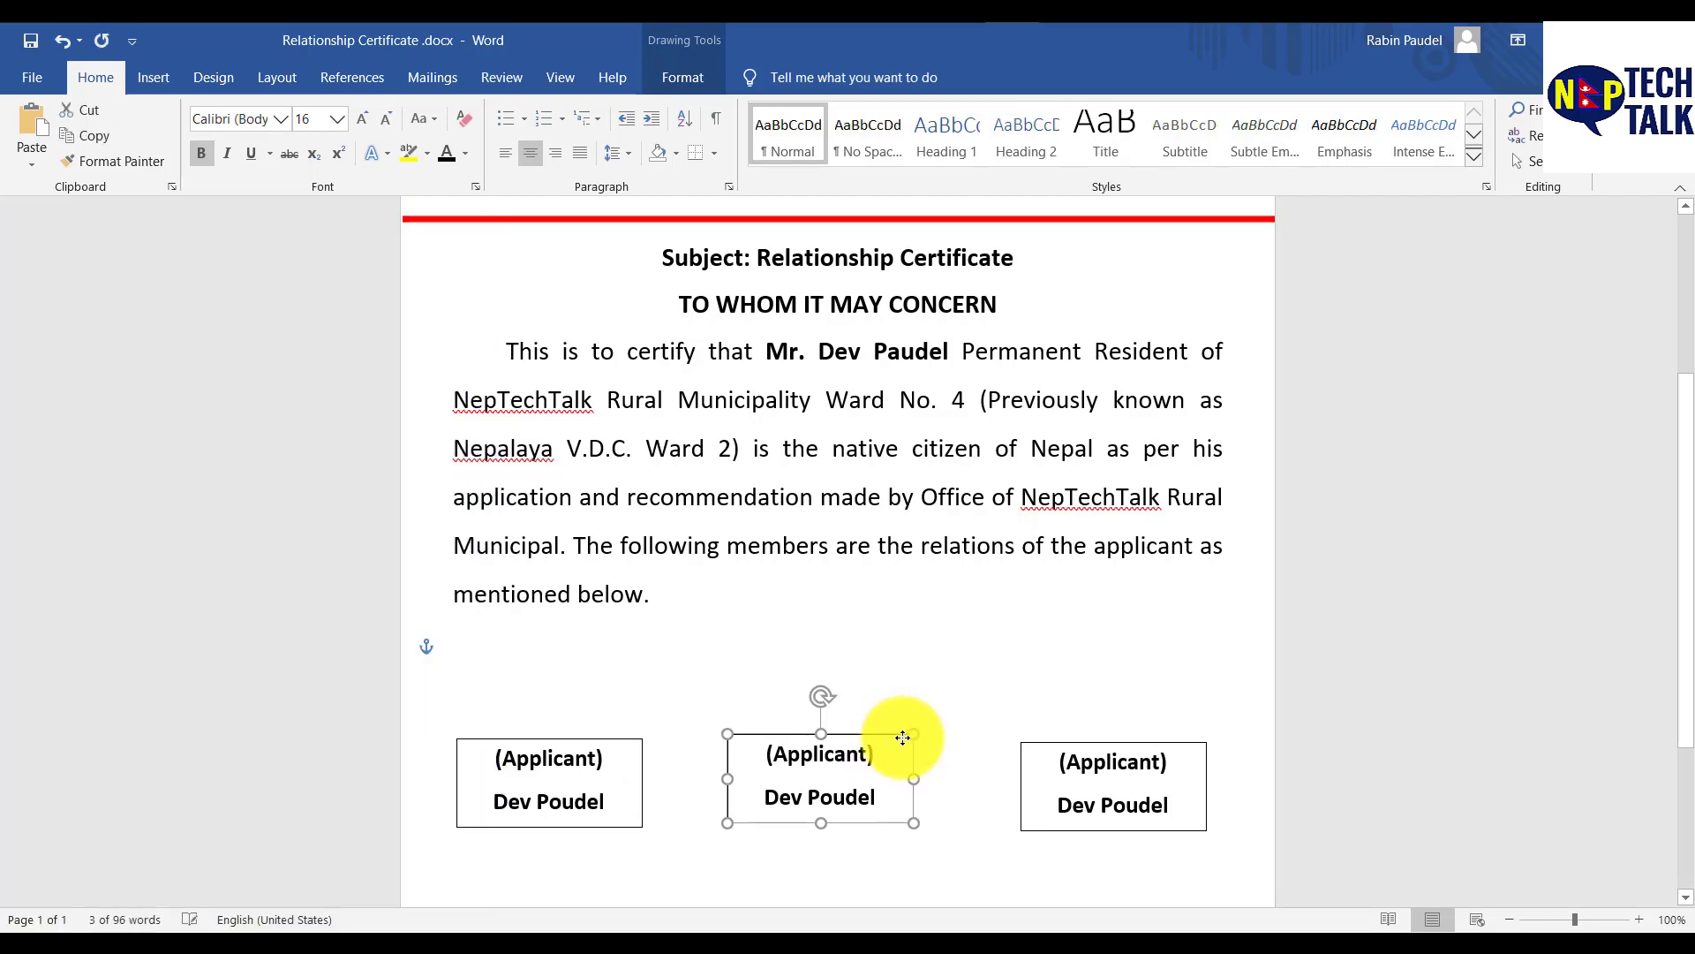
{"action": "key", "text": "ctrl+Right"}
{"action": "key", "text": "ctrl+Right"}
{"action": "key", "text": "ctrl+Right"}
{"action": "key", "text": "ctrl+Right"}
{"action": "key", "text": "ctrl+Right"}
{"action": "key", "text": "ctrl+Right"}
{"action": "key", "text": "ctrl+Right"}
{"action": "key", "text": "ctrl+Right"}
{"action": "key", "text": "ctrl+Right"}
{"action": "key", "text": "ctrl+Right"}
{"action": "key", "text": "ctrl+Right"}
{"action": "key", "text": "ctrl+Left"}
{"action": "key", "text": "ctrl+Left"}
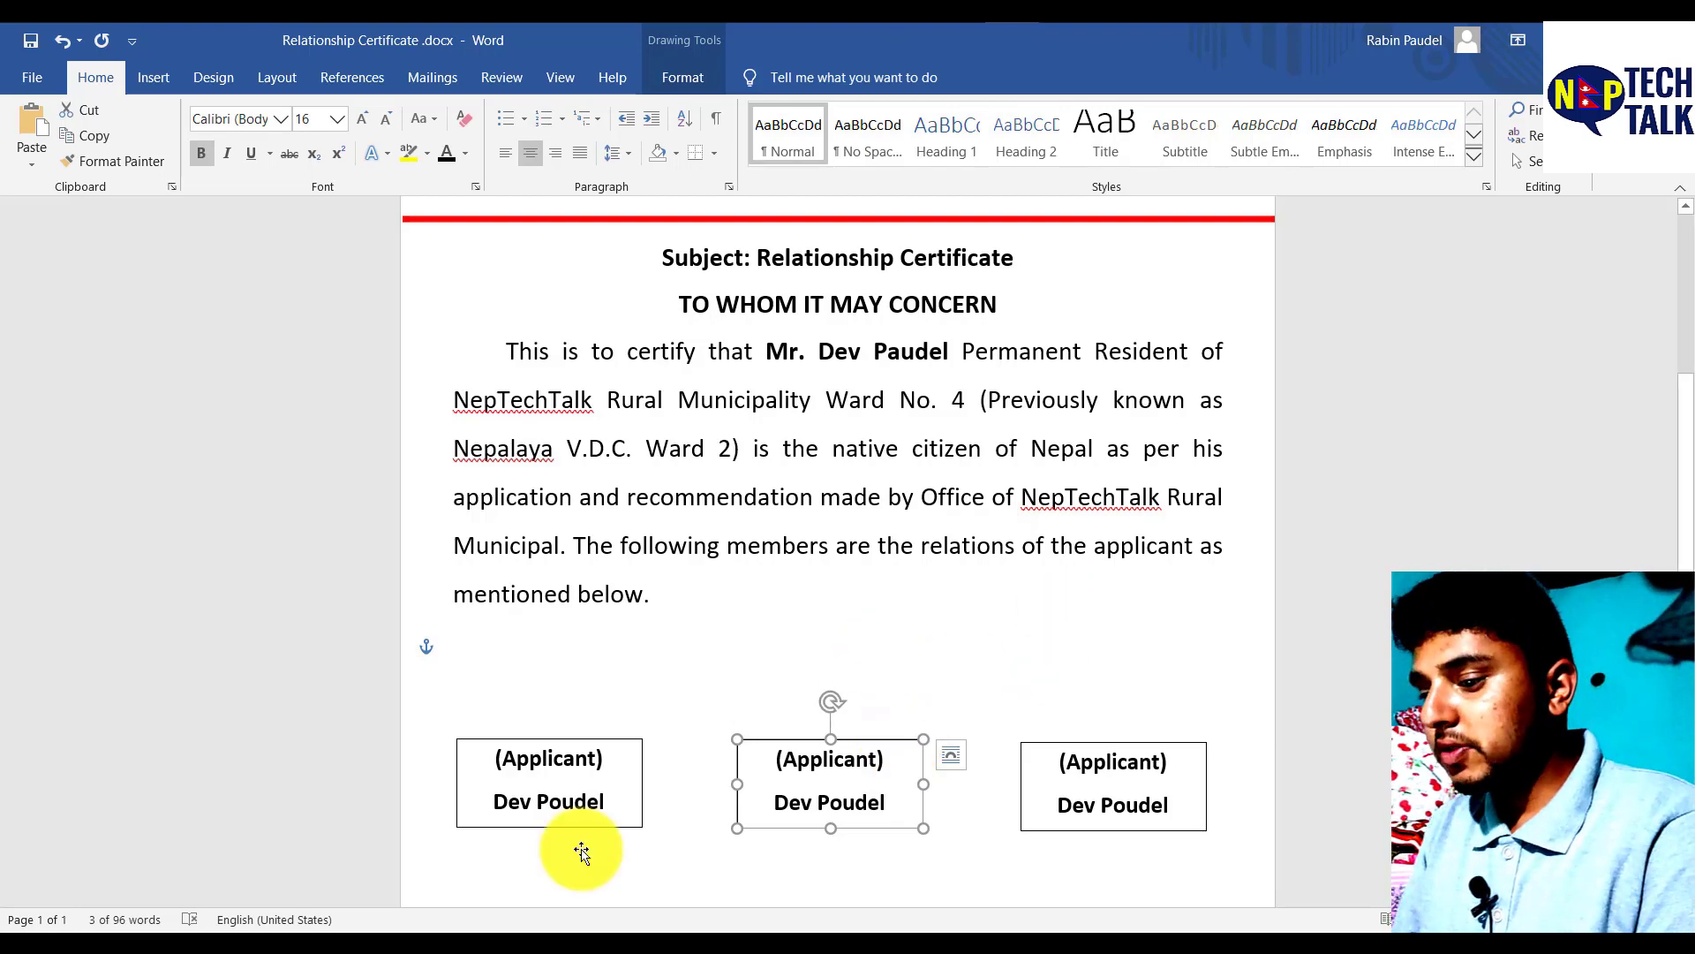
Step: Add a fourth Applicant box below the right-hand one
{"action": "scroll", "coordinate": [954, 783], "scroll_direction": "down", "scroll_amount": 2}
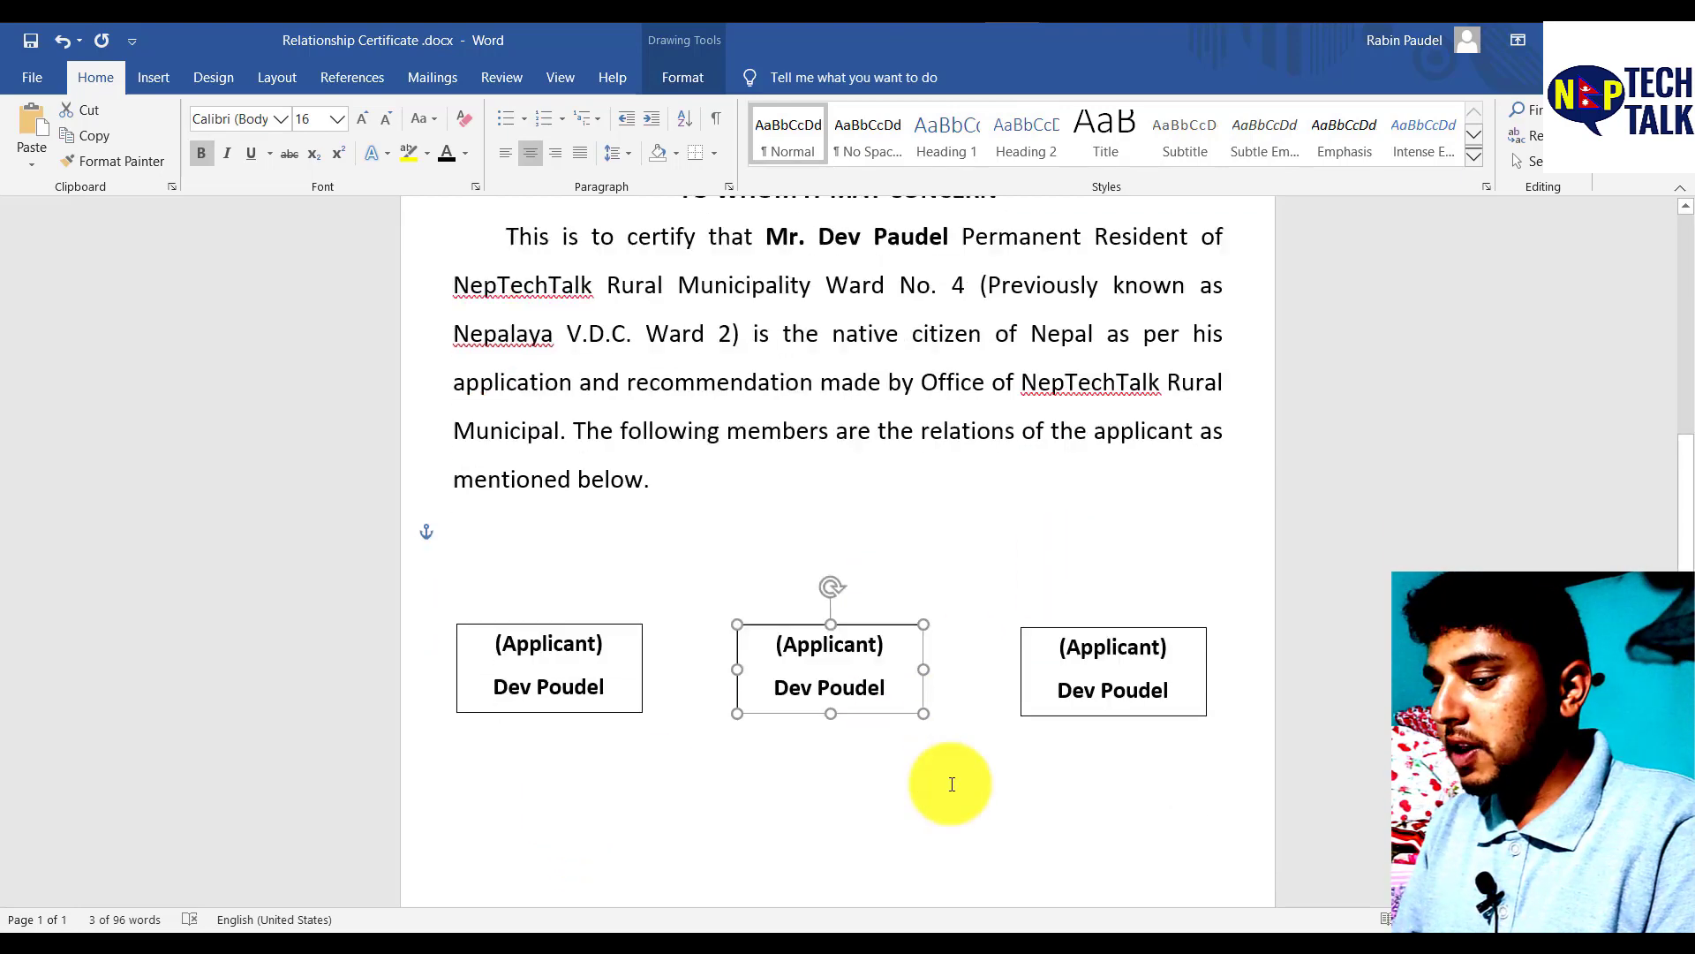
{"action": "left_click", "coordinate": [1092, 653]}
{"action": "key", "text": "ctrl+c"}
{"action": "key", "text": "ctrl+v"}
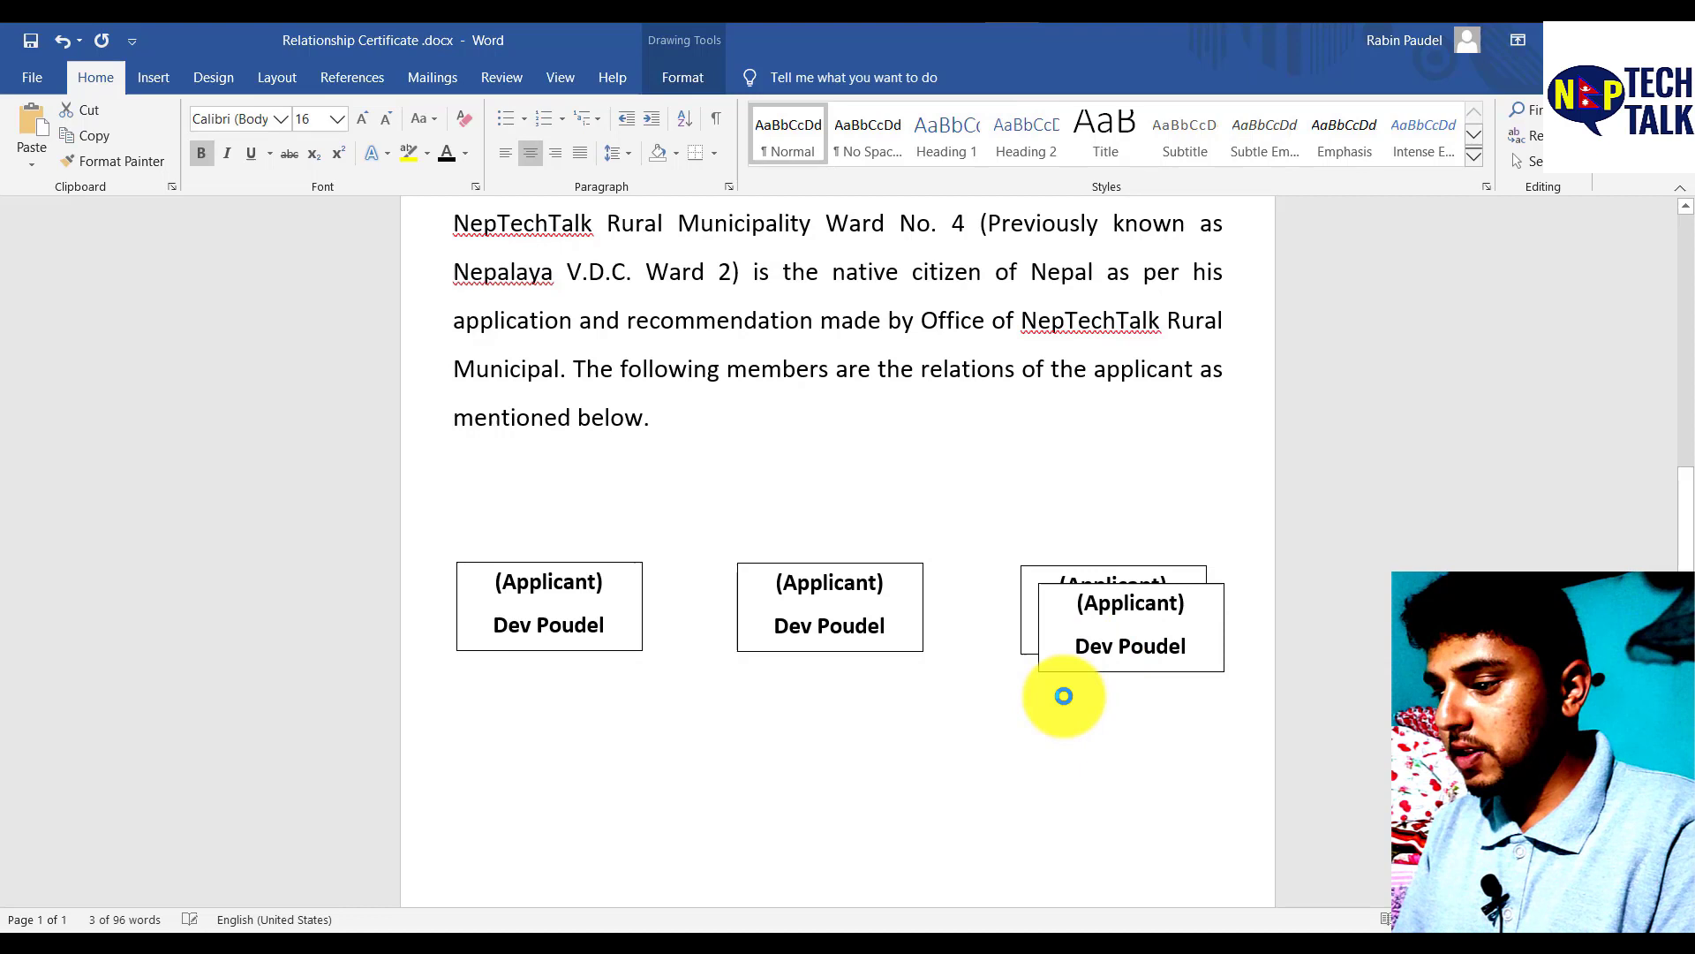
{"action": "left_click", "coordinate": [1078, 674]}
{"action": "left_click_drag", "start_coordinate": [1077, 755], "coordinate": [1057, 869]}
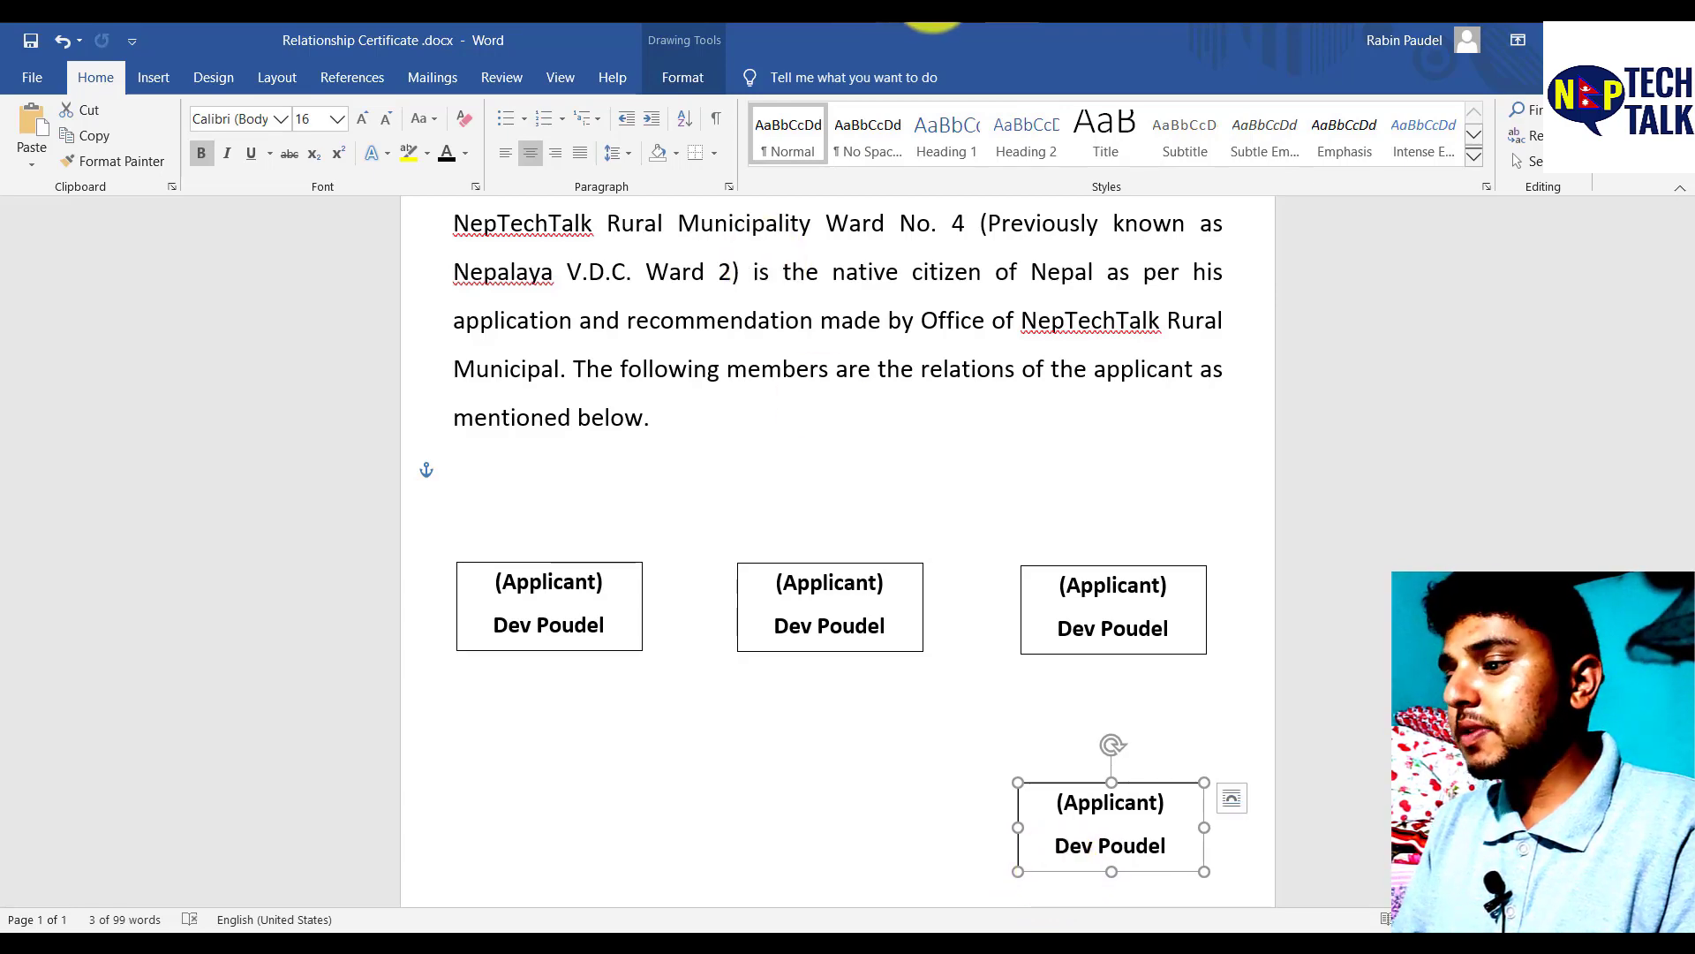
Step: Select the applicant's wife lines in Content.txt
{"action": "key", "text": "alt+Tab"}
{"action": "mouse_move", "coordinate": [304, 667]}
{"action": "left_mouse_down"}
{"action": "mouse_move", "coordinate": [30, 601]}
{"action": "mouse_move", "coordinate": [189, 674]}
{"action": "mouse_move", "coordinate": [279, 682]}
{"action": "left_mouse_up"}
{"action": "left_click", "coordinate": [20, 623]}
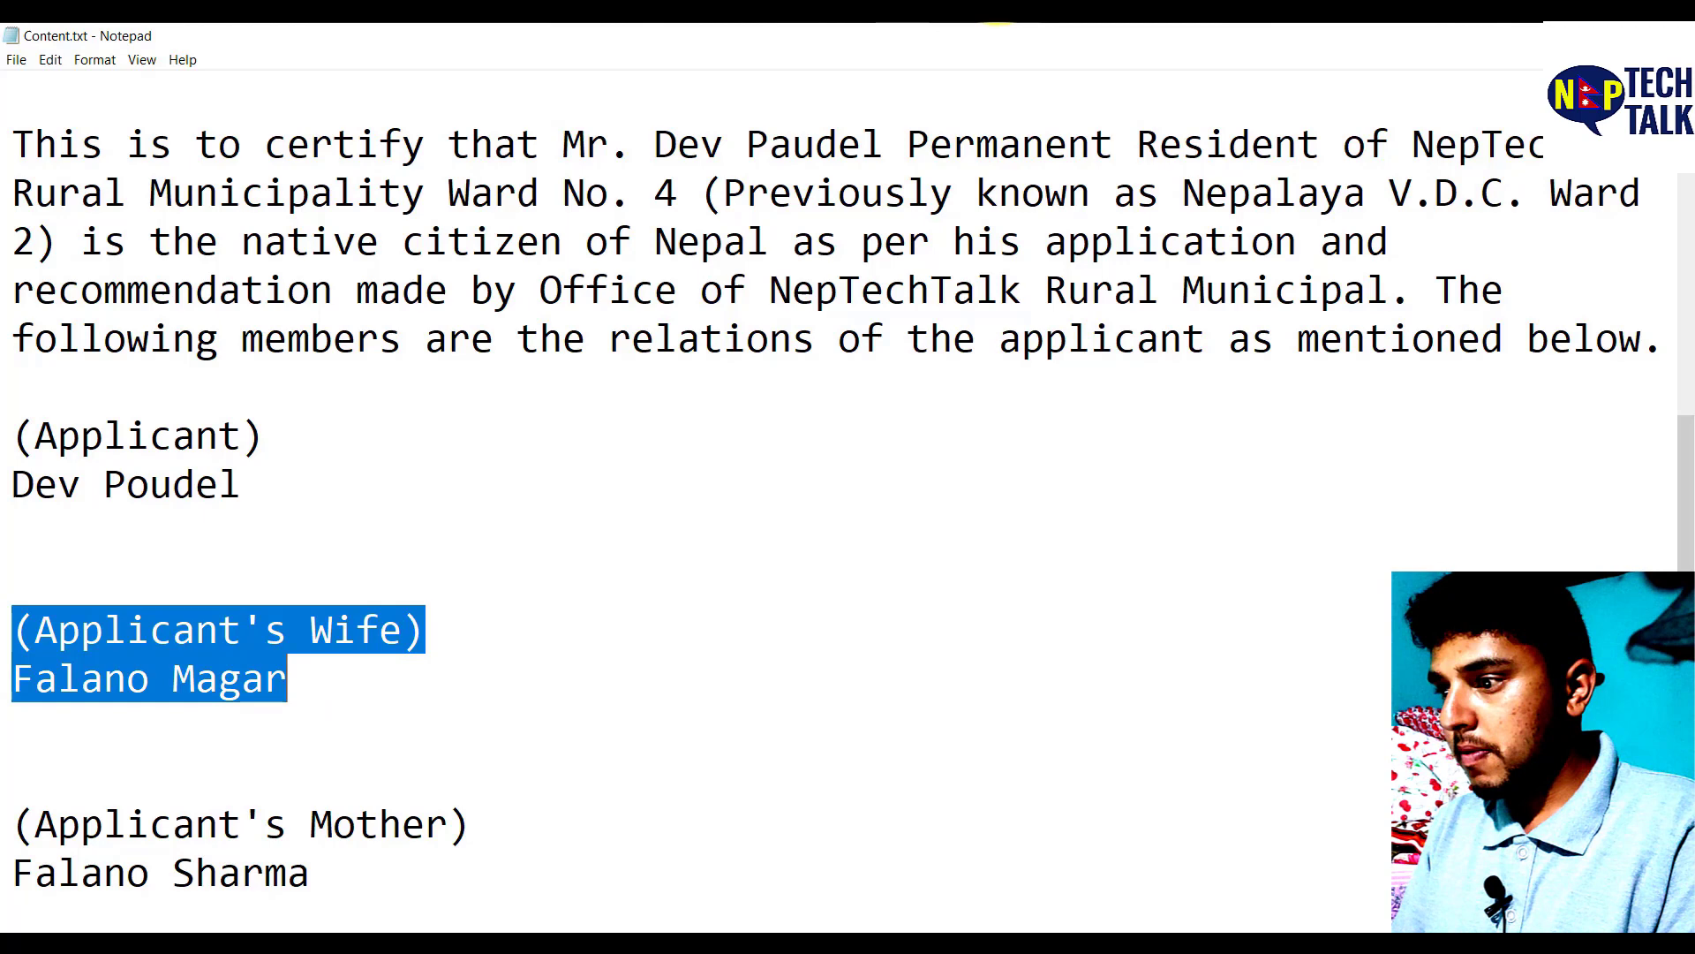
Step: Replace the middle box's text with the '(Applicant's Wife)' lines as plain text, sized 14
{"action": "key", "text": "alt+Tab"}
{"action": "left_click", "coordinate": [891, 621]}
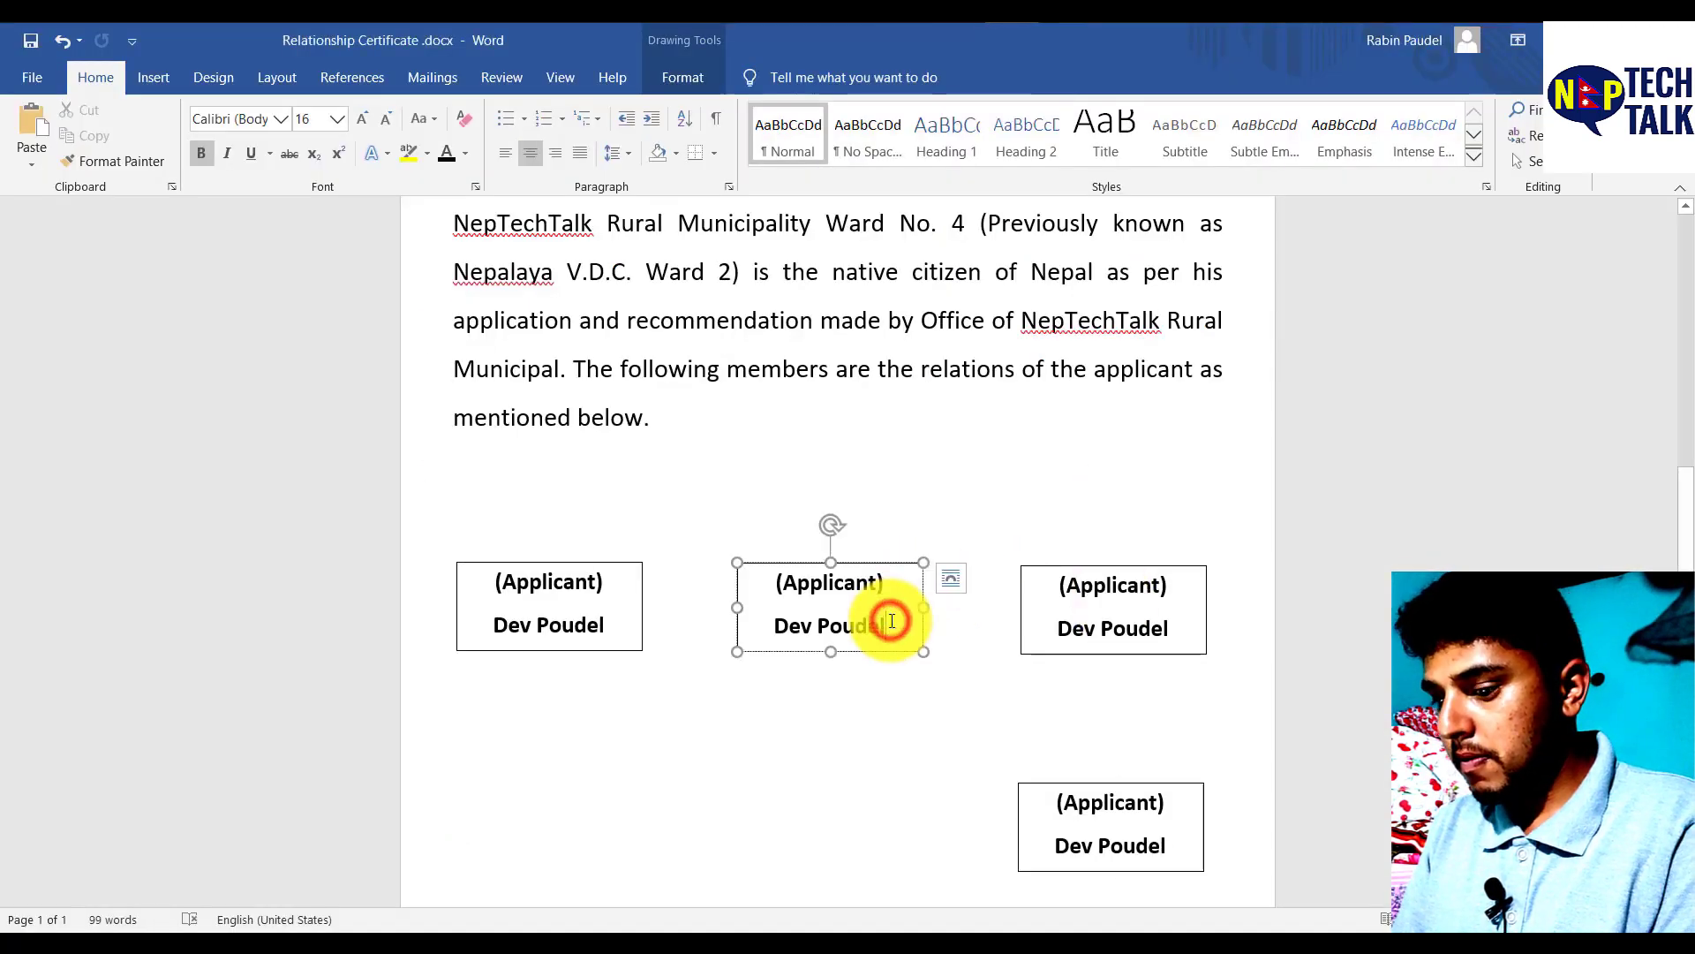
{"action": "key", "text": "ctrl+a"}
{"action": "left_click", "coordinate": [32, 164]}
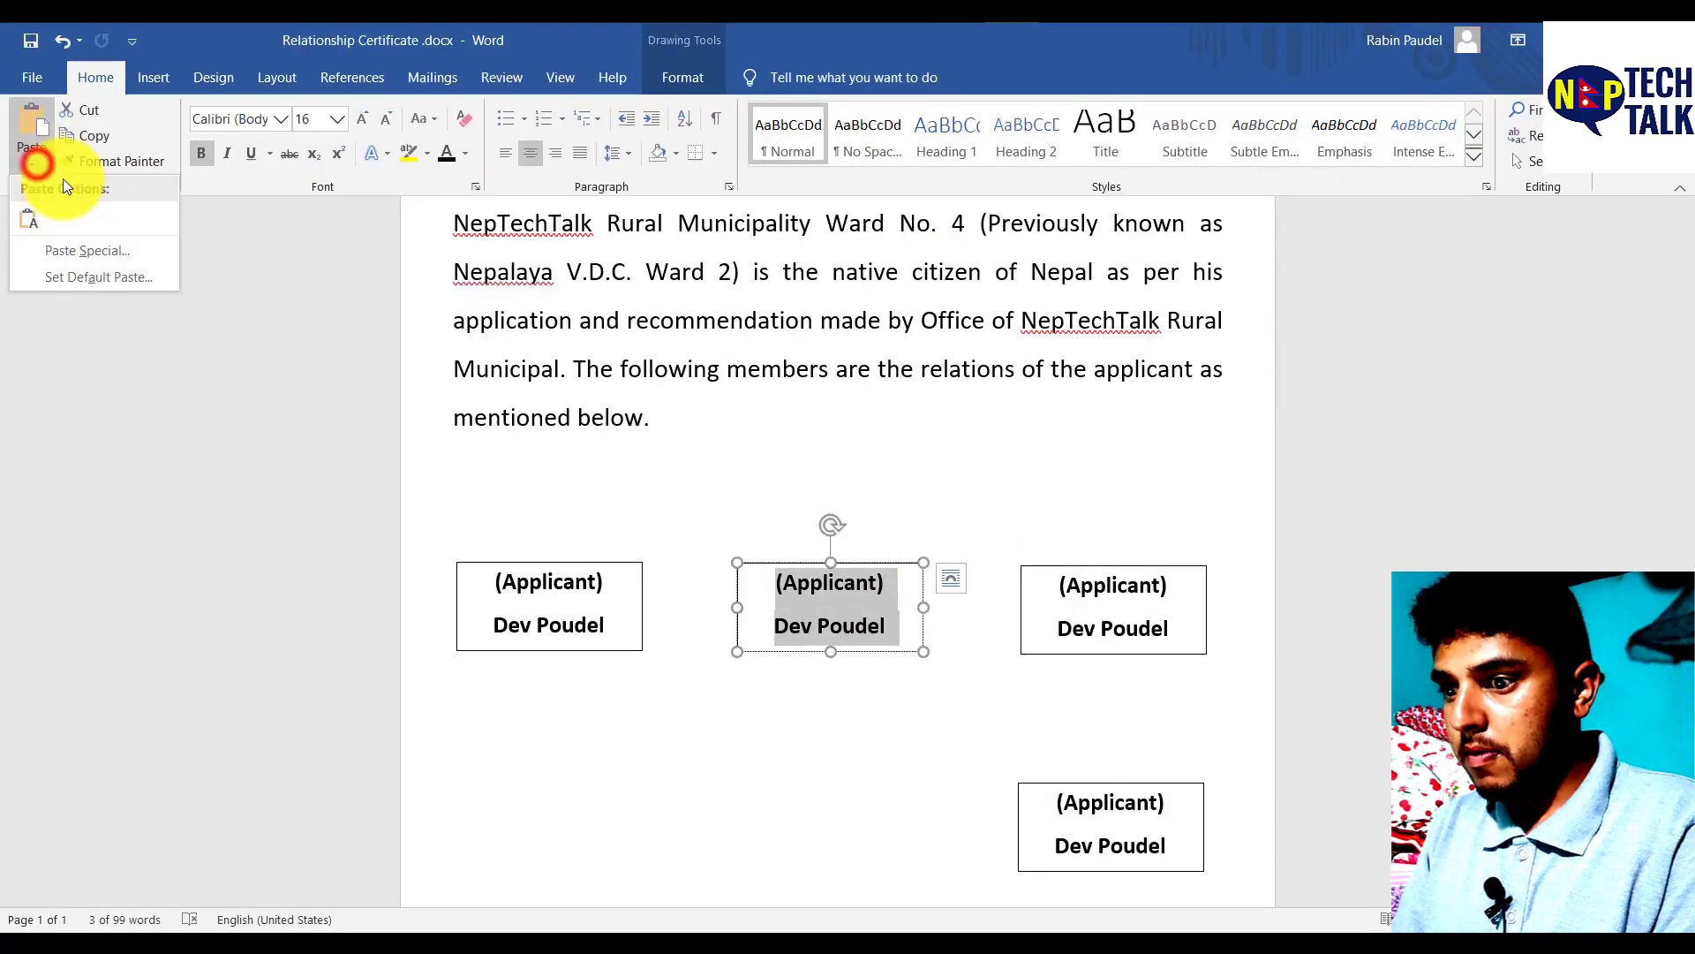
{"action": "left_click", "coordinate": [17, 215]}
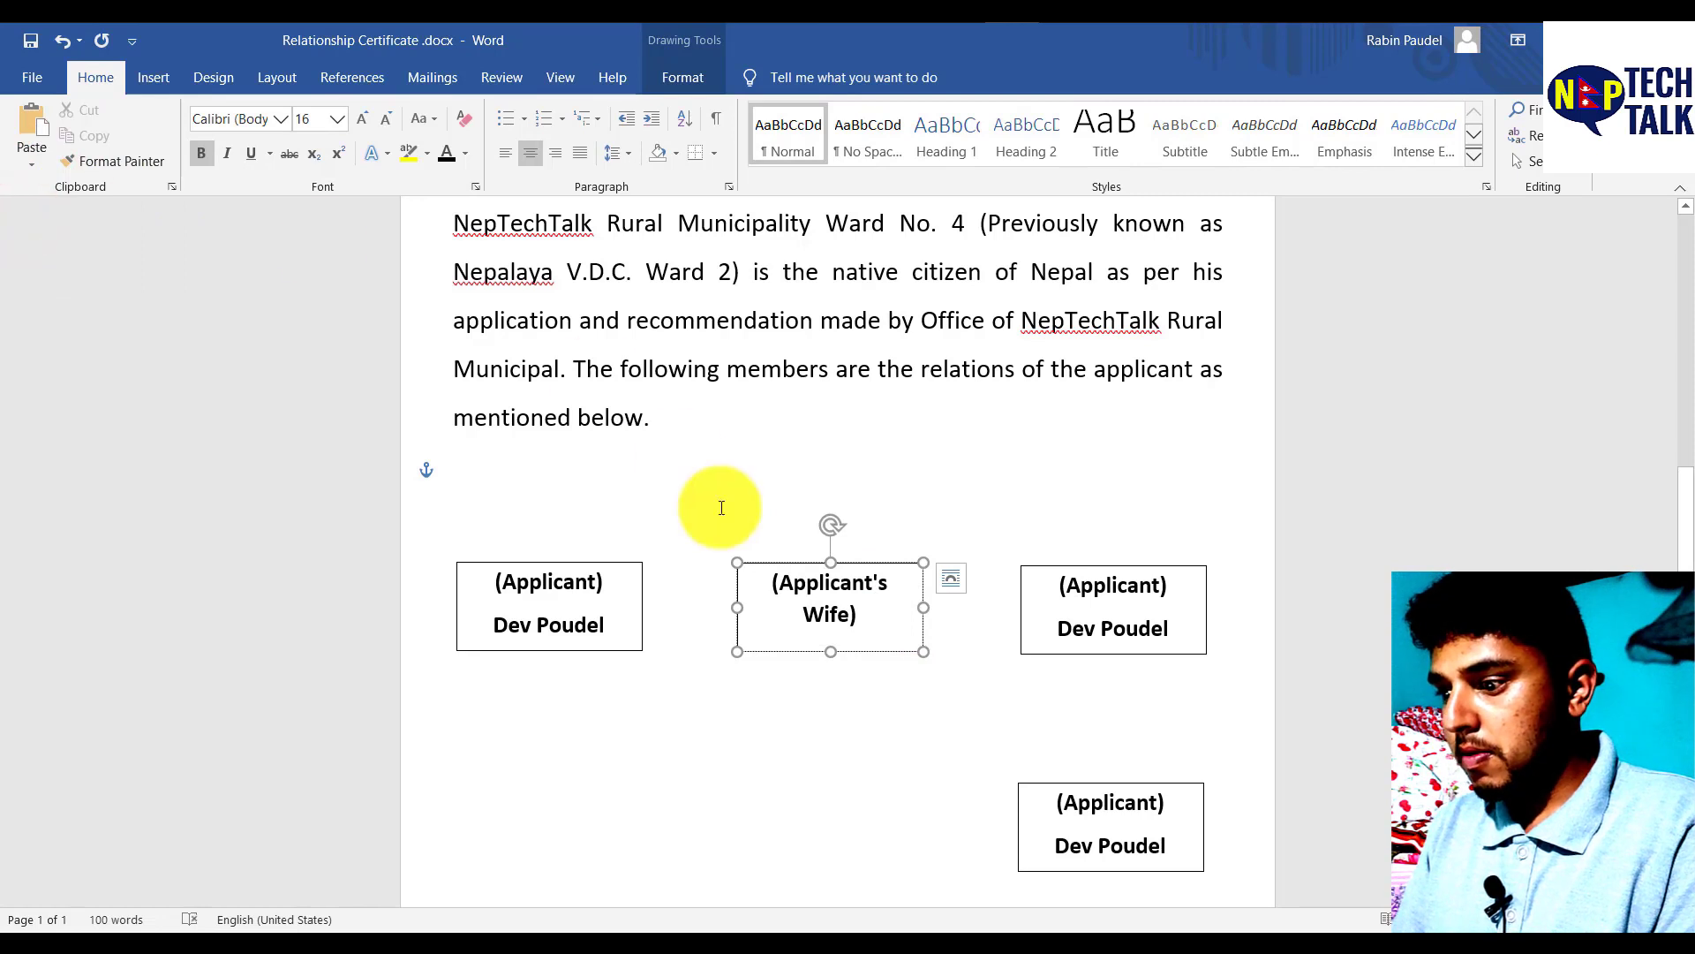
{"action": "key", "text": "ctrl+a"}
{"action": "key", "text": "ctrl+v"}
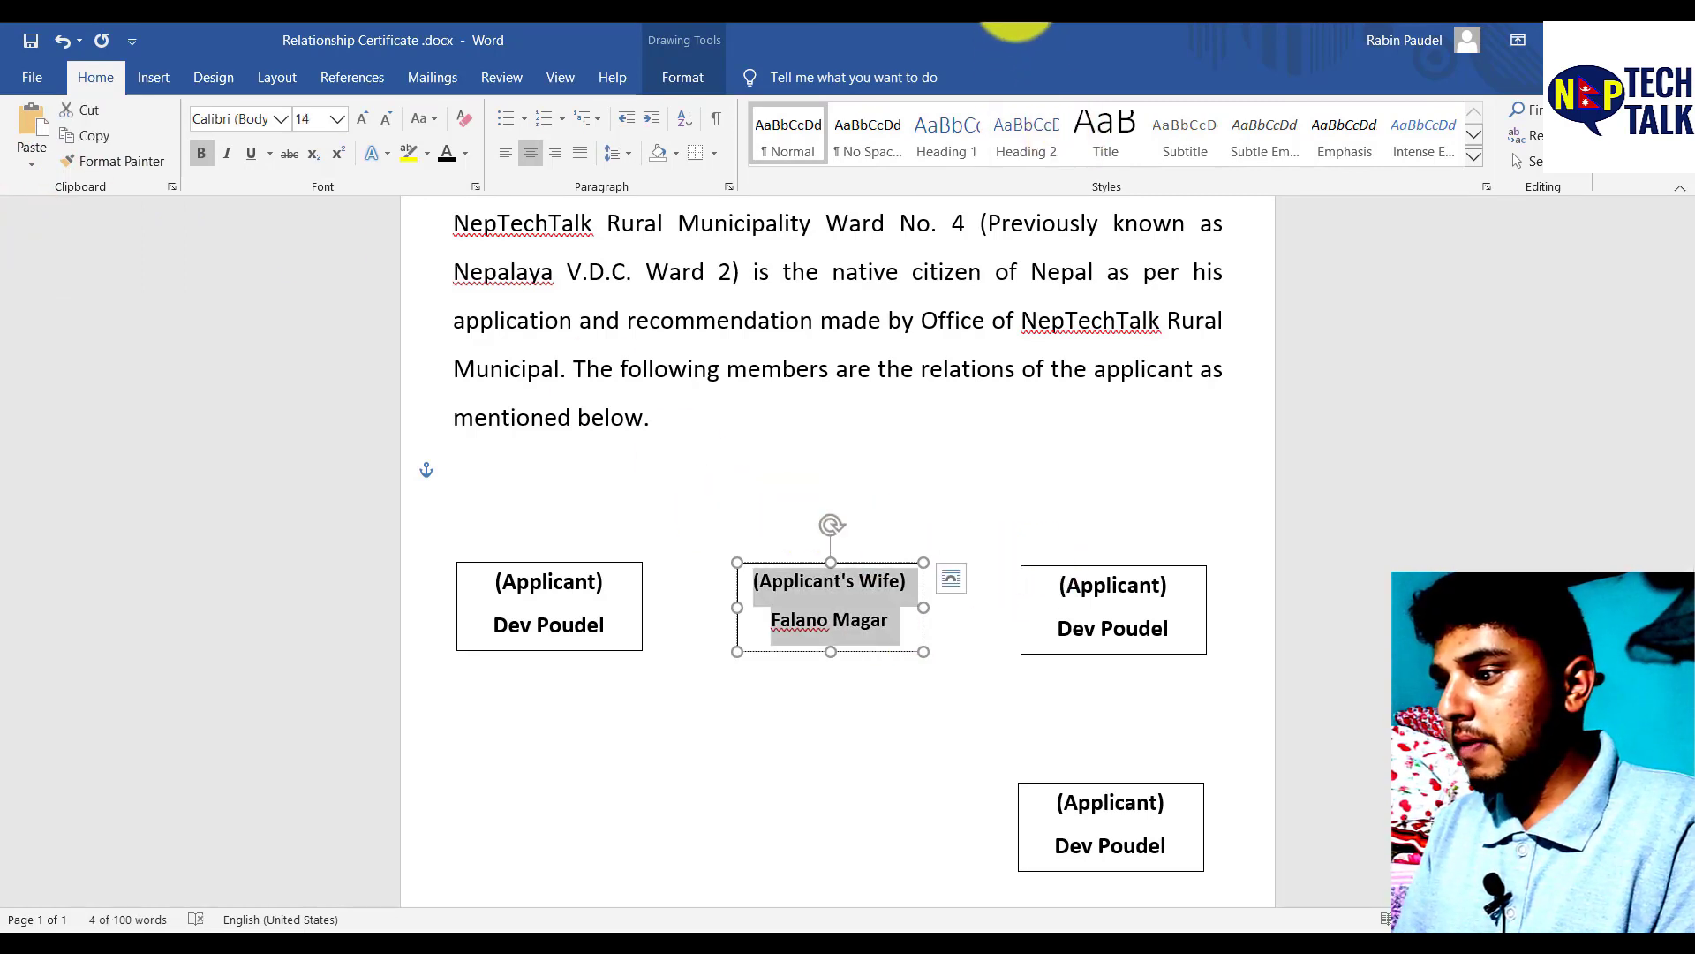
Step: Put the '(Applicant's Mother)' lines into the right box as plain text at size 12
{"action": "key", "text": "alt+Tab"}
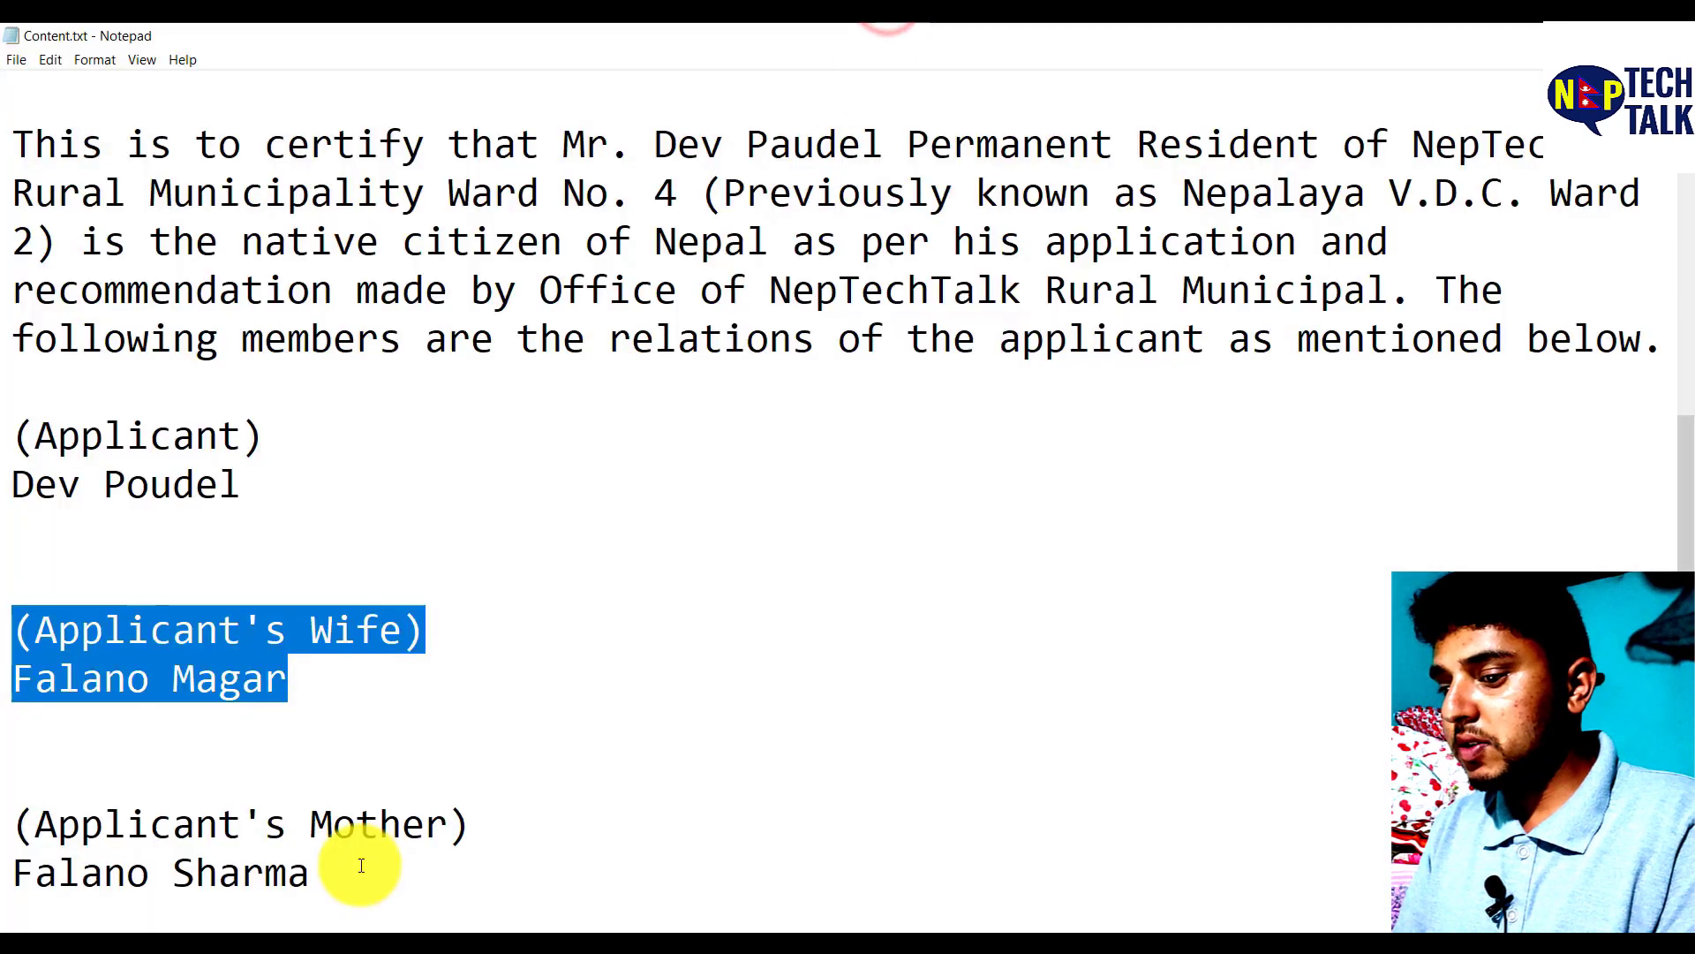
{"action": "scroll", "coordinate": [402, 693], "scroll_direction": "down", "scroll_amount": 2}
{"action": "left_click_drag", "start_coordinate": [321, 586], "coordinate": [27, 536]}
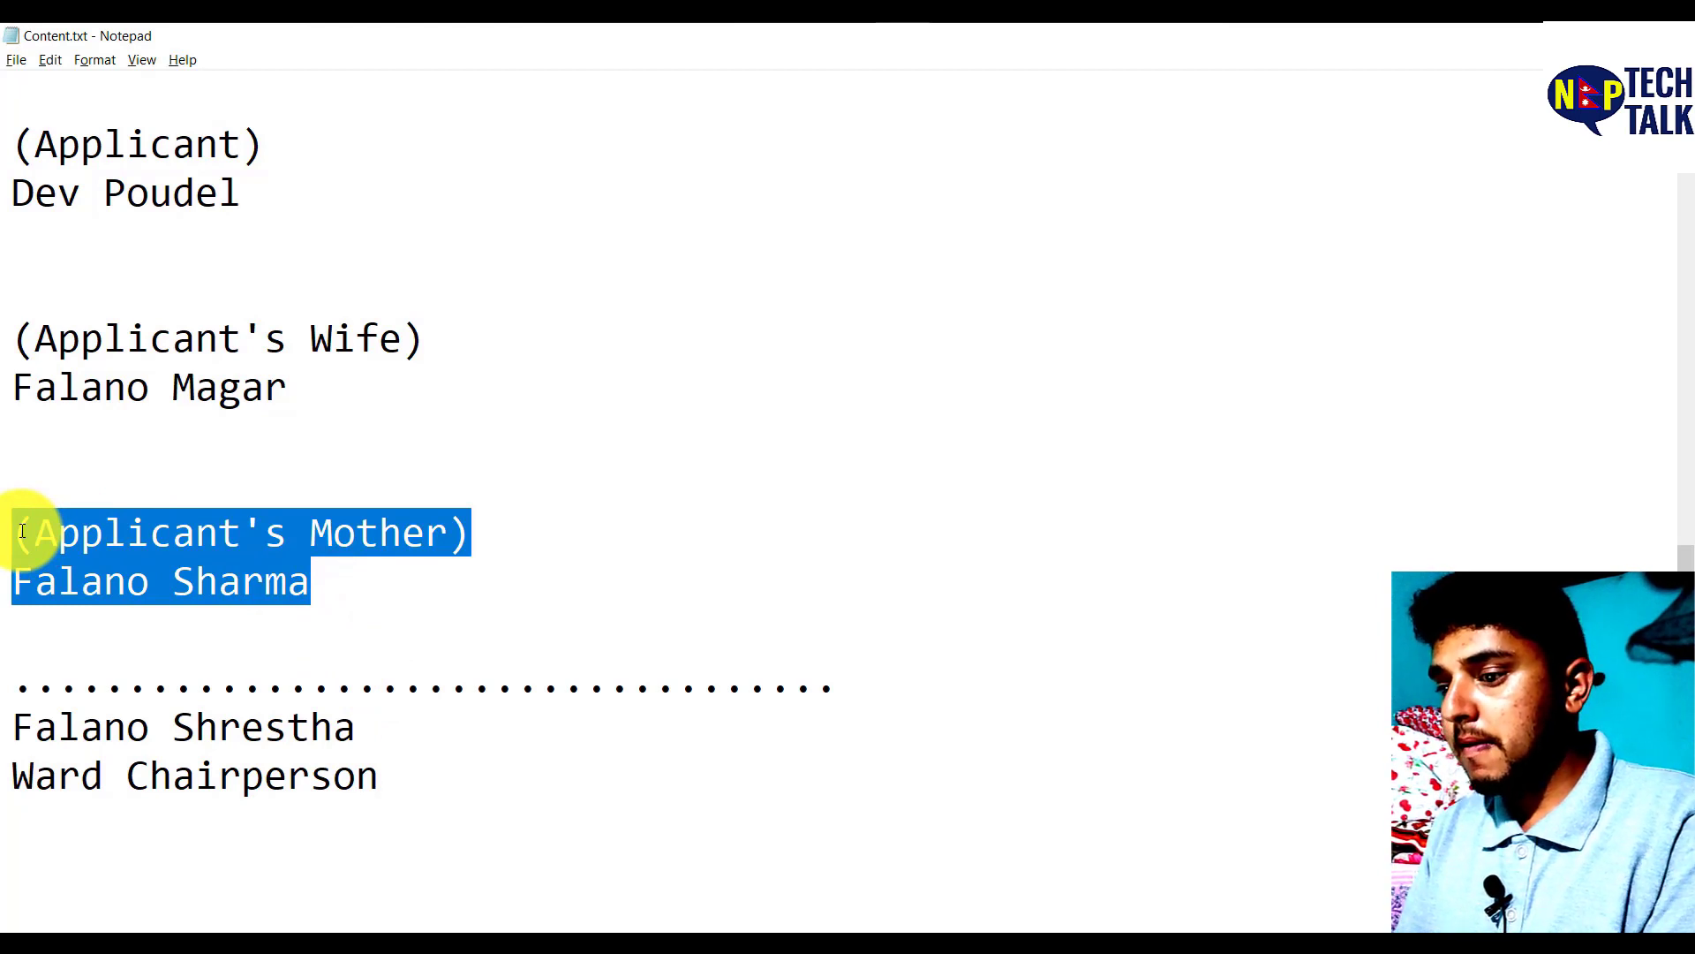
{"action": "key", "text": "alt"}
{"action": "key", "text": "alt+Tab"}
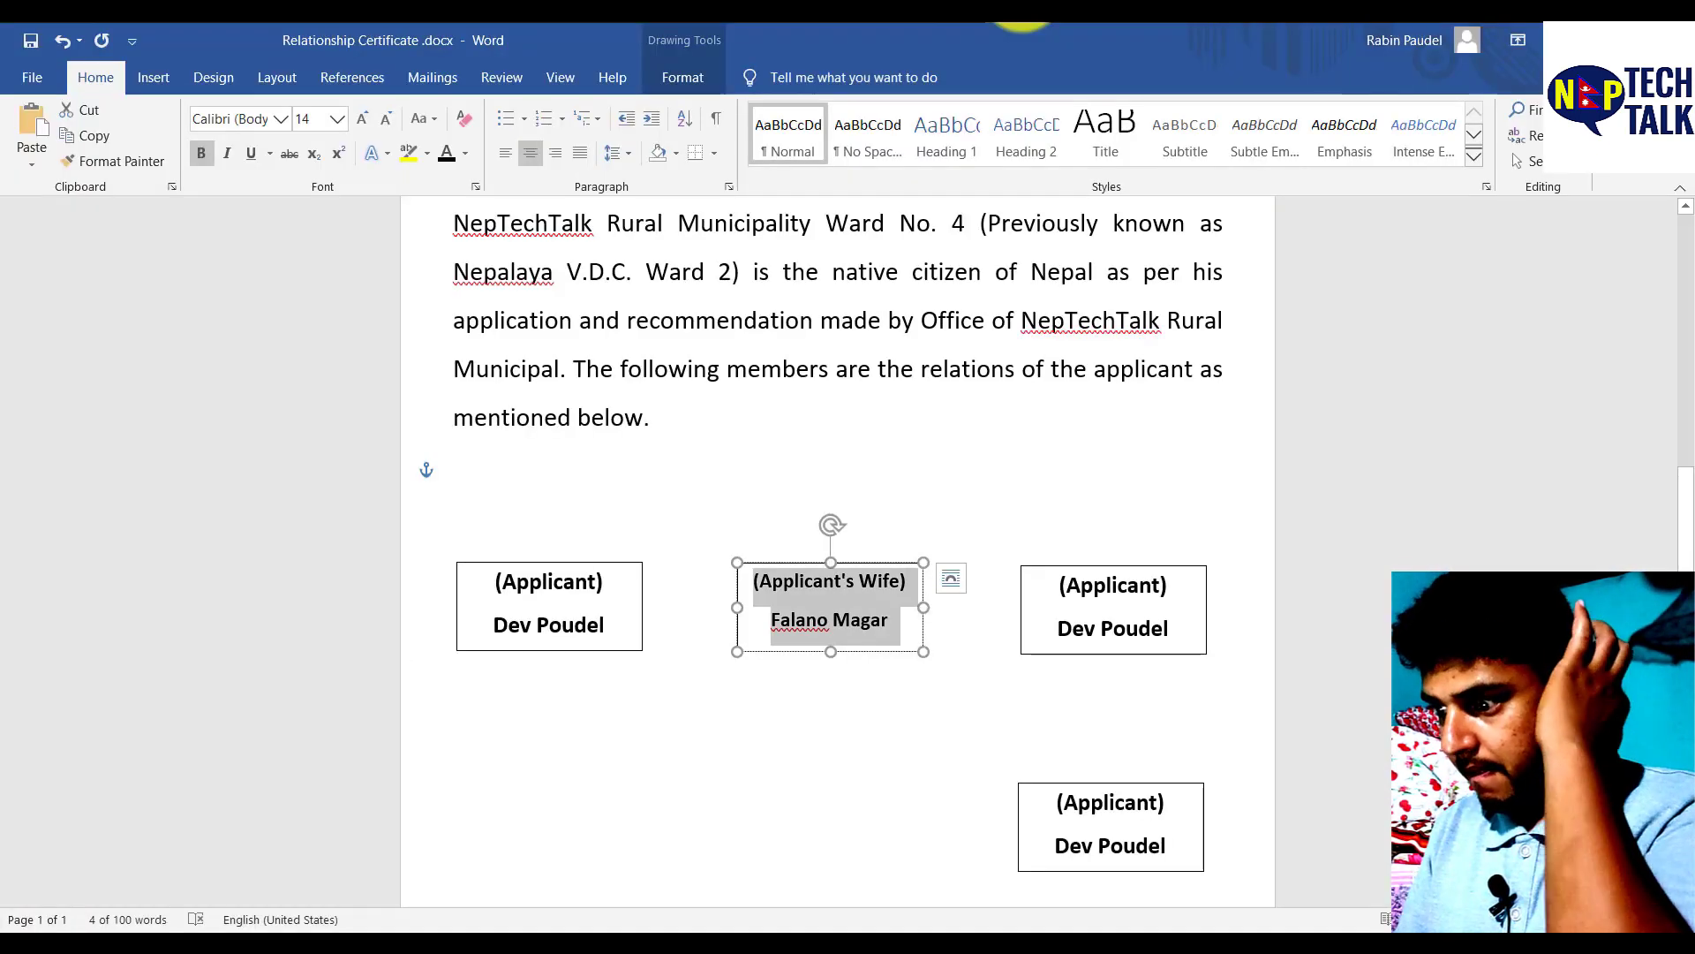
{"action": "left_click", "coordinate": [1126, 628]}
{"action": "key", "text": "ctrl+a"}
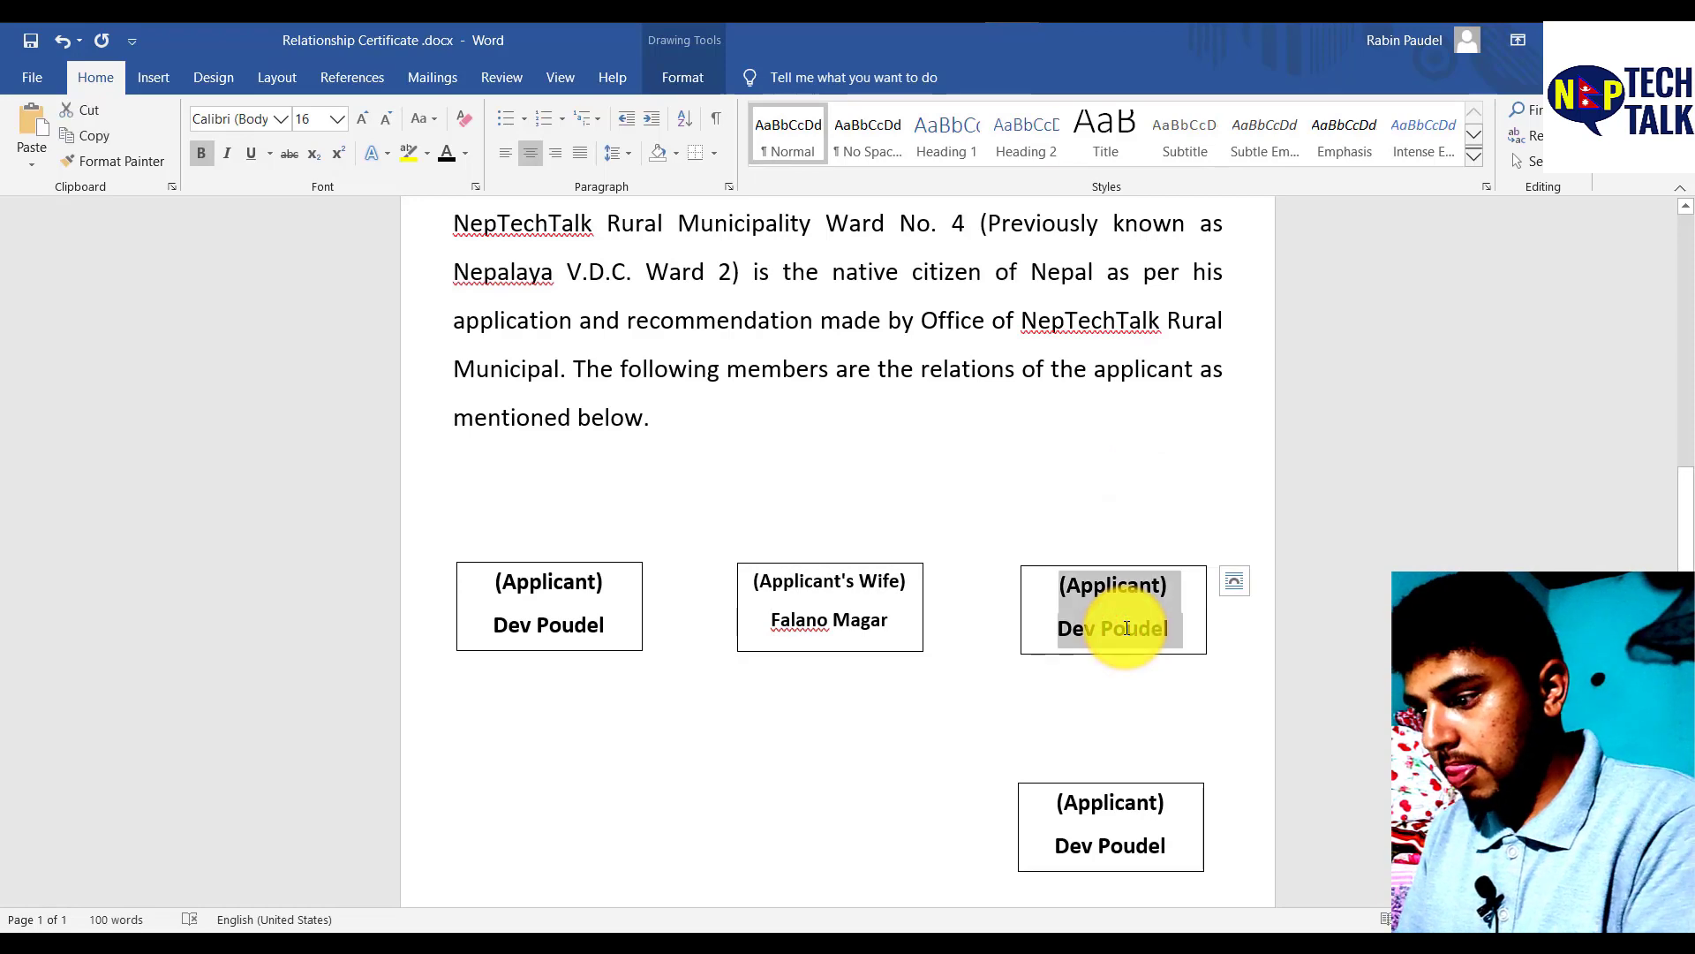
{"action": "left_click", "coordinate": [16, 163]}
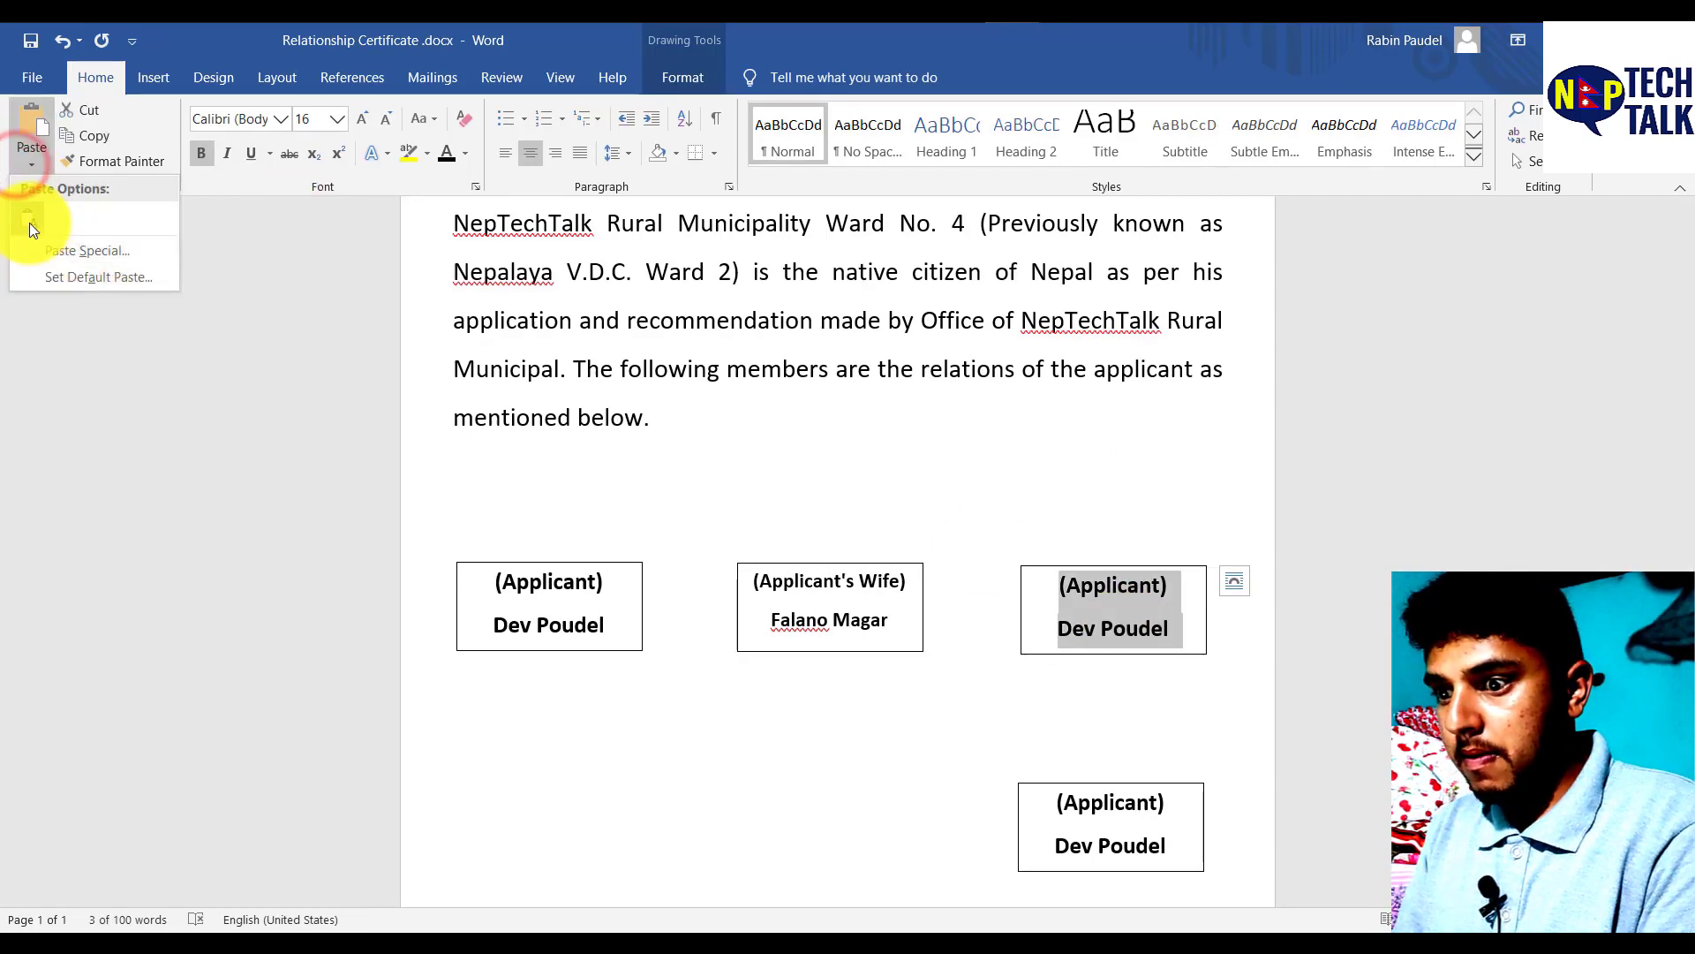
{"action": "left_click", "coordinate": [30, 222]}
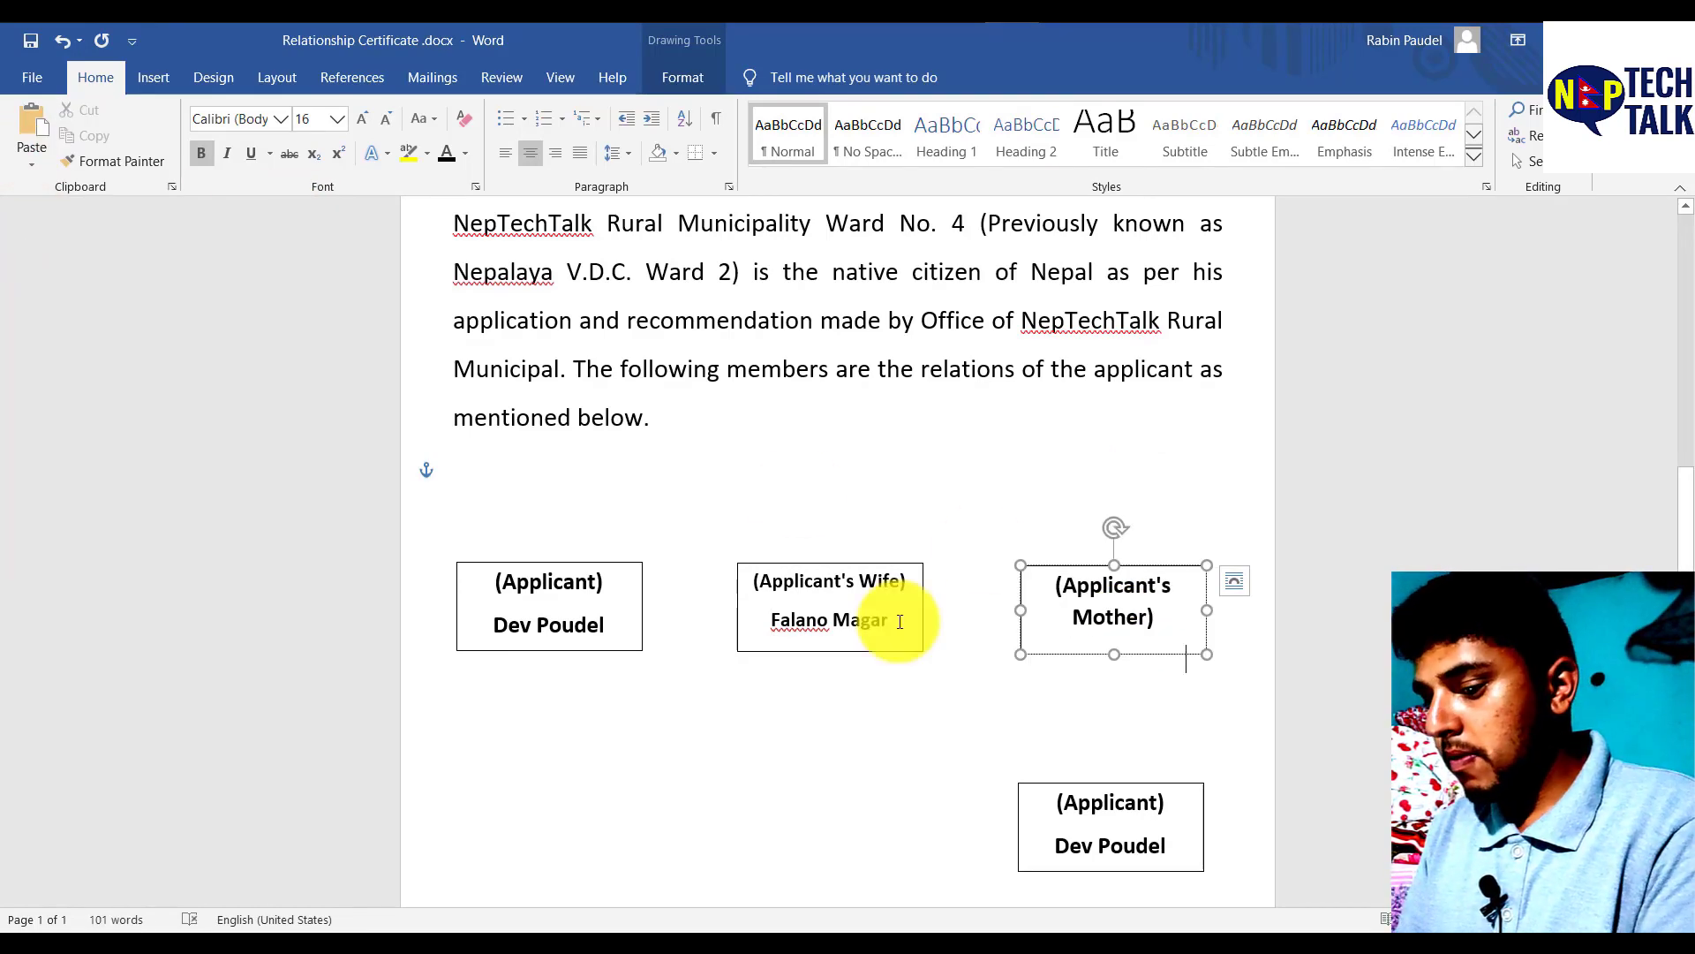
{"action": "key", "text": "ctrl+a"}
{"action": "key", "text": "ctrl+shift+comma"}
{"action": "key", "text": "ctrl+shift+comma"}
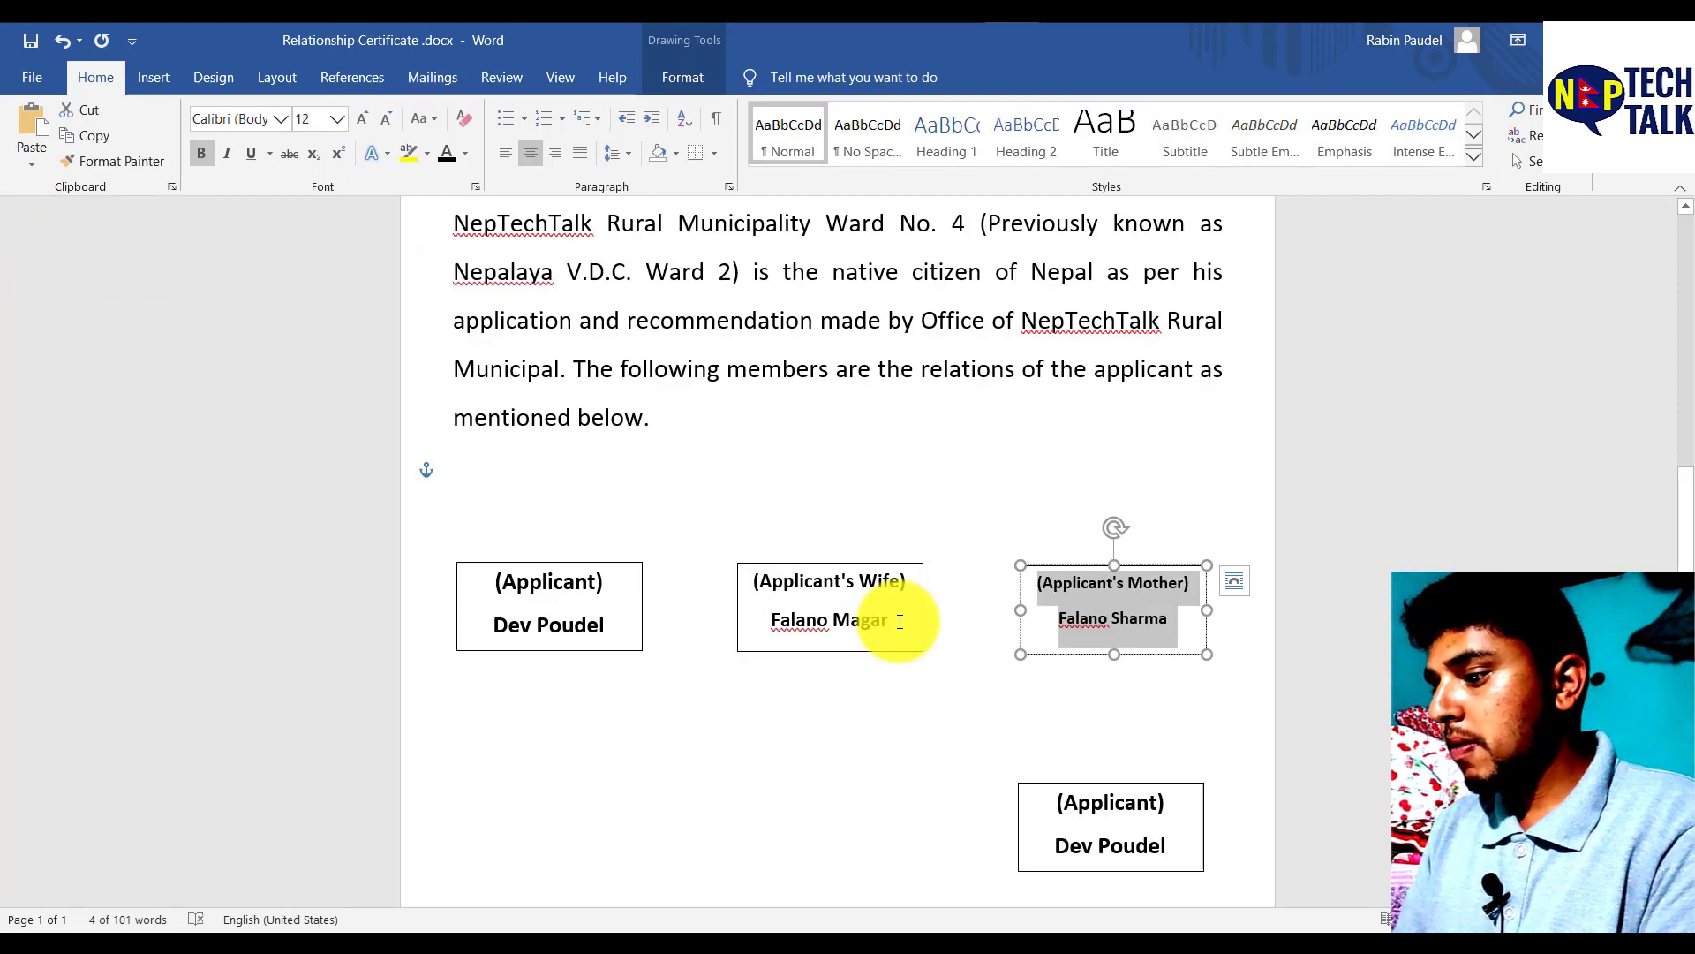
{"action": "key", "text": "Escape"}
{"action": "key", "text": "Escape"}
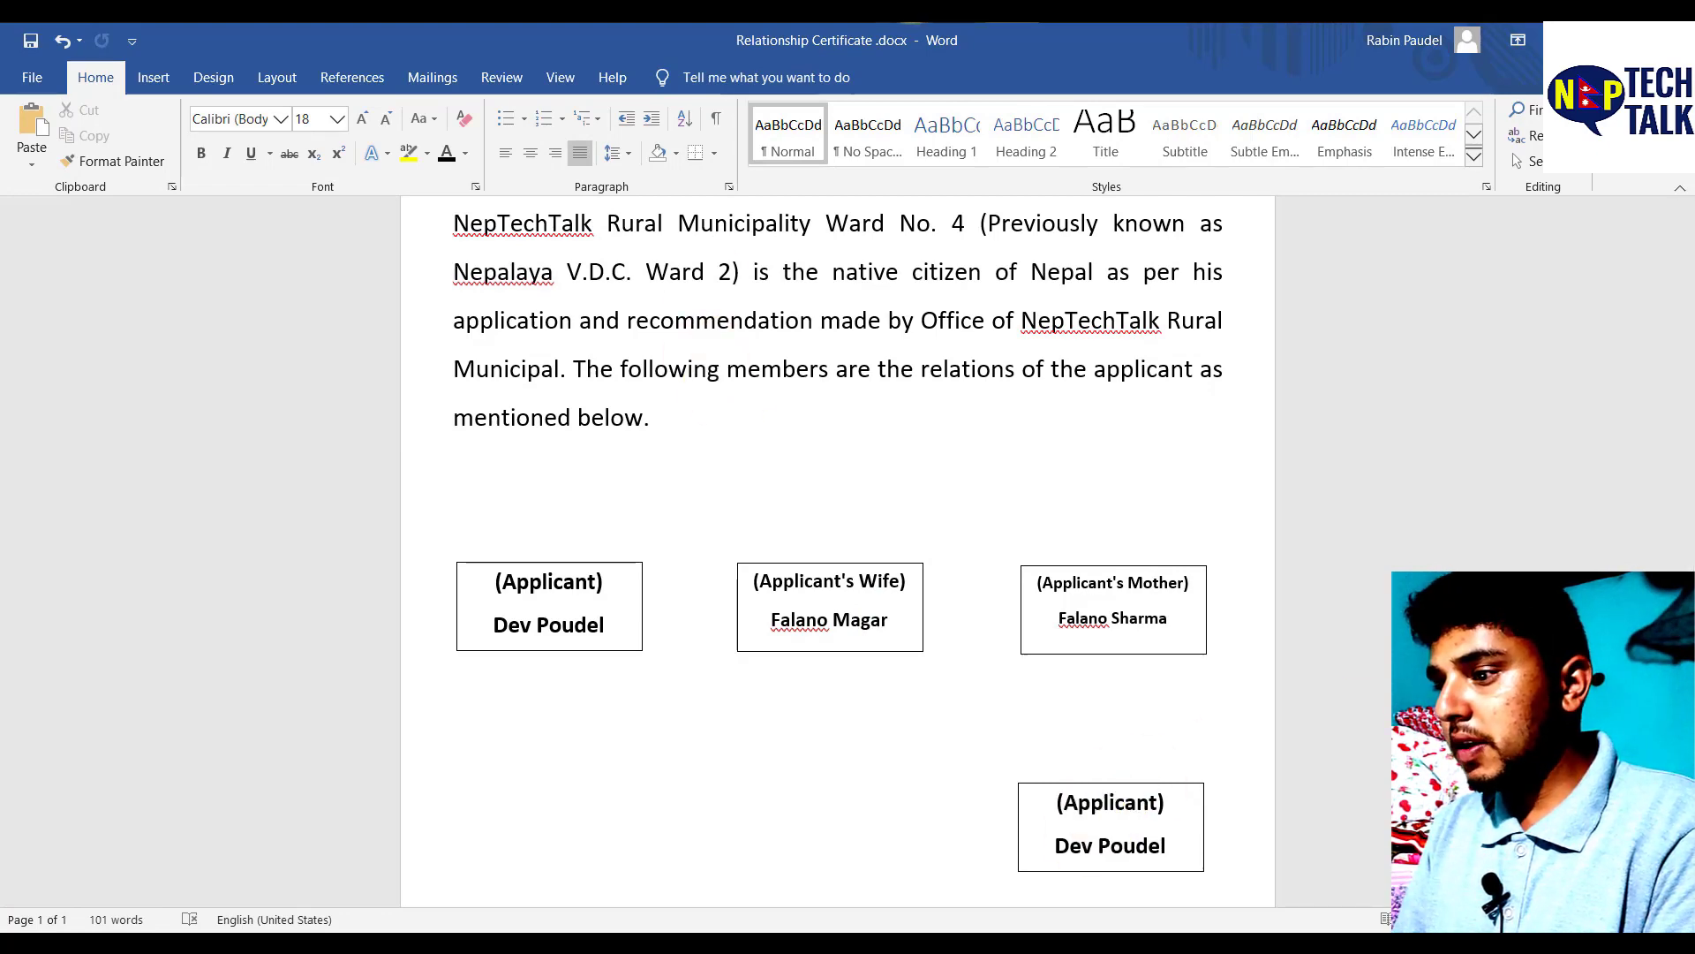
Step: Fill the bottom box with dotted line, chairperson's name and 'Ward Chairperson', enlarged and right-aligned
{"action": "key", "text": "alt+Tab"}
{"action": "right_click", "coordinate": [302, 674]}
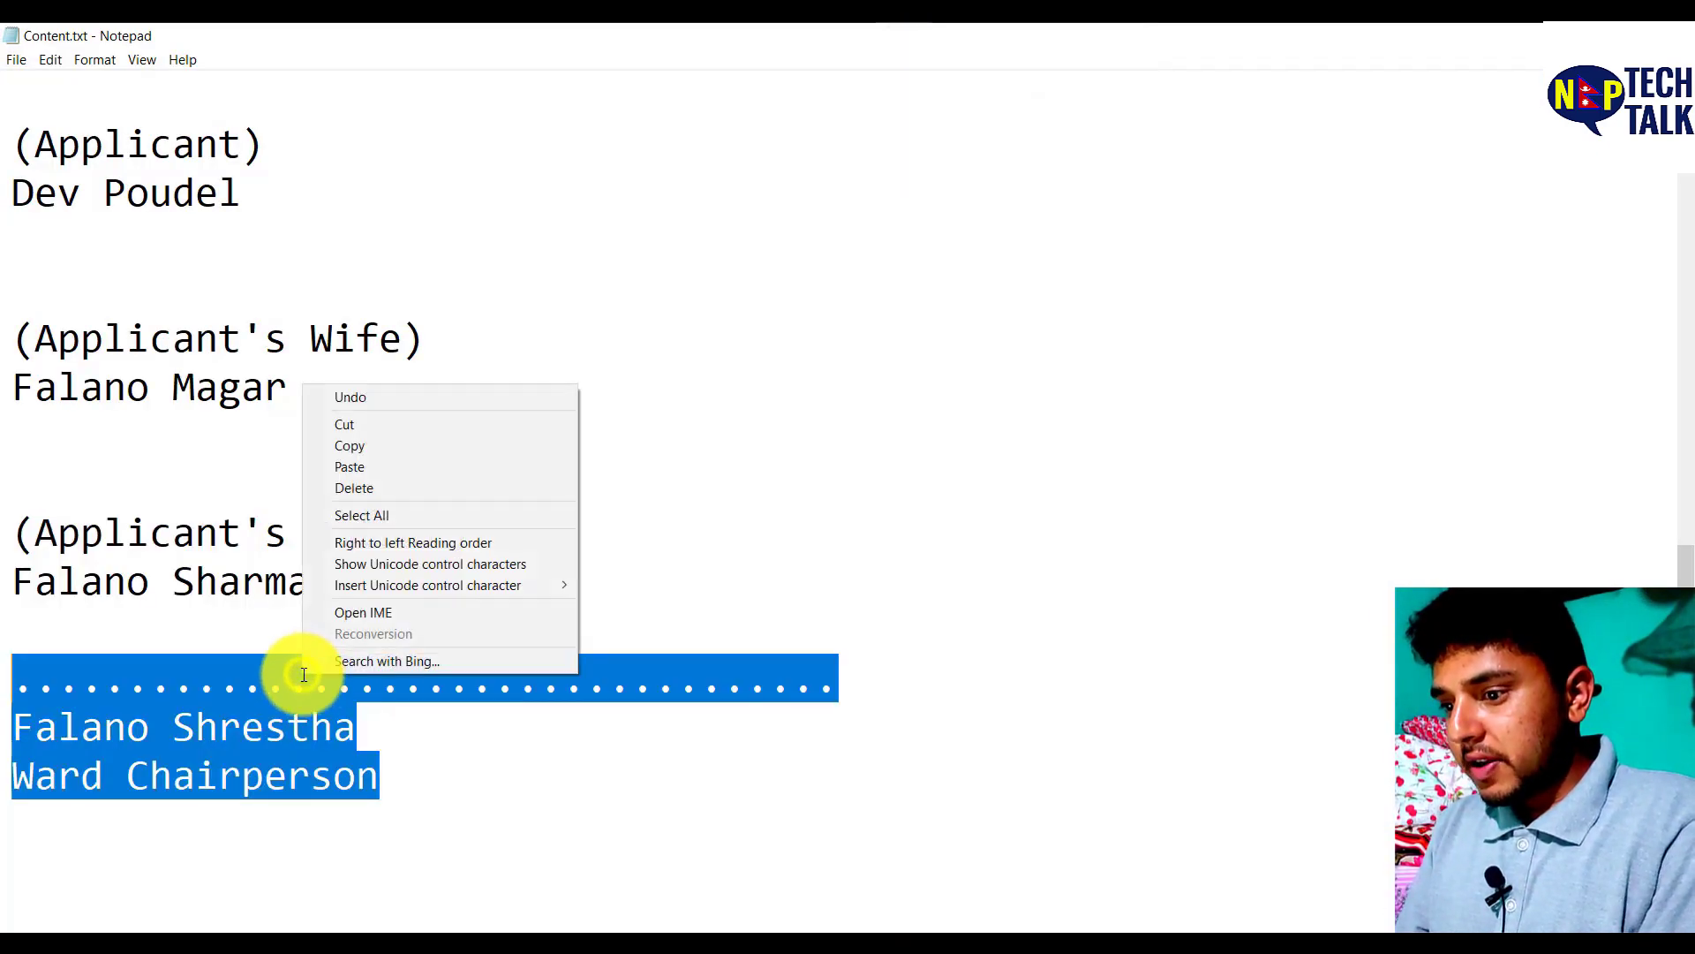
{"action": "left_click", "coordinate": [379, 446]}
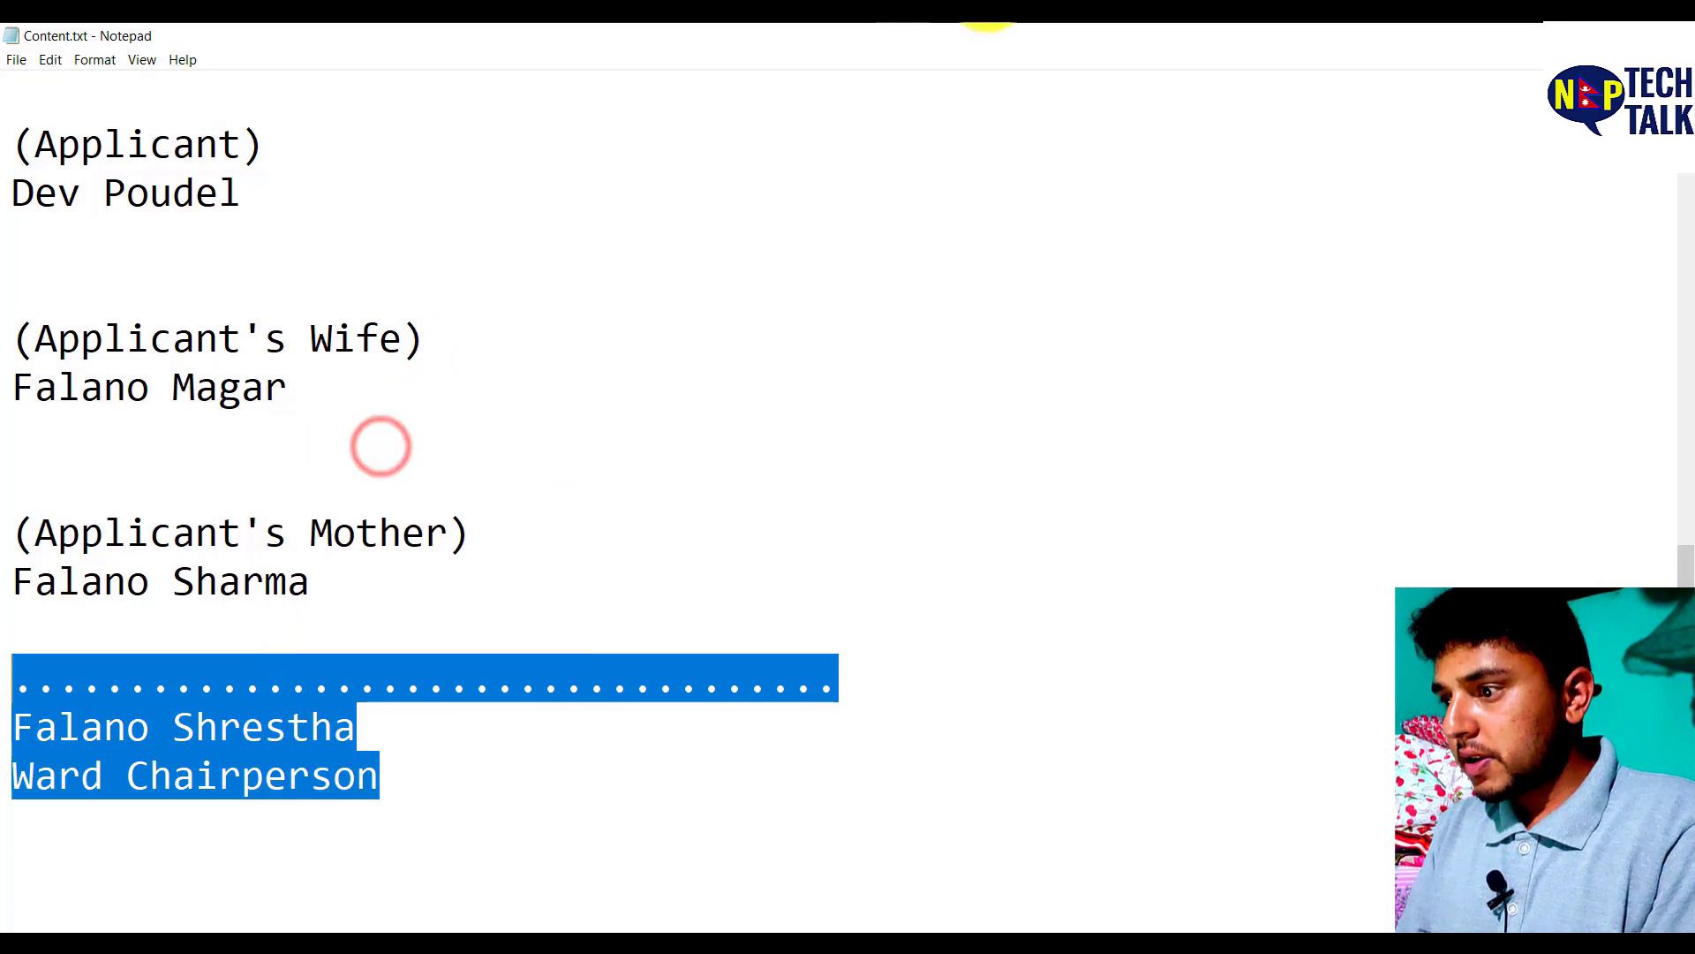
{"action": "key", "text": "alt+Tab"}
{"action": "left_click", "coordinate": [1101, 830]}
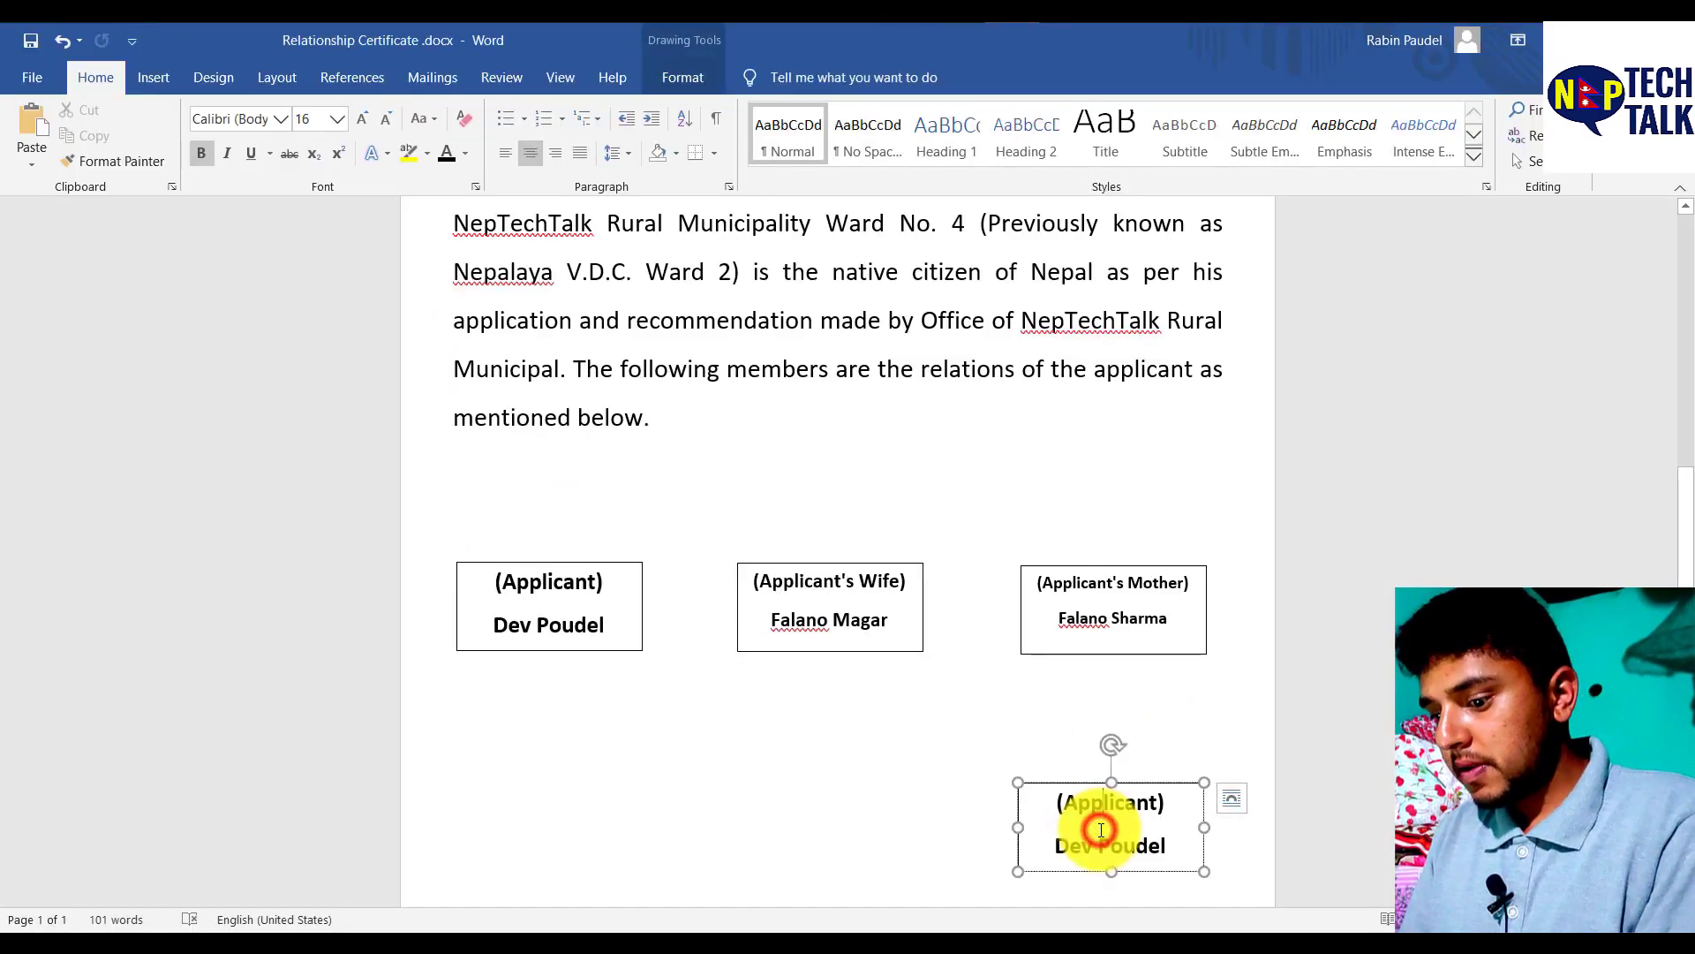
{"action": "key", "text": "ctrl+a"}
{"action": "key", "text": "ctrl+v"}
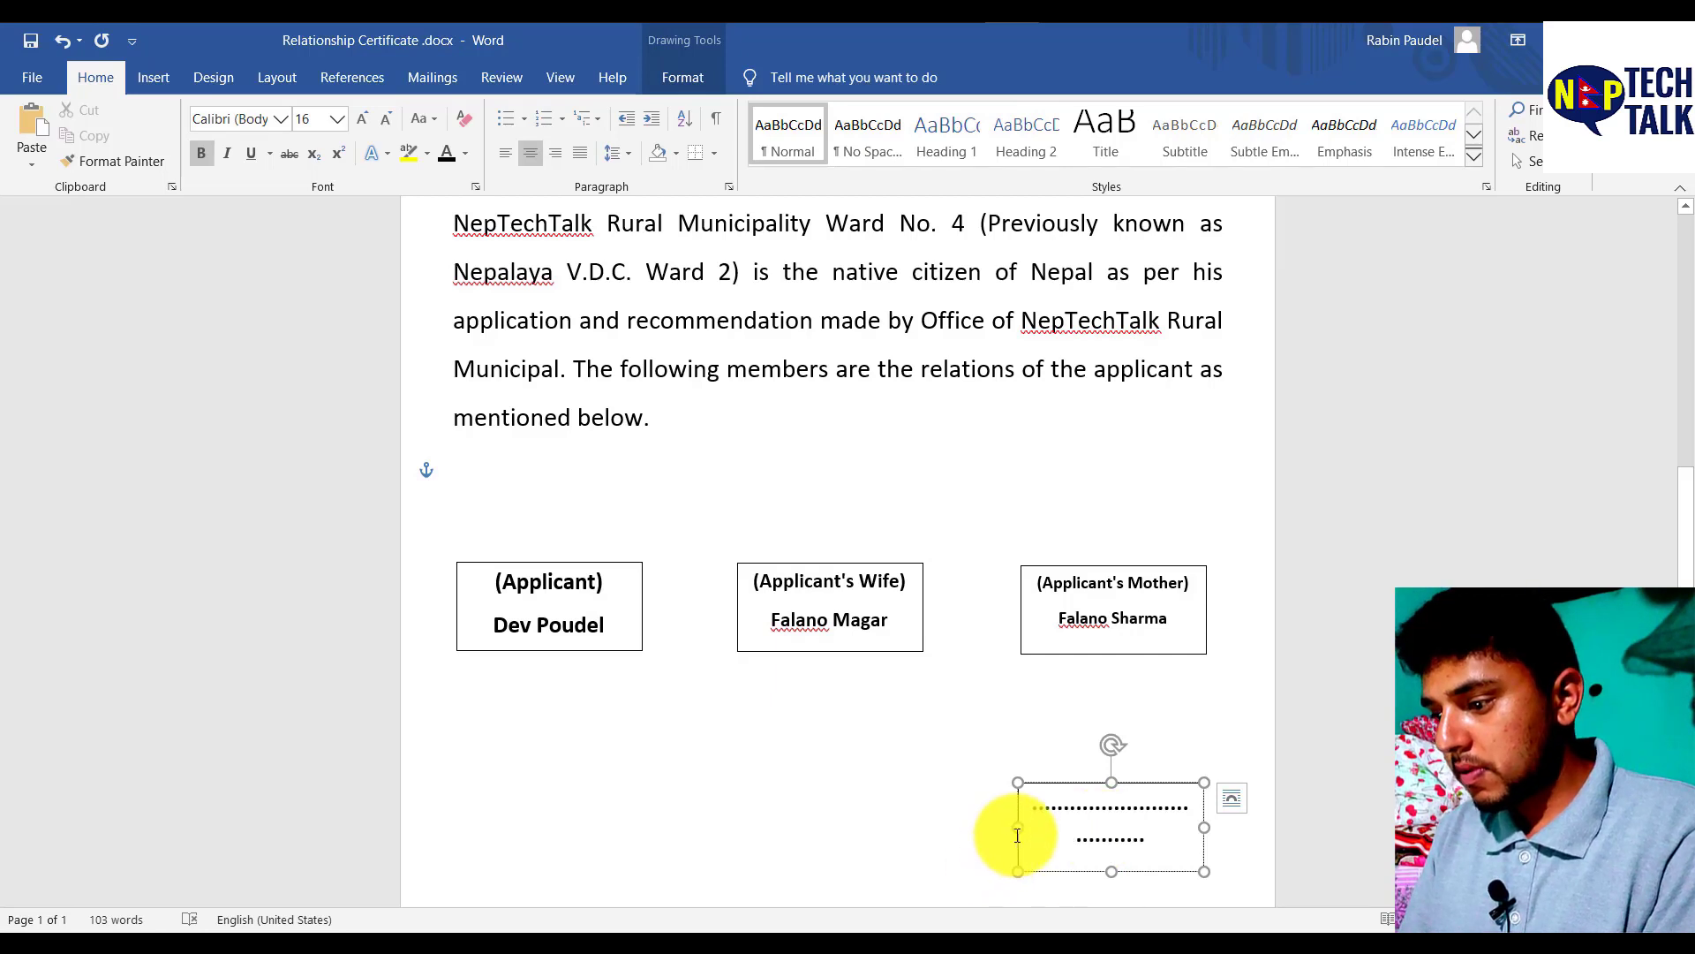
{"action": "left_click_drag", "start_coordinate": [1020, 829], "coordinate": [864, 828]}
{"action": "left_click_drag", "start_coordinate": [1035, 872], "coordinate": [1033, 832]}
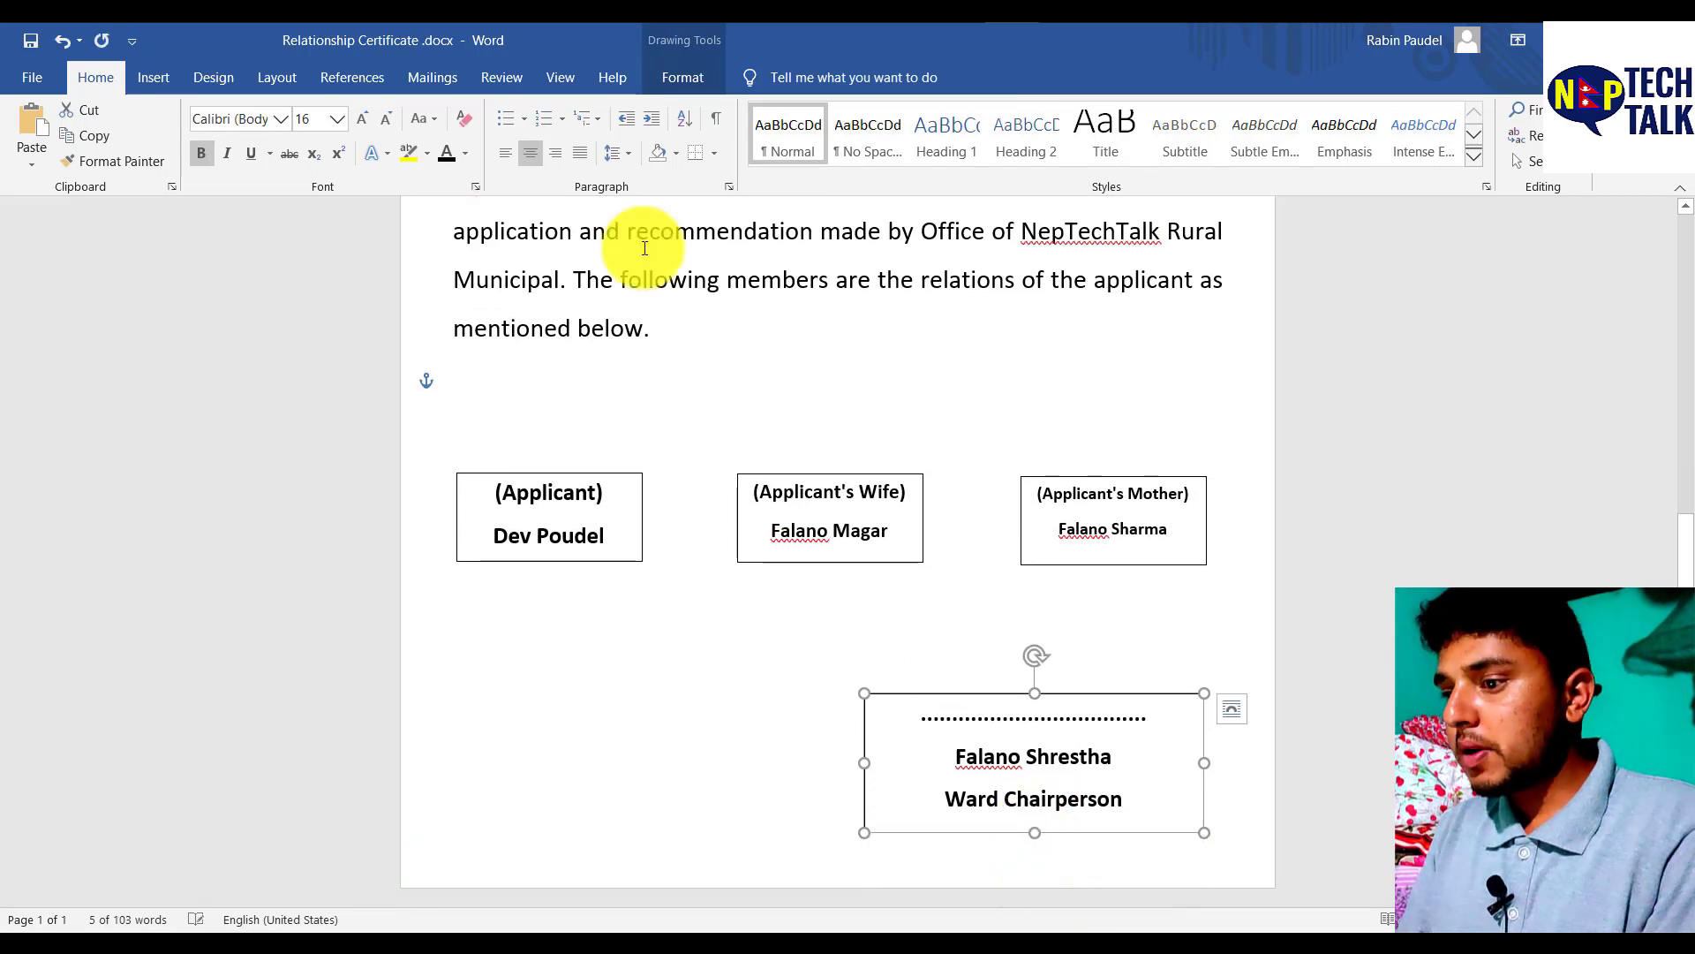
{"action": "left_click", "coordinate": [560, 152]}
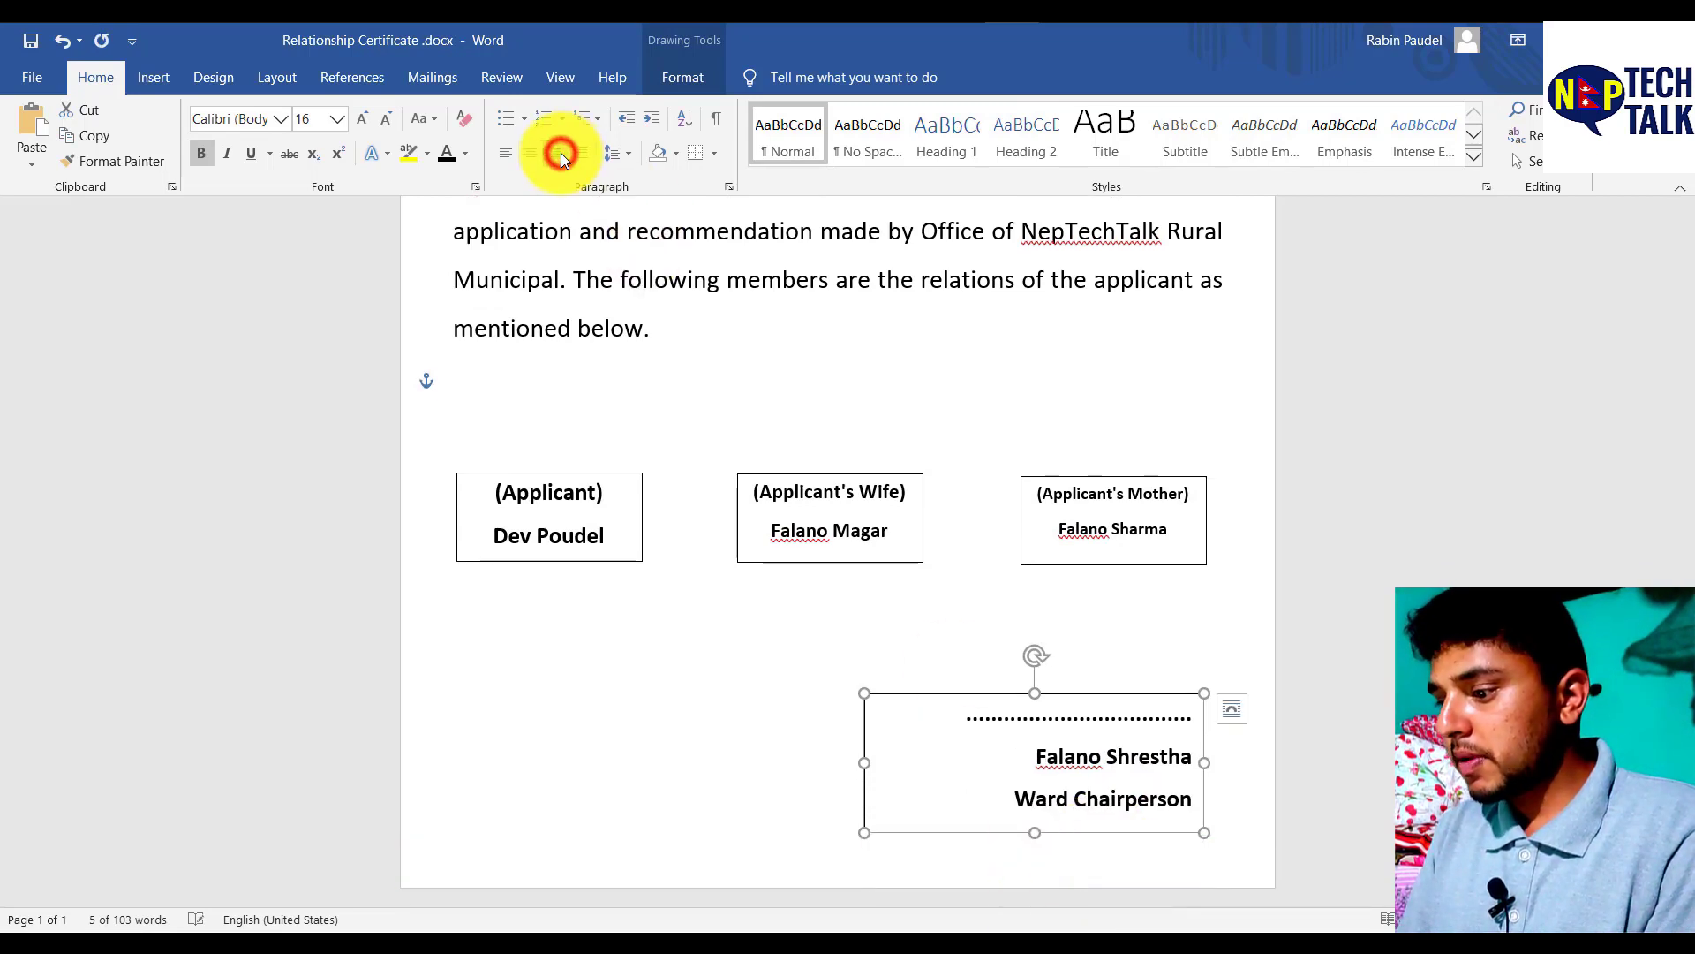
Step: Remove the outline from the Applicant and Applicant's Wife text boxes
{"action": "left_click", "coordinate": [960, 660]}
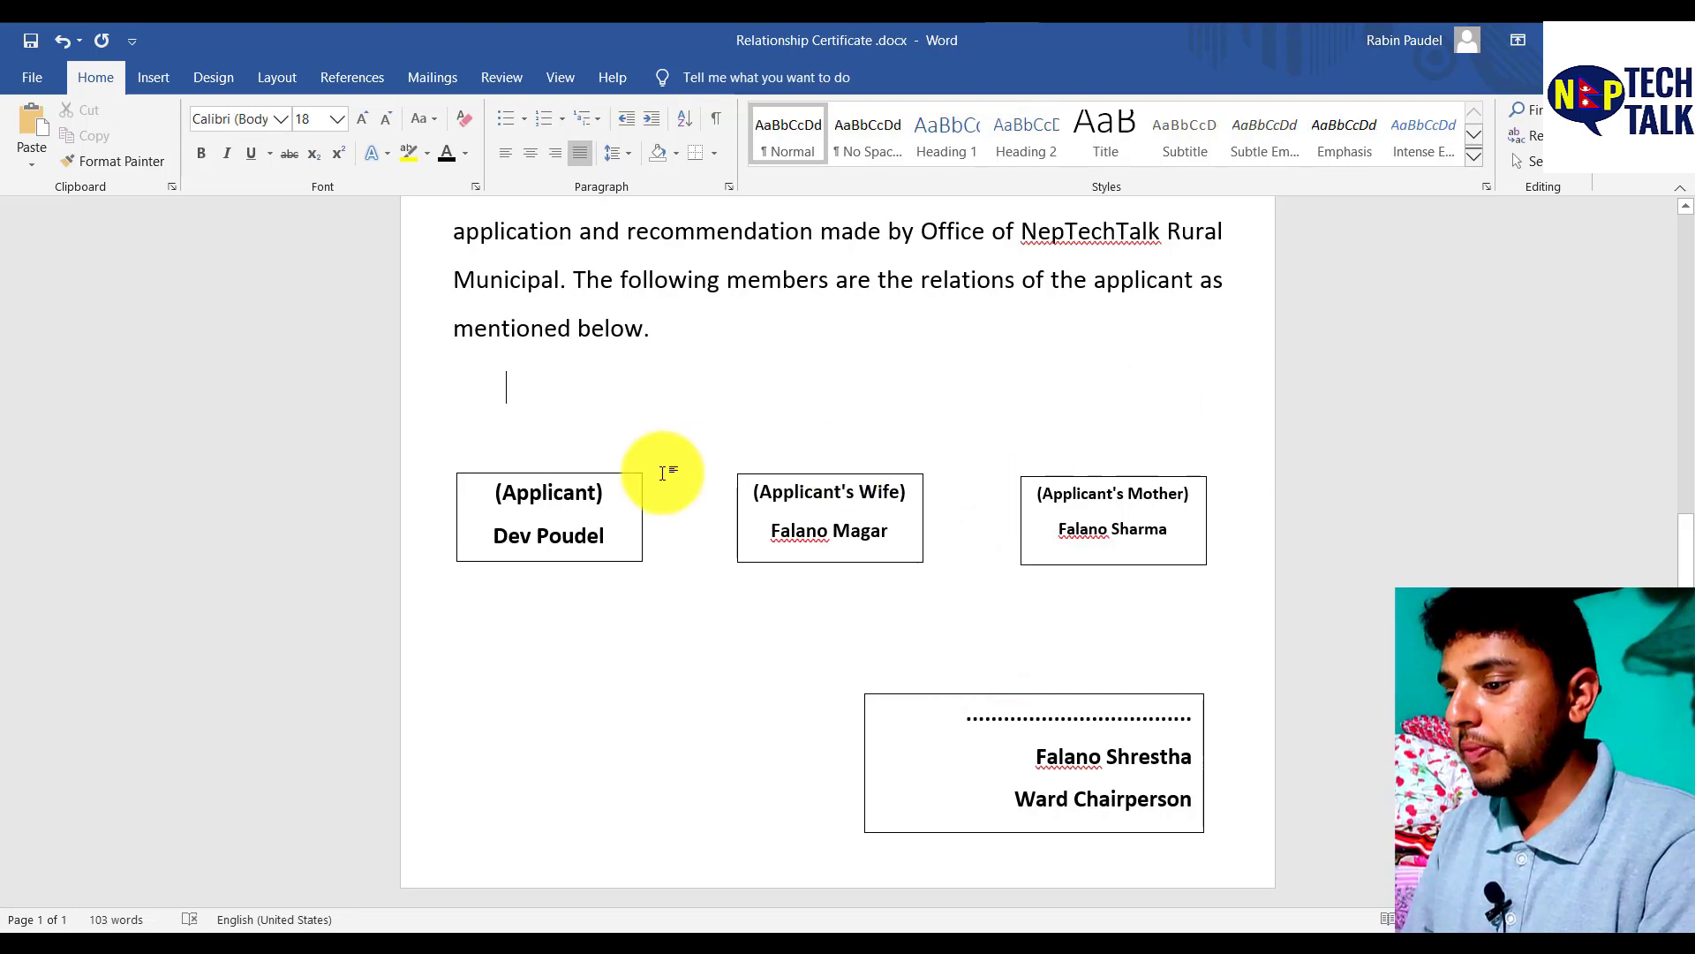
{"action": "left_click", "coordinate": [634, 475]}
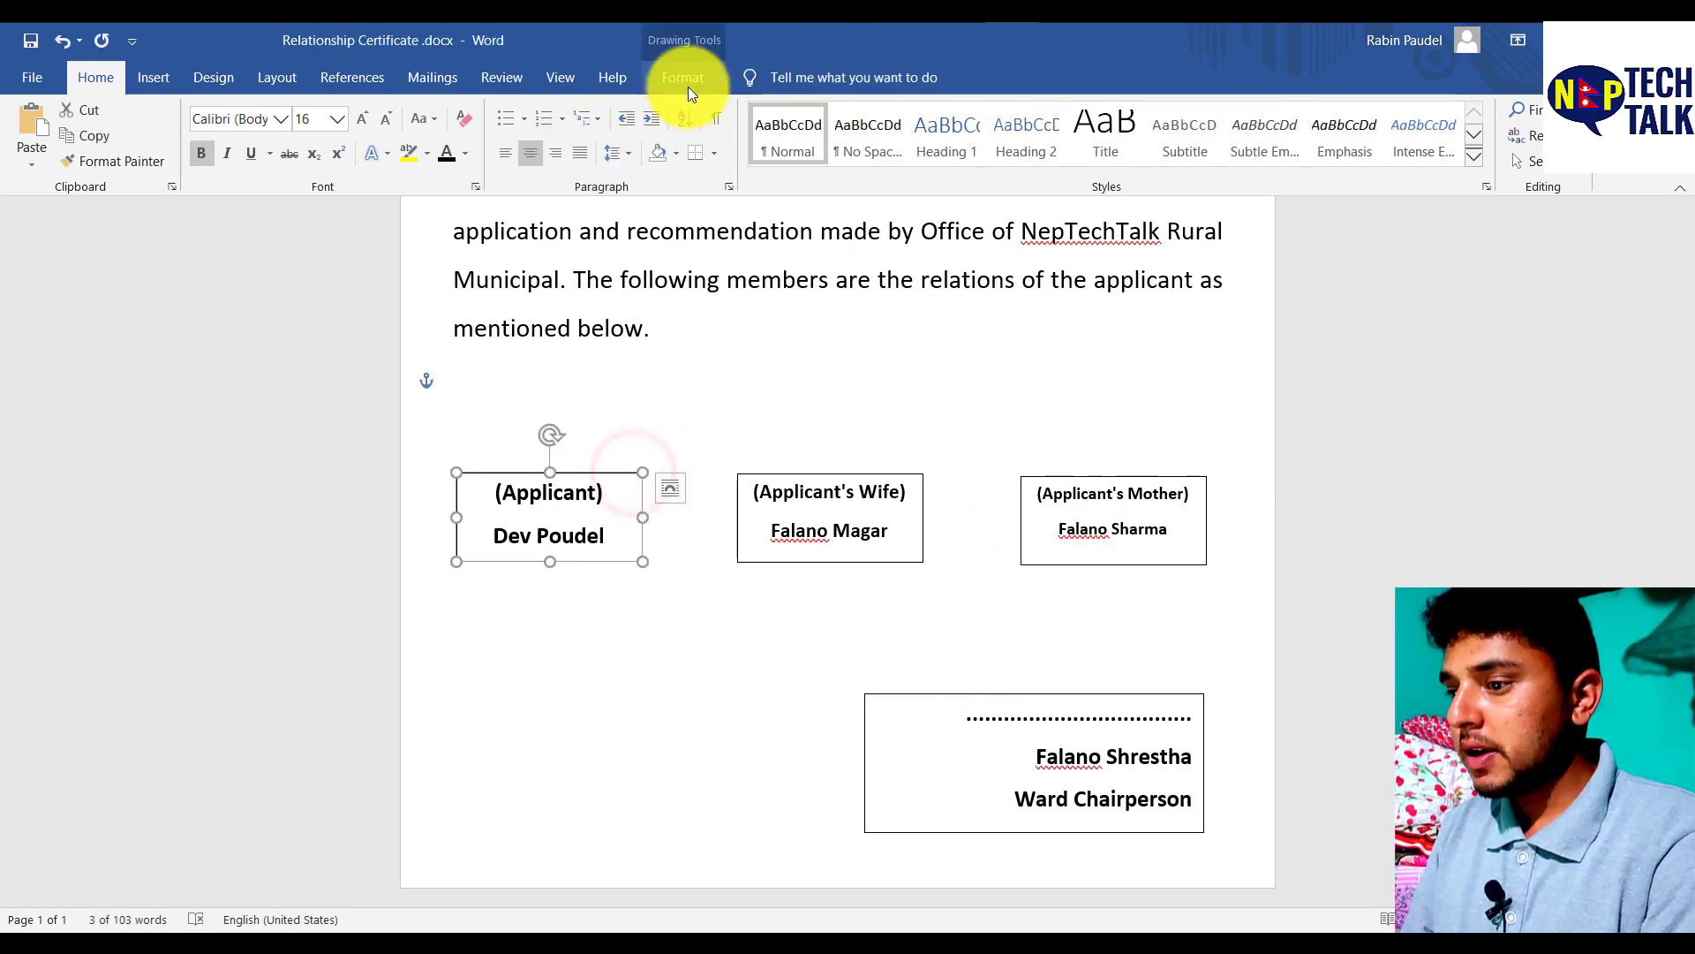
{"action": "left_click", "coordinate": [687, 86]}
{"action": "left_click", "coordinate": [618, 141]}
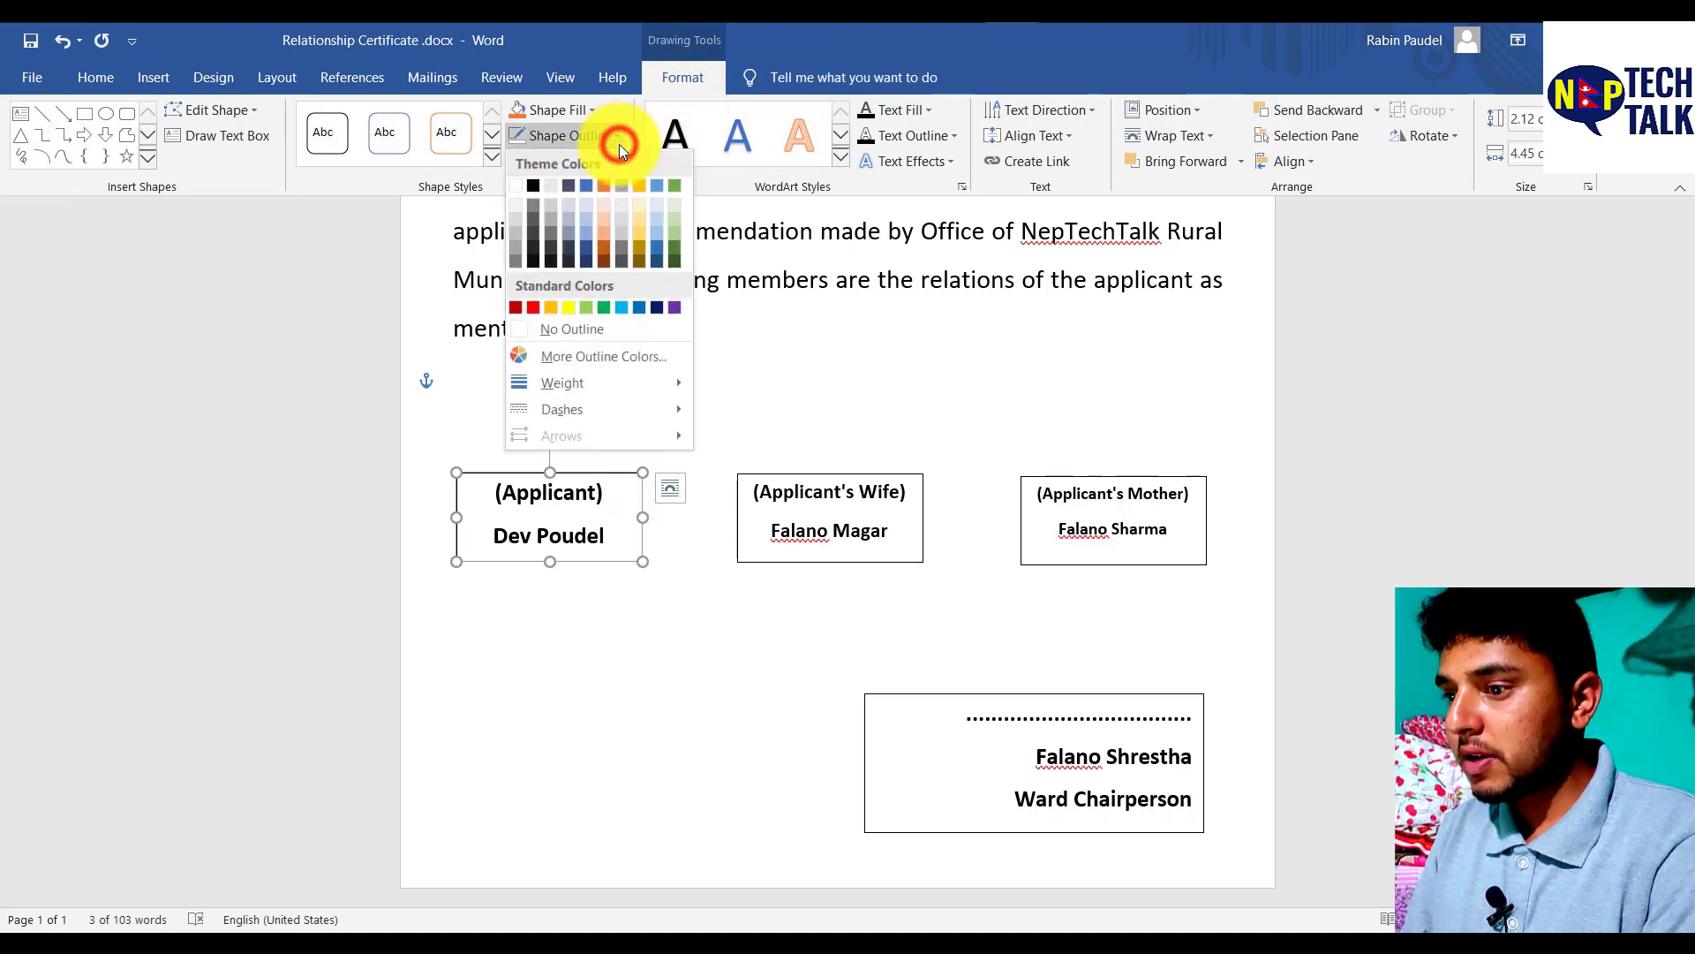
{"action": "left_click", "coordinate": [591, 331]}
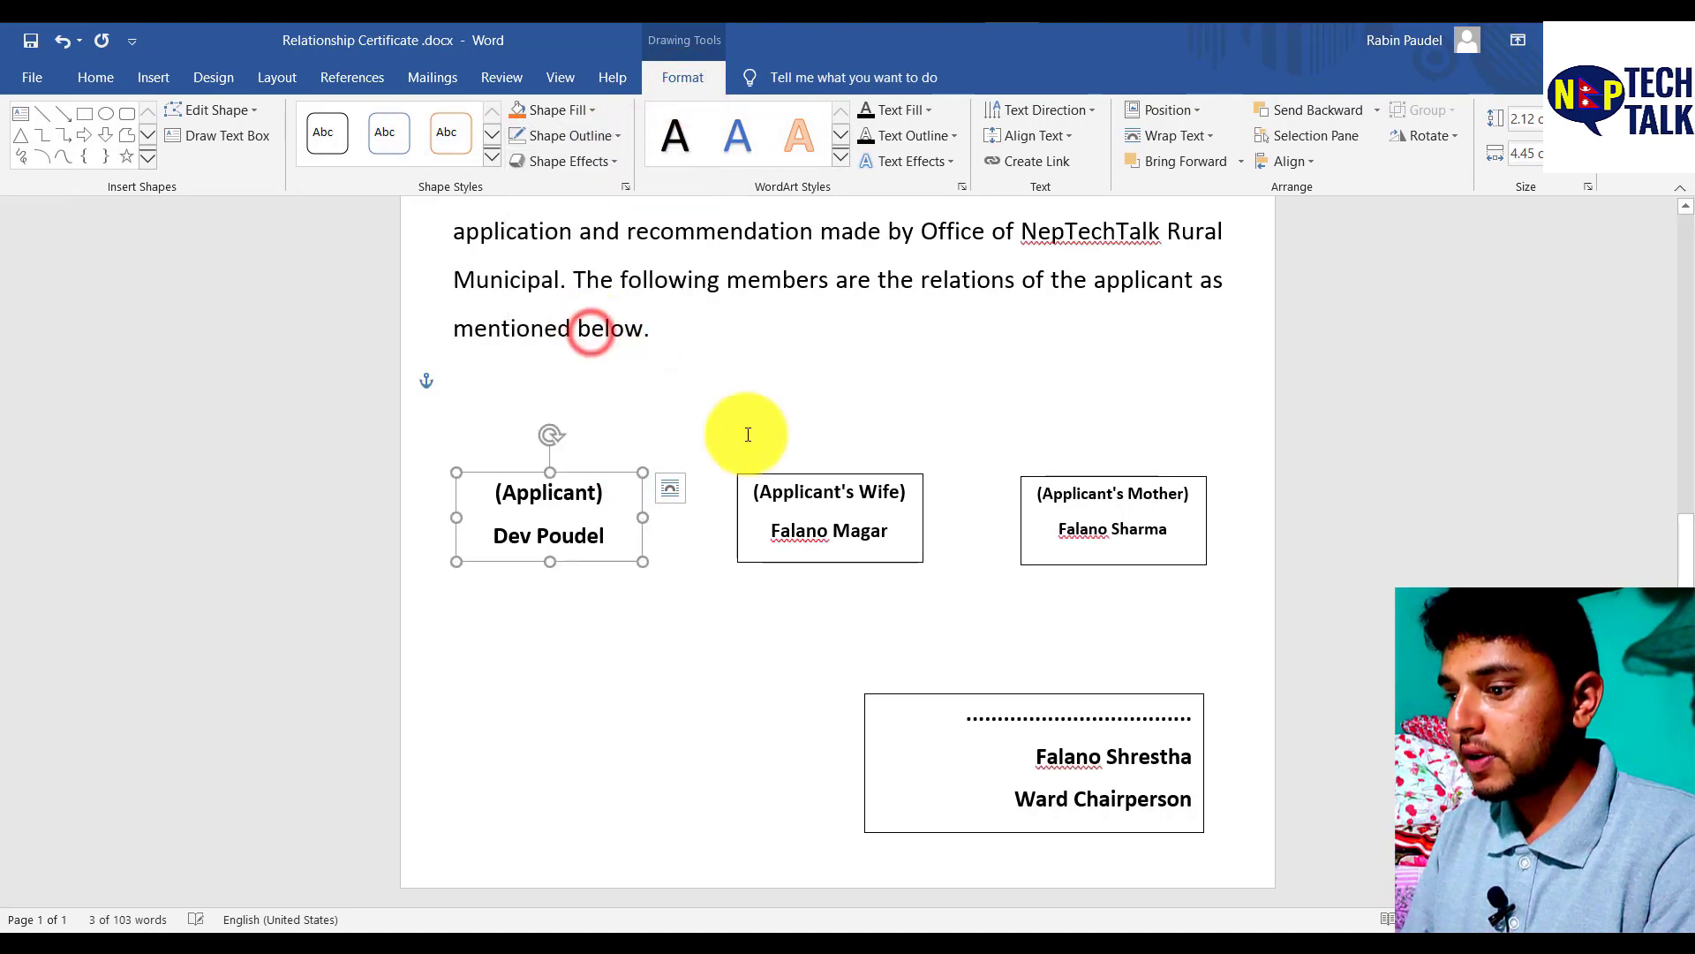
{"action": "left_click", "coordinate": [803, 477]}
{"action": "left_click", "coordinate": [601, 132]}
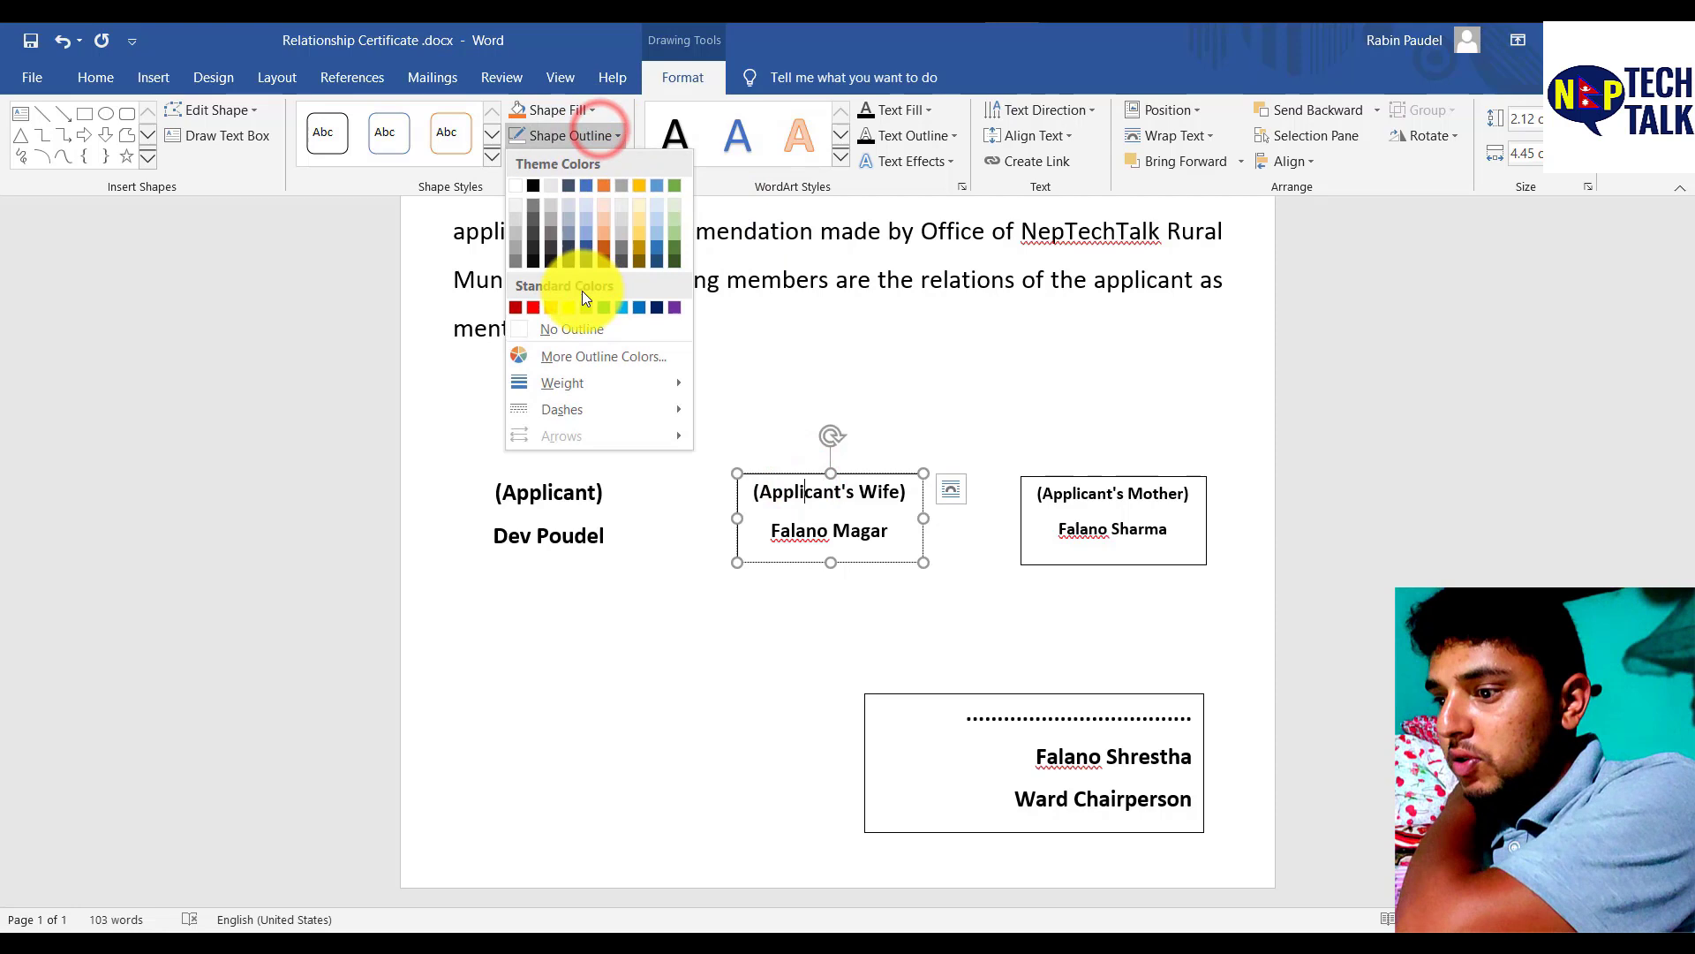
{"action": "left_click", "coordinate": [572, 338]}
Step: Remove the outline from the Applicant's Mother and chairperson signature boxes
{"action": "left_click", "coordinate": [1183, 535]}
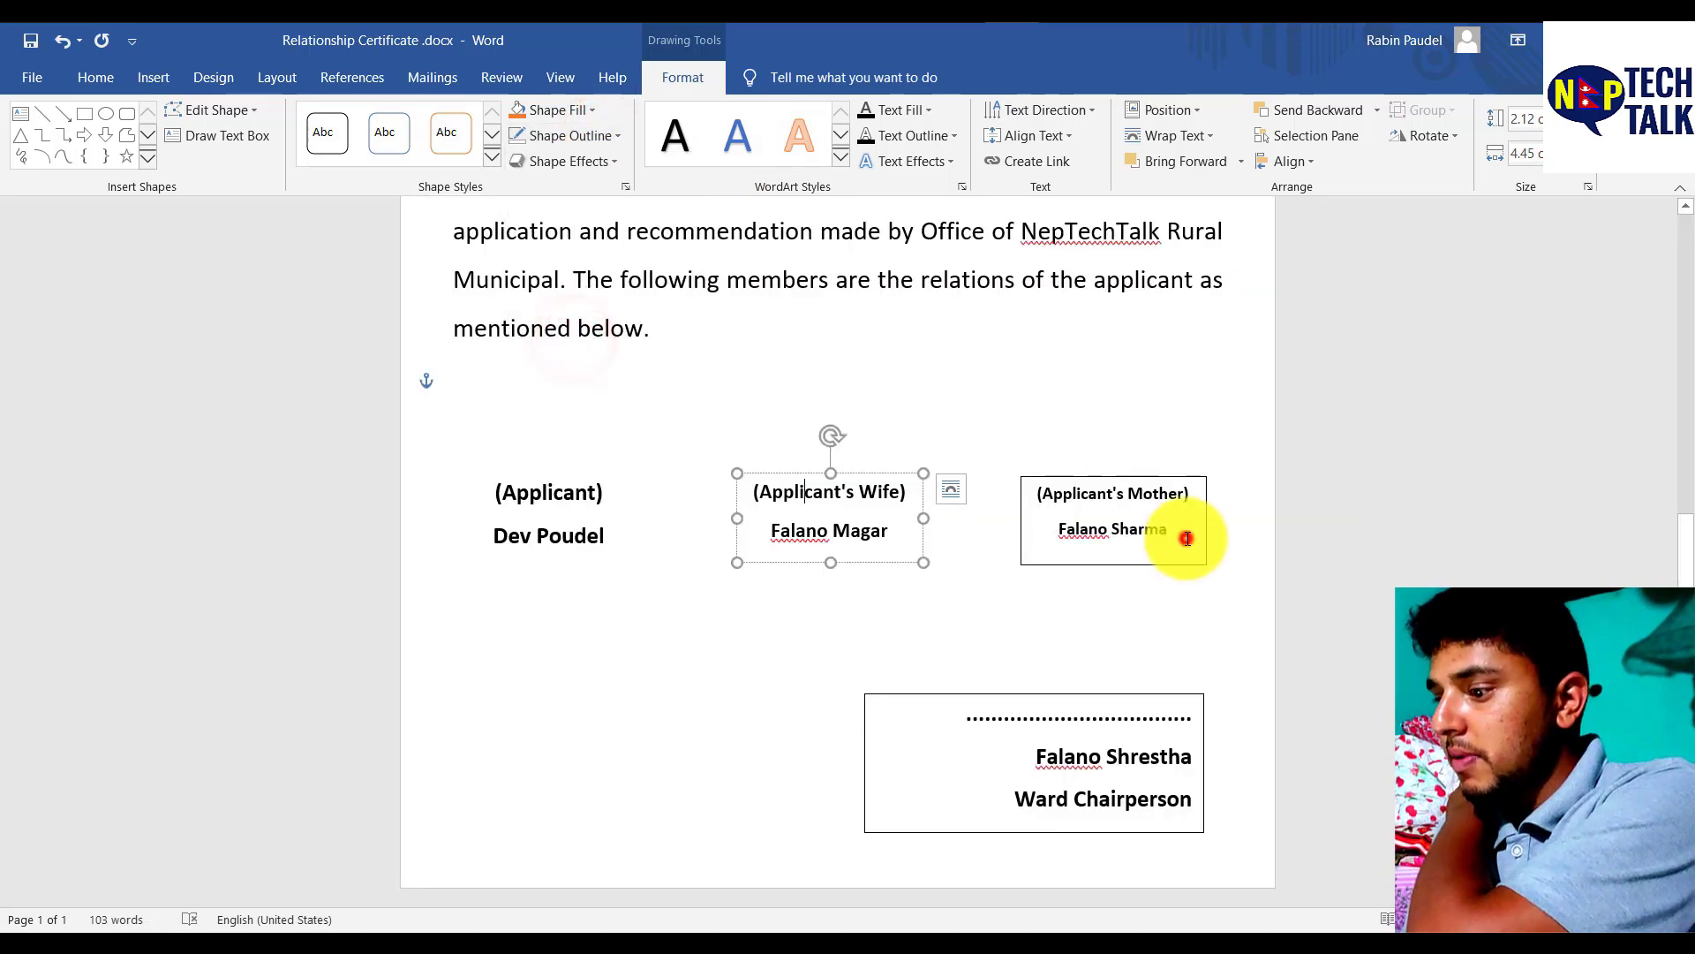
{"action": "left_click", "coordinate": [568, 139]}
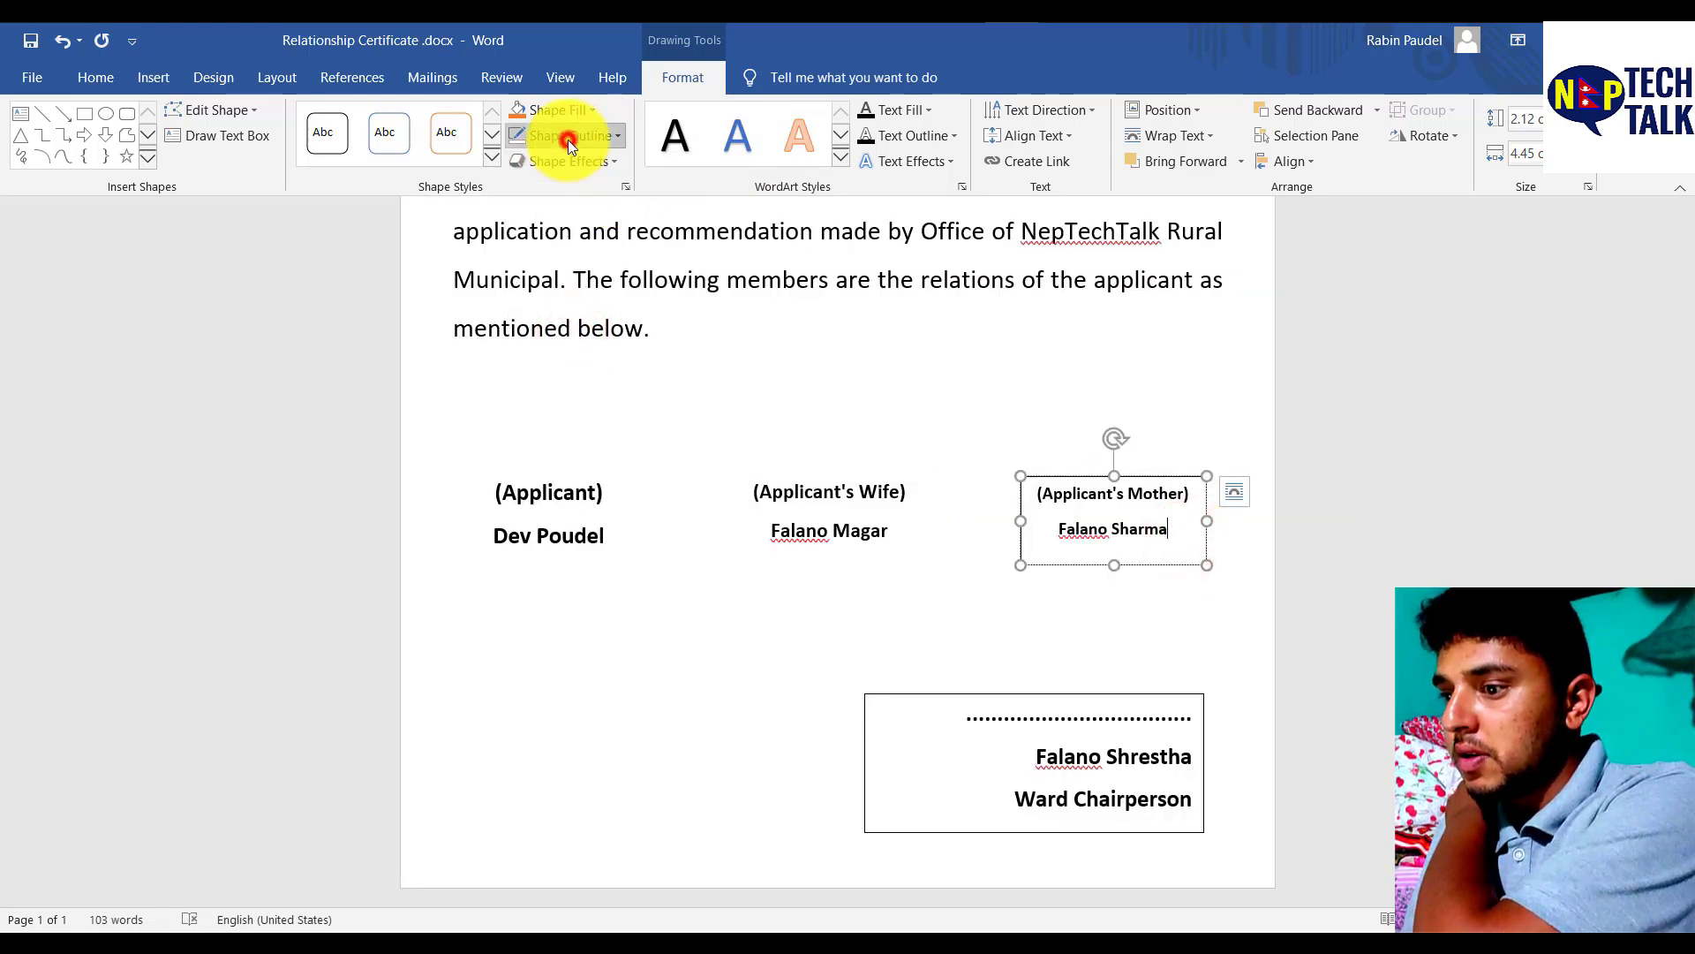
{"action": "left_click", "coordinate": [570, 328]}
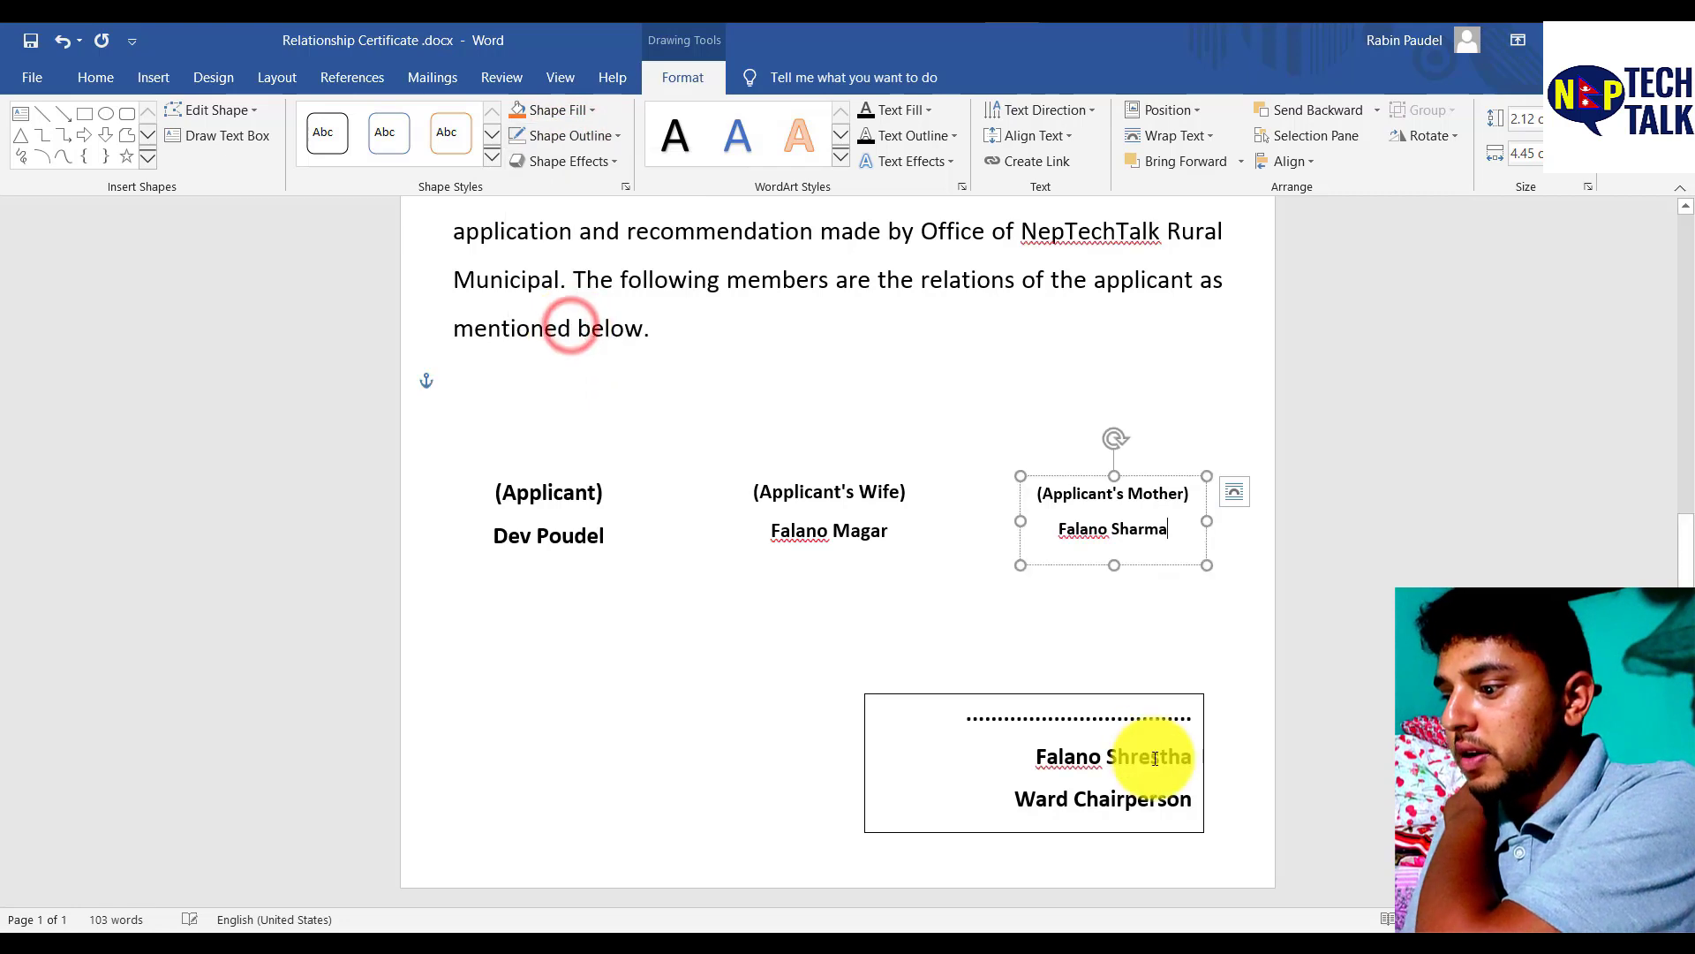
{"action": "left_click", "coordinate": [1097, 717]}
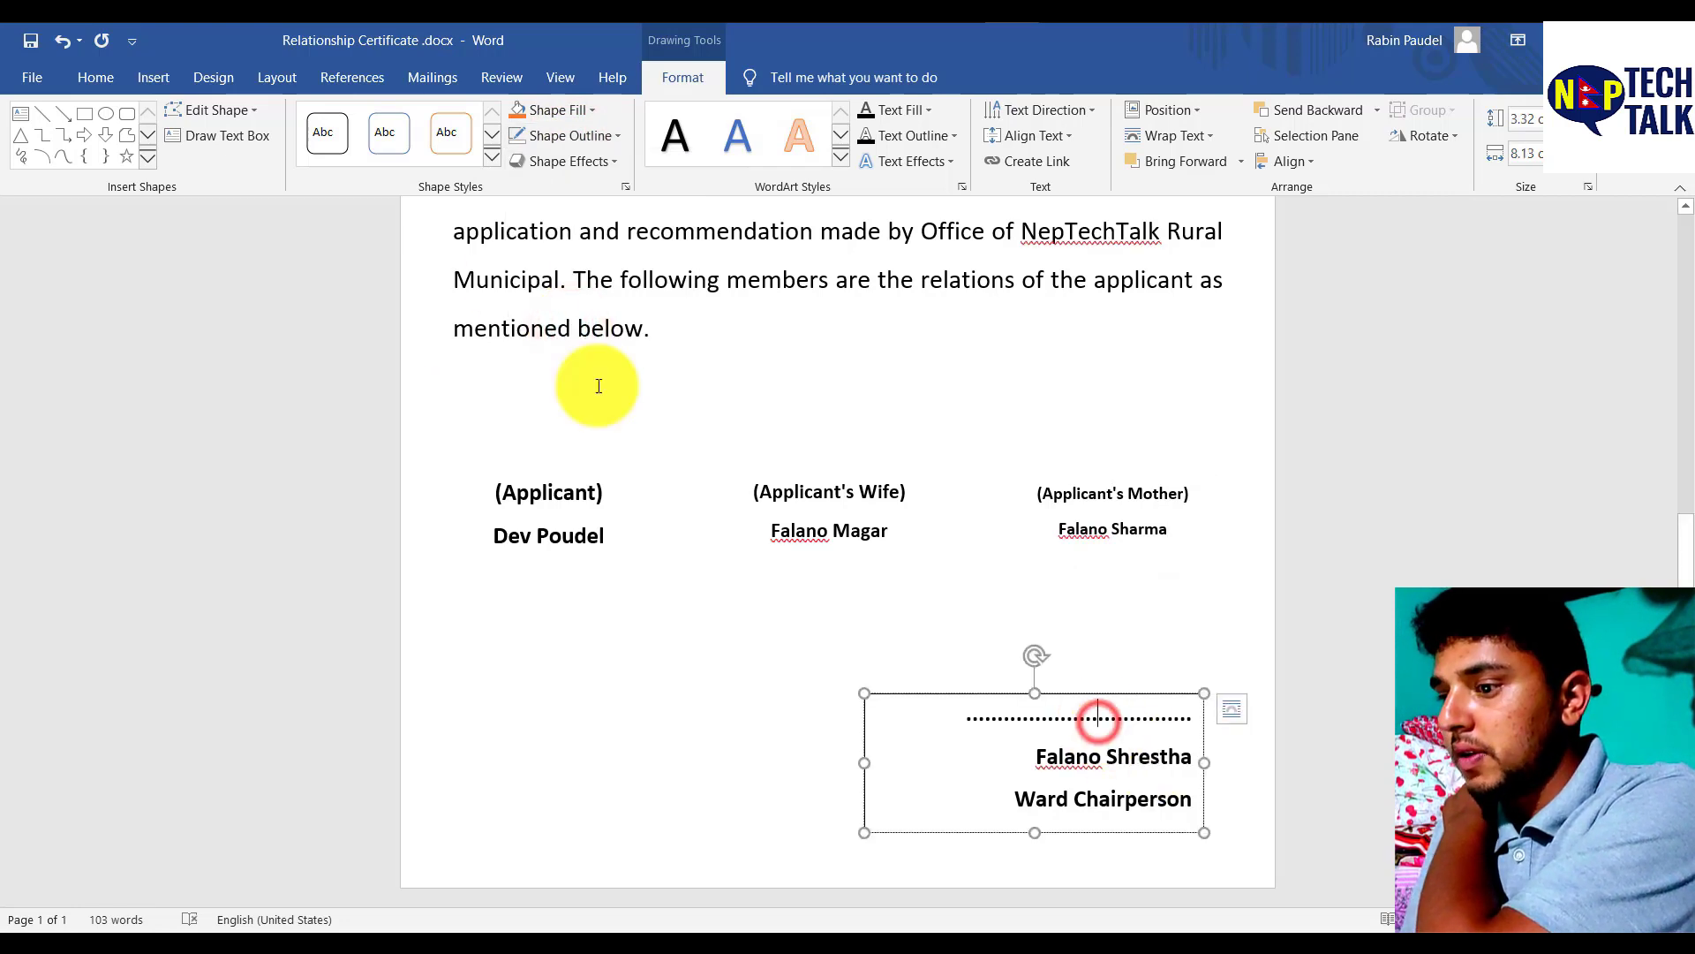
{"action": "left_click", "coordinate": [532, 138]}
{"action": "left_click", "coordinate": [569, 329]}
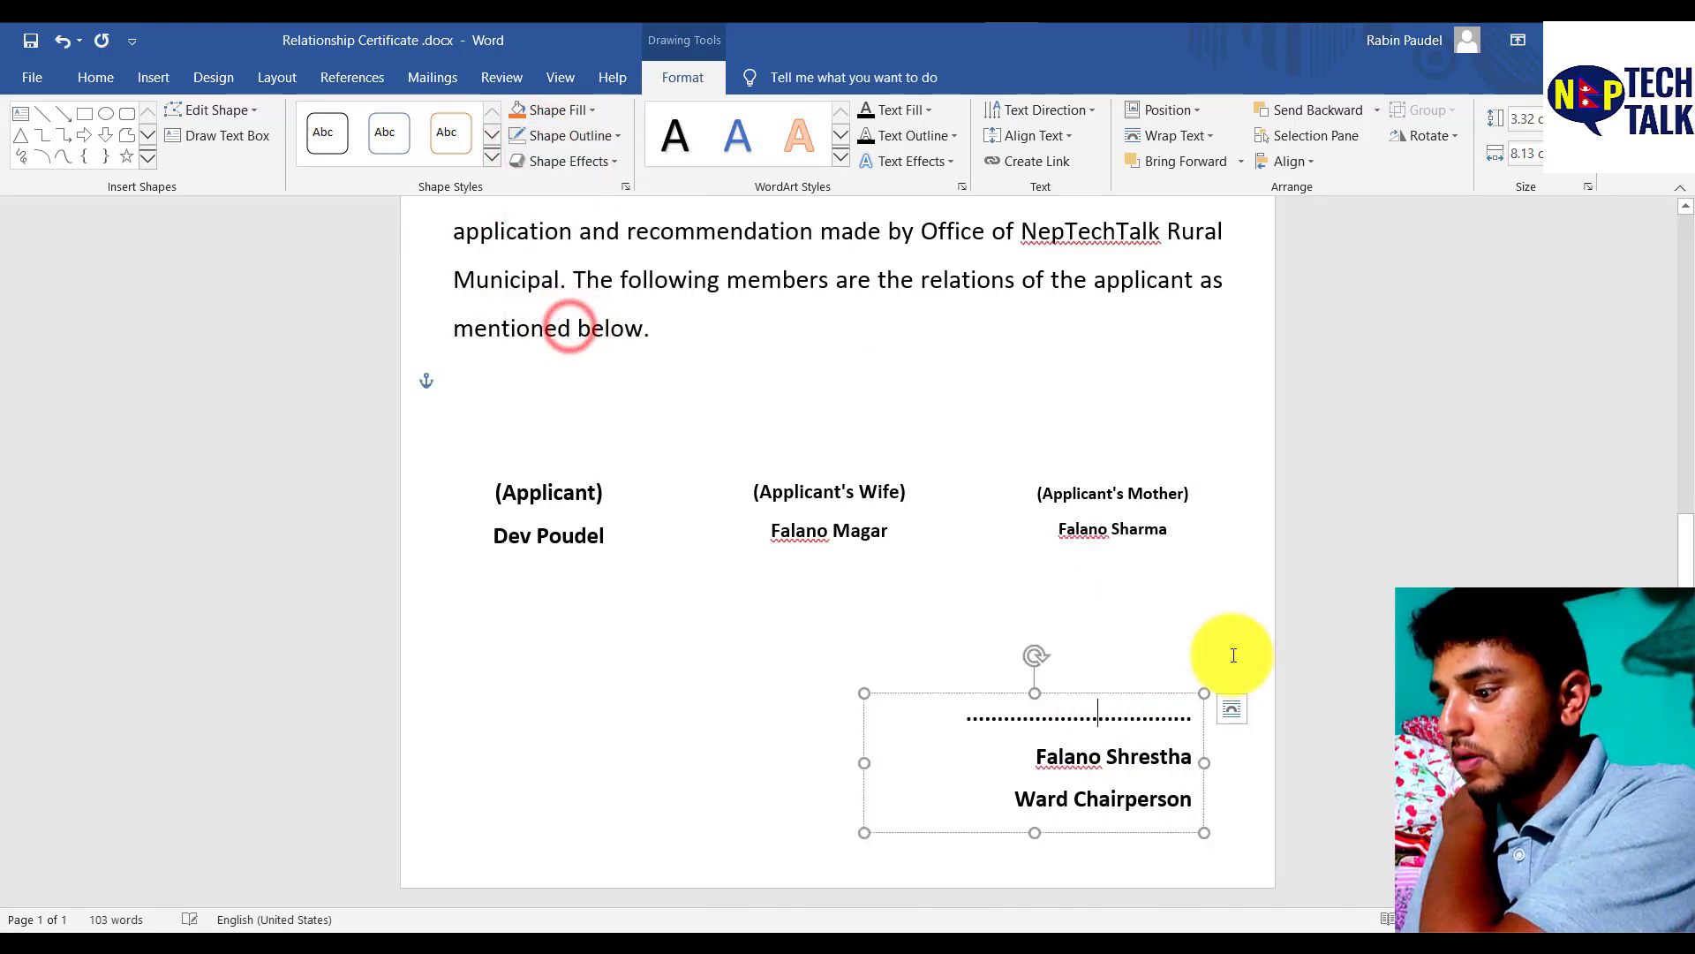
{"action": "left_click", "coordinate": [1332, 677]}
Step: Widen the Applicant's Mother text box to the left
{"action": "scroll", "coordinate": [1332, 677], "scroll_direction": "up", "scroll_amount": 6}
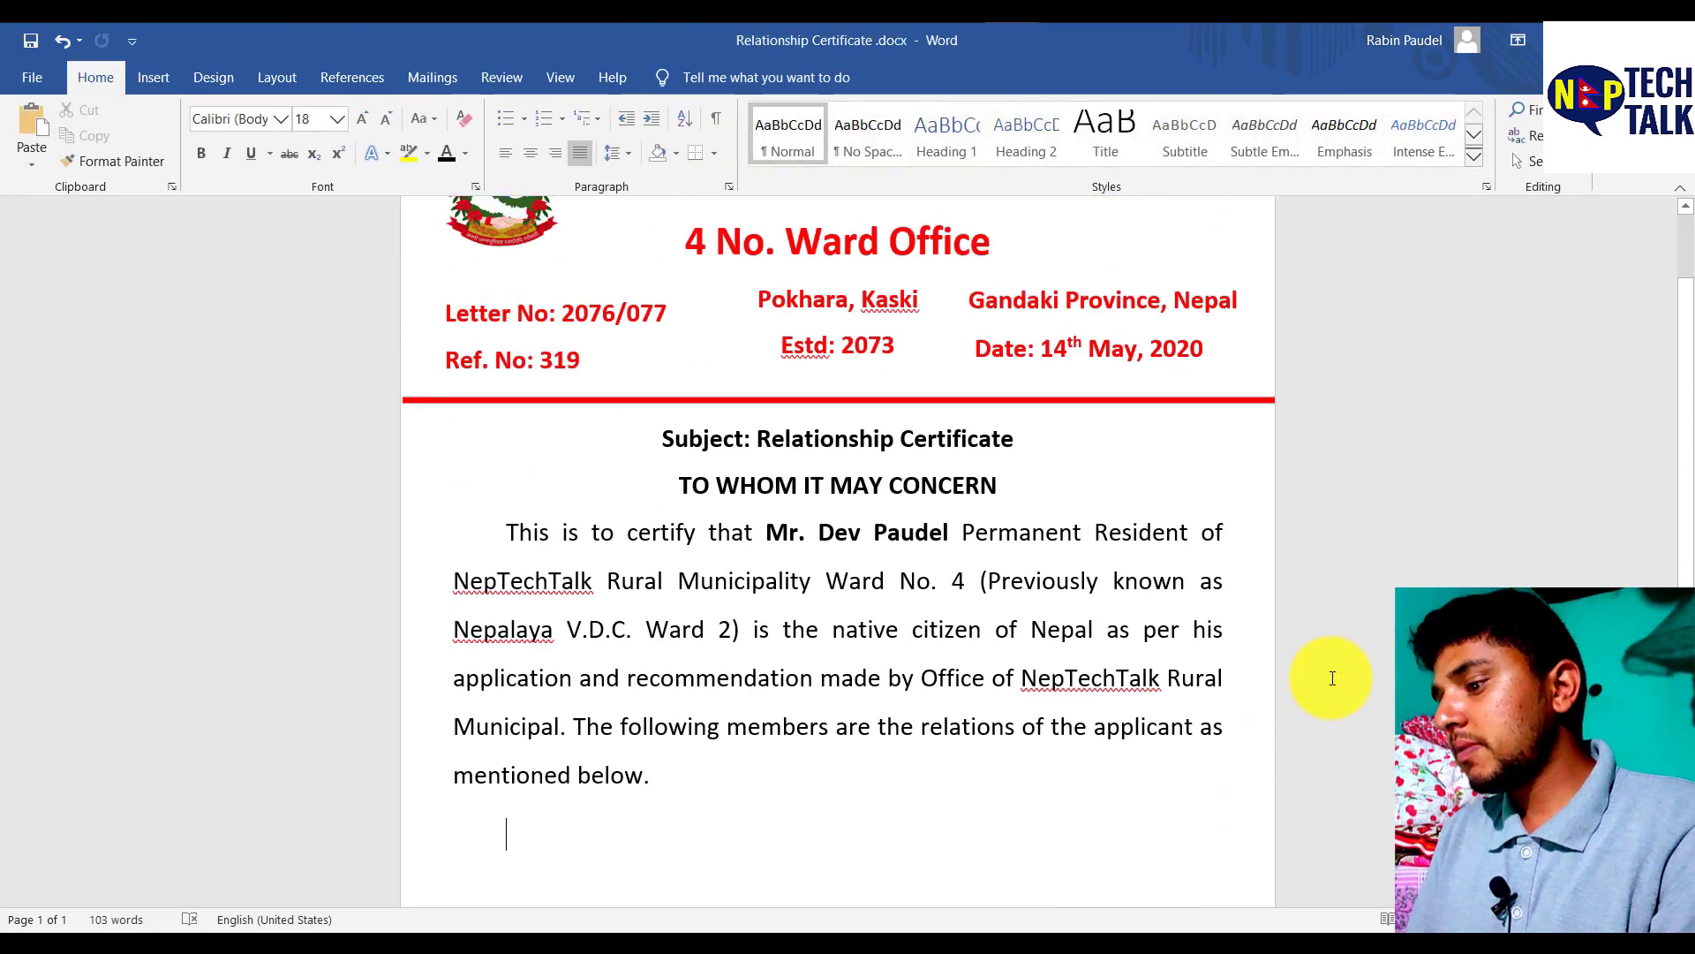
{"action": "scroll", "coordinate": [1332, 677], "scroll_direction": "down", "scroll_amount": 5}
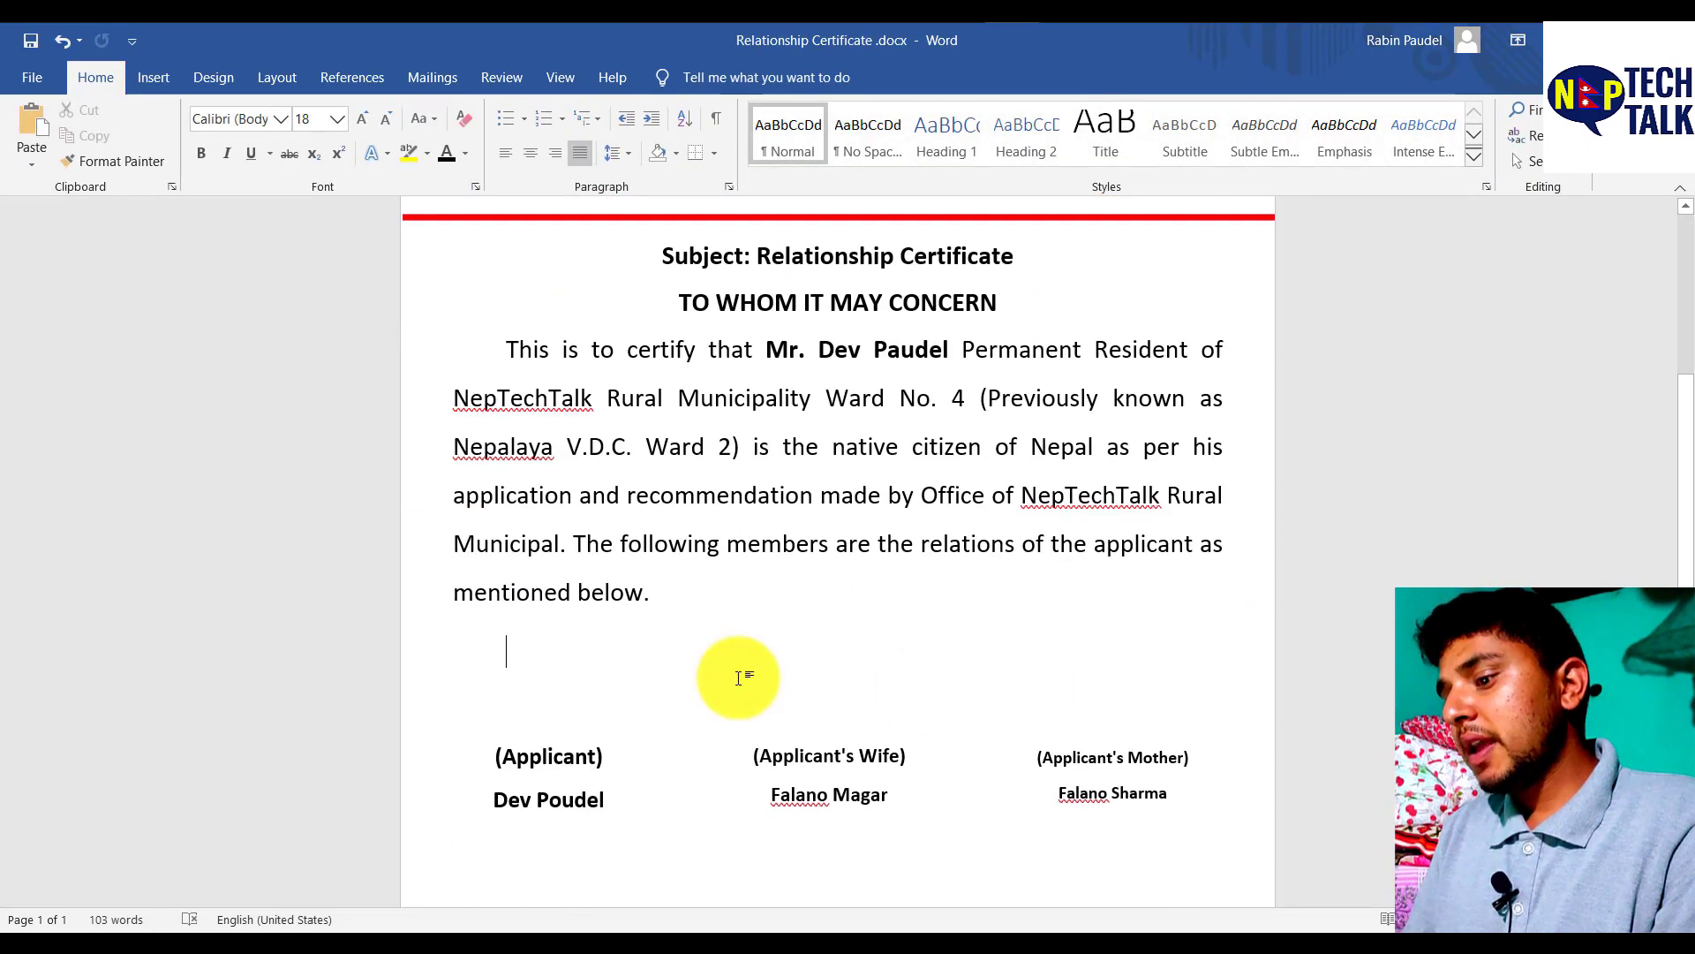
{"action": "scroll", "coordinate": [740, 677], "scroll_direction": "up", "scroll_amount": 5}
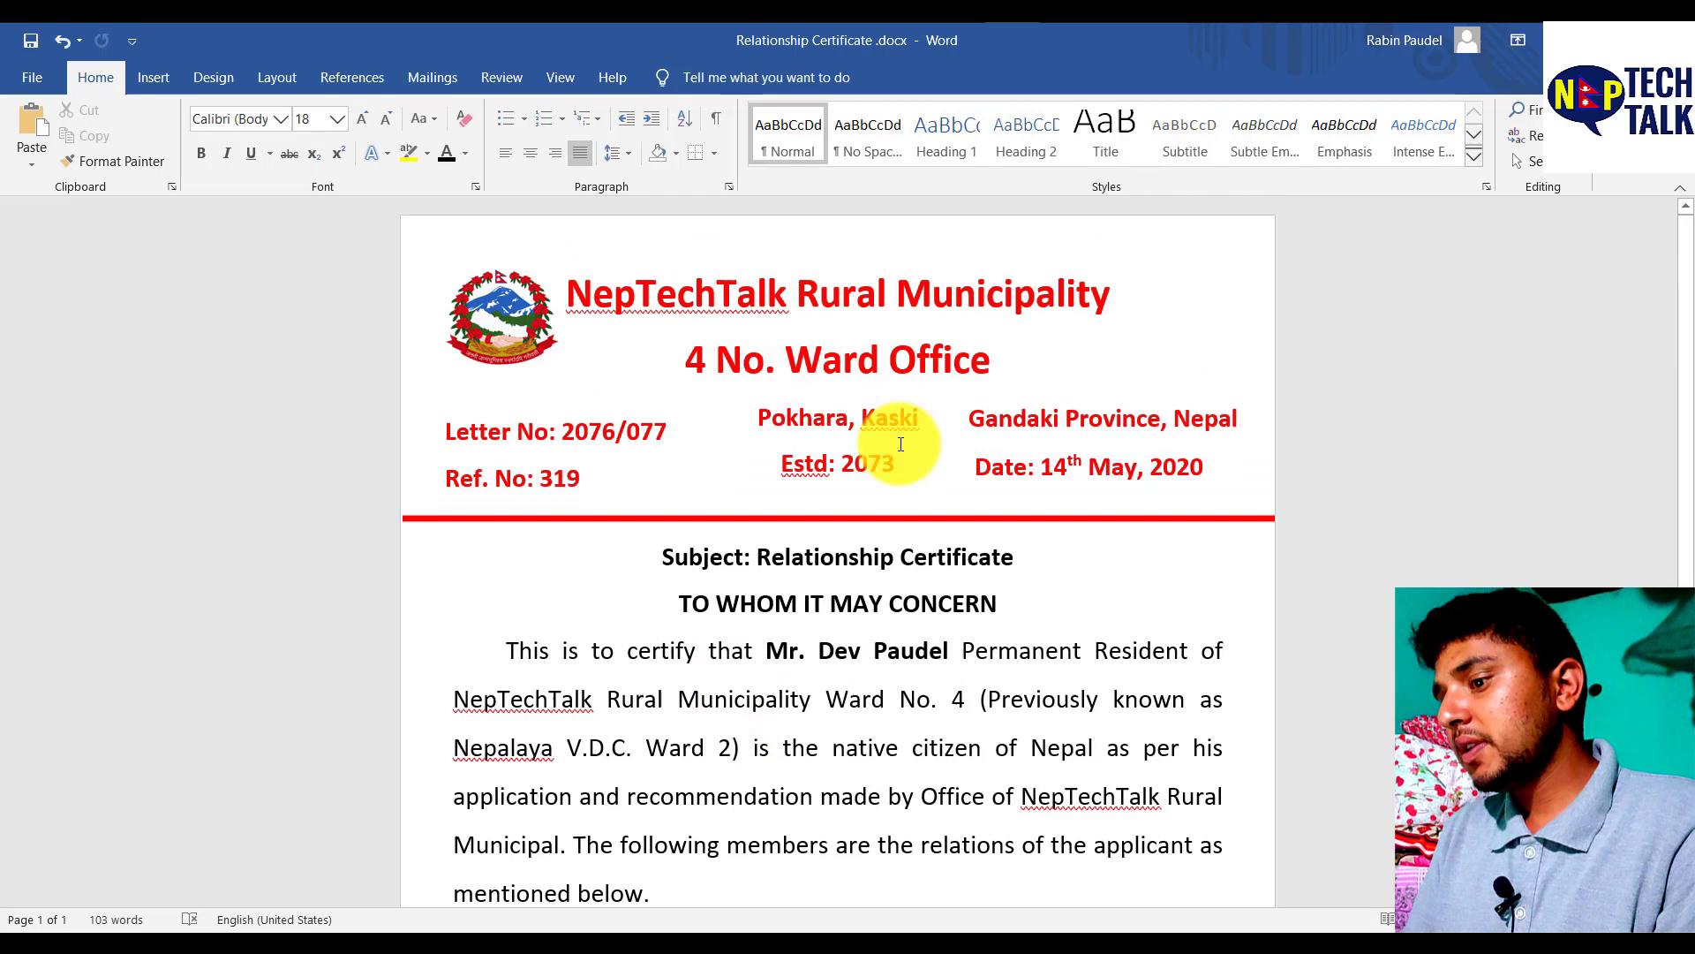
{"action": "scroll", "coordinate": [901, 444], "scroll_direction": "down", "scroll_amount": 5}
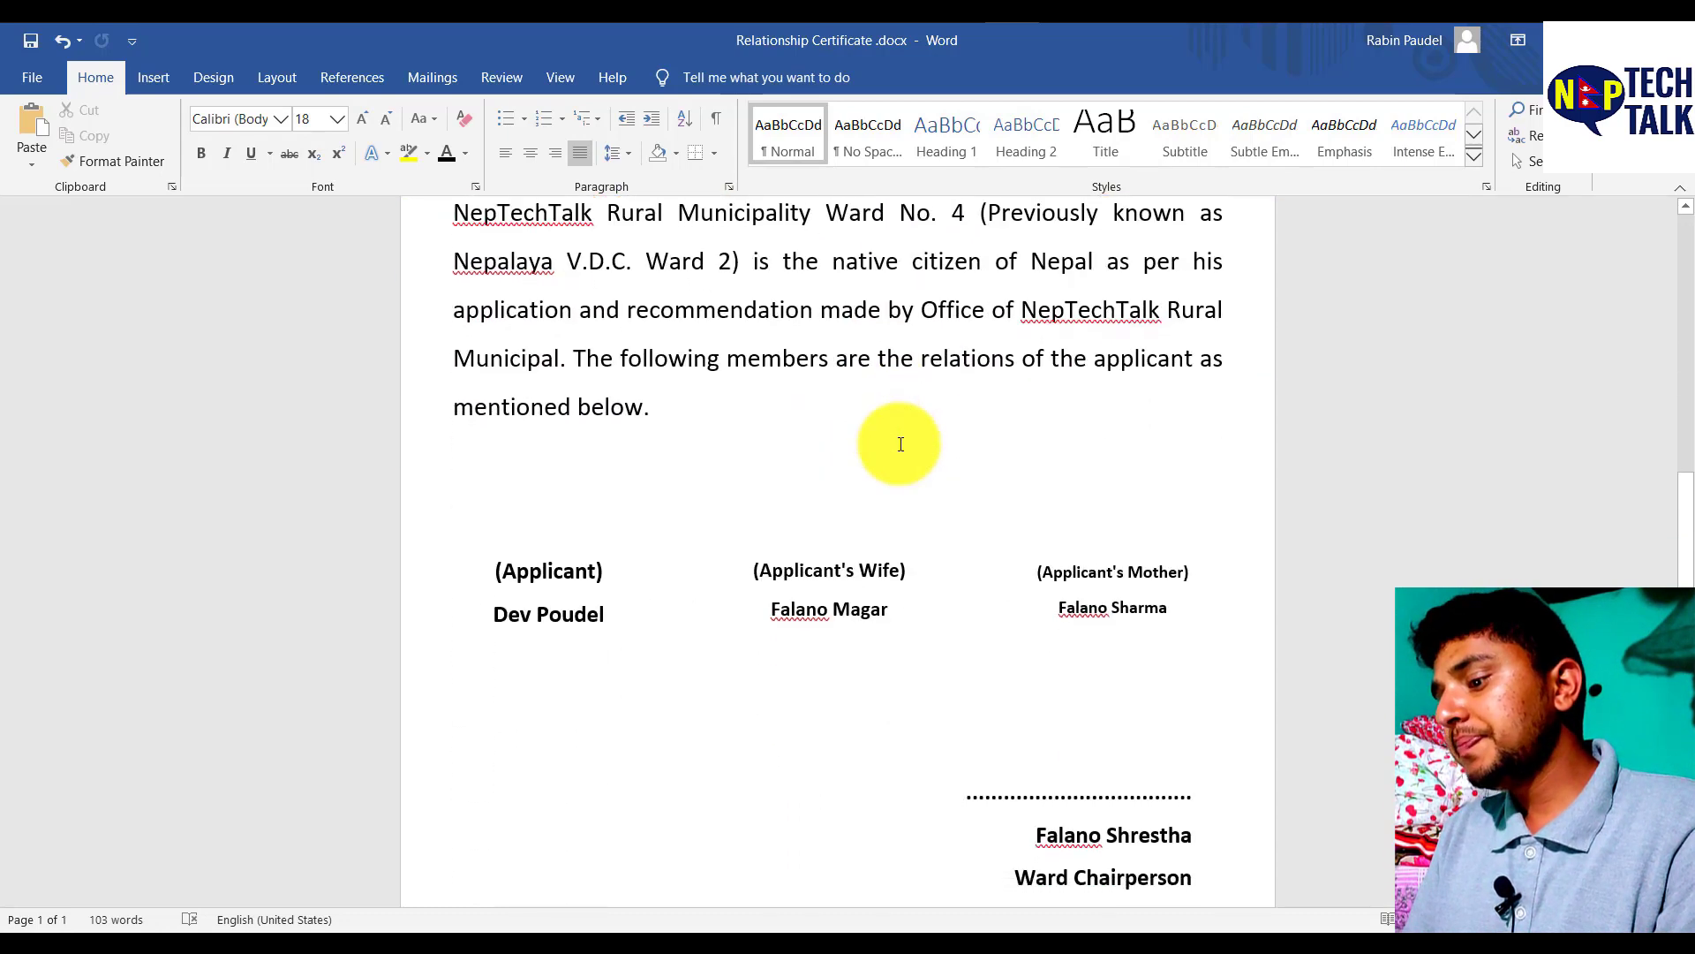
{"action": "scroll", "coordinate": [901, 445], "scroll_direction": "down", "scroll_amount": 1}
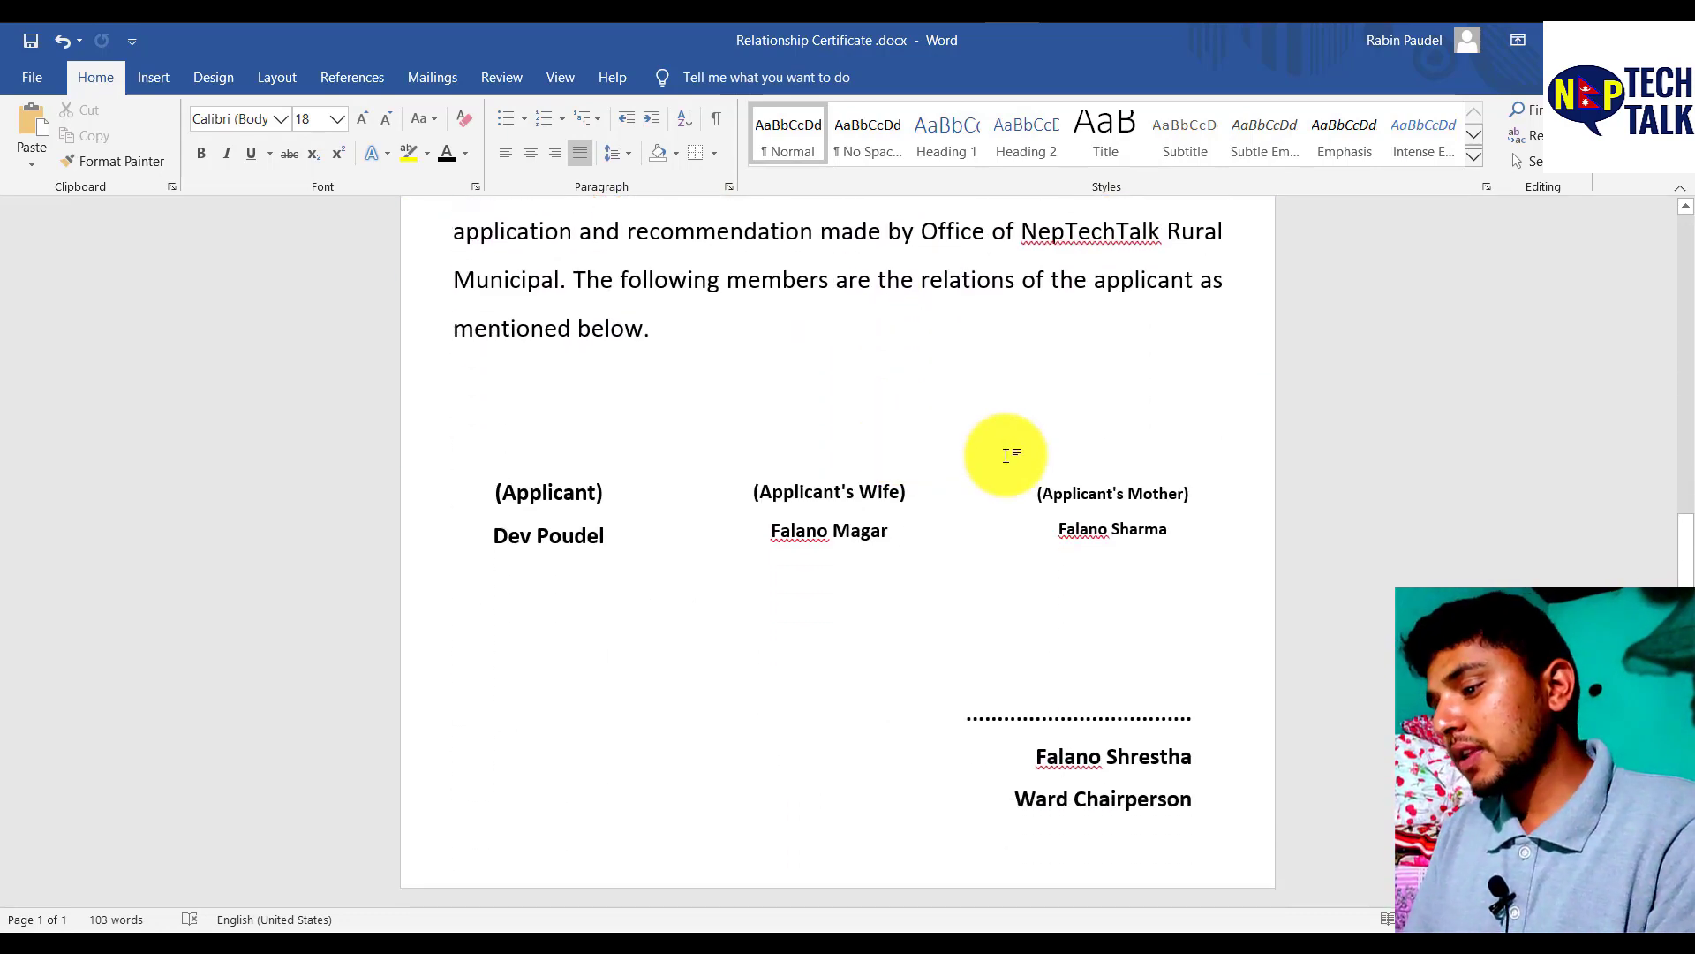
{"action": "left_click", "coordinate": [1031, 533]}
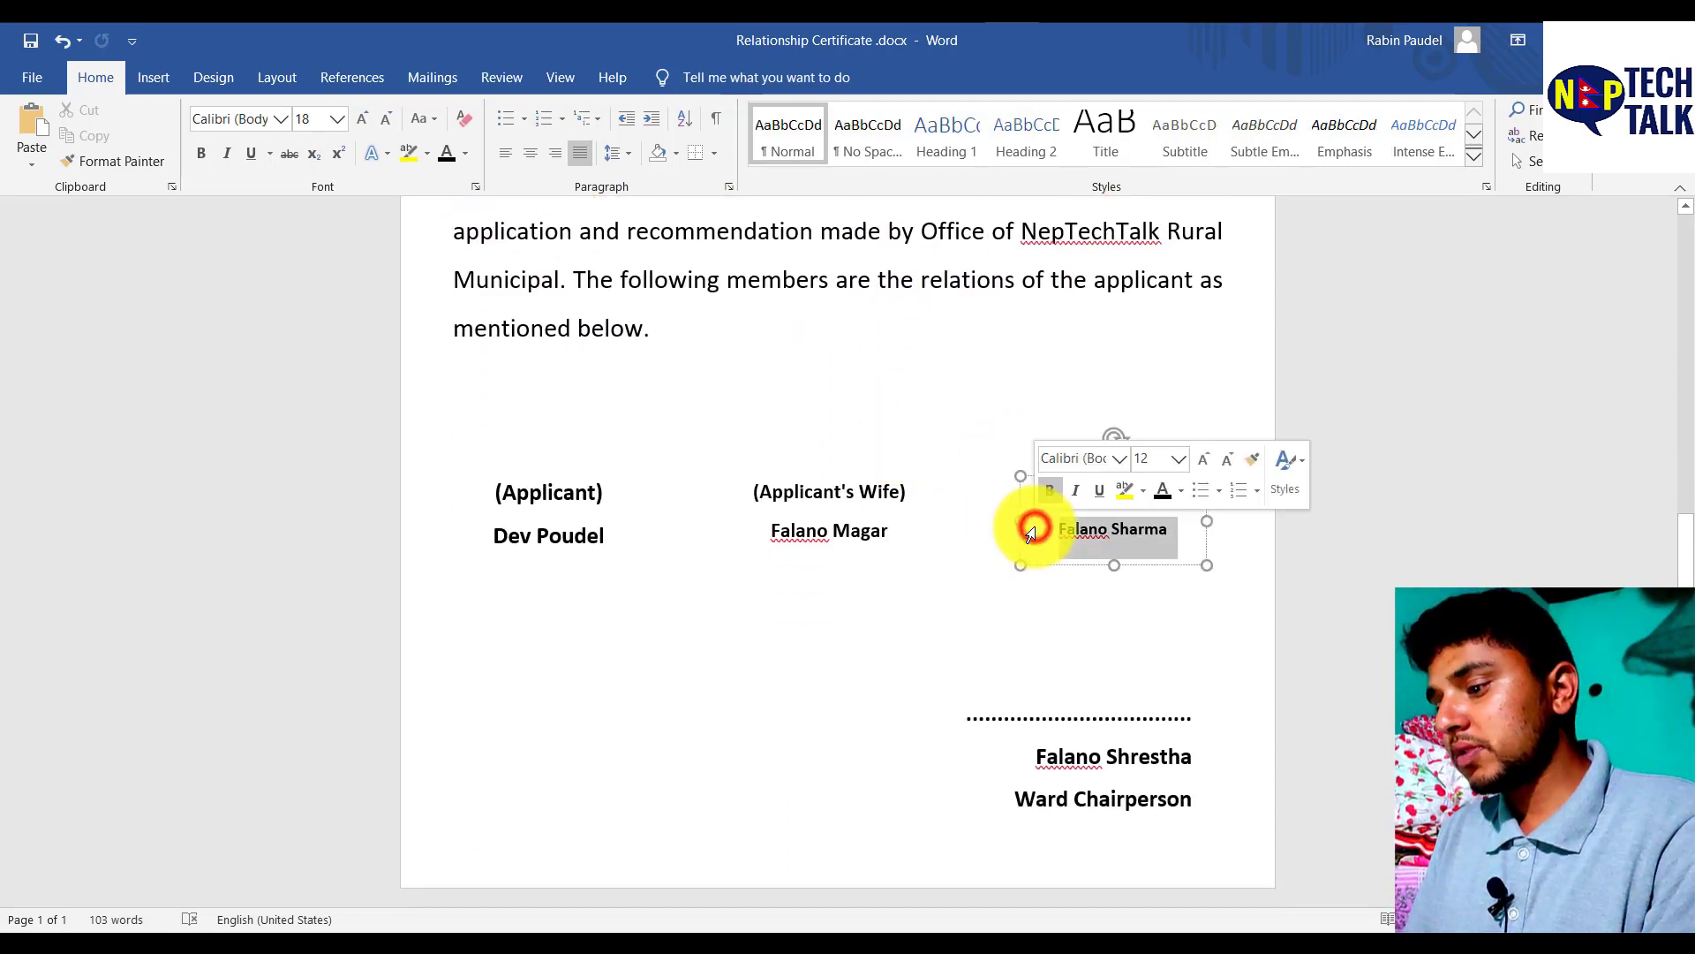
{"action": "left_click", "coordinate": [1079, 566]}
{"action": "left_click_drag", "start_coordinate": [1017, 518], "coordinate": [985, 519]}
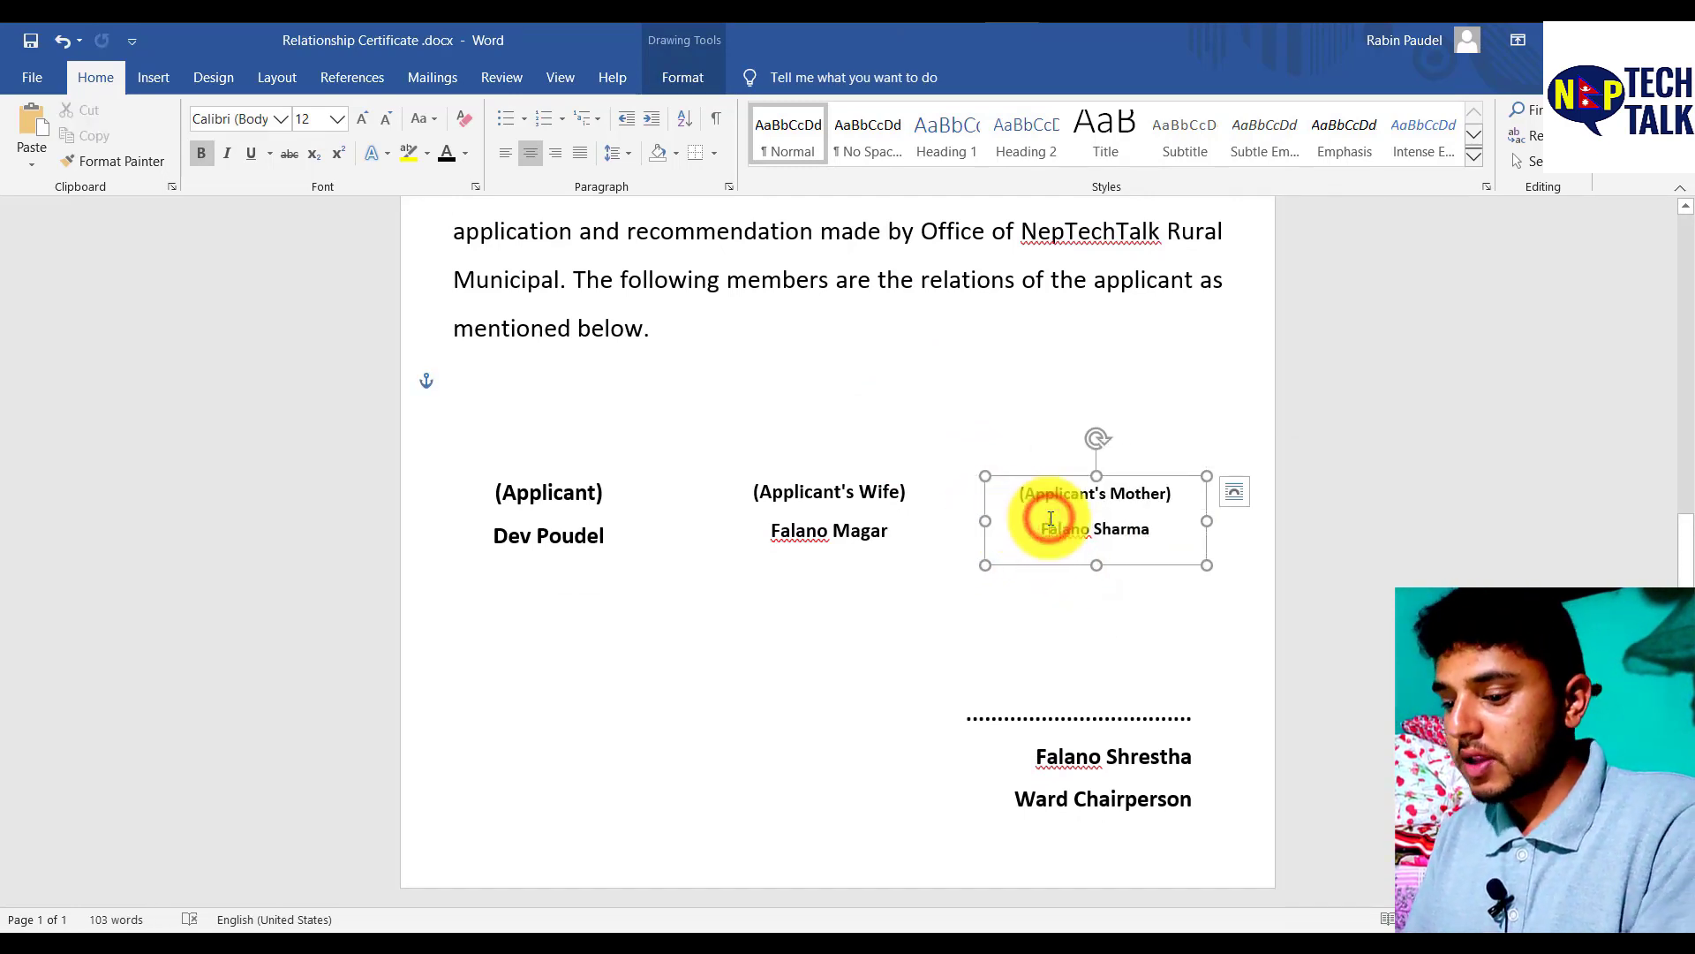
Step: Set the Applicant's Mother text to 16 pt and widen its box to fit one line
{"action": "left_click", "coordinate": [1050, 518]}
{"action": "key", "text": "ctrl+a"}
{"action": "left_click", "coordinate": [304, 124]}
{"action": "type", "text": "16"}
{"action": "key", "text": "Return"}
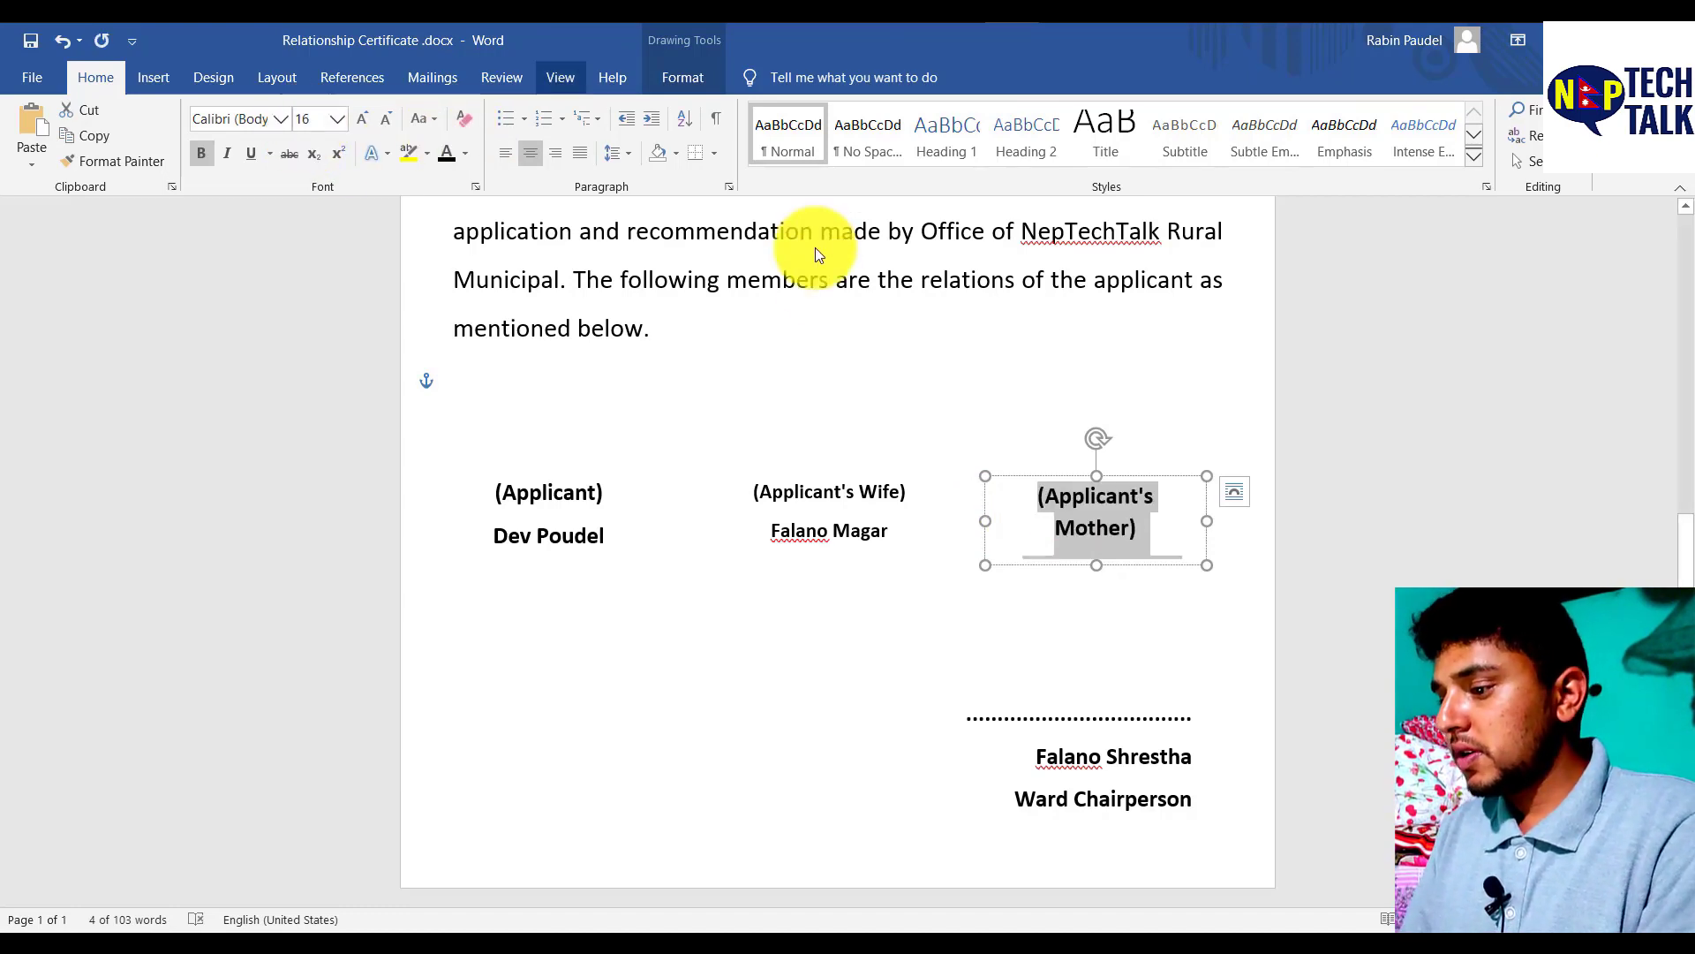
{"action": "left_click_drag", "start_coordinate": [1211, 565], "coordinate": [1235, 565]}
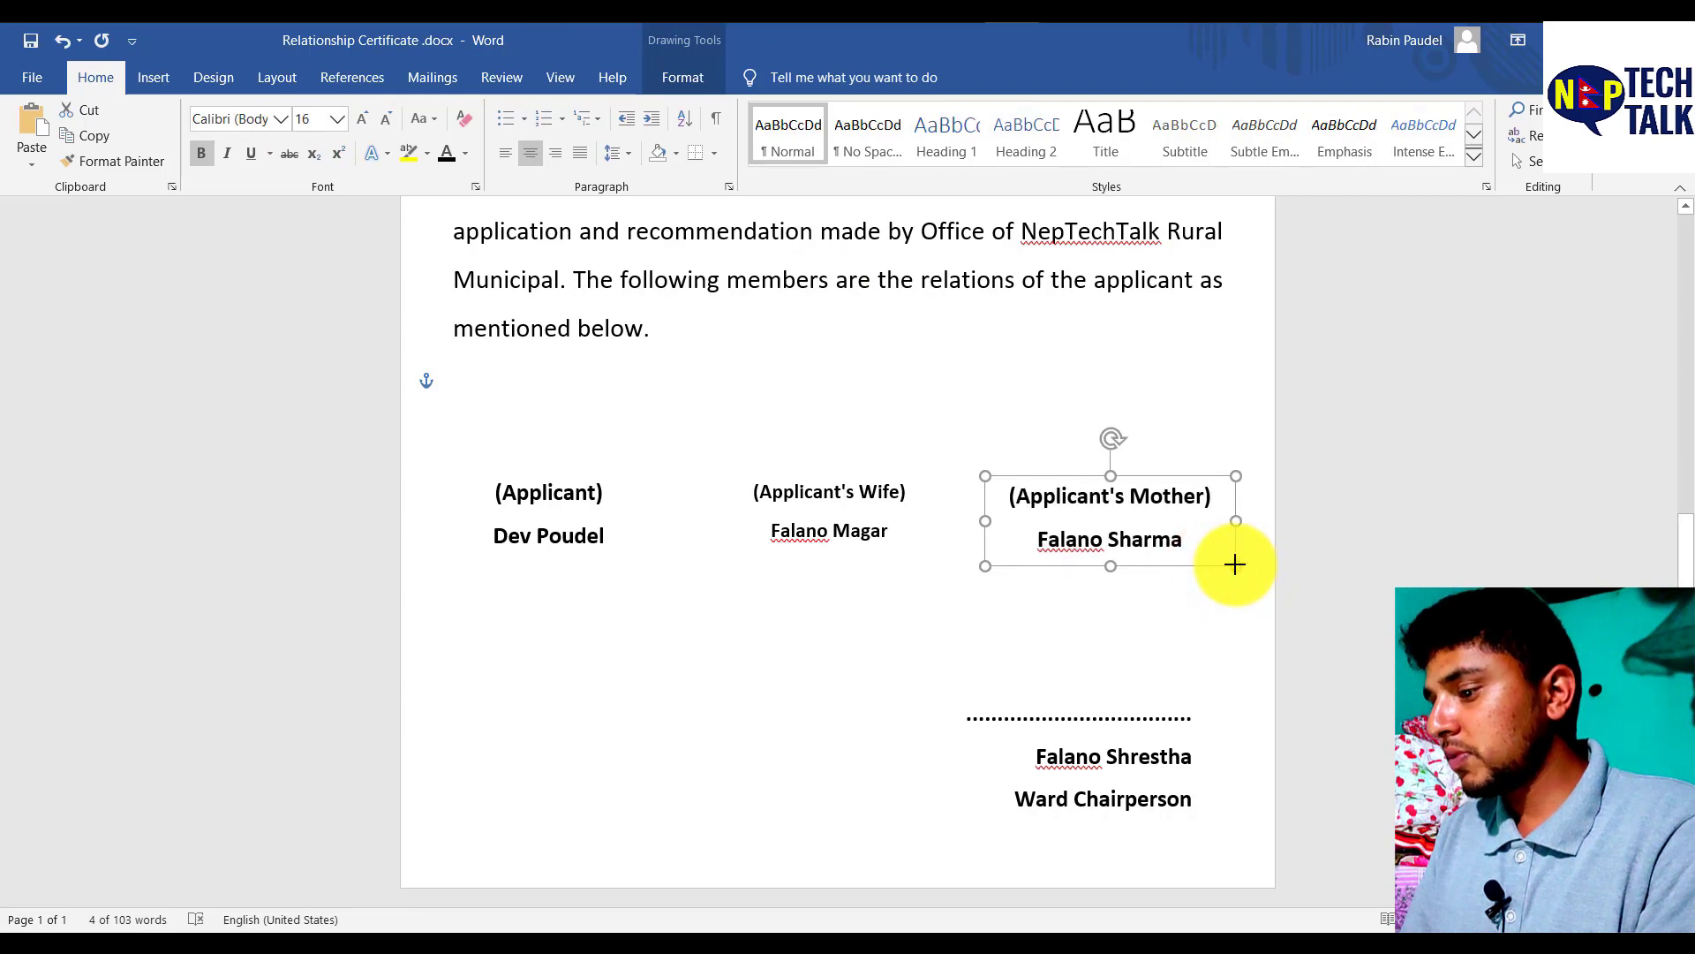
Step: Set the Applicant's Wife text to 16 pt and widen its box so '(Applicant's Wife)' fits one line
{"action": "left_click", "coordinate": [883, 534]}
{"action": "key", "text": "ctrl+a"}
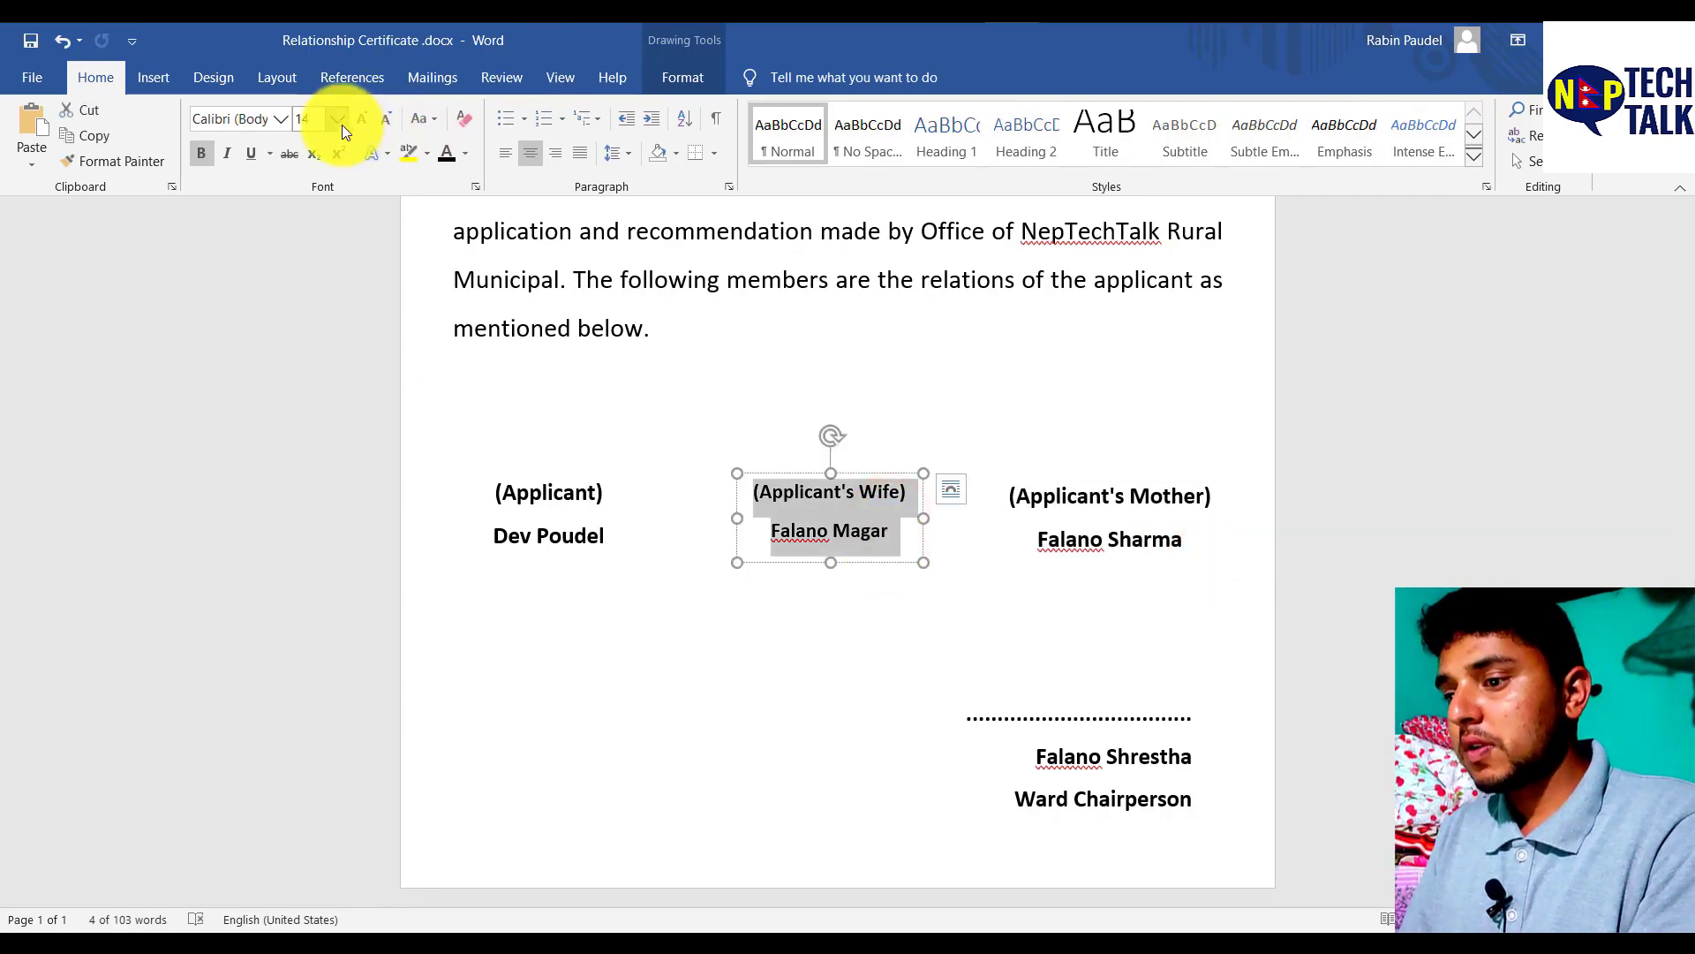
{"action": "left_click", "coordinate": [319, 120]}
{"action": "type", "text": "16"}
{"action": "key", "text": "Return"}
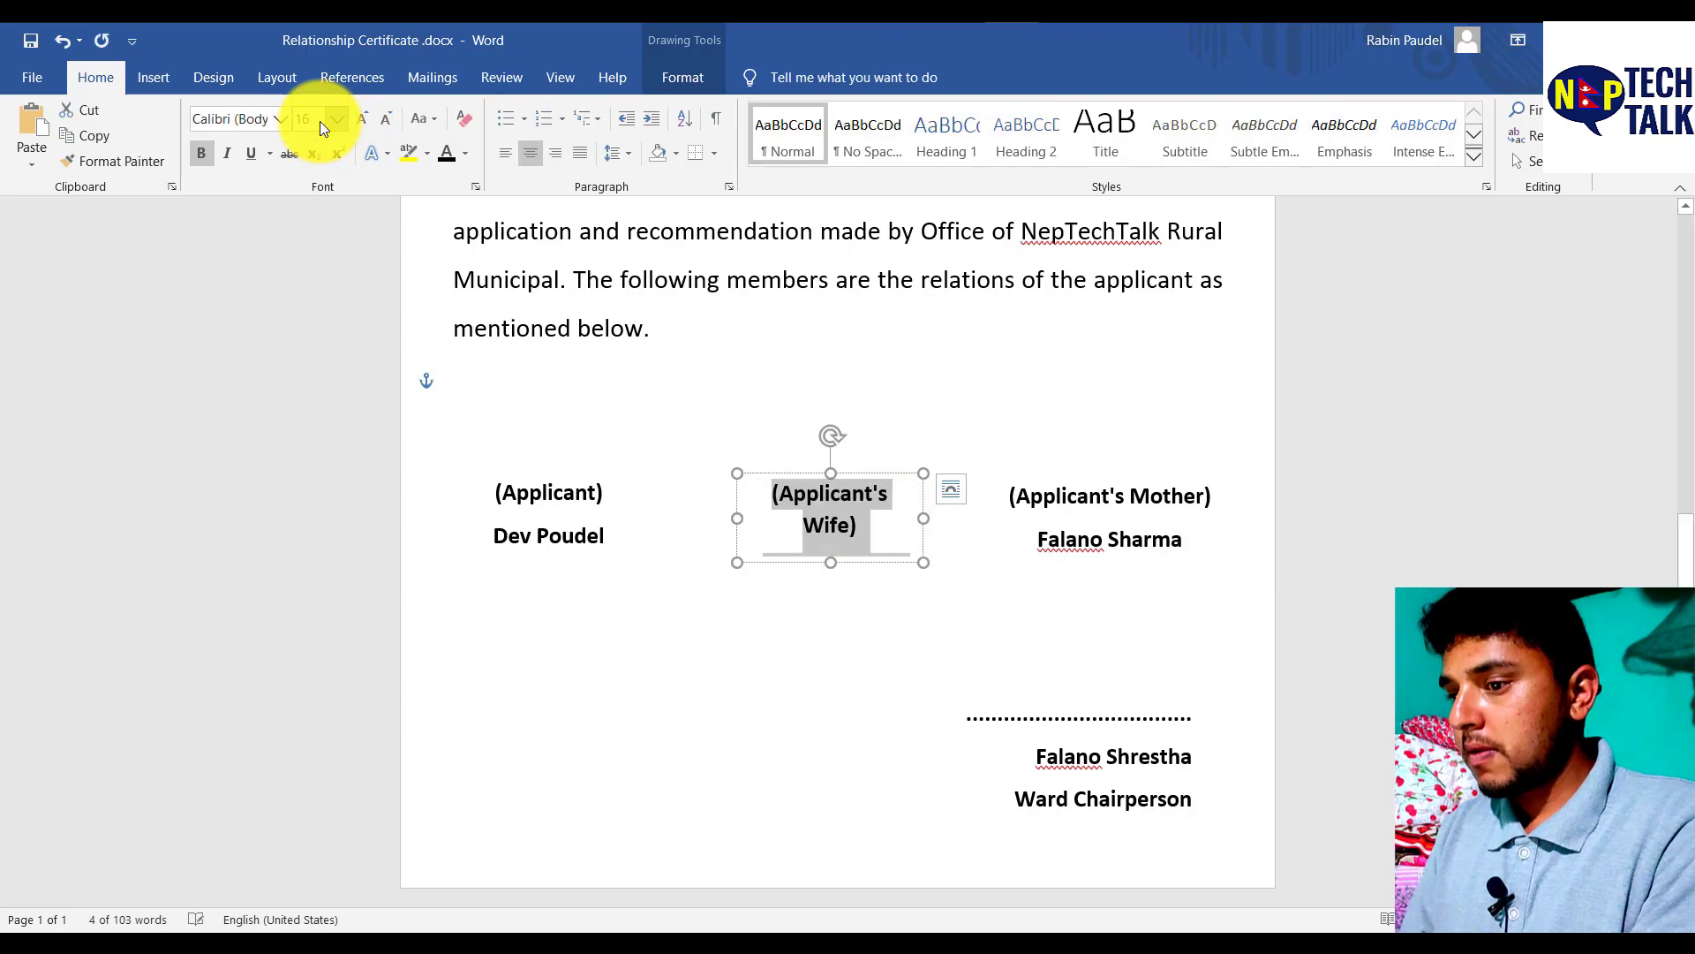
{"action": "left_click_drag", "start_coordinate": [923, 561], "coordinate": [962, 570]}
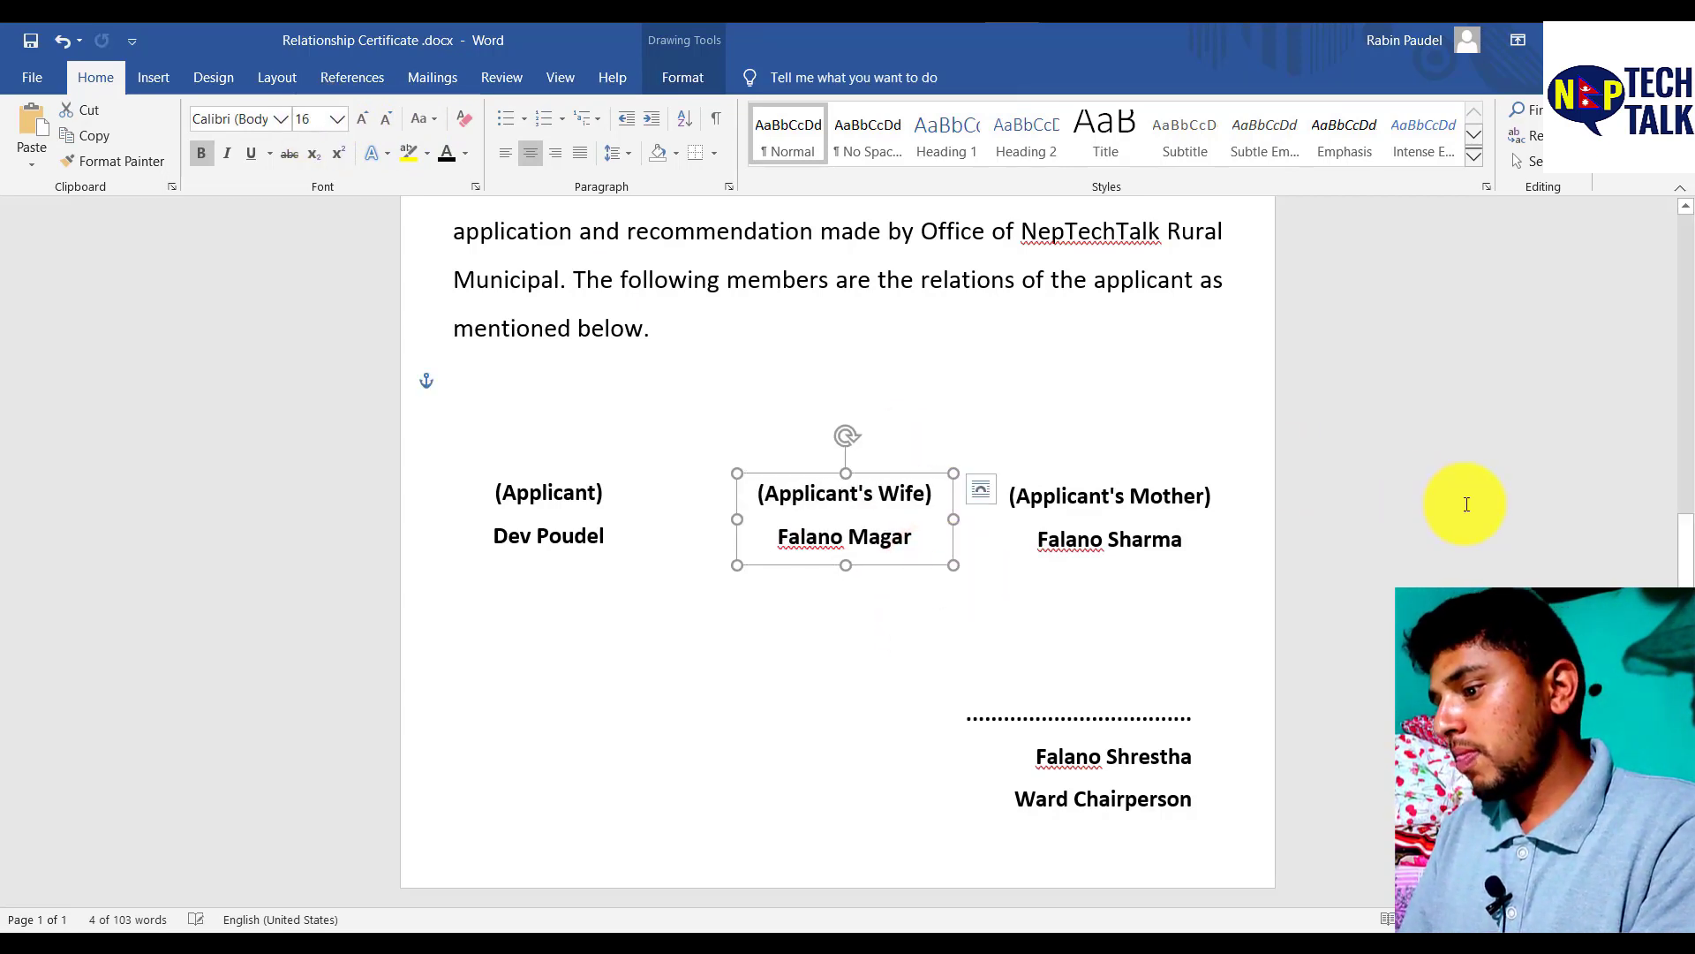
Step: Nudge the Applicant's Wife box slightly to the left
{"action": "left_click", "coordinate": [1465, 504]}
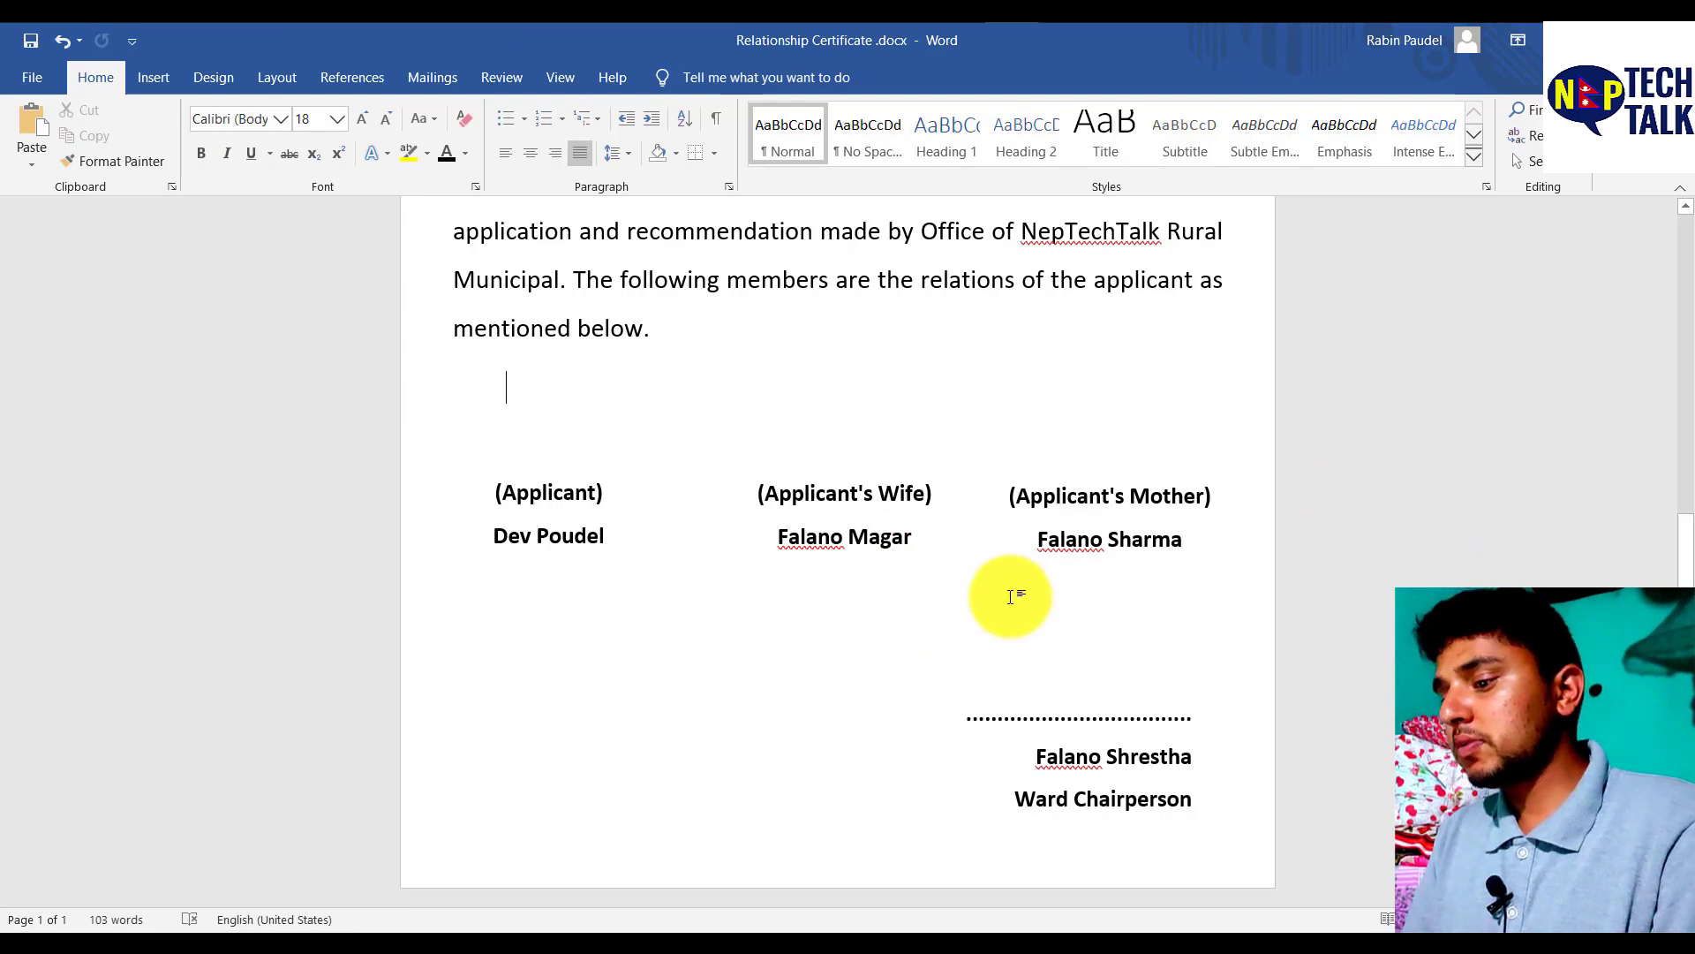
{"action": "left_click", "coordinate": [855, 531]}
{"action": "left_click", "coordinate": [882, 563]}
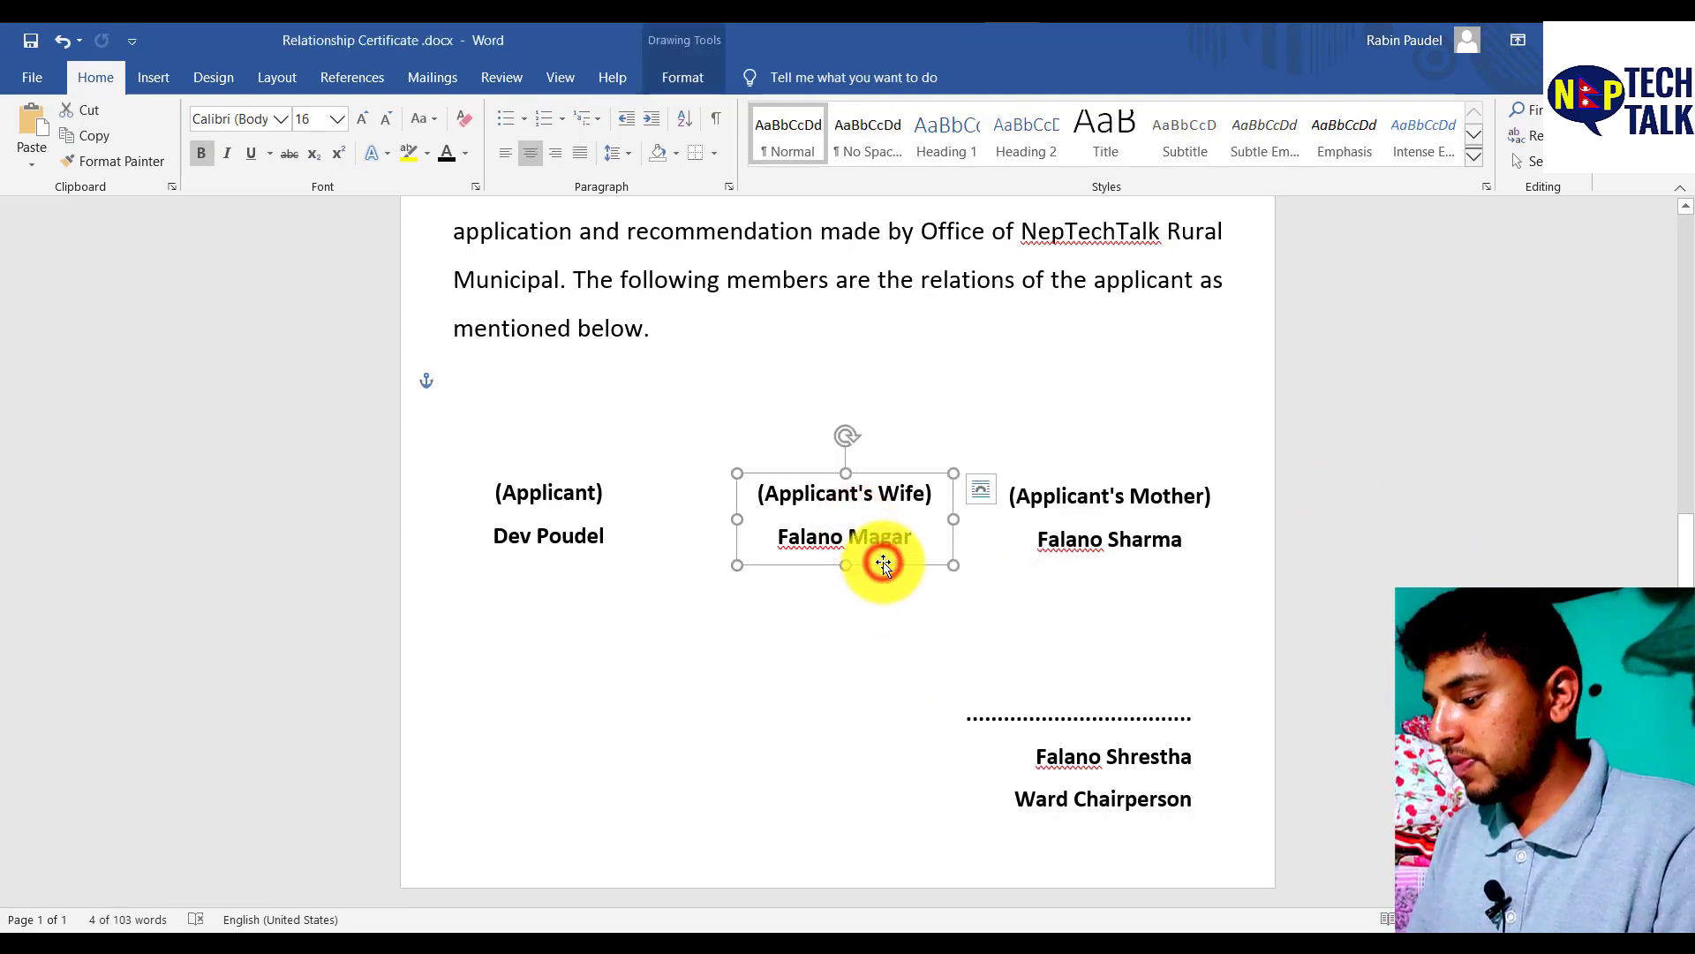
{"action": "key", "text": "Left"}
{"action": "key", "text": "Left"}
{"action": "key", "text": "Left"}
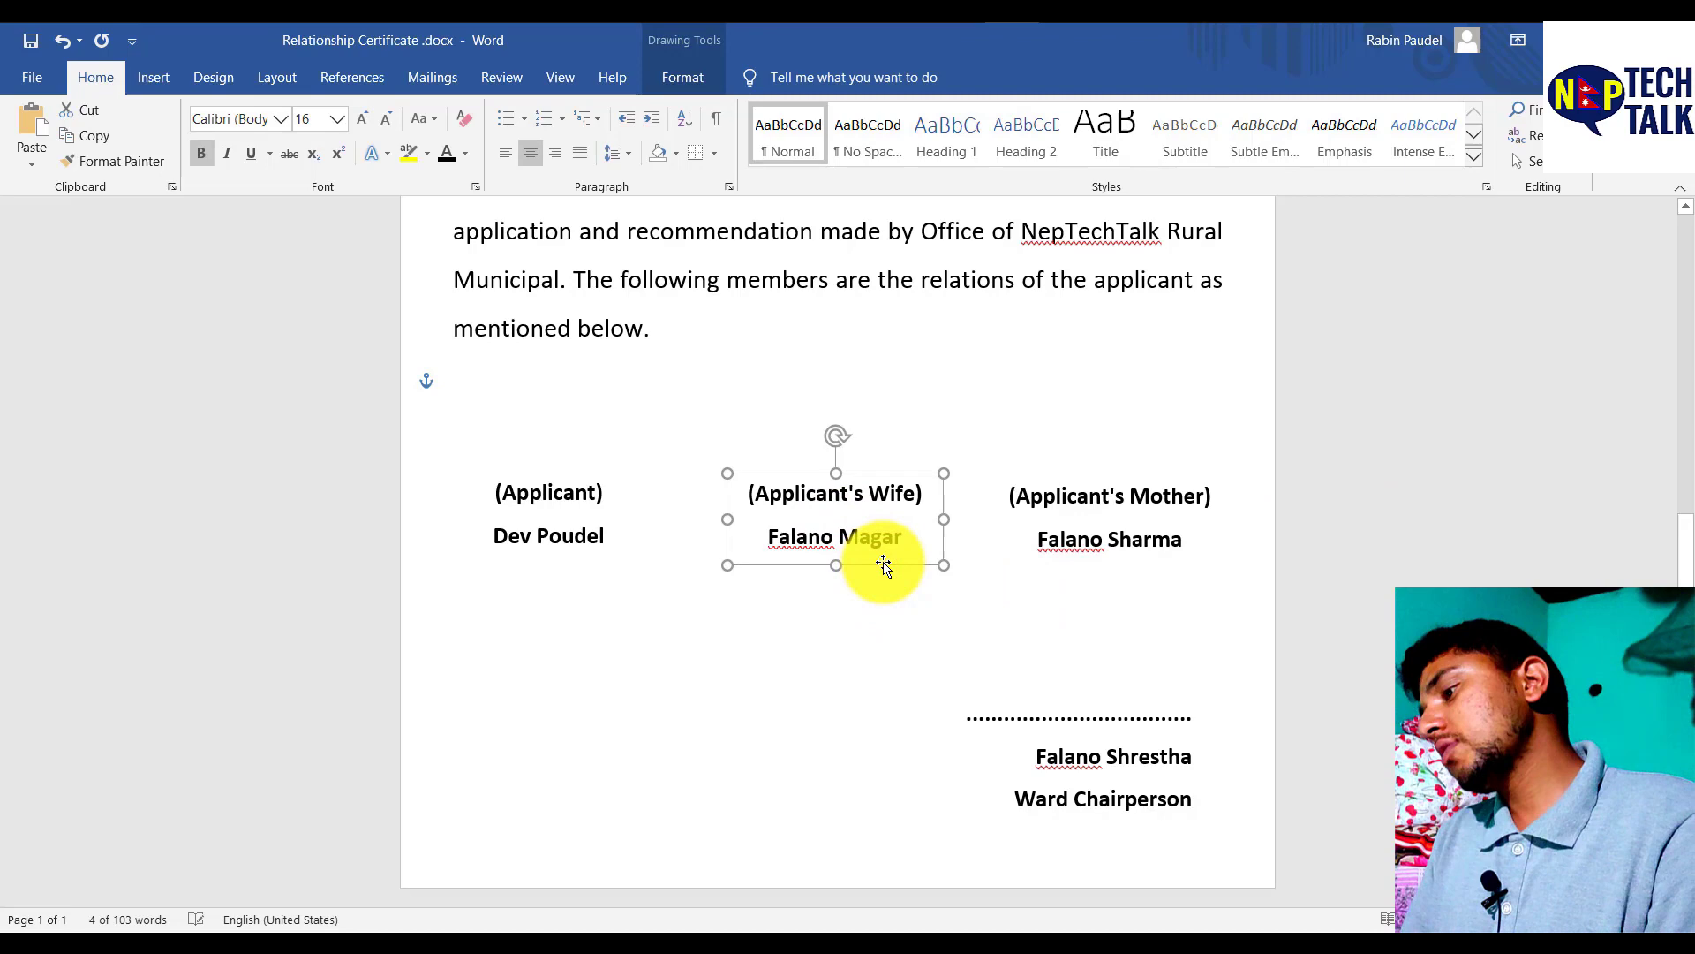
{"action": "left_click", "coordinate": [1410, 653]}
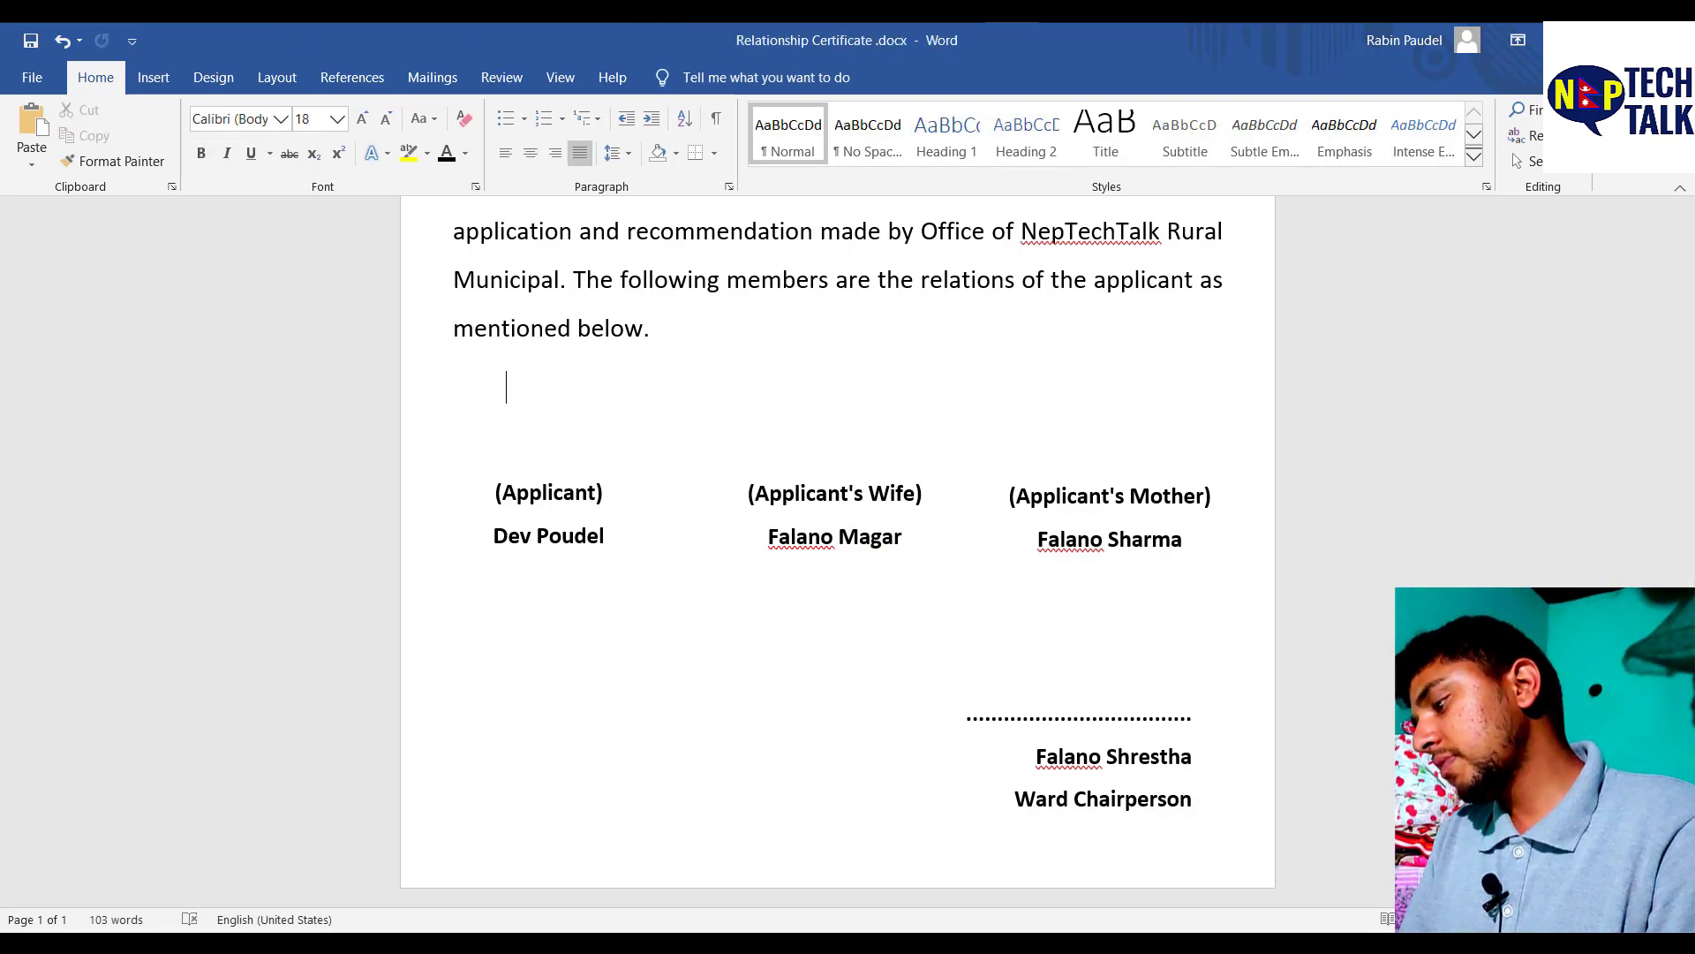
{"action": "scroll", "coordinate": [1411, 654], "scroll_direction": "down", "scroll_amount": 6, "text": "ctrl"}
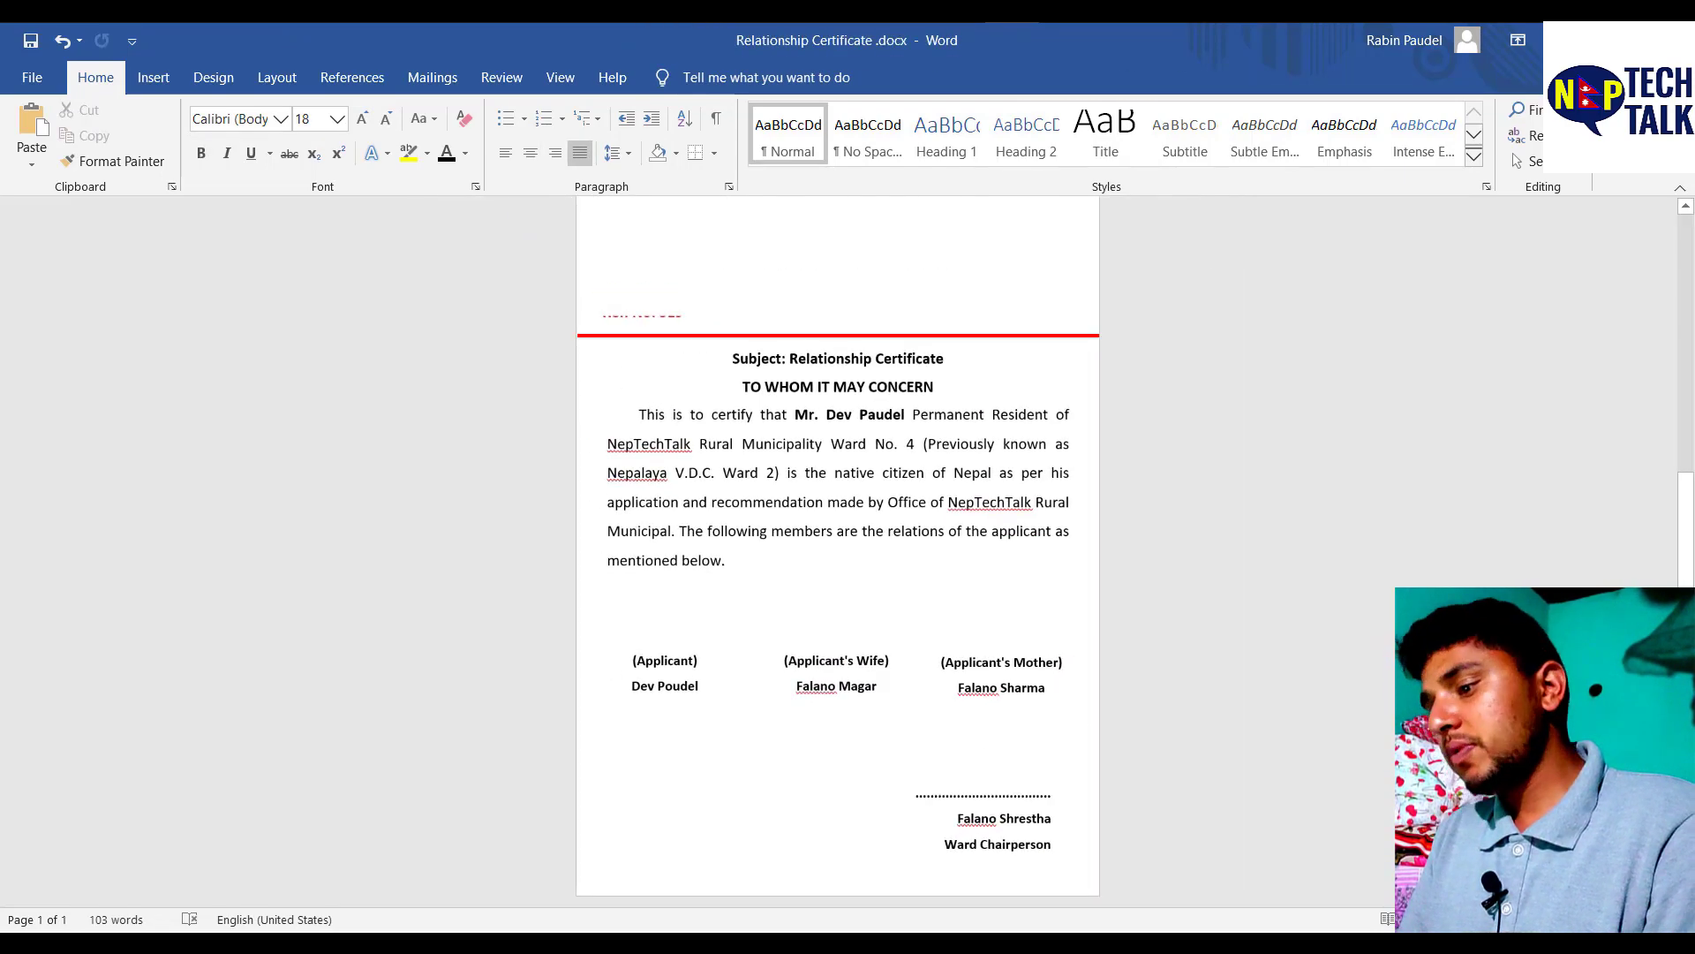
Step: Save the certificate document
{"action": "scroll", "coordinate": [1411, 653], "scroll_direction": "down", "scroll_amount": 3, "text": "ctrl"}
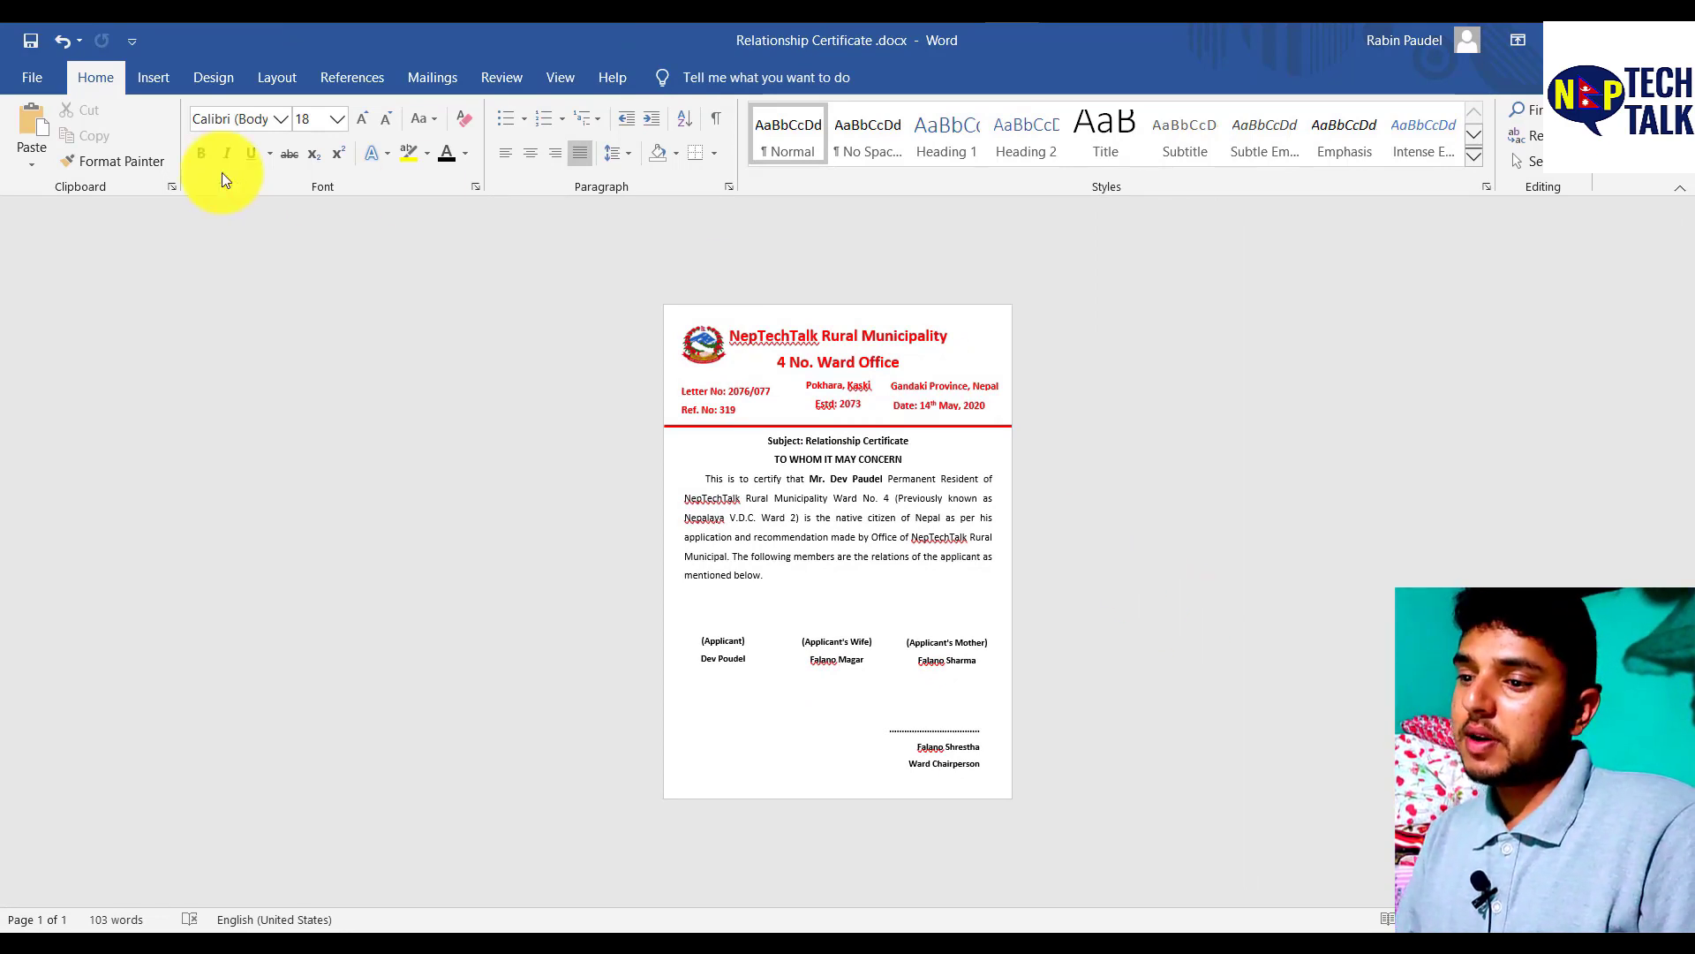
{"action": "left_click", "coordinate": [33, 74]}
{"action": "left_click", "coordinate": [72, 320]}
Step: Choose PDF as the Save As file type, then close the dialog without exporting
{"action": "left_click", "coordinate": [23, 71]}
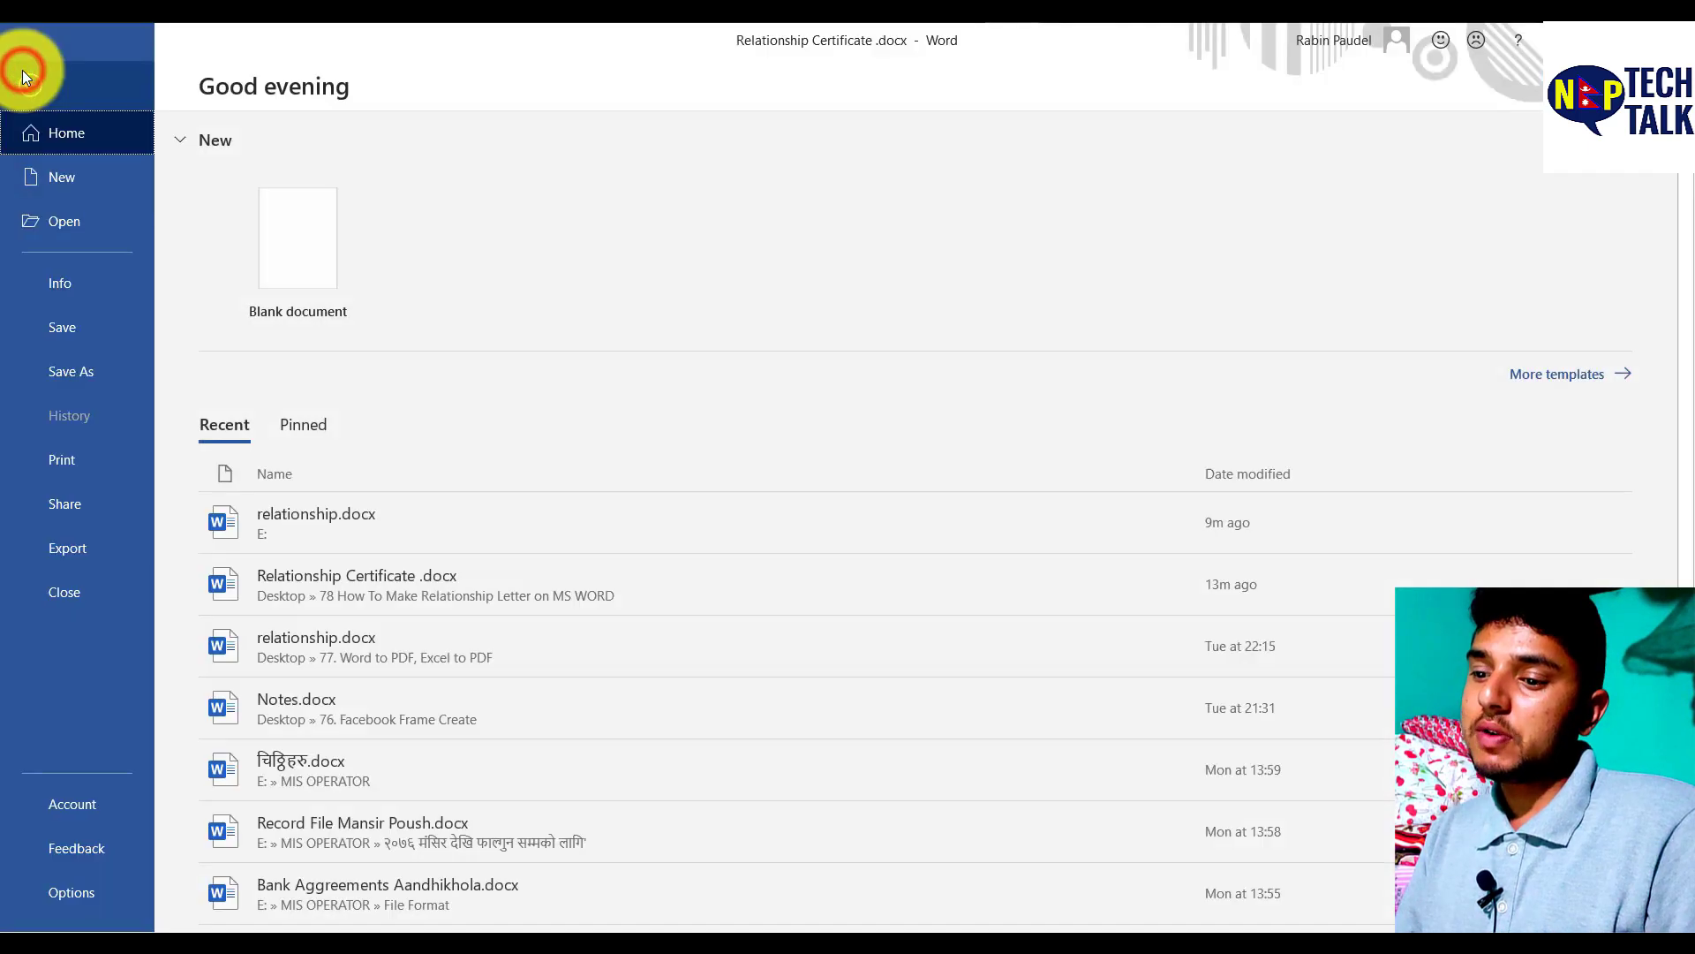
{"action": "left_click", "coordinate": [92, 385]}
{"action": "left_click", "coordinate": [302, 422]}
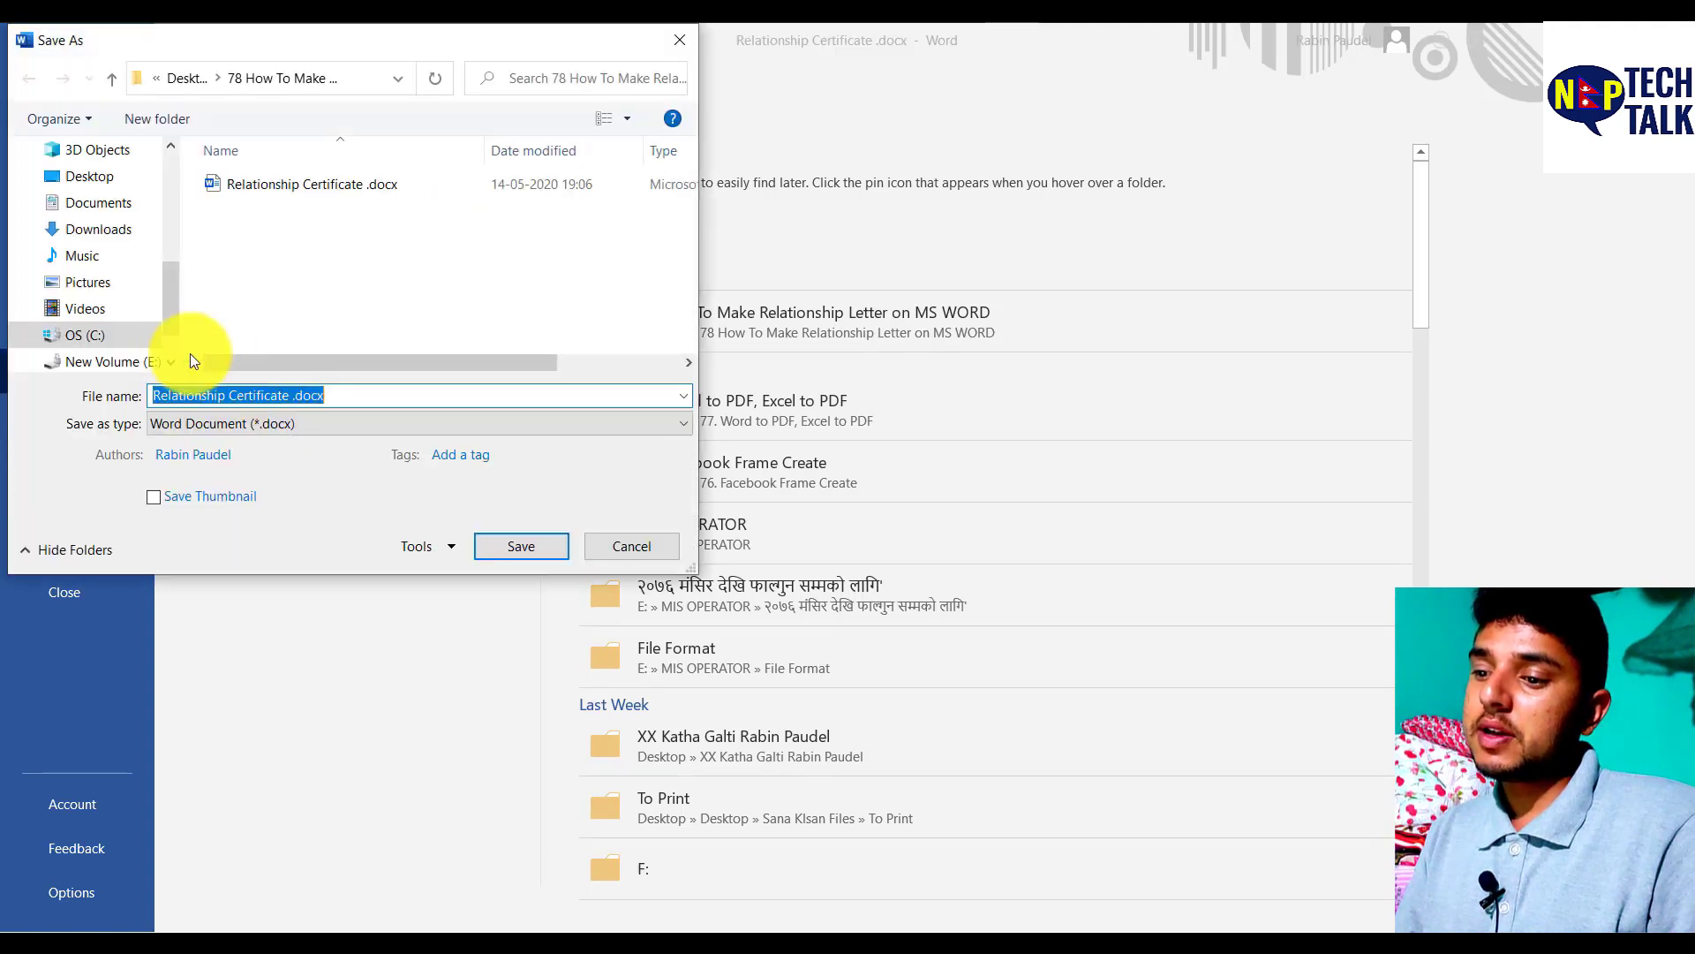
{"action": "left_click", "coordinate": [253, 423]}
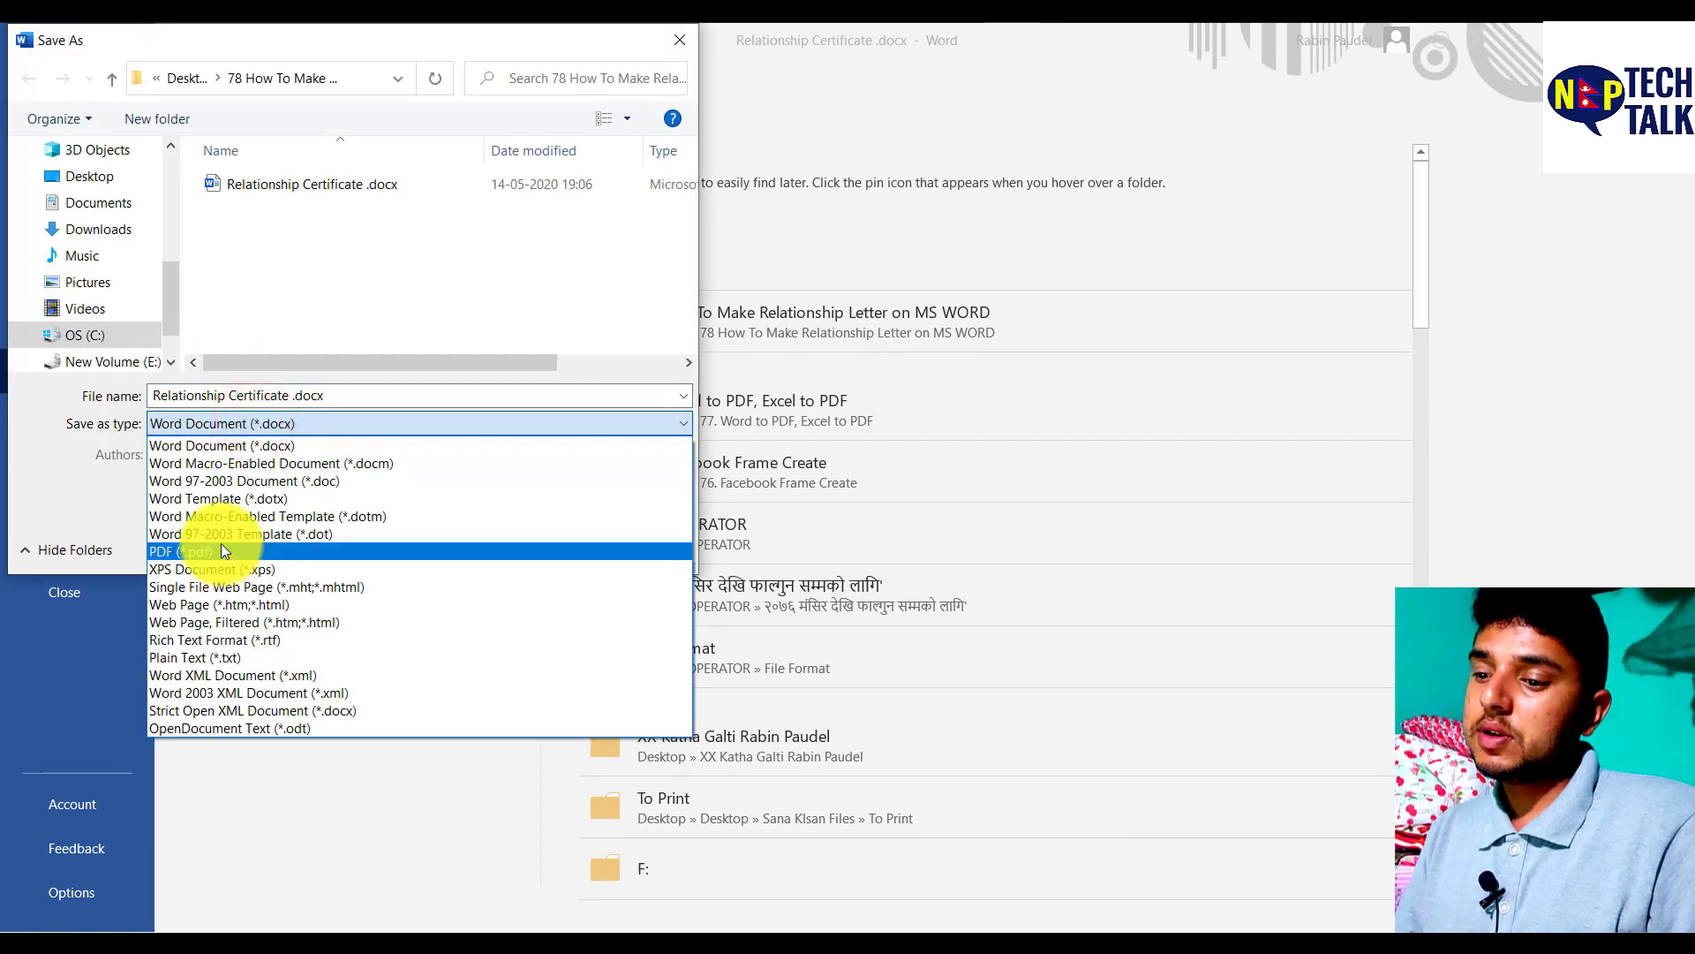
{"action": "left_click", "coordinate": [222, 549]}
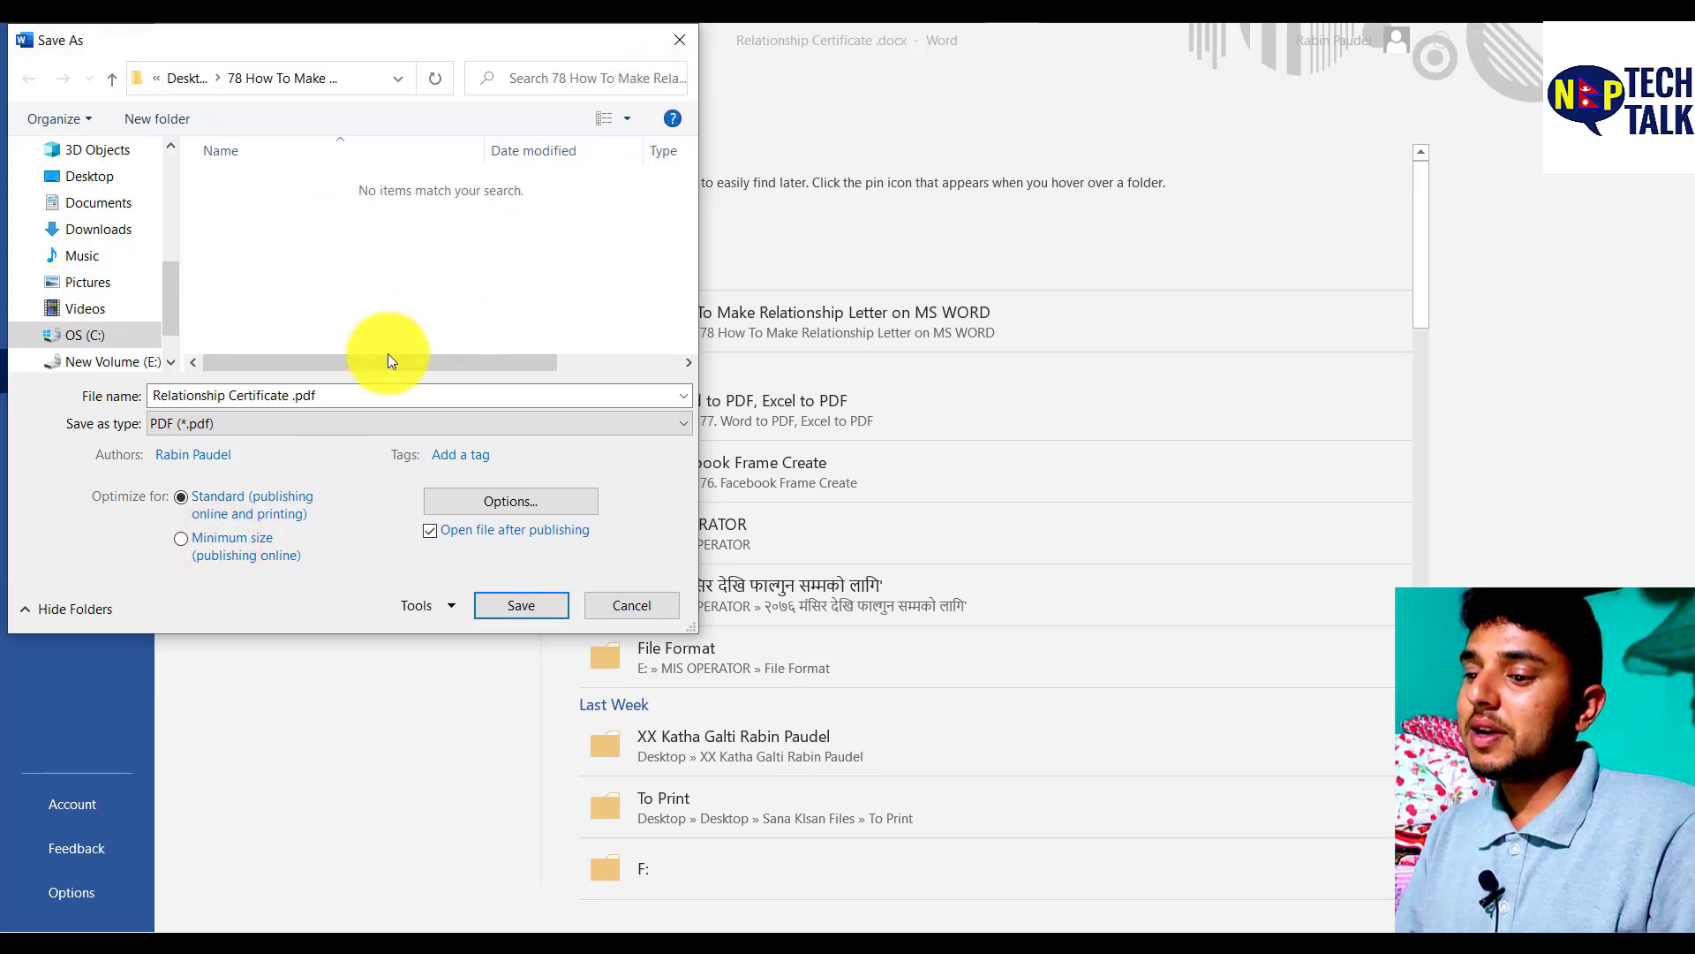
{"action": "left_click", "coordinate": [665, 48]}
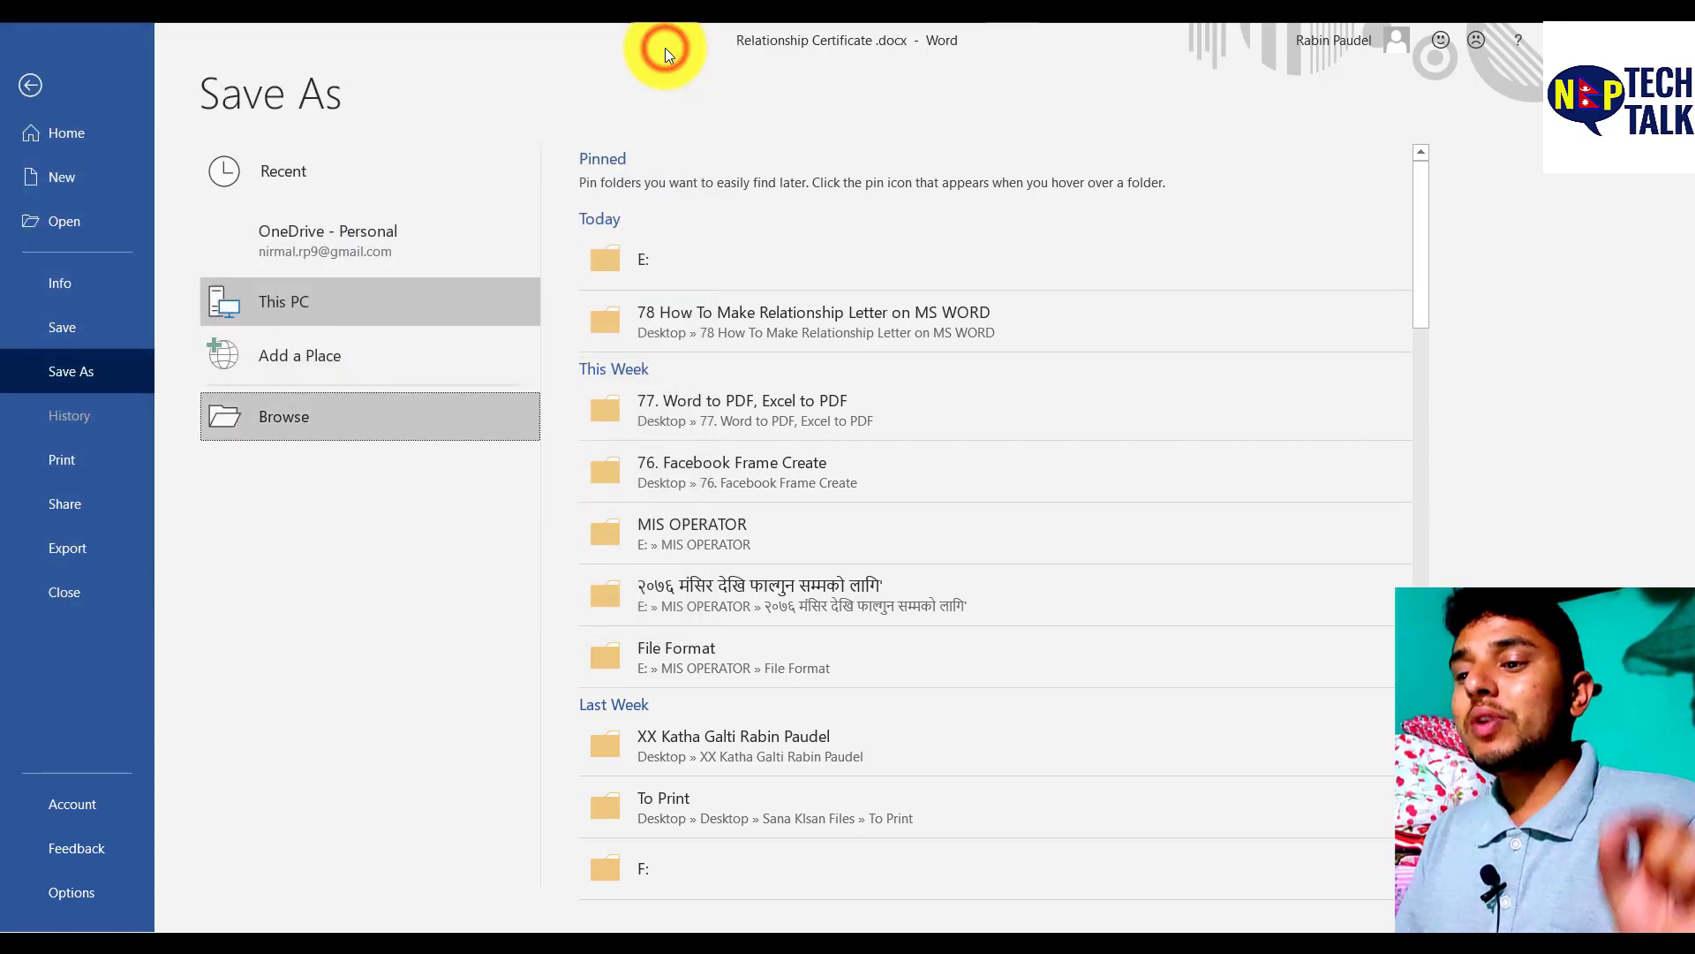
{"action": "left_click", "coordinate": [24, 71]}
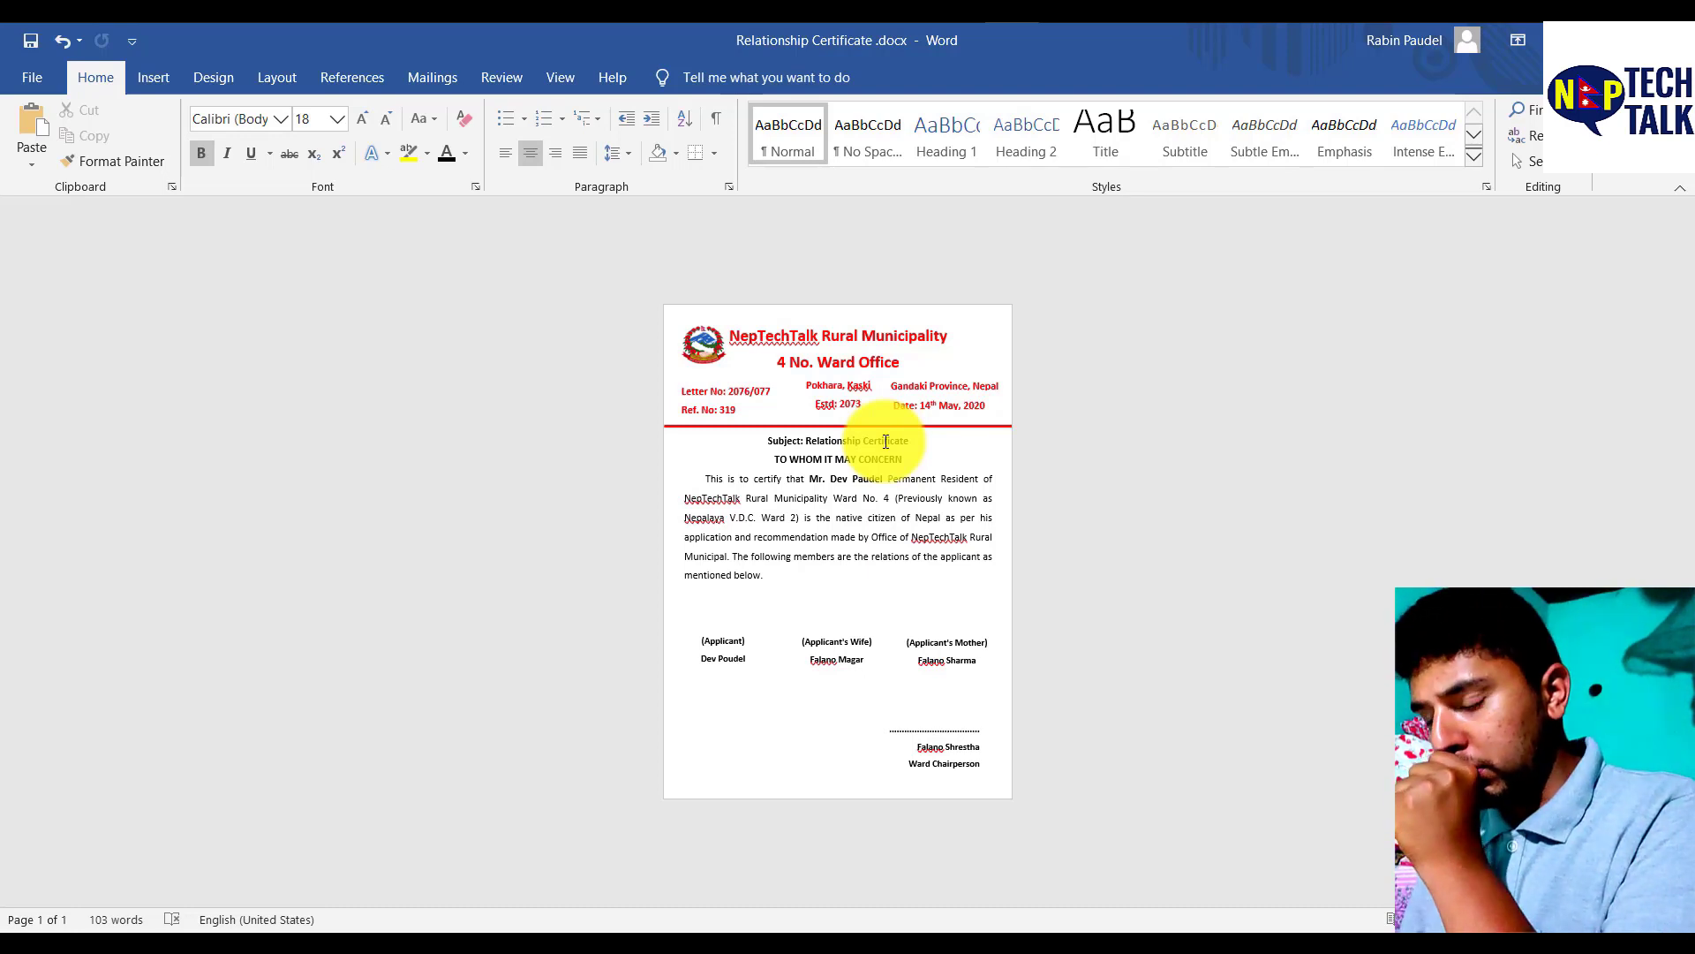
{"action": "left_click", "coordinate": [776, 386]}
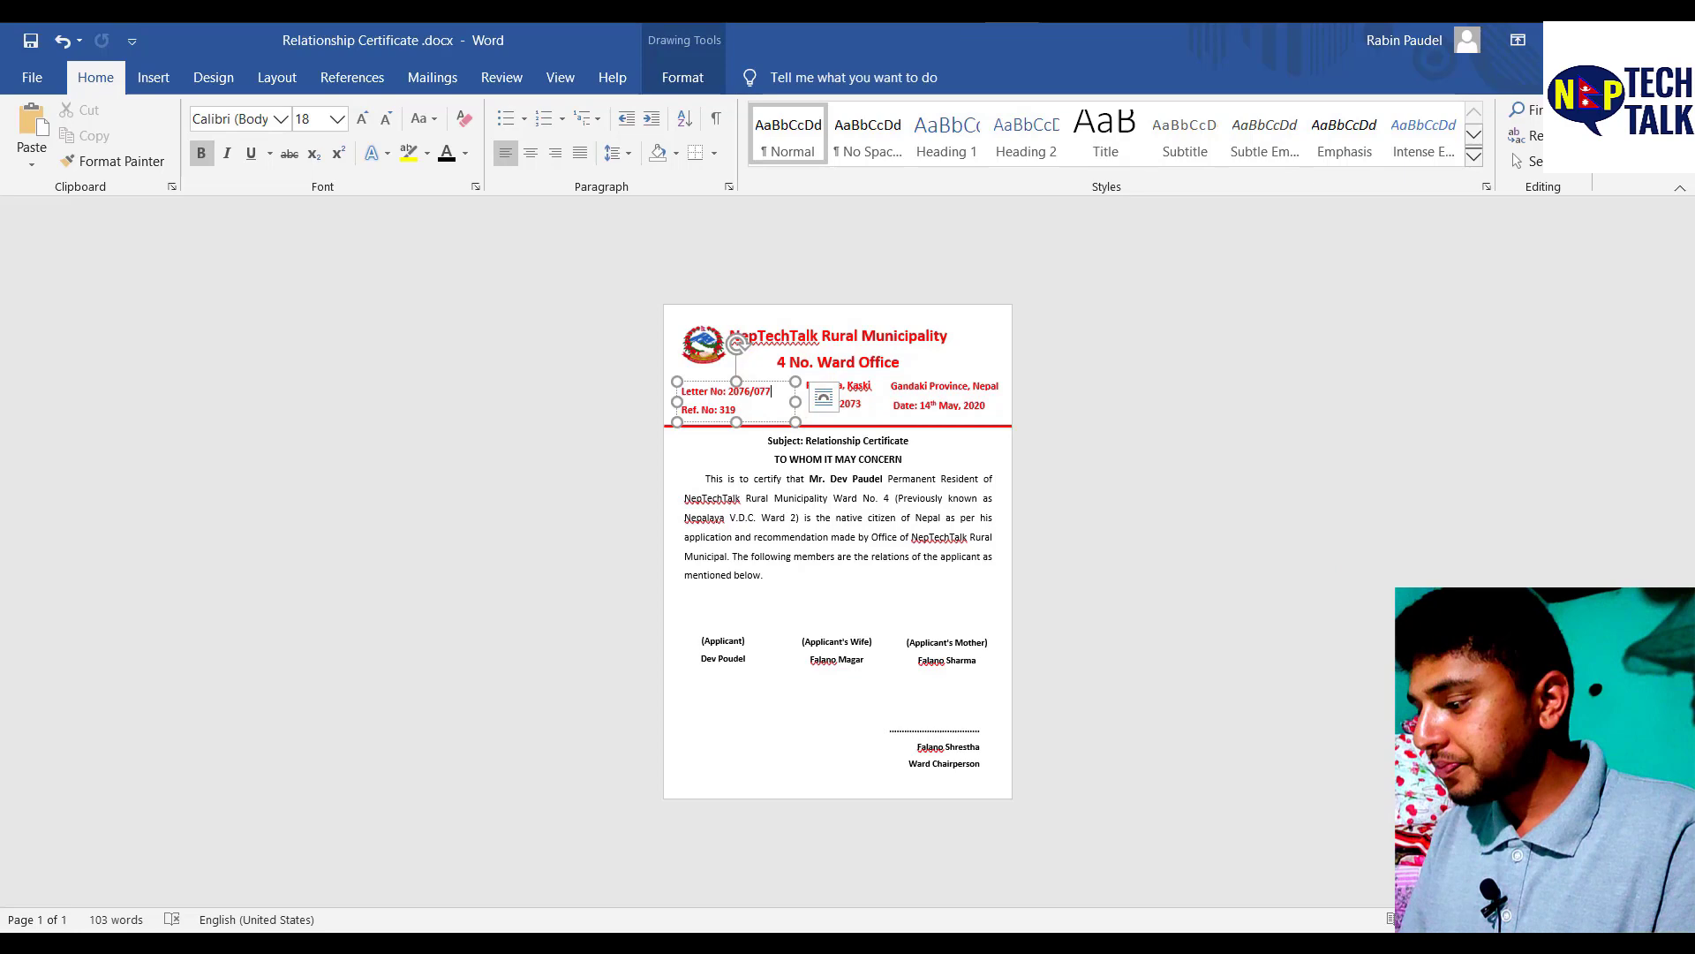
{"action": "scroll", "coordinate": [721, 386], "scroll_direction": "up", "scroll_amount": 4}
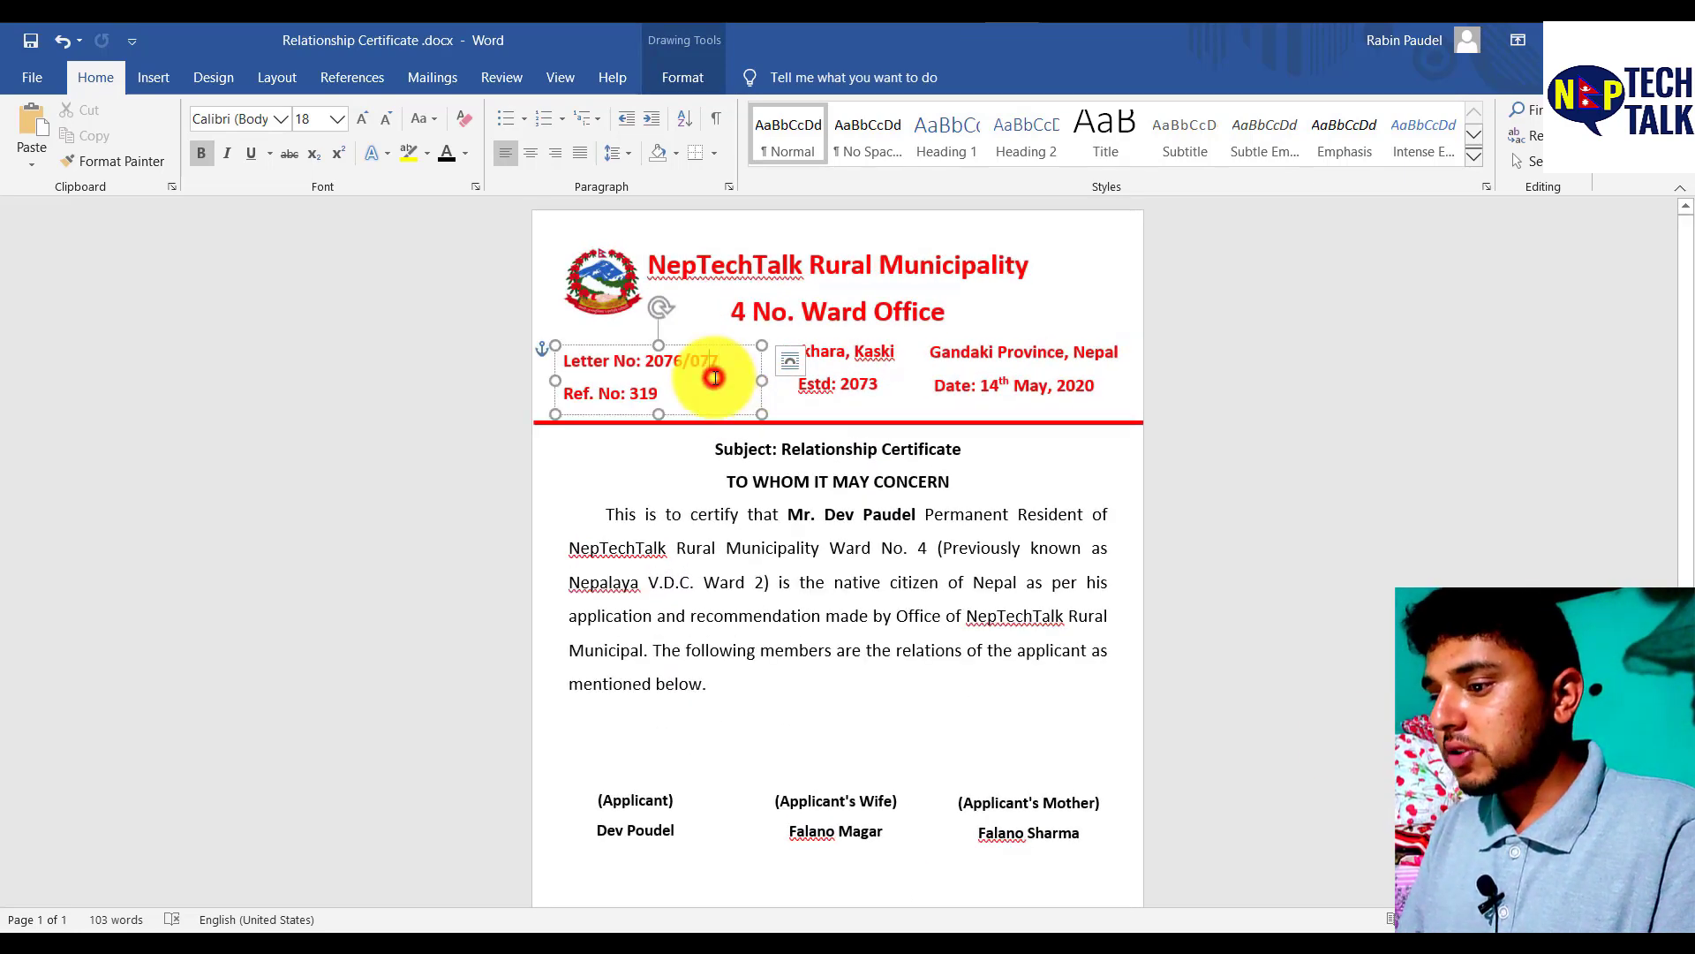
{"action": "left_click", "coordinate": [667, 393]}
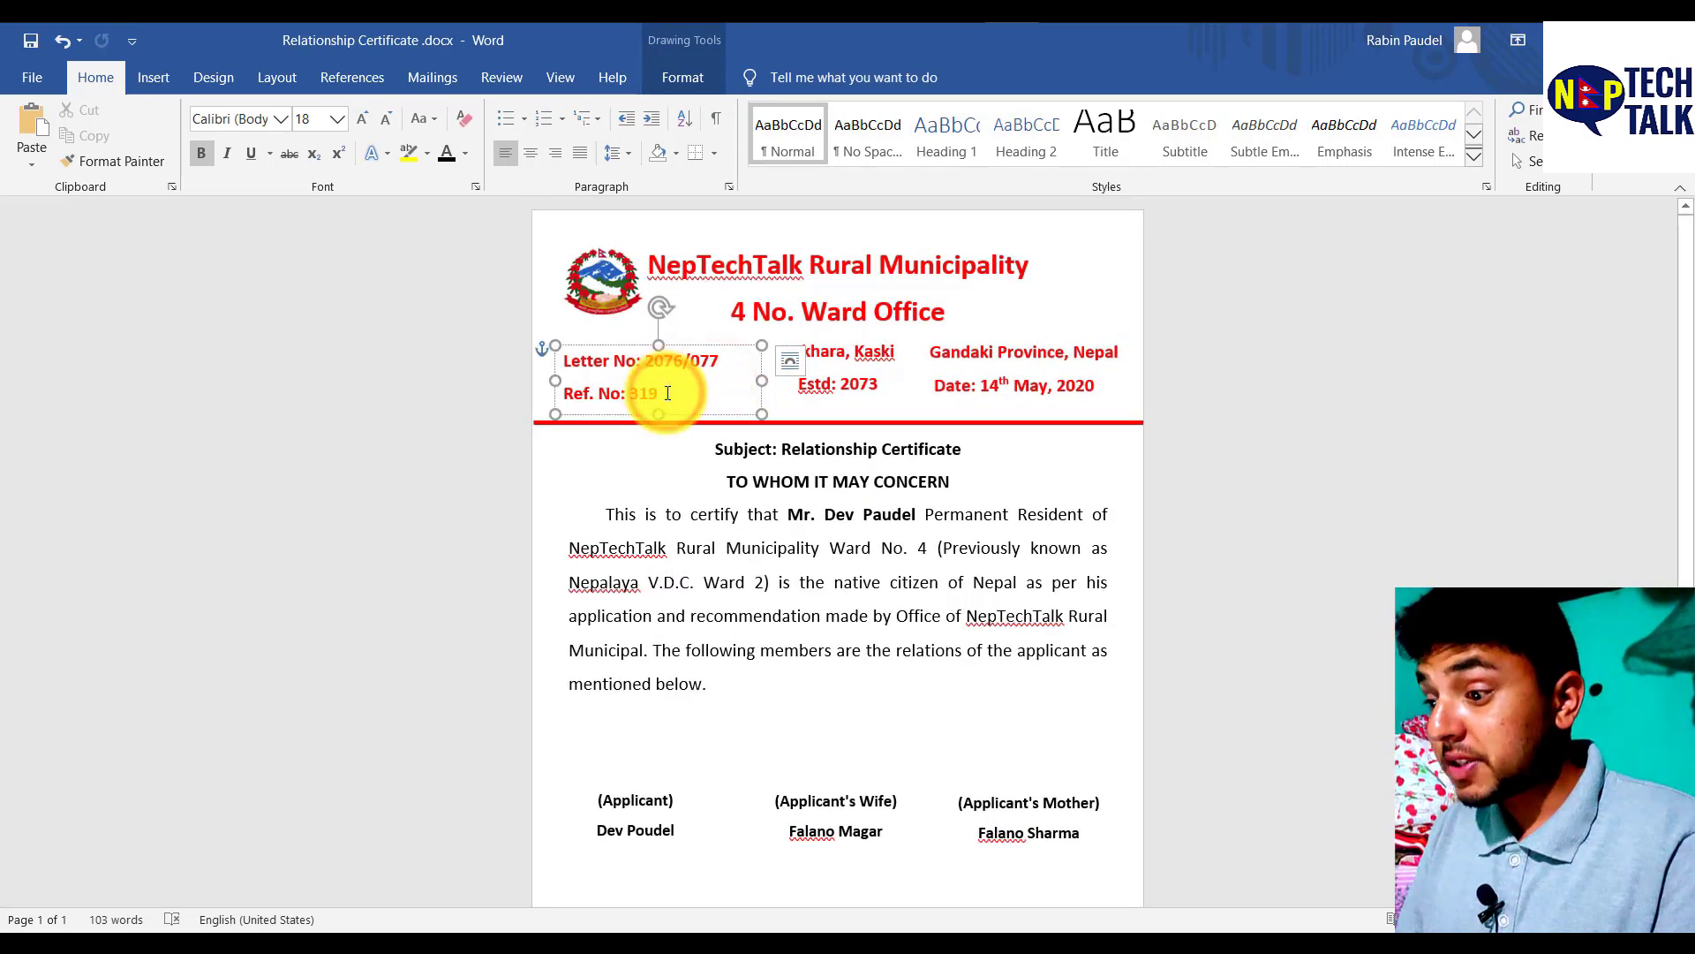
{"action": "left_click", "coordinate": [1030, 384]}
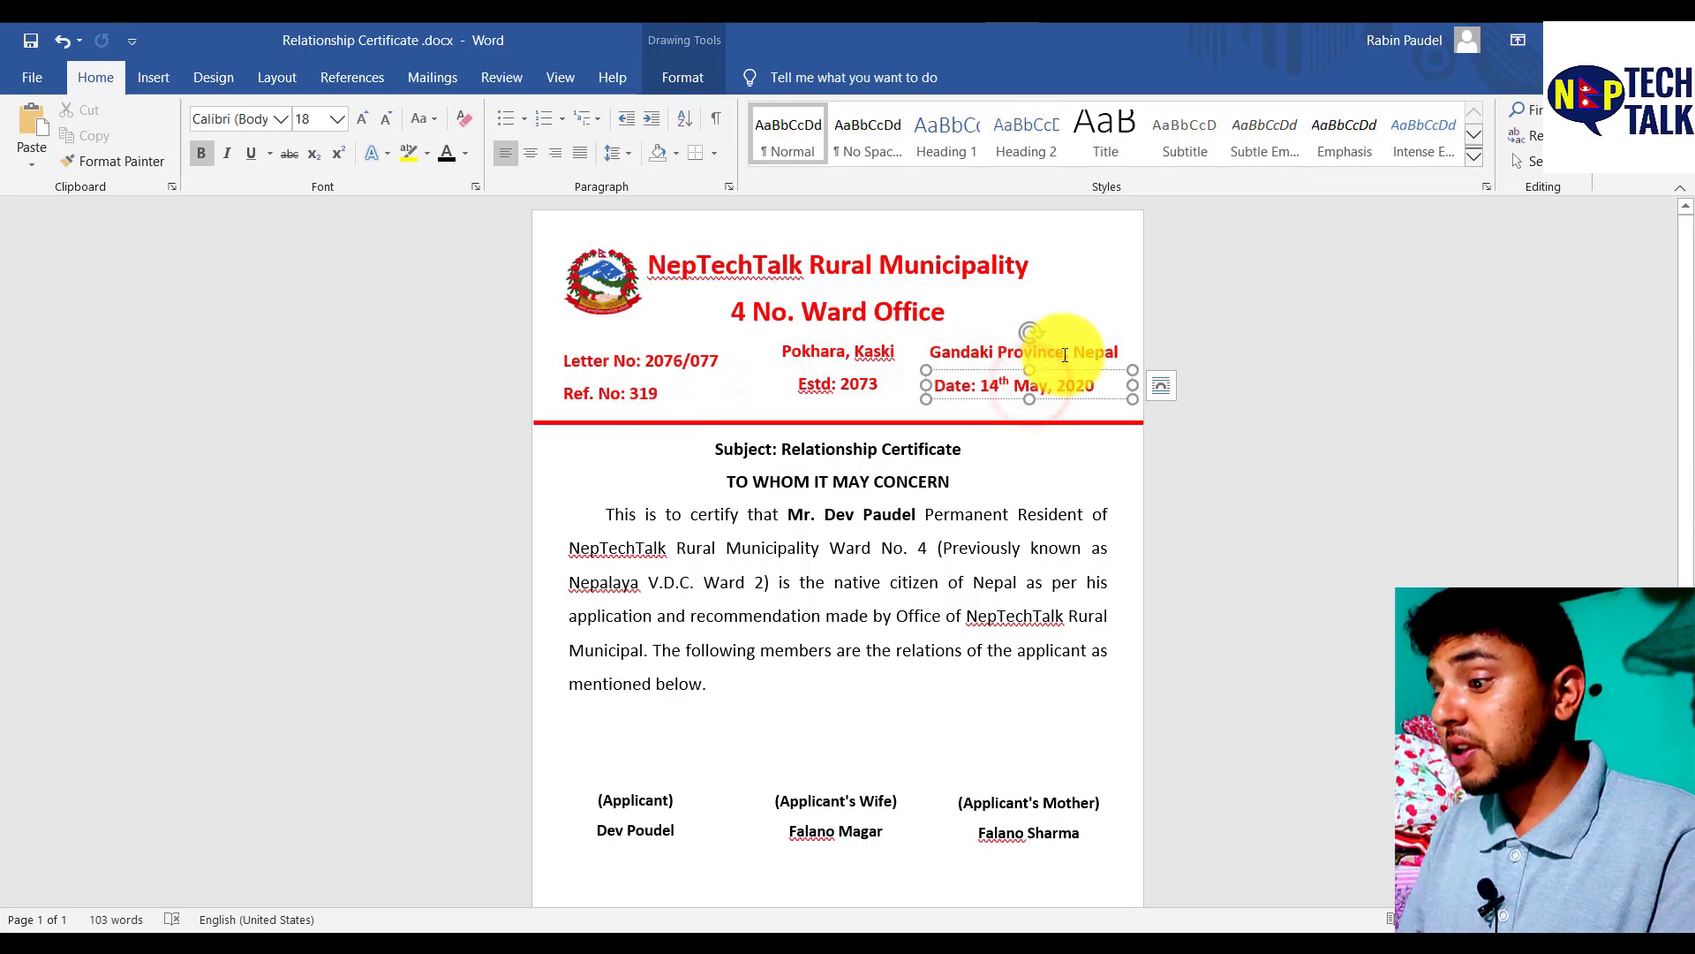
{"action": "left_click", "coordinate": [878, 542]}
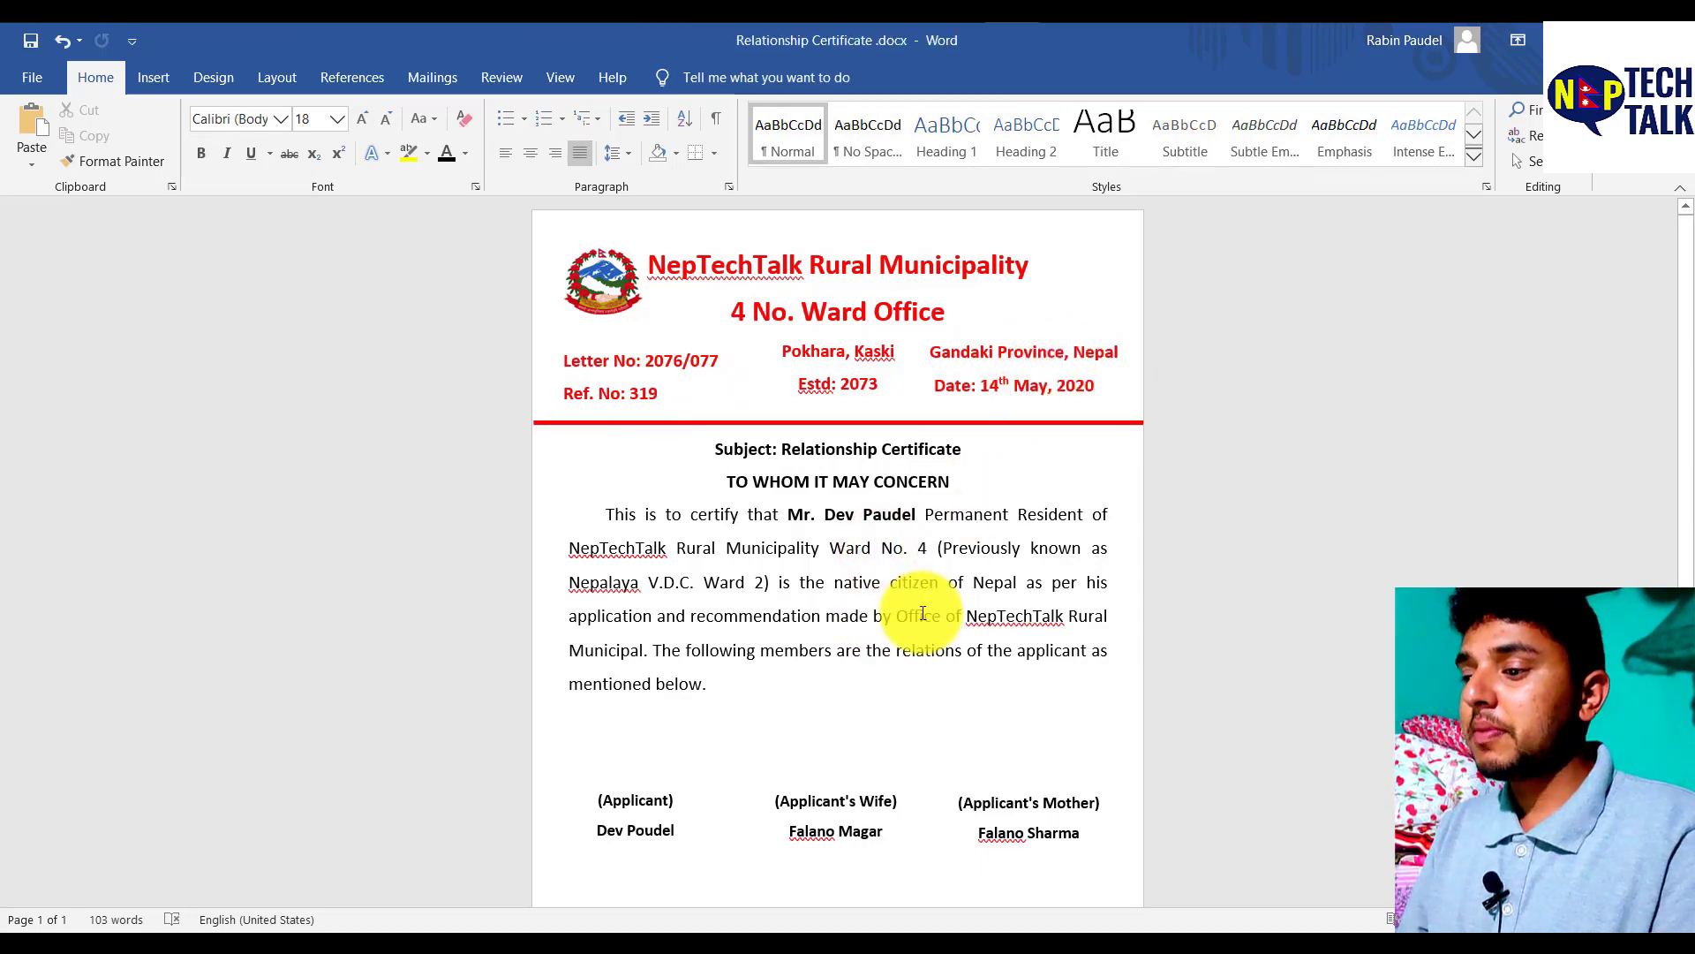
{"action": "scroll", "coordinate": [923, 613], "scroll_direction": "down", "scroll_amount": 3}
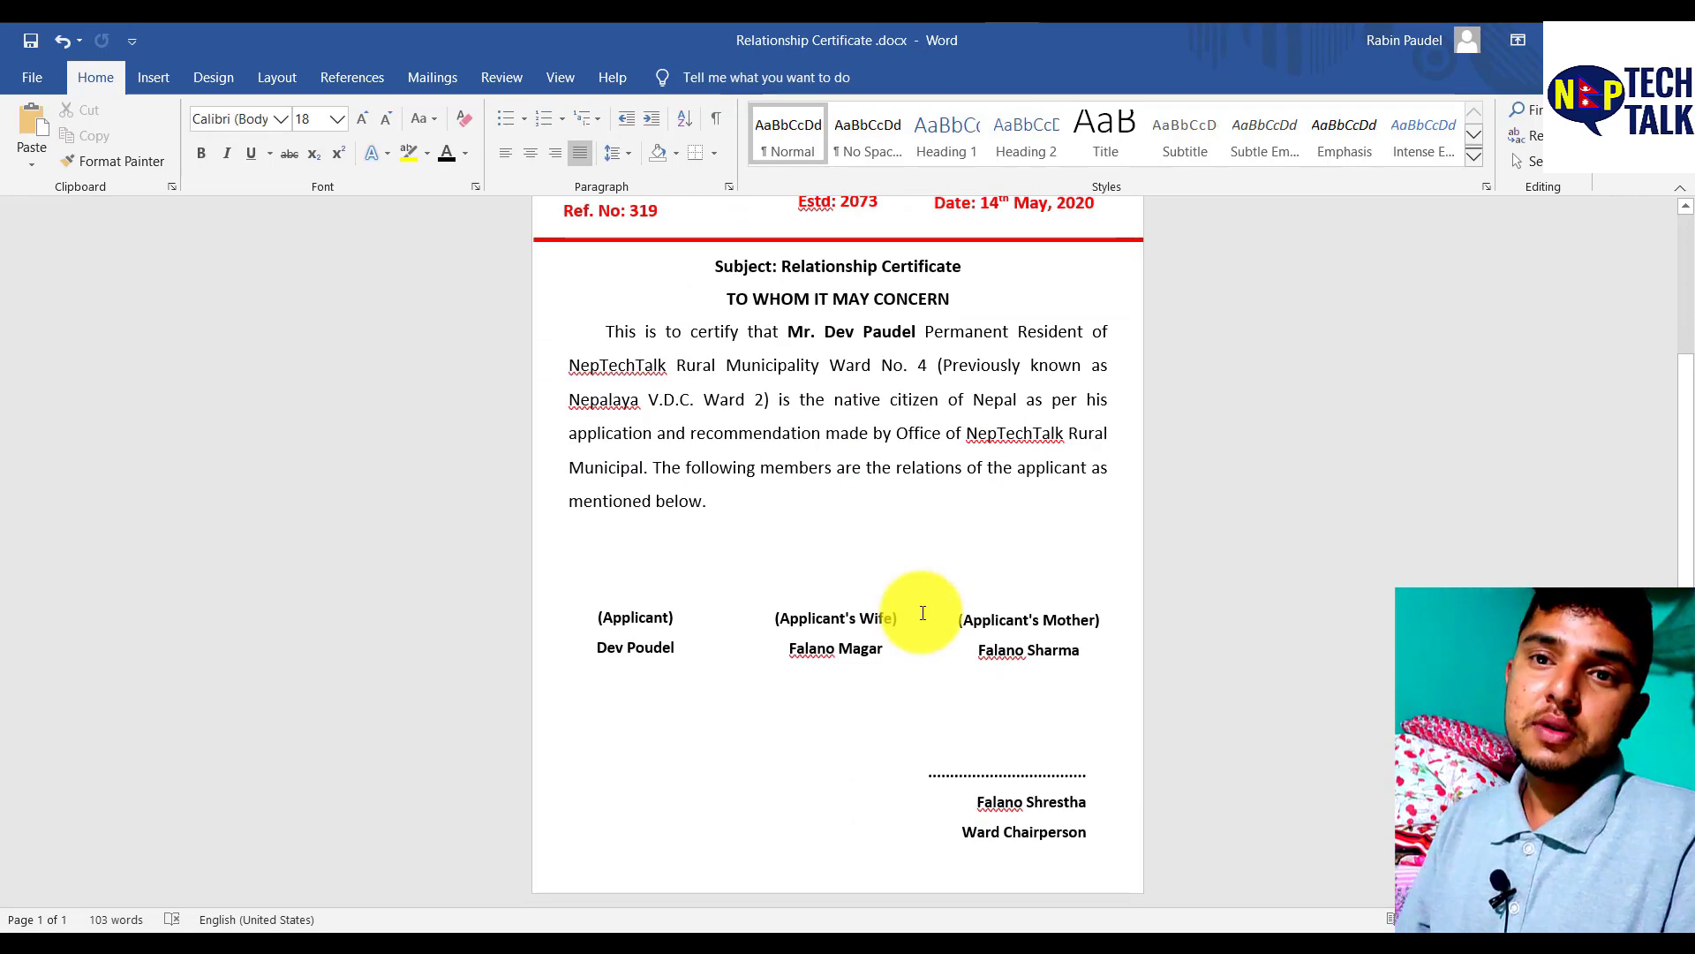